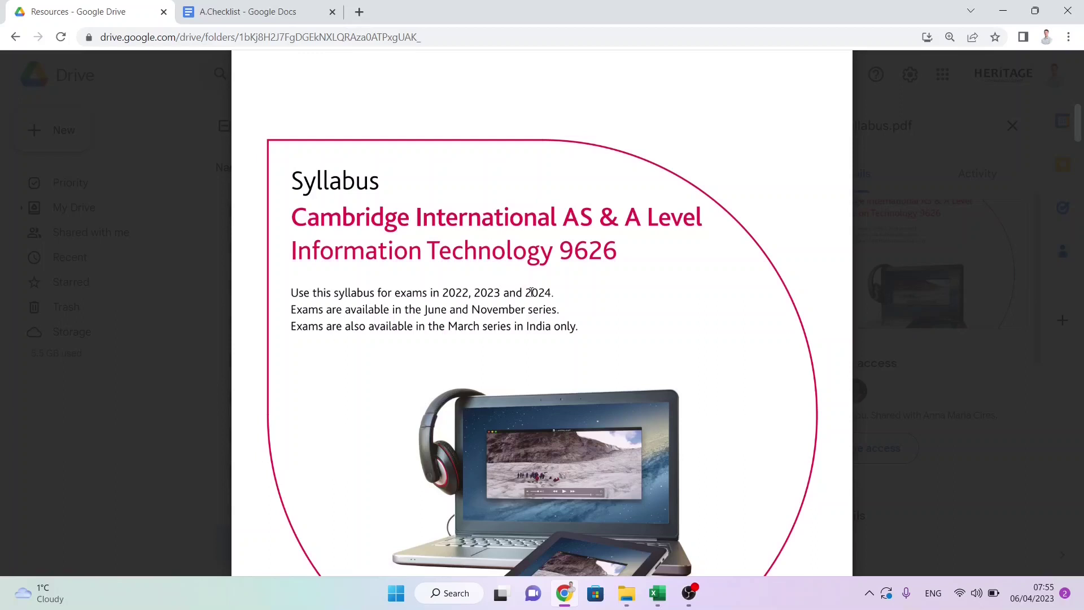
Find the 'Mail merge' section 17.1 on page 37 of Syllabus.pdf, then go to A.Checklist.
{"action": "key", "text": "ctrl+f"}
{"action": "type", "text": "M"}
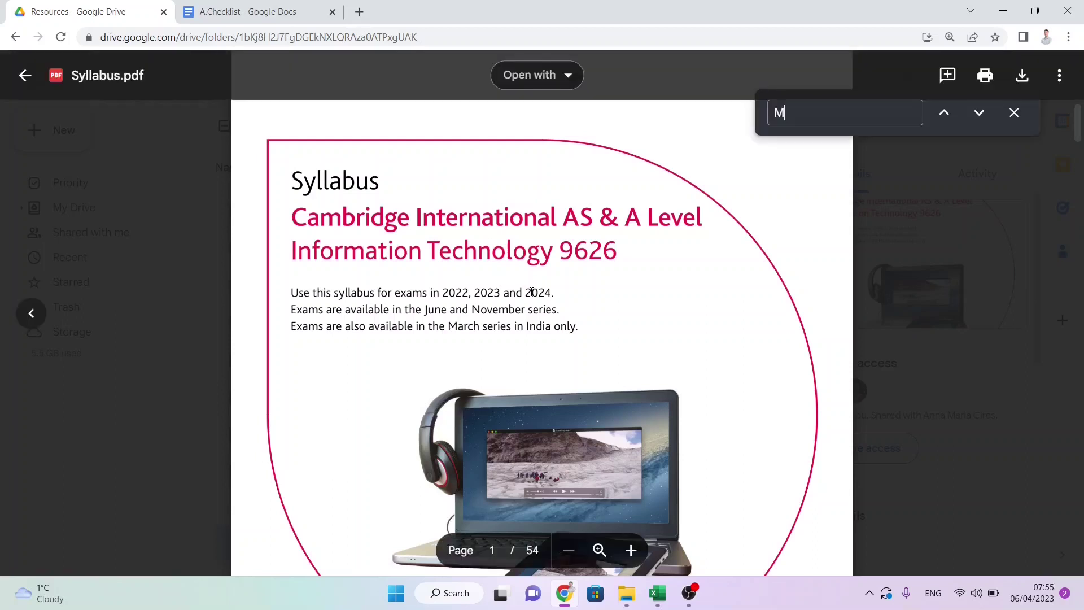
{"action": "type", "text": "ail"}
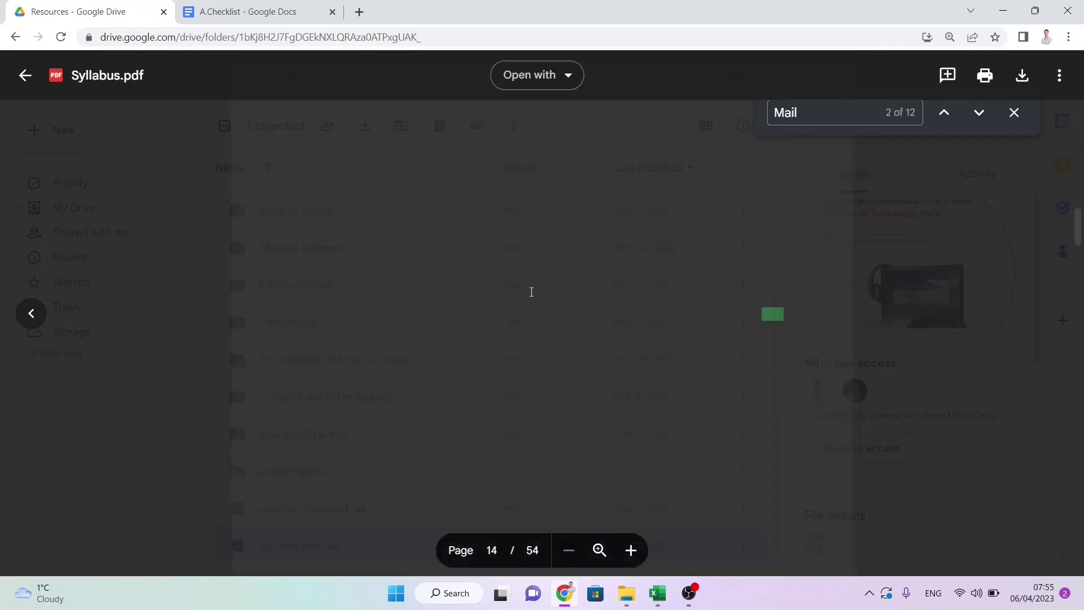
{"action": "type", "text": " merge"}
{"action": "key", "text": "Return"}
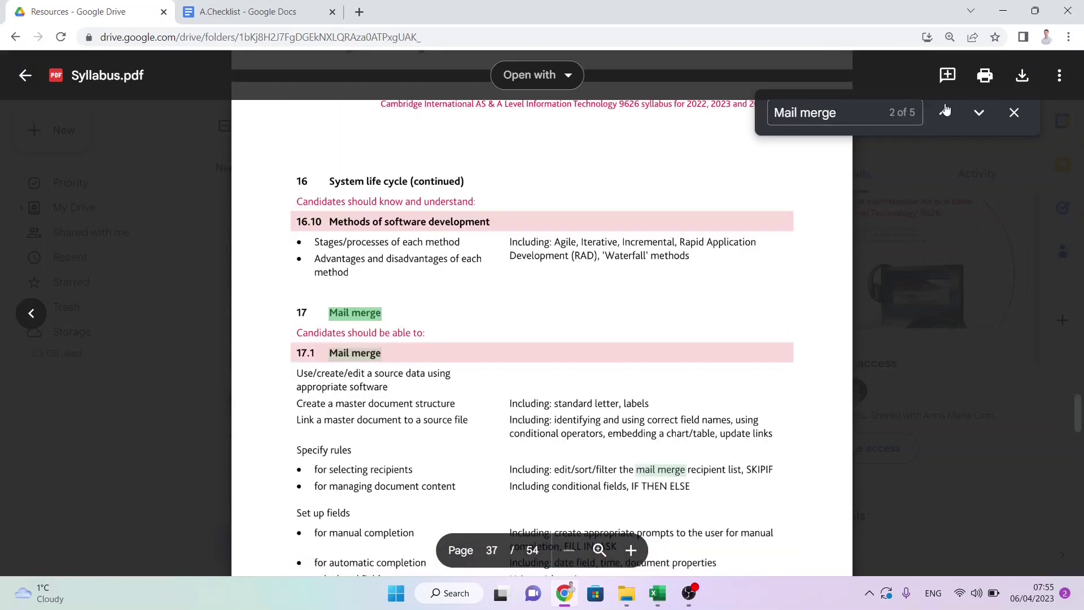
{"action": "scroll", "coordinate": [462, 369], "scroll_direction": "down", "scroll_amount": 2}
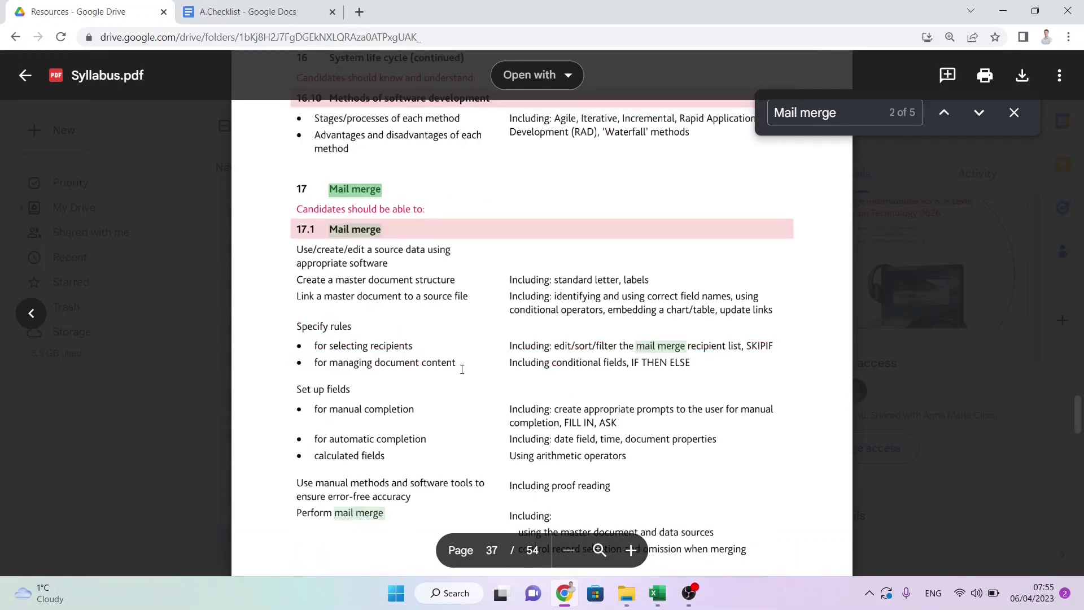
{"action": "scroll", "coordinate": [461, 369], "scroll_direction": "down", "scroll_amount": 2}
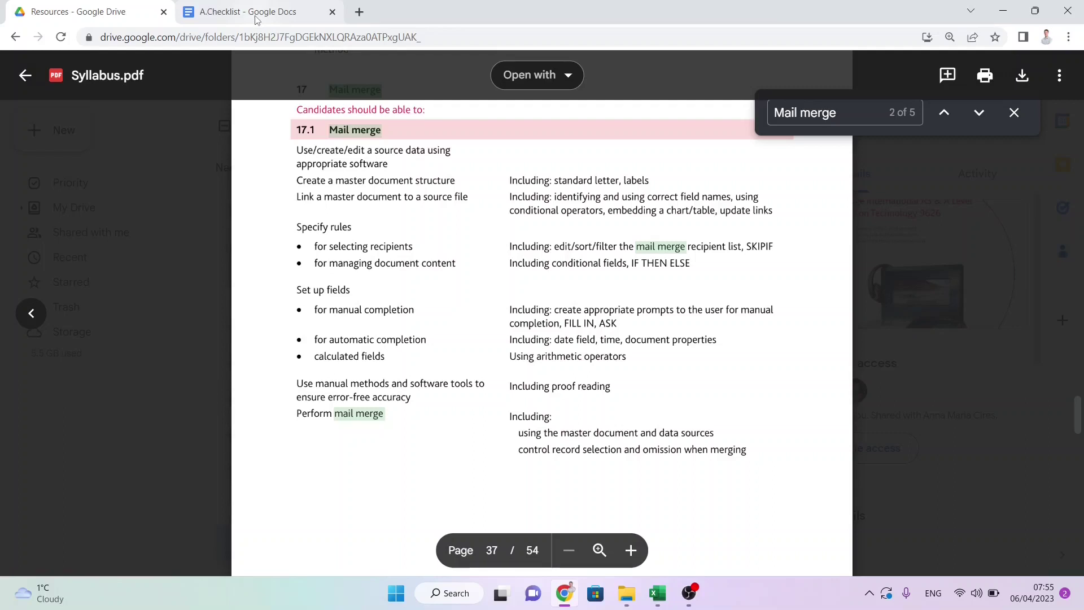
{"action": "key", "text": "ctrl+Tab"}
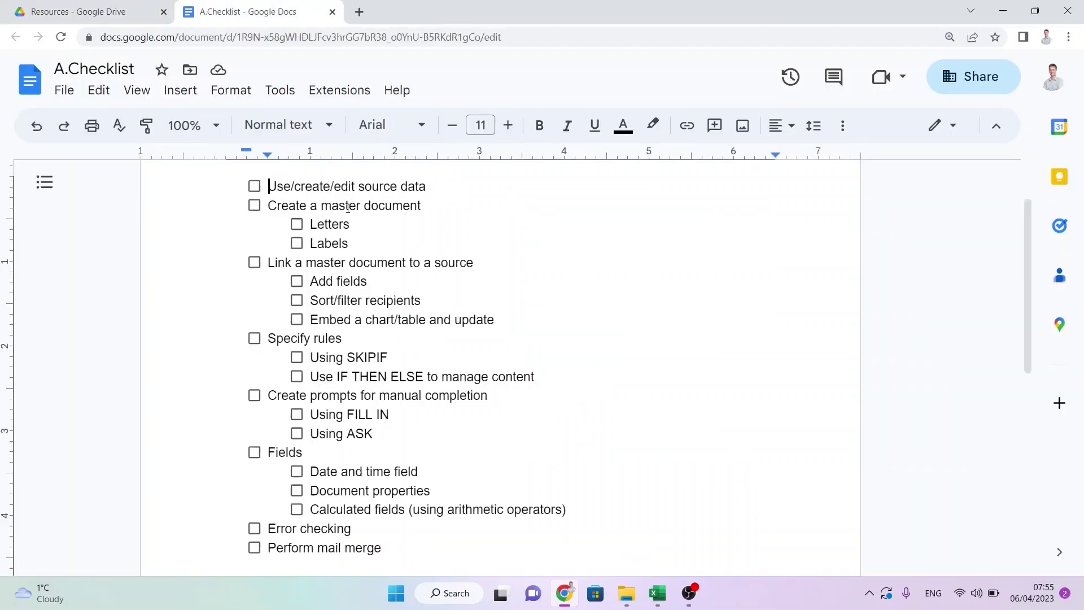
Close the Resources - Google Drive tab, leaving the A.Checklist document open.
{"action": "left_click", "coordinate": [164, 12]}
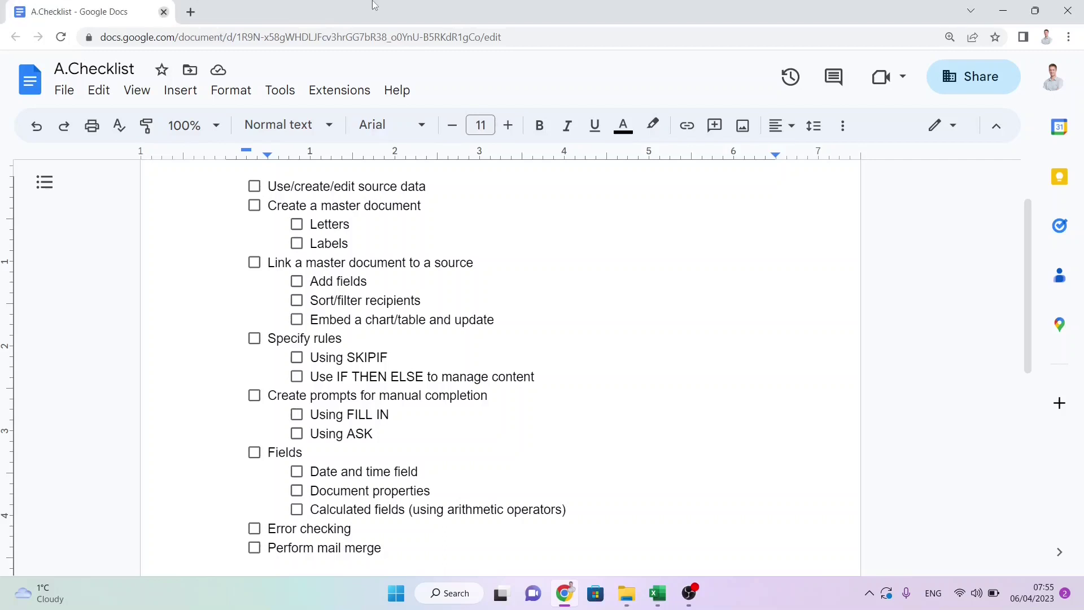
{"action": "left_click", "coordinate": [1003, 16]}
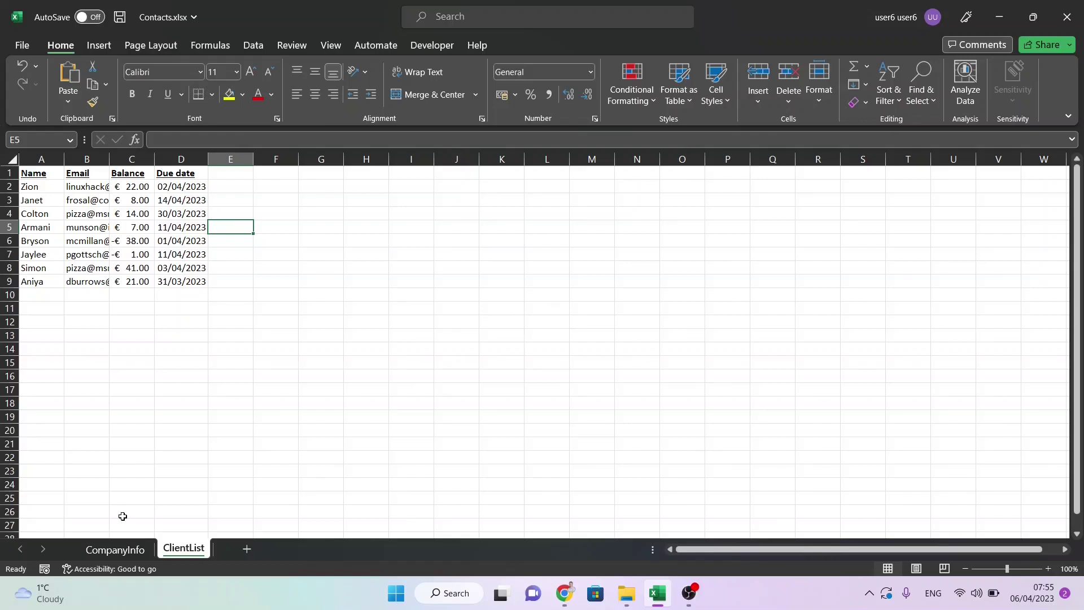
{"action": "left_click", "coordinate": [119, 549]}
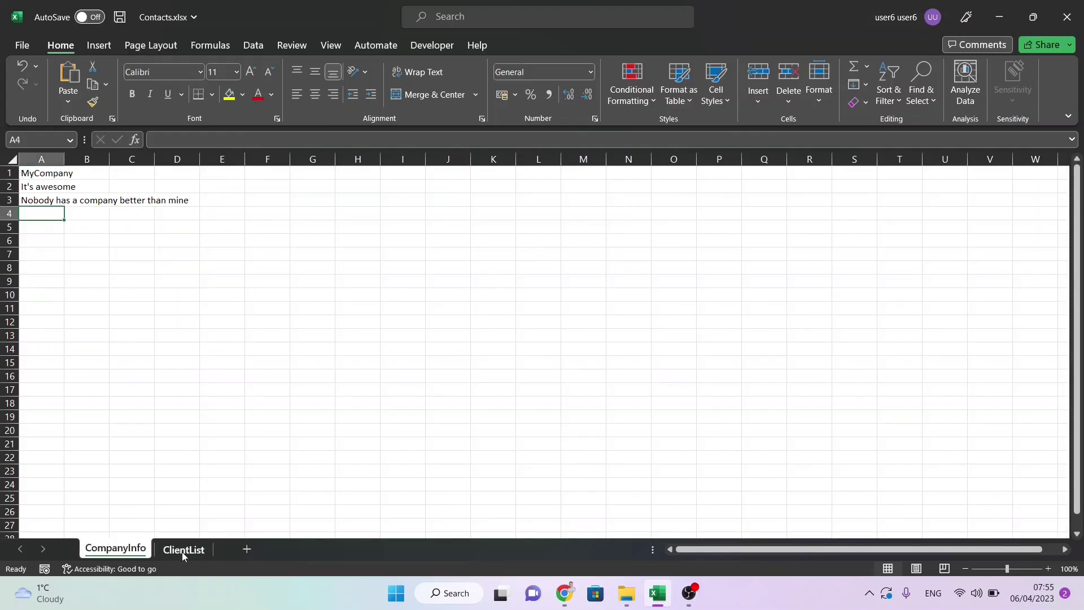
{"action": "left_click", "coordinate": [181, 550]}
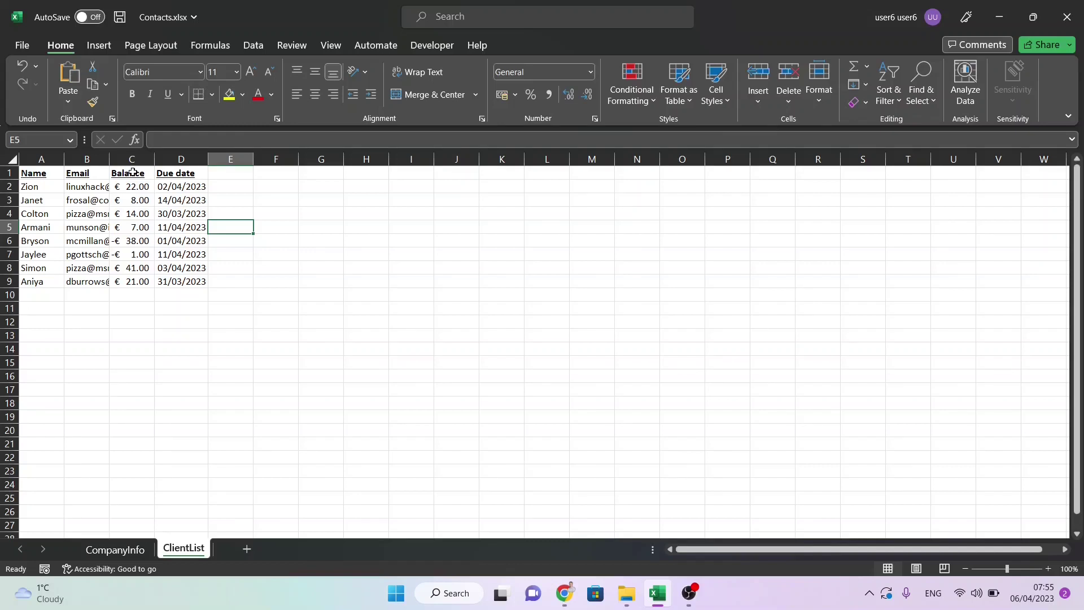
{"action": "left_click", "coordinate": [230, 174]}
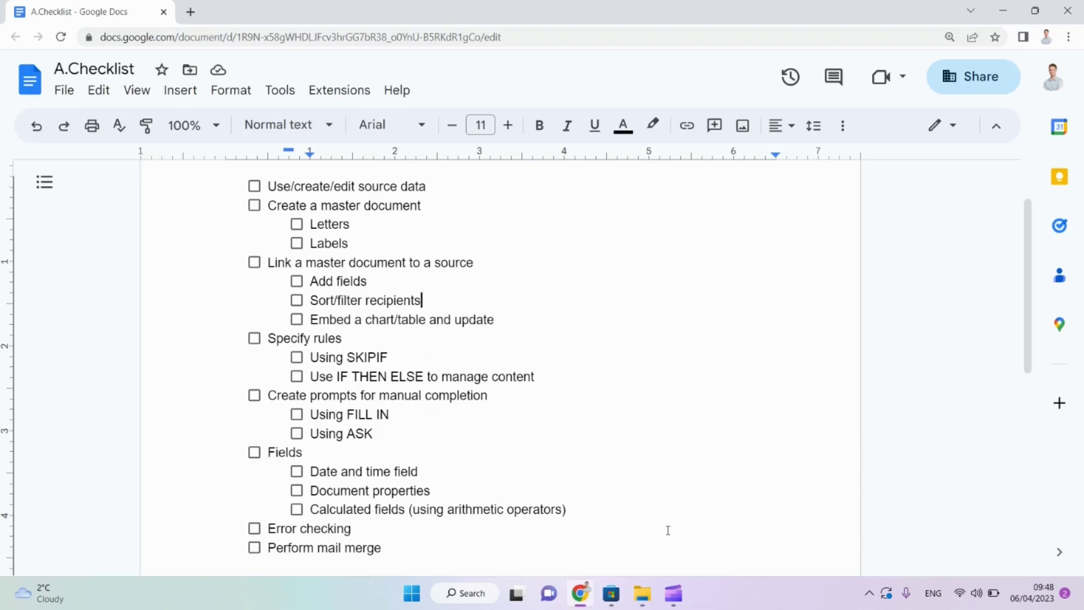
Open Contacts.xlsx from the Desktop > MailMerge folder in Excel.
{"action": "left_click", "coordinate": [357, 186]}
{"action": "left_click_drag", "start_coordinate": [357, 186], "coordinate": [379, 187]}
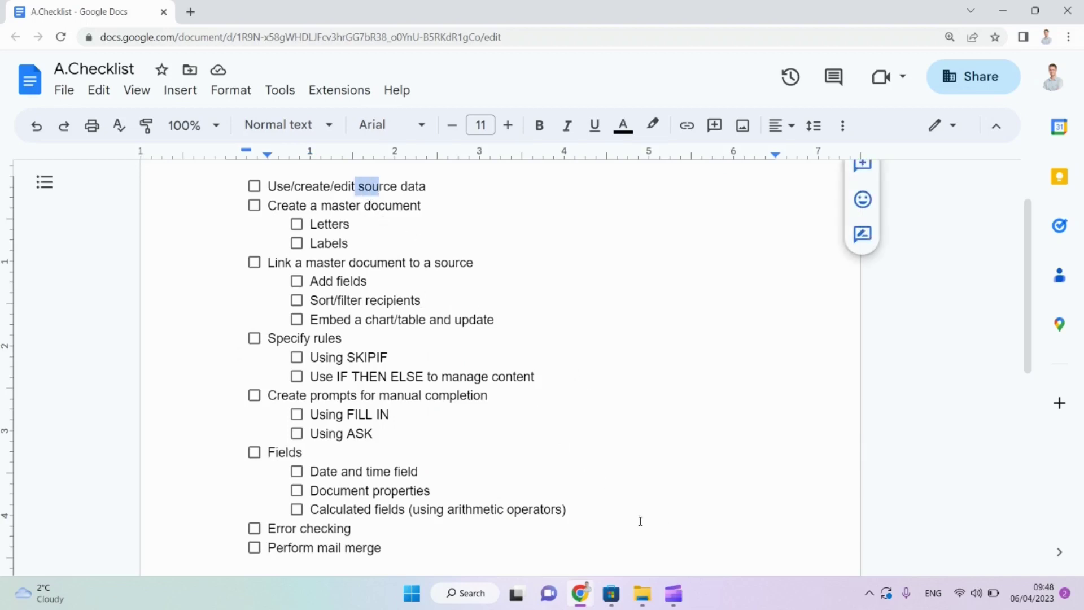
{"action": "left_click", "coordinate": [644, 591]}
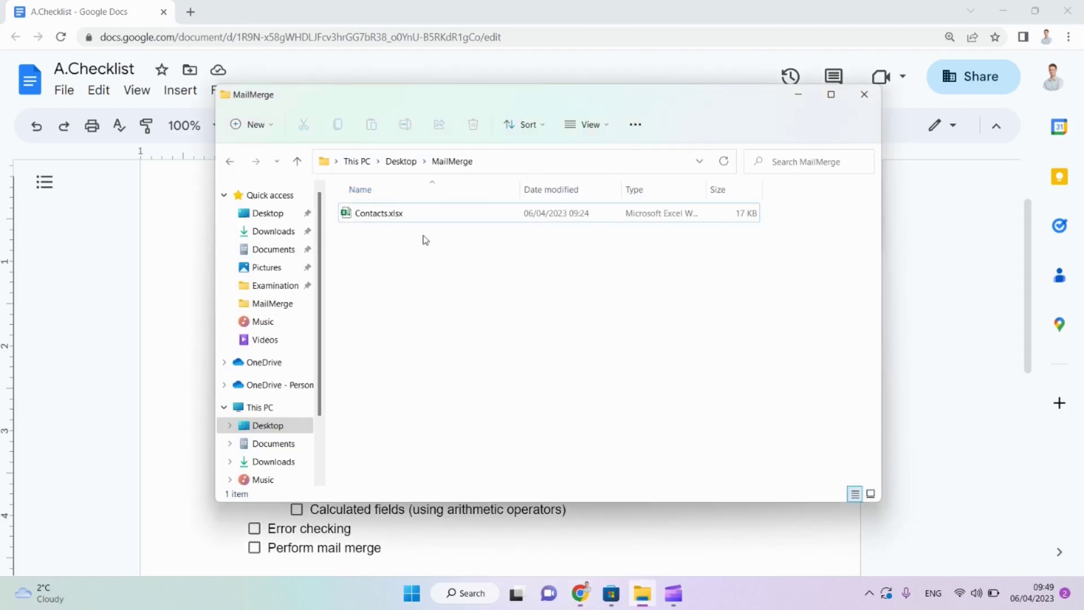
{"action": "left_click", "coordinate": [364, 215]}
{"action": "left_click", "coordinate": [364, 217]}
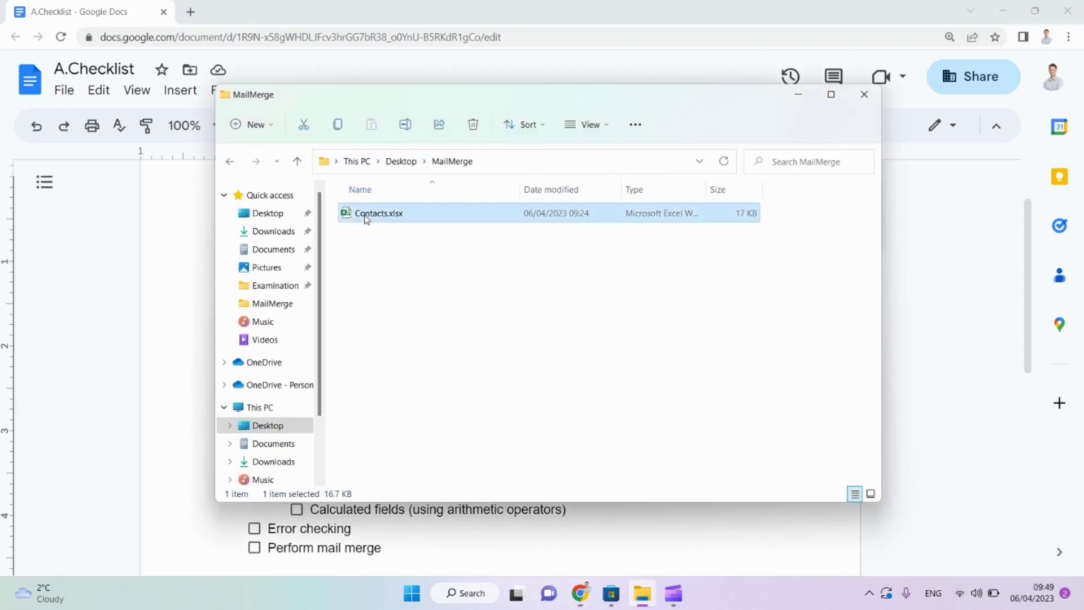
{"action": "double_click", "coordinate": [393, 218]}
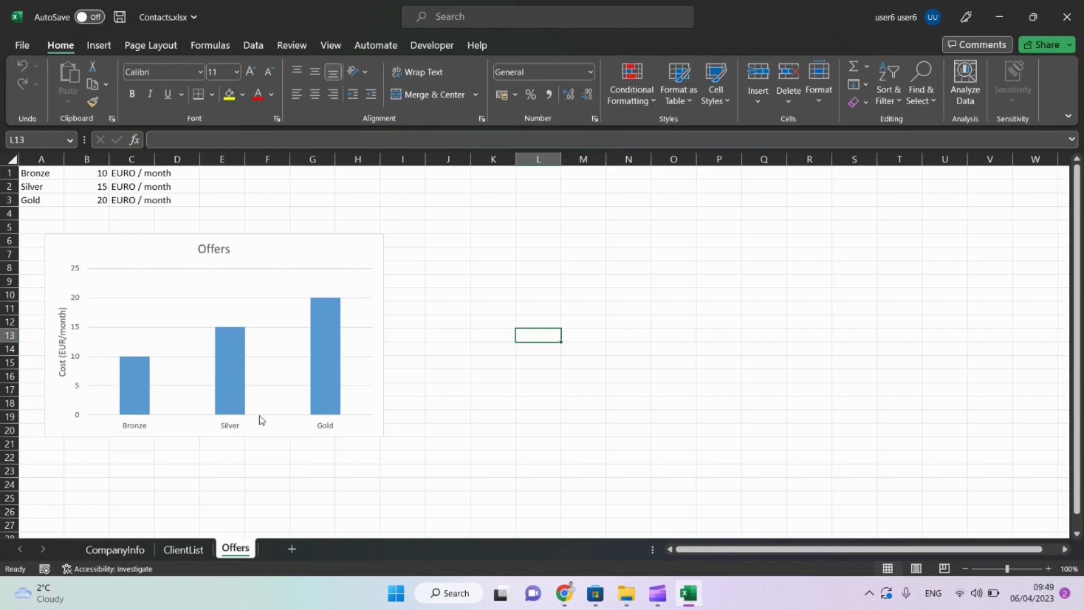
Look through the CompanyInfo, ClientList and Offers sheets of Contacts.xlsx.
{"action": "left_click", "coordinate": [114, 550]}
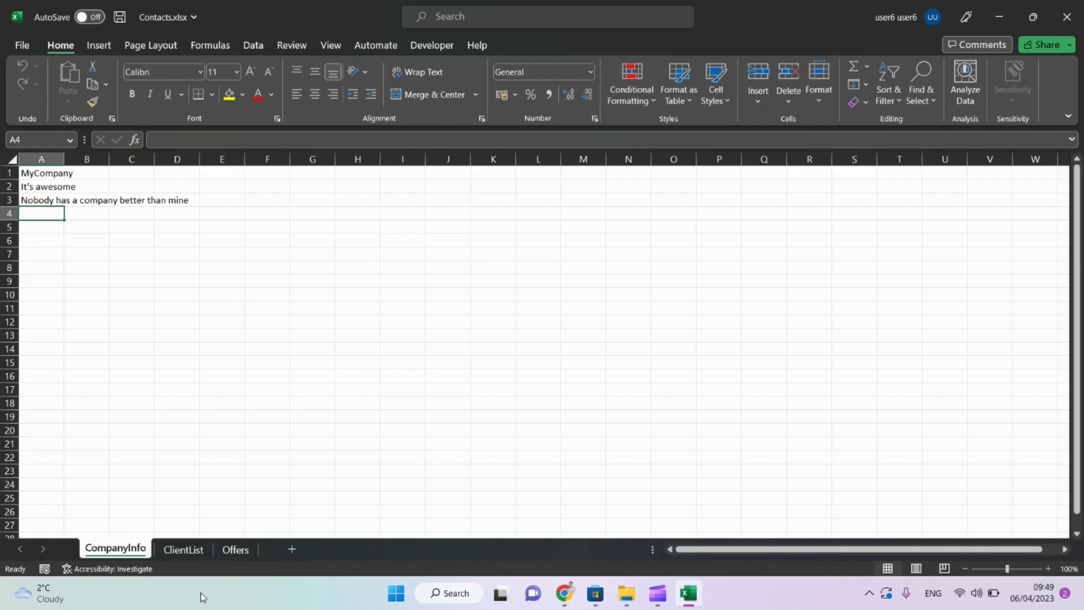
{"action": "left_click", "coordinate": [184, 551]}
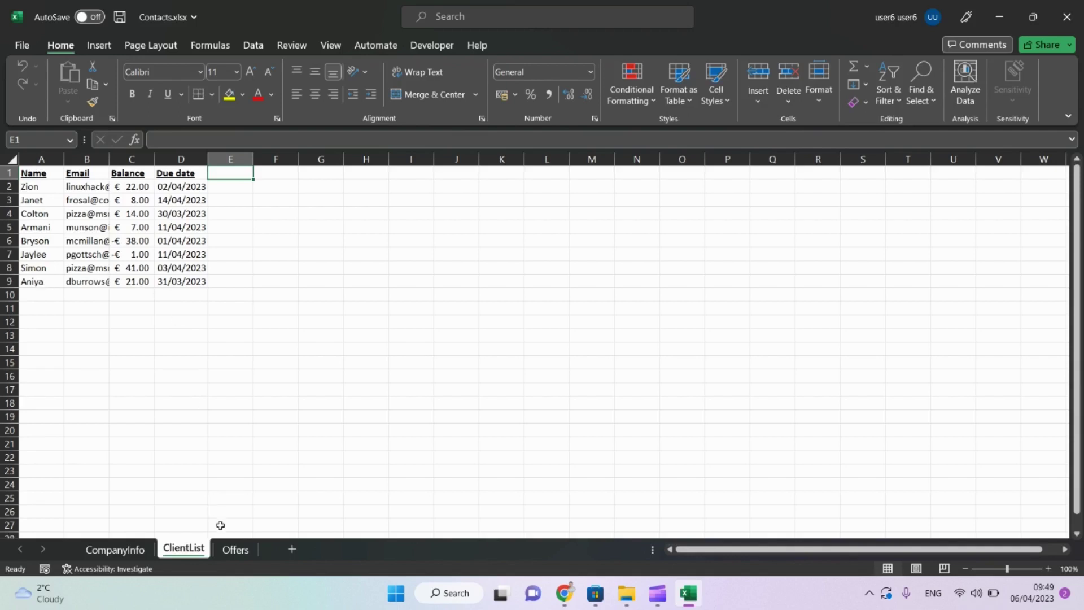
{"action": "left_click", "coordinate": [234, 550]}
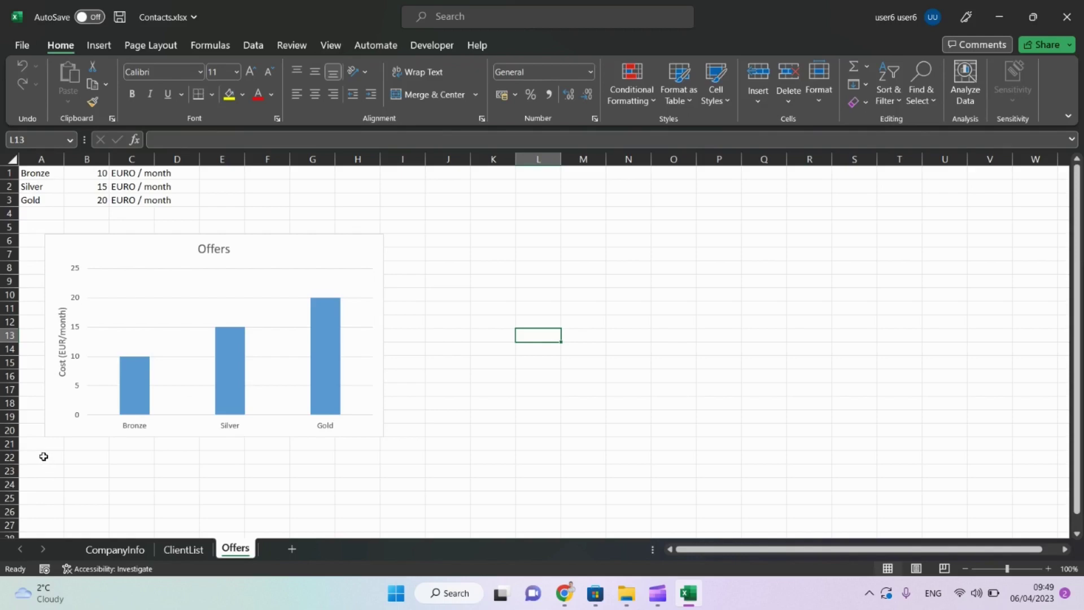
Close the Contacts workbook in Excel, returning to the MailMerge folder.
{"action": "key", "text": "alt+Tab"}
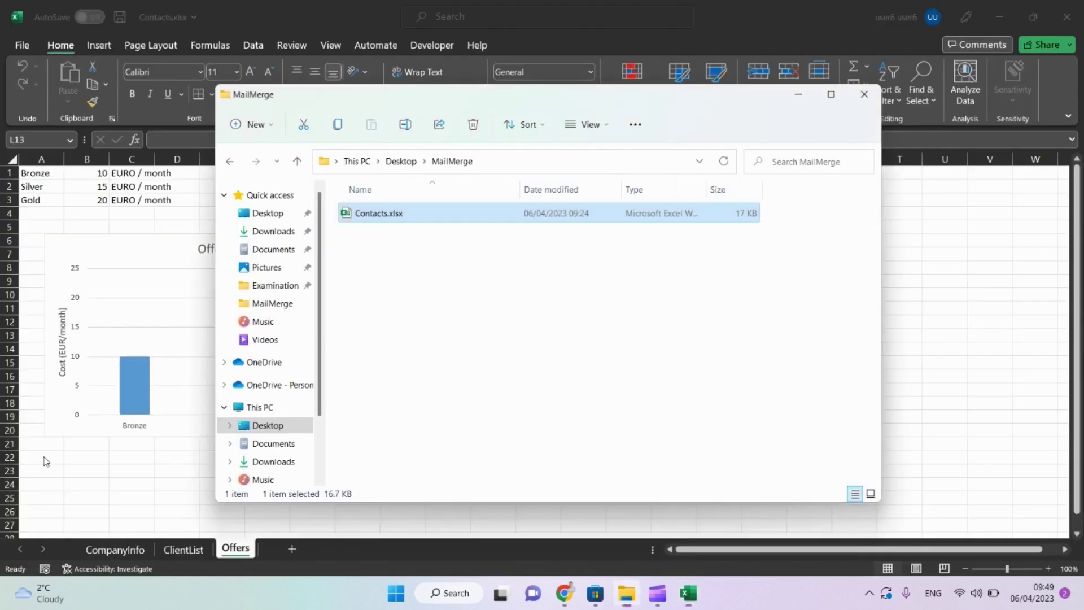
{"action": "left_click", "coordinate": [1067, 16]}
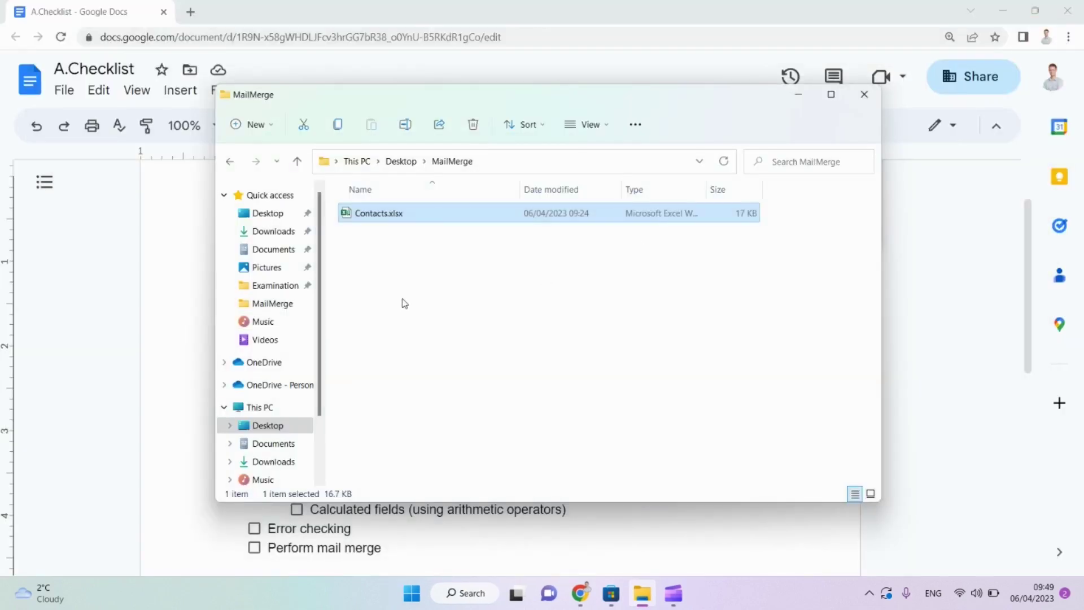
{"action": "left_click", "coordinate": [404, 302]}
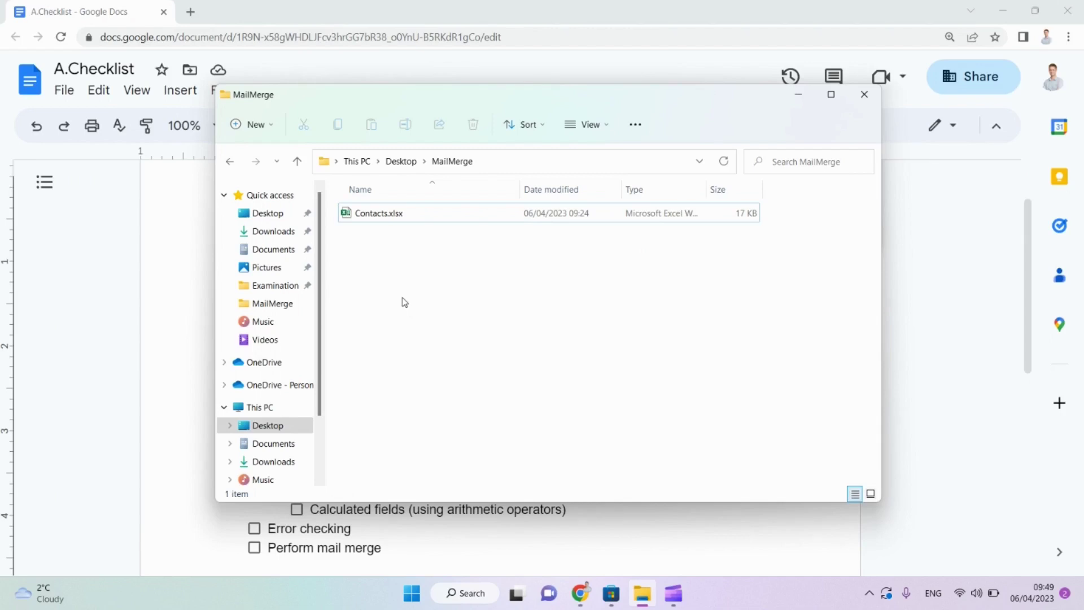
Create a new Word document named Letters.docx in MailMerge and open it.
{"action": "right_click", "coordinate": [404, 302]}
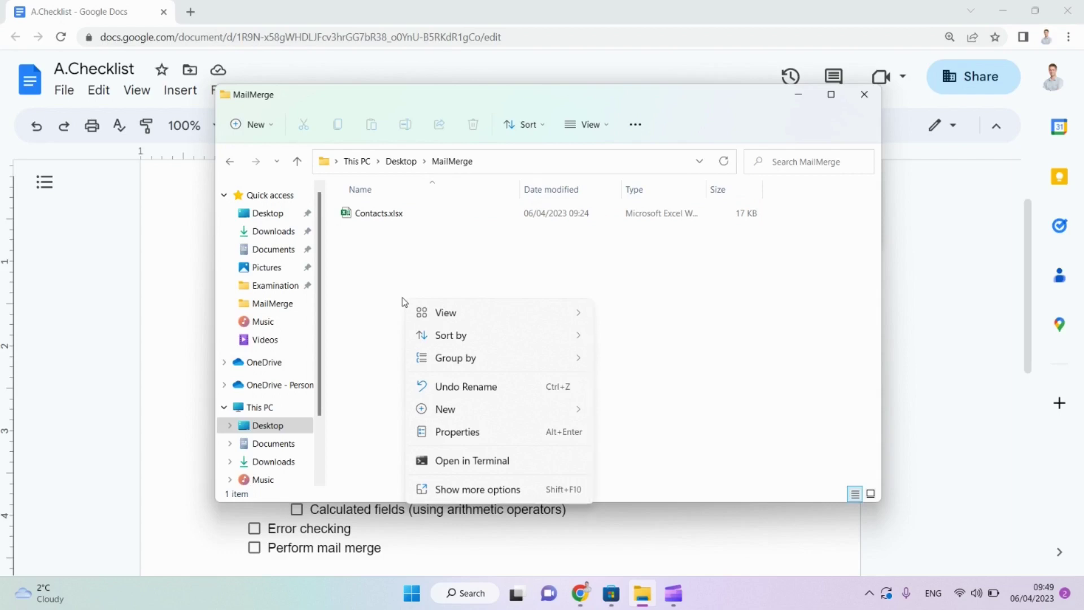
{"action": "mouse_move", "coordinate": [452, 410]}
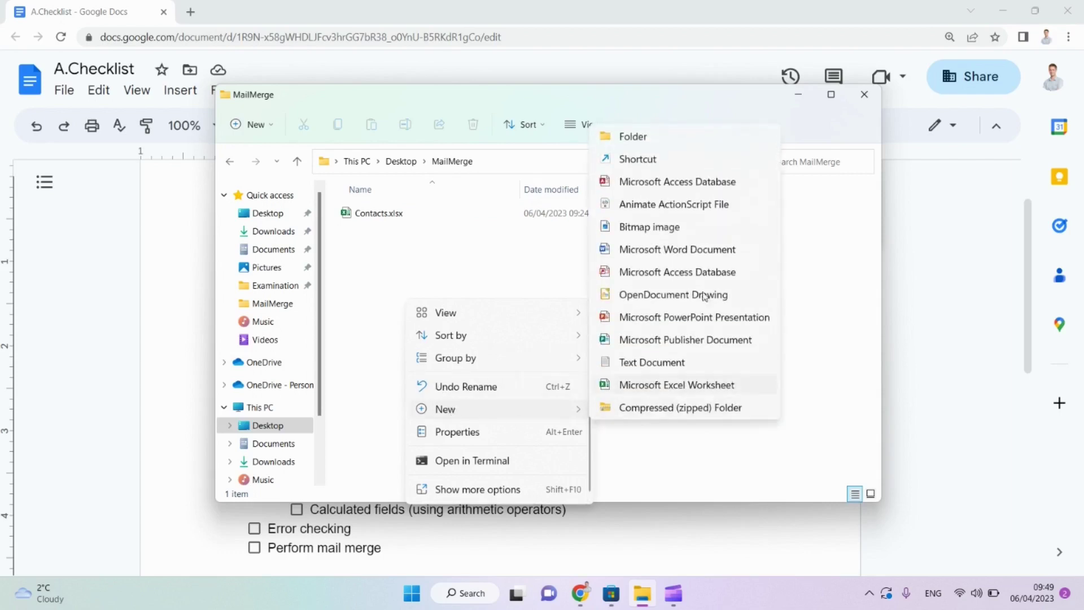
{"action": "left_click", "coordinate": [705, 256]}
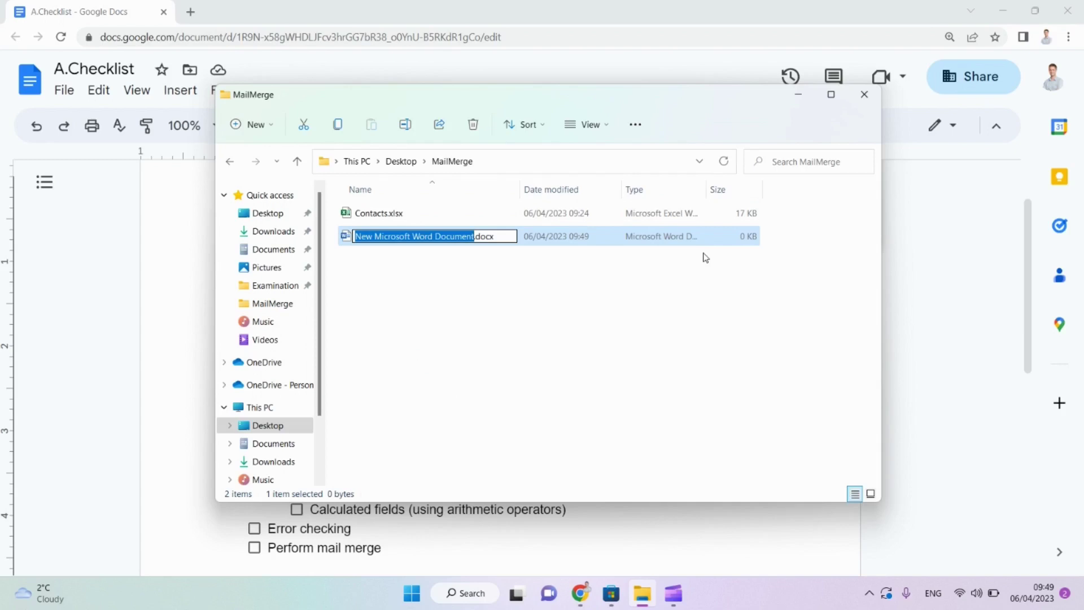
{"action": "type", "text": "Letters"}
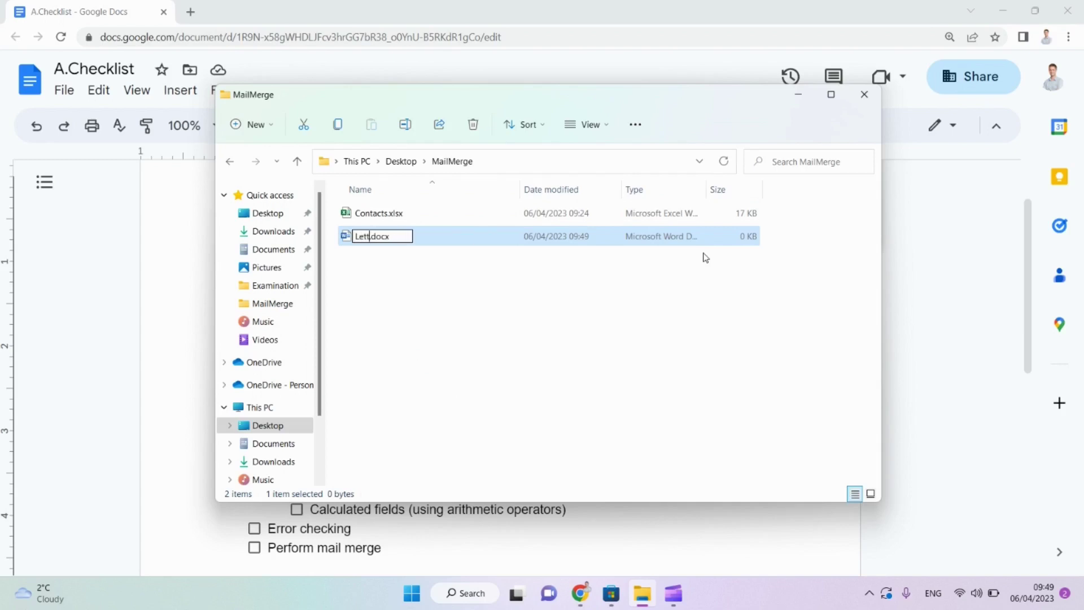
{"action": "key", "text": "Return"}
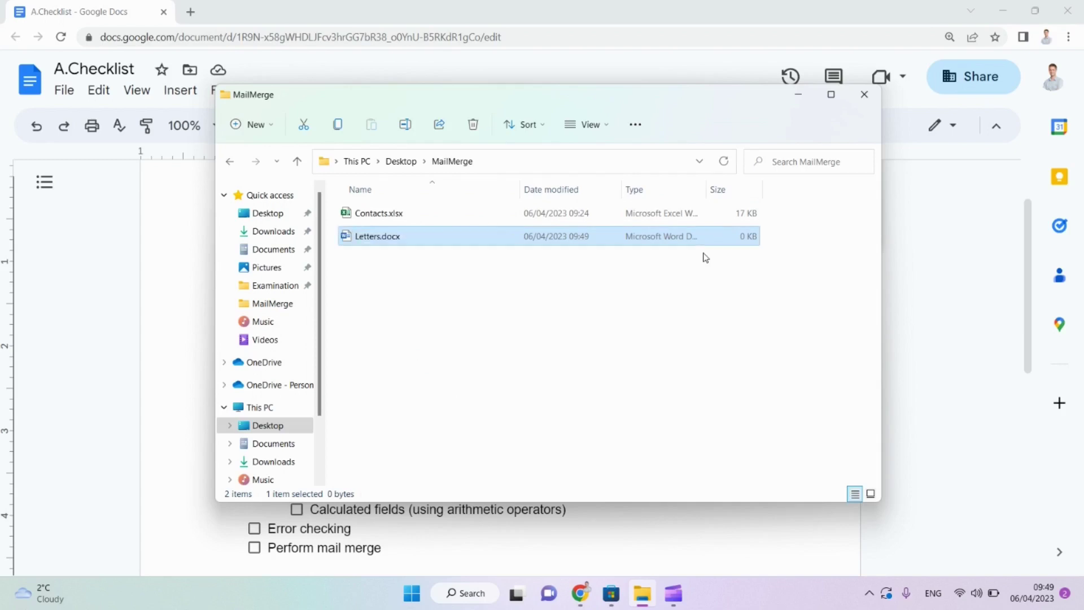
{"action": "key", "text": "Return"}
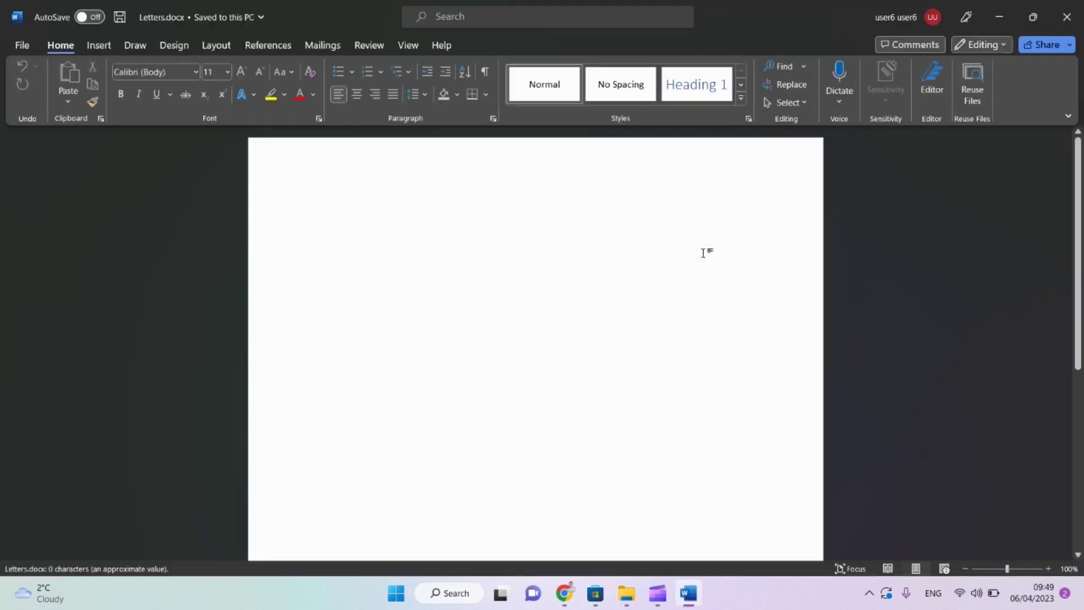
Use an existing list, choosing Contacts.xlsx from Desktop > MailMerge as the recipient file.
{"action": "left_click", "coordinate": [323, 46]}
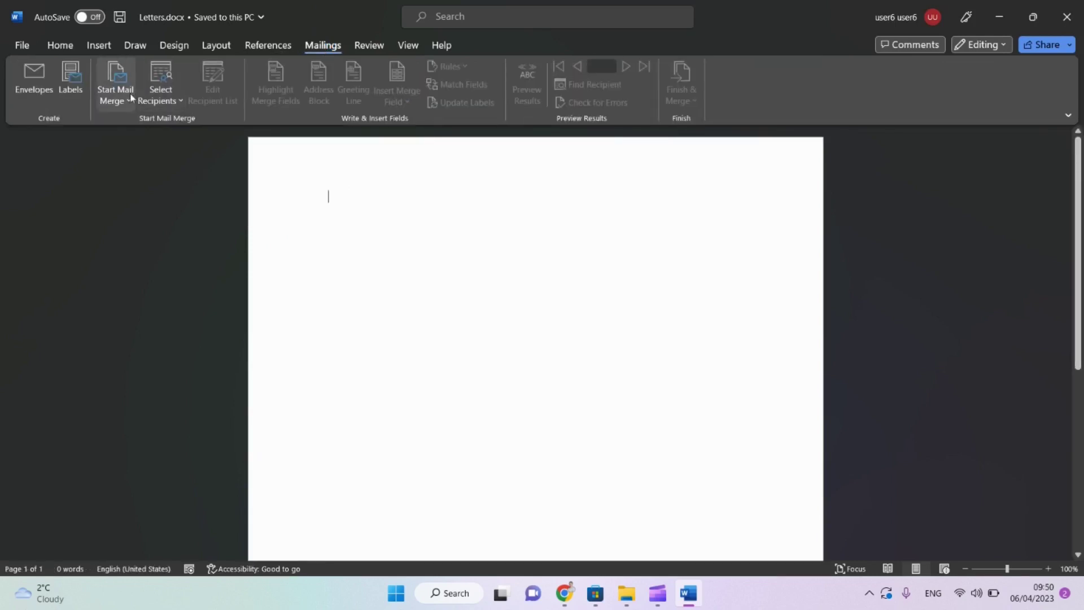
{"action": "left_click", "coordinate": [163, 102]}
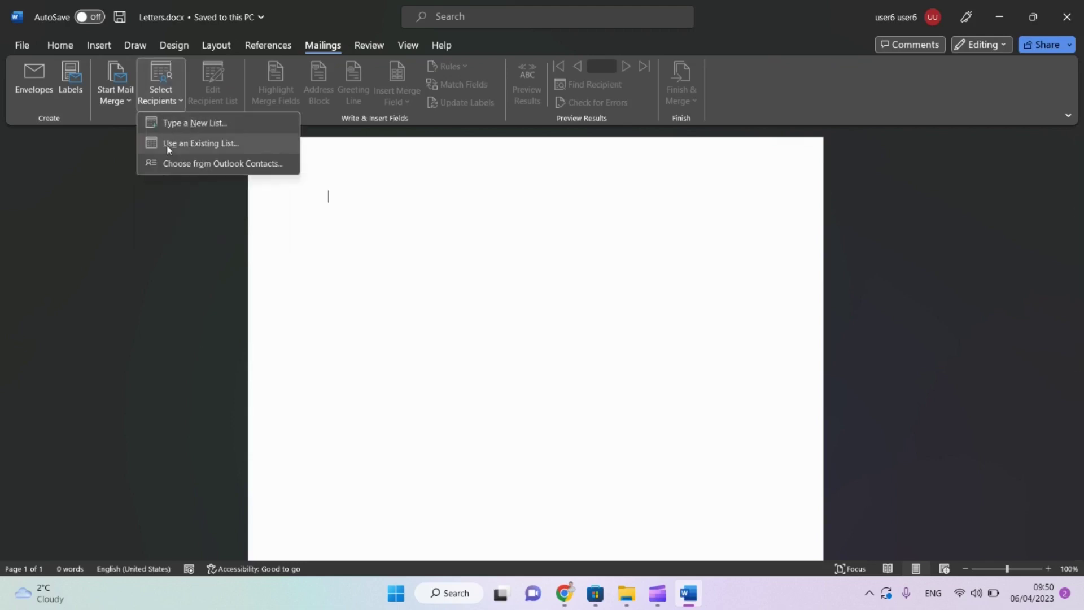
{"action": "left_click", "coordinate": [211, 146]}
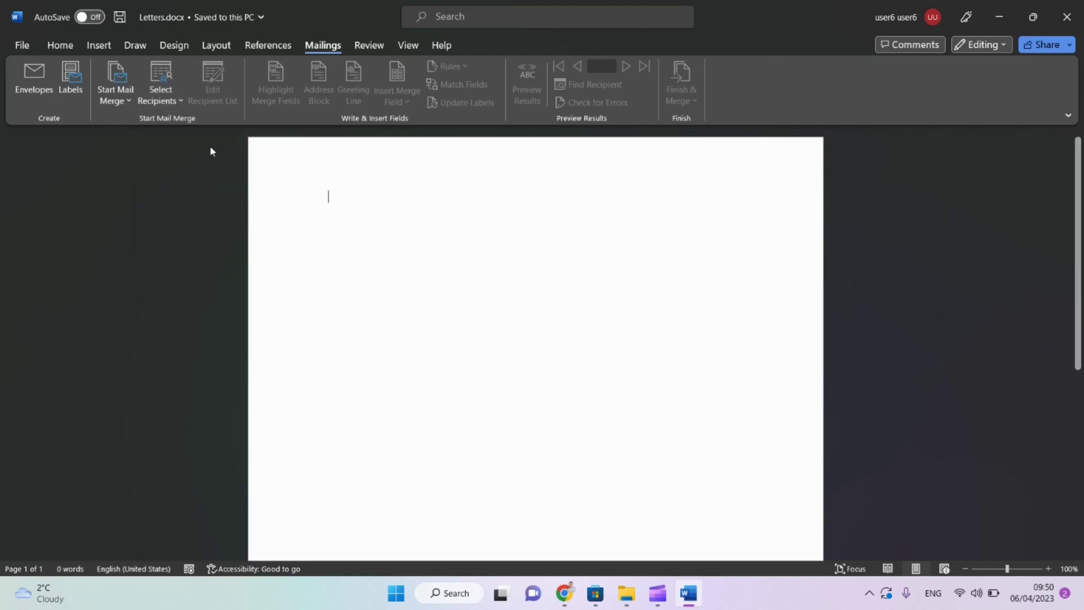
{"action": "left_click", "coordinate": [62, 158]}
{"action": "double_click", "coordinate": [257, 122]}
{"action": "left_click", "coordinate": [167, 113]}
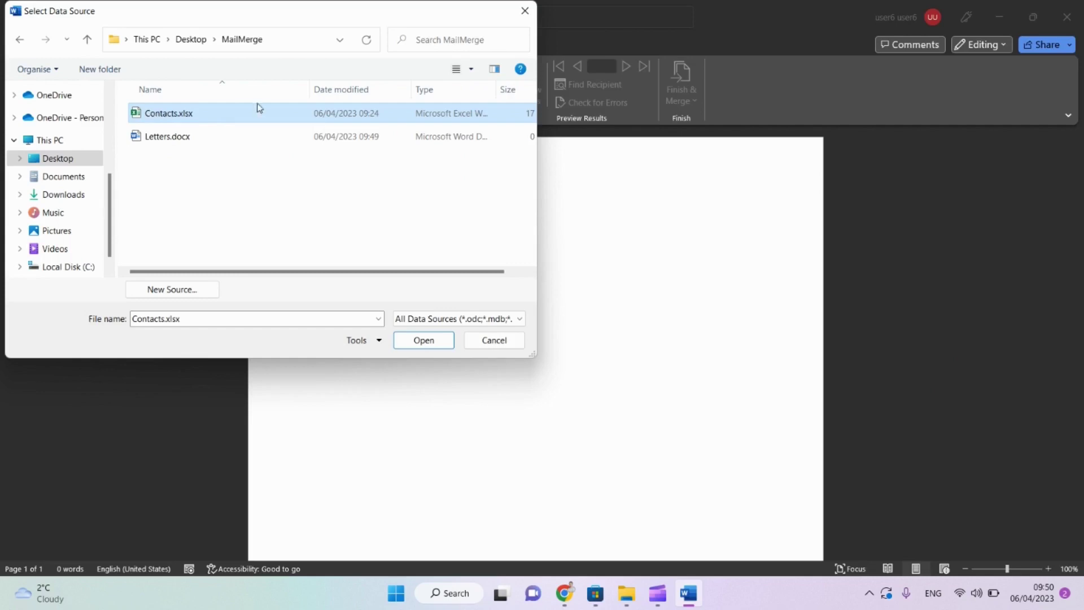
{"action": "left_click", "coordinate": [415, 342]}
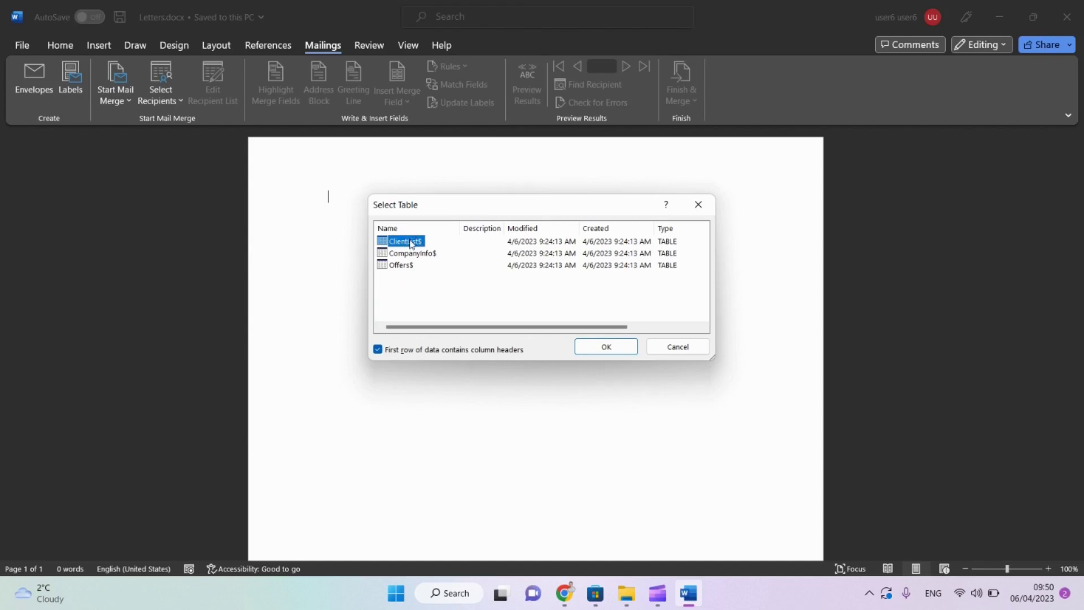
Pick the ClientList$ table, keeping first-row headers, as the recipient table.
{"action": "left_click", "coordinate": [402, 255]}
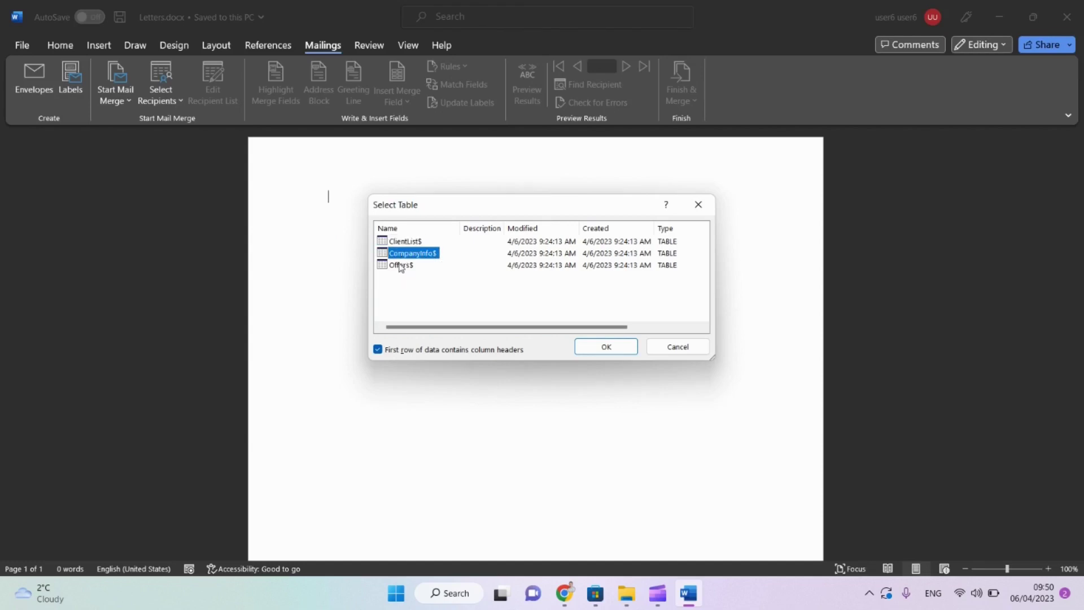
{"action": "left_click", "coordinate": [401, 265]}
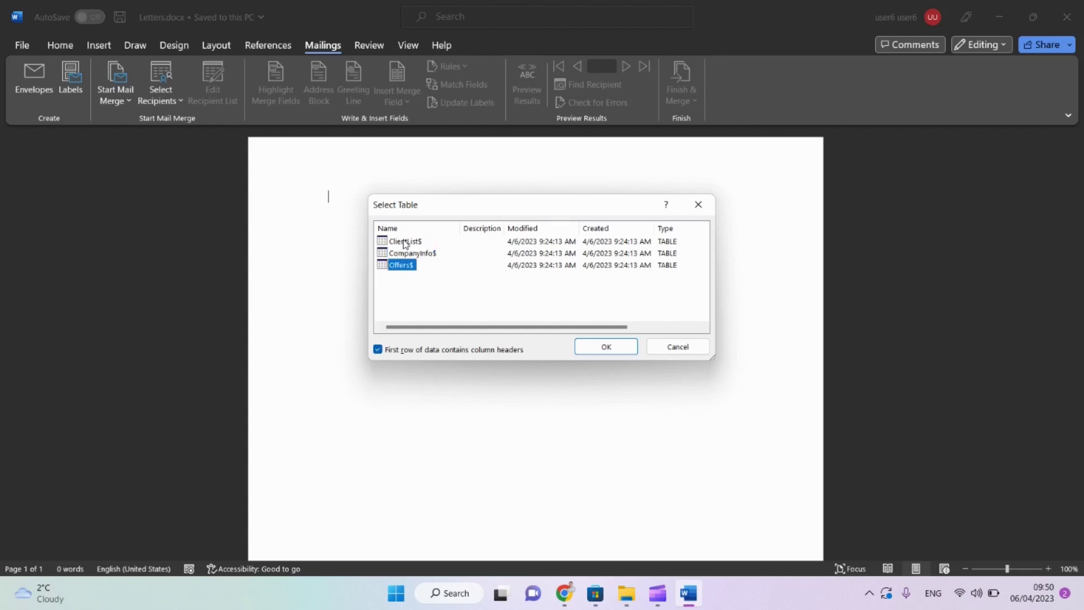
{"action": "left_click", "coordinate": [403, 243]}
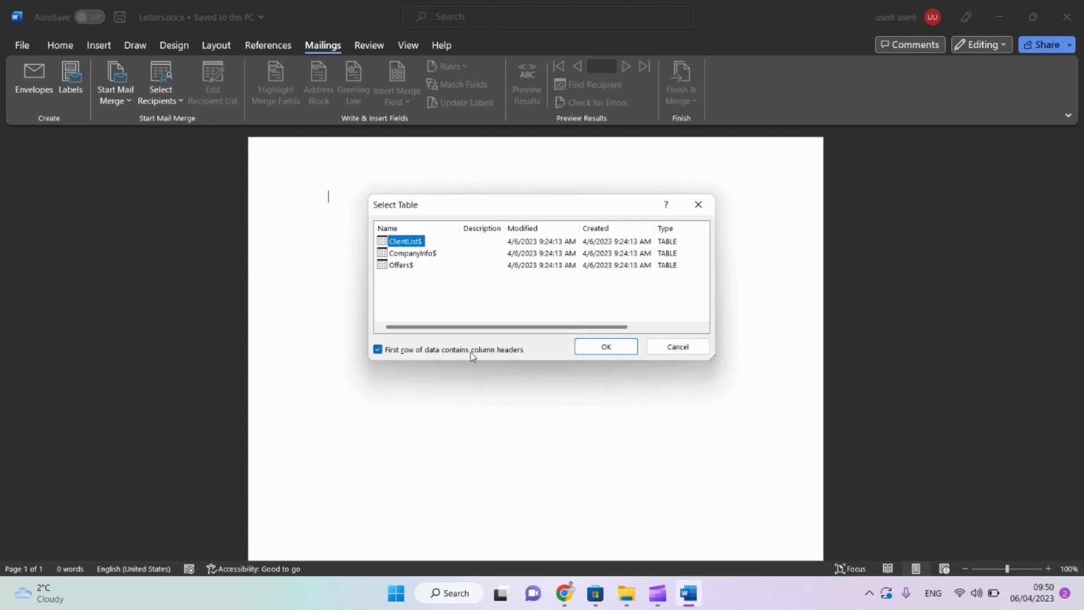
{"action": "left_click", "coordinate": [598, 348]}
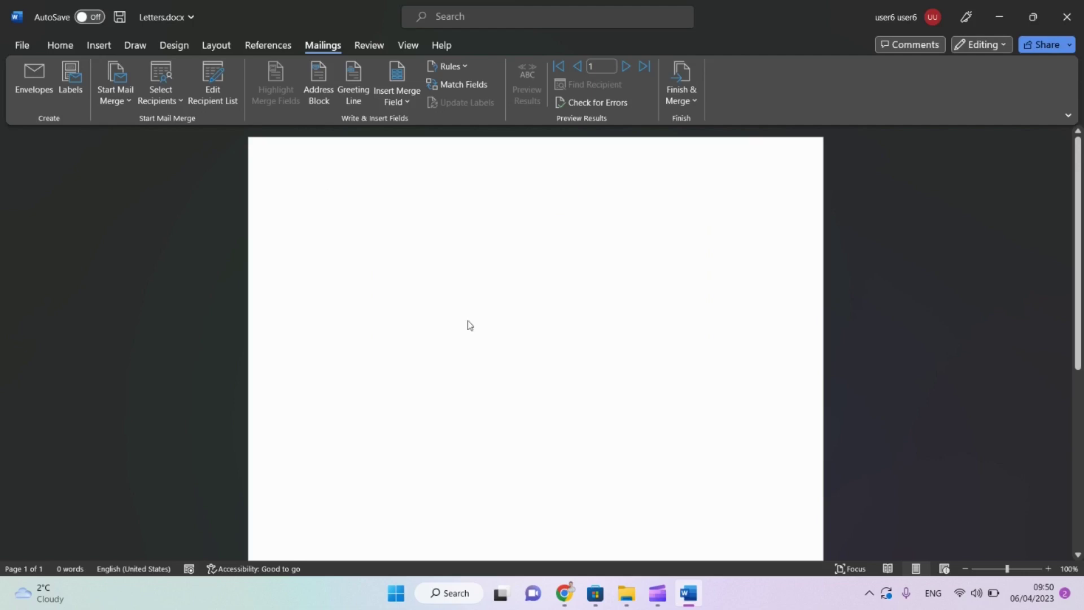
Write 'Hello «Name», Your balance is «Balance»' using the Name and Balance merge fields.
{"action": "type", "text": "Hello"}
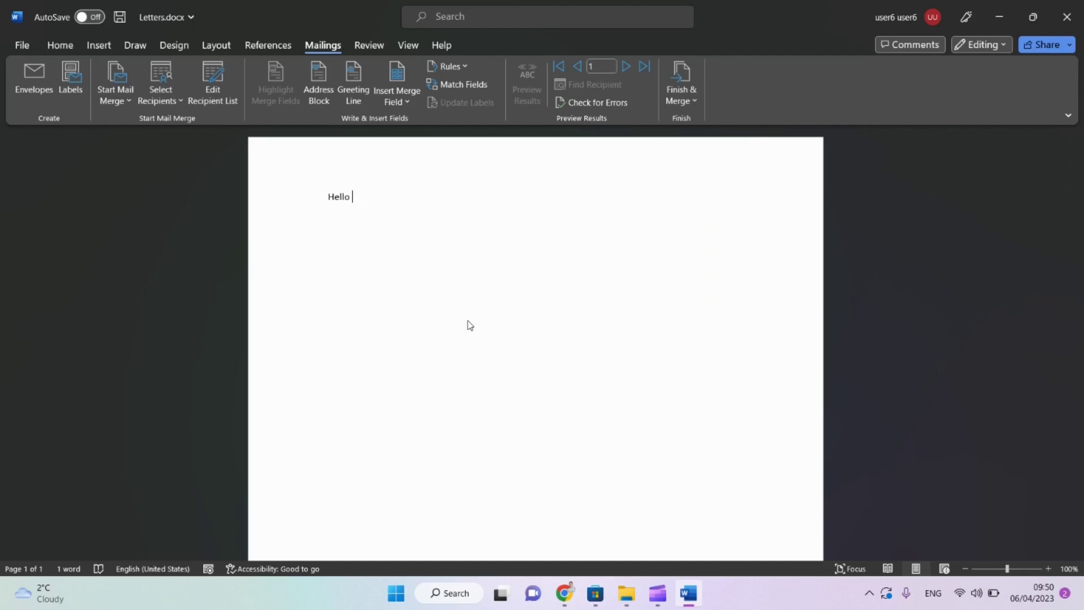
{"action": "left_click", "coordinate": [402, 100]}
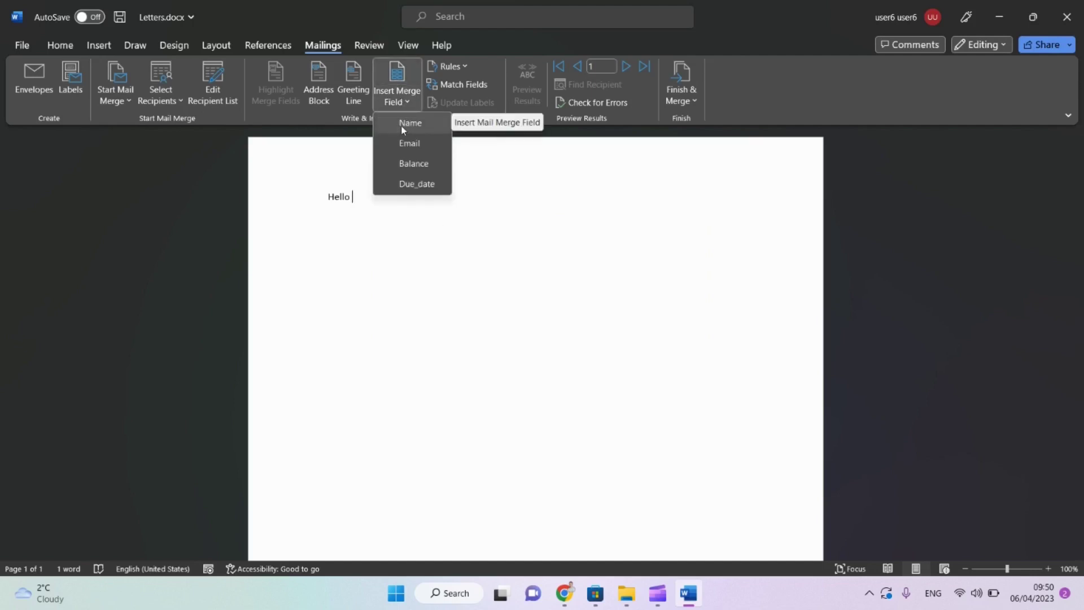
{"action": "left_click", "coordinate": [410, 124]}
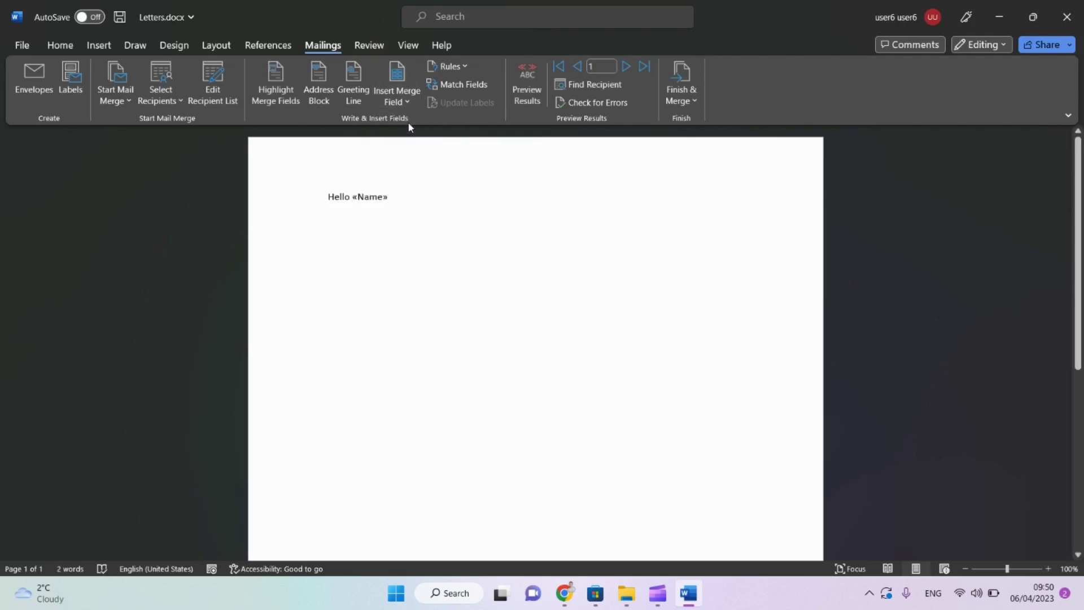
{"action": "type", "text": ", "}
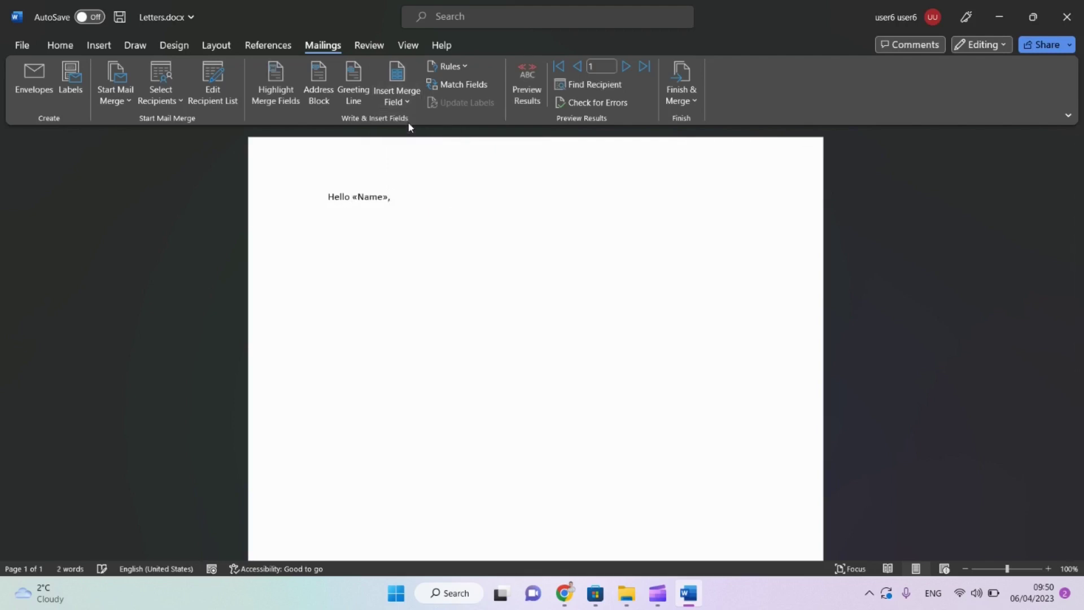
{"action": "type", "text": "Your balance is"}
{"action": "left_click", "coordinate": [407, 102]}
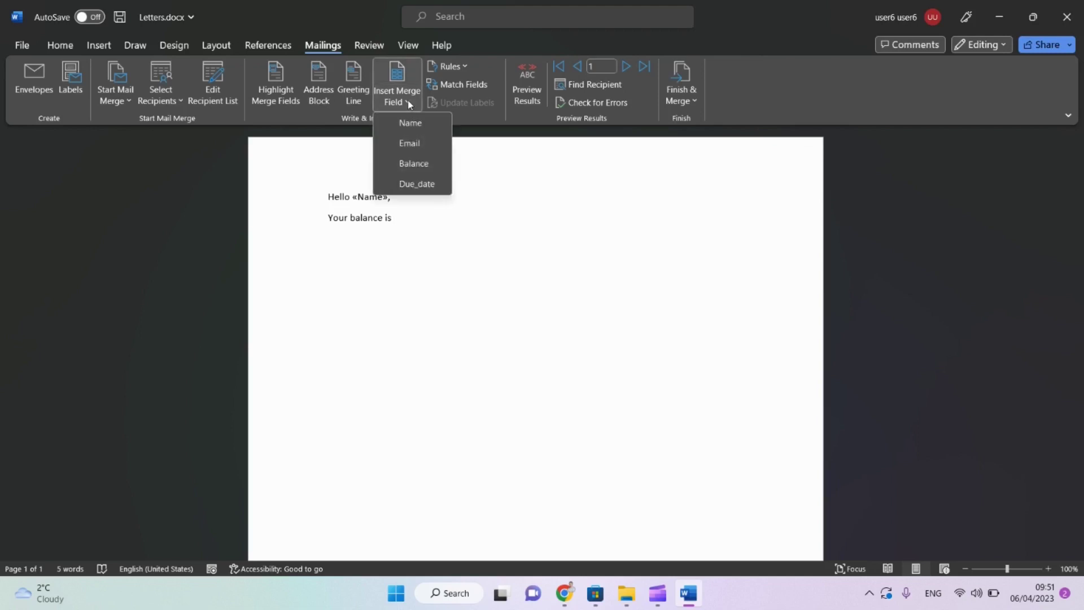
{"action": "left_click", "coordinate": [402, 164]}
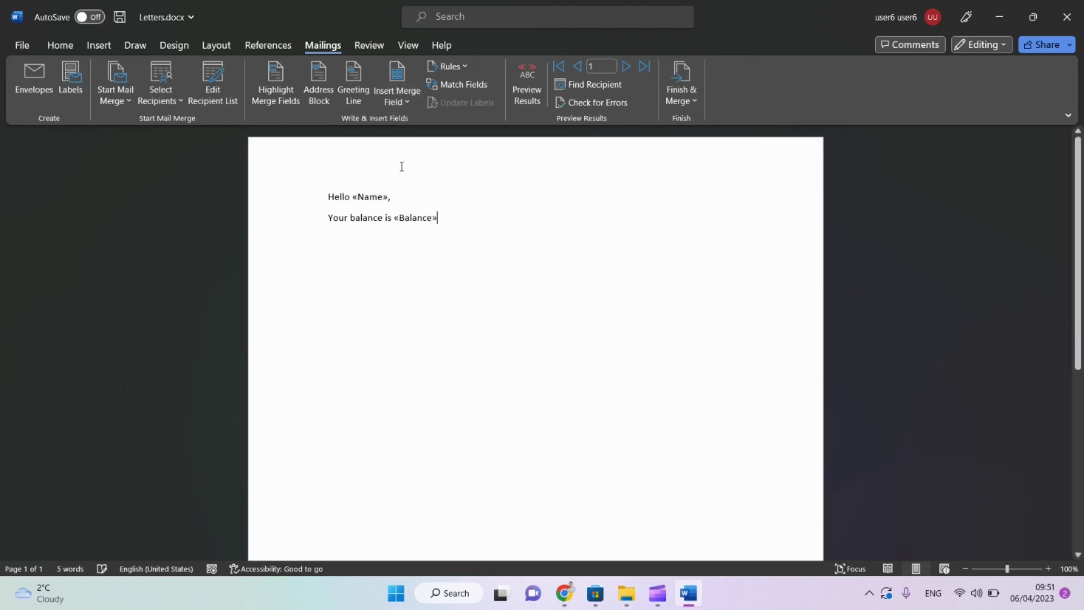
Add '. Kind regards,' with '[signed]' on a new line, and save the letter.
{"action": "type", "text": ". "}
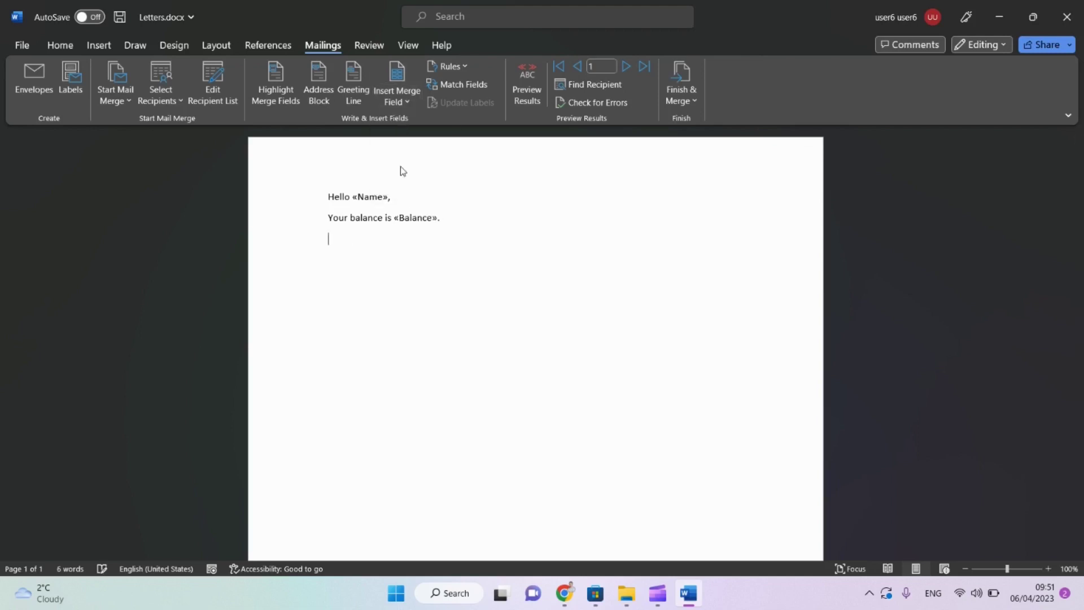
{"action": "type", "text": "Kind regards,"}
{"action": "key", "text": "Return"}
{"action": "type", "text": "[signed]"}
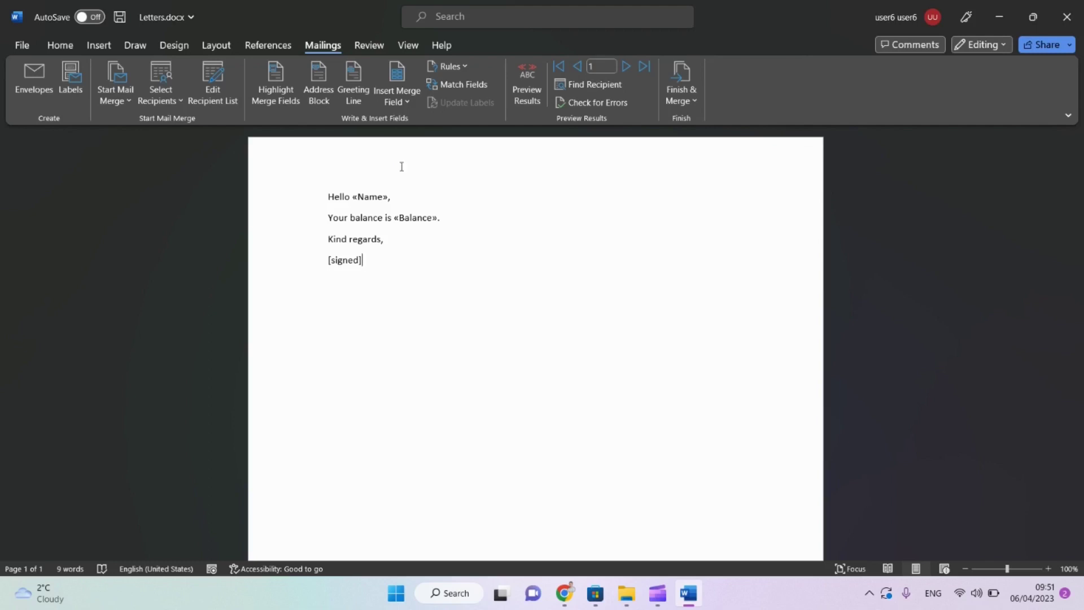
{"action": "key", "text": "ctrl+s"}
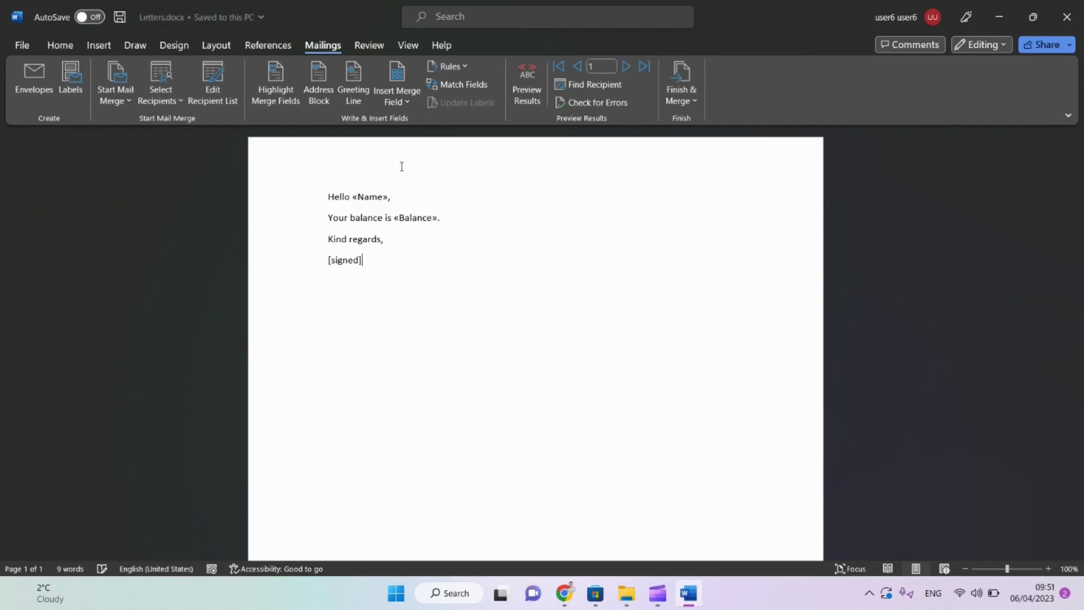
Preview the letter with real recipient data, stepping through records up to record 8.
{"action": "left_click", "coordinate": [525, 94]}
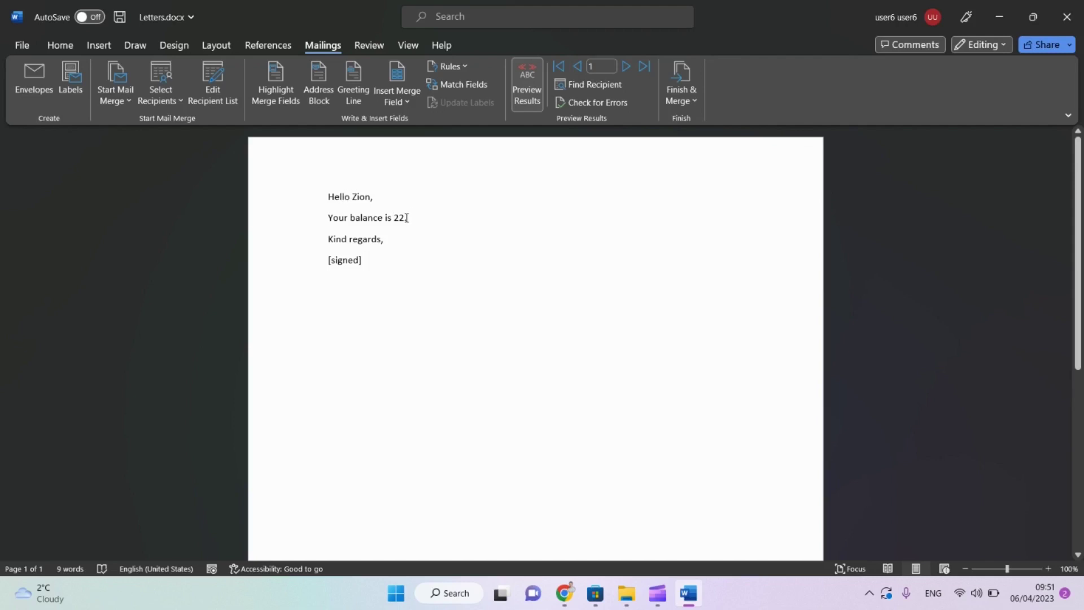
{"action": "left_click", "coordinate": [626, 68]}
{"action": "left_click", "coordinate": [625, 69]}
{"action": "left_click", "coordinate": [625, 68]}
{"action": "left_click", "coordinate": [625, 69]}
{"action": "left_click", "coordinate": [625, 69]}
{"action": "left_click", "coordinate": [625, 69]}
{"action": "left_click", "coordinate": [625, 68]}
Turn off Preview Results and choose Finish & Merge > Edit Individual Documents.
{"action": "left_click", "coordinate": [525, 95]}
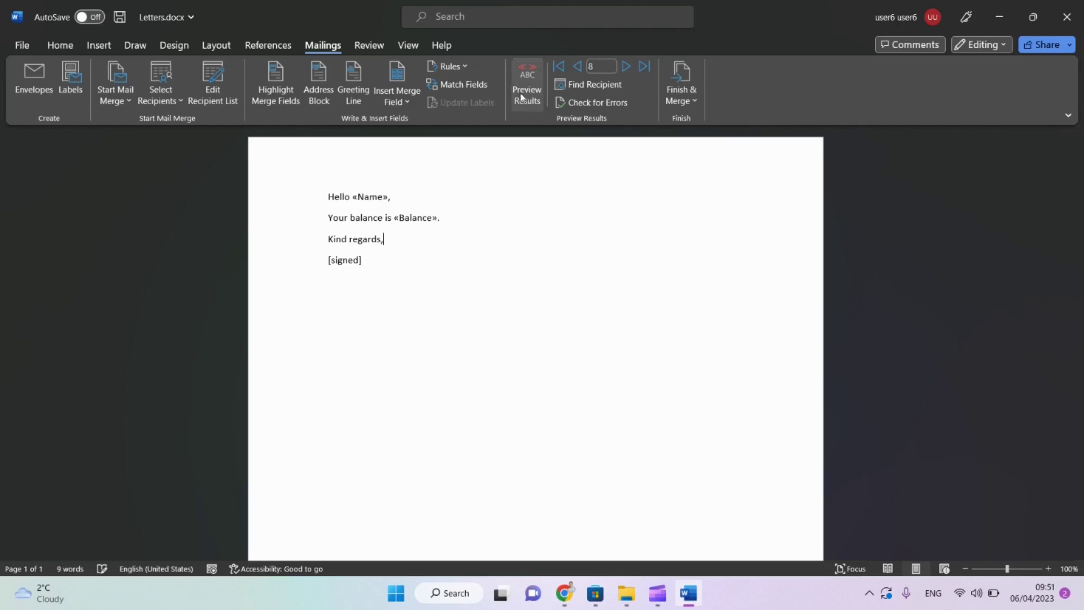
{"action": "left_click", "coordinate": [678, 96]}
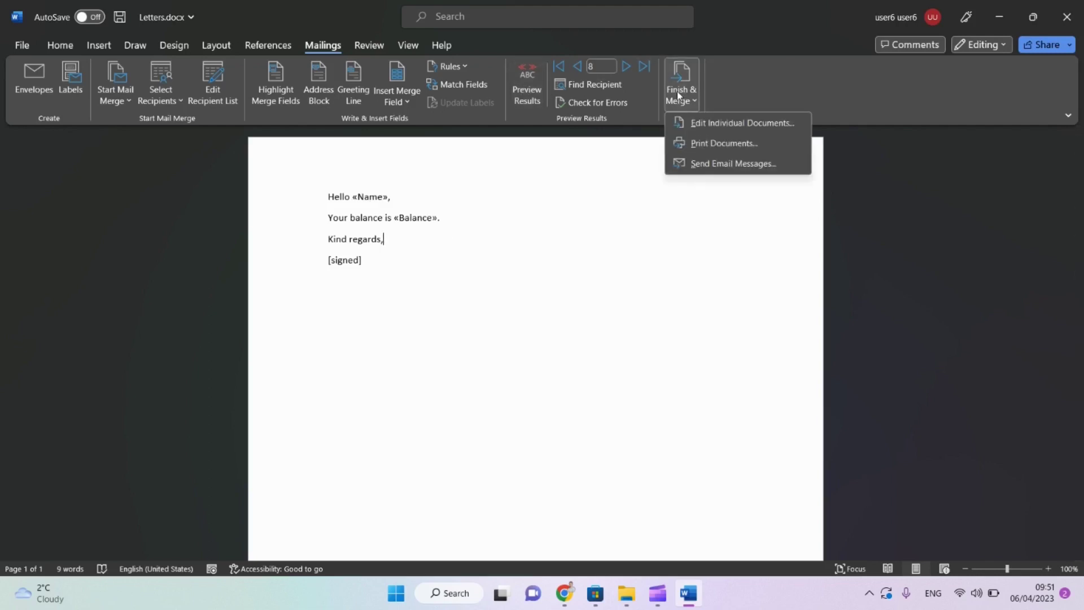
{"action": "left_click", "coordinate": [701, 124]}
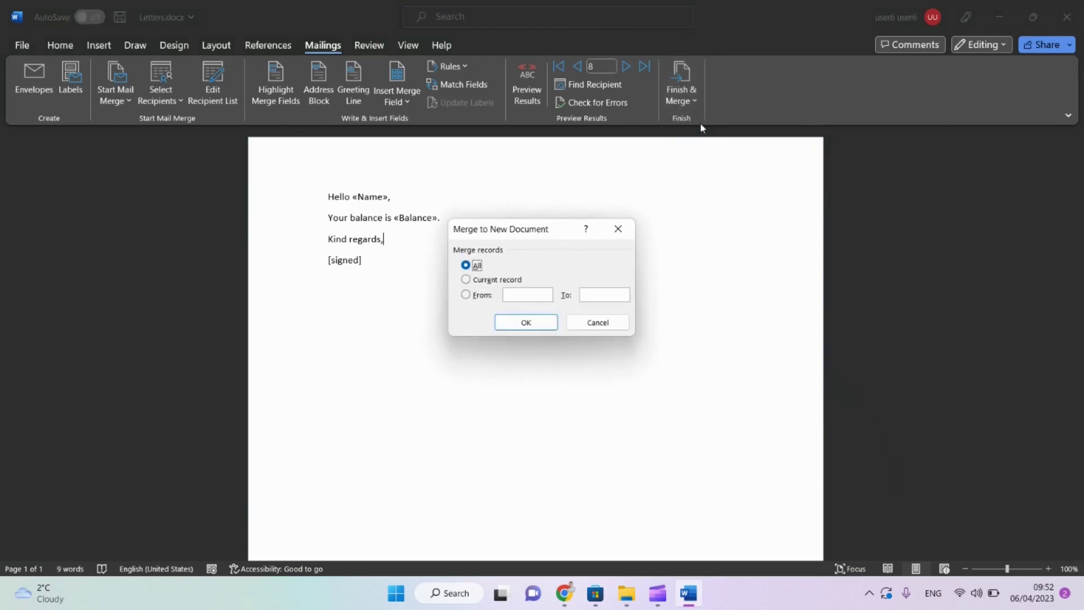
Merge all records into a new Letters1 document and scroll through the eight letters.
{"action": "left_click", "coordinate": [516, 322]}
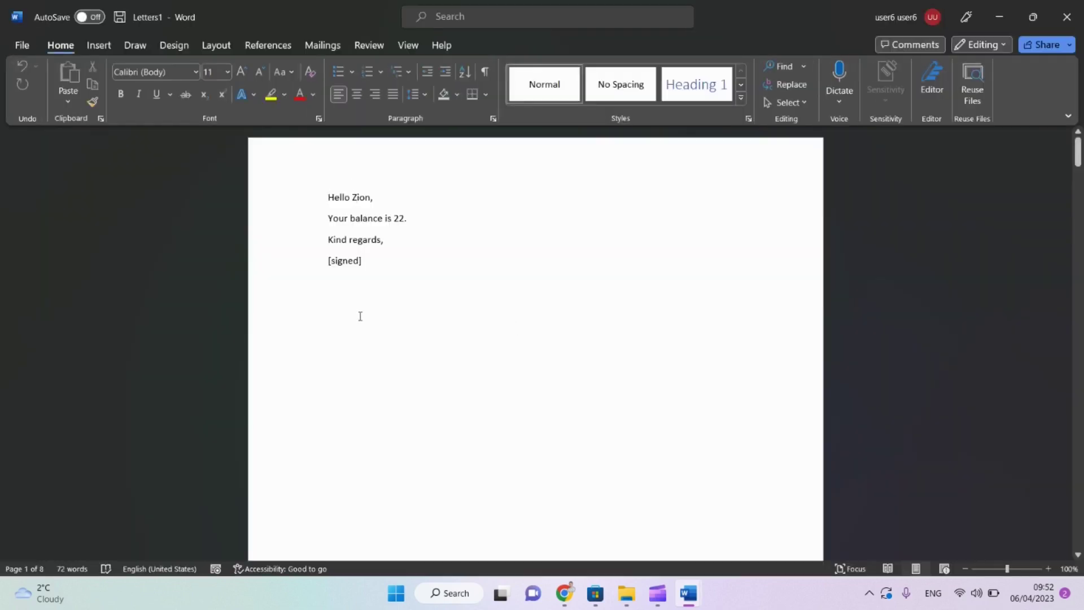
{"action": "scroll", "coordinate": [360, 317], "scroll_direction": "down", "scroll_amount": 15}
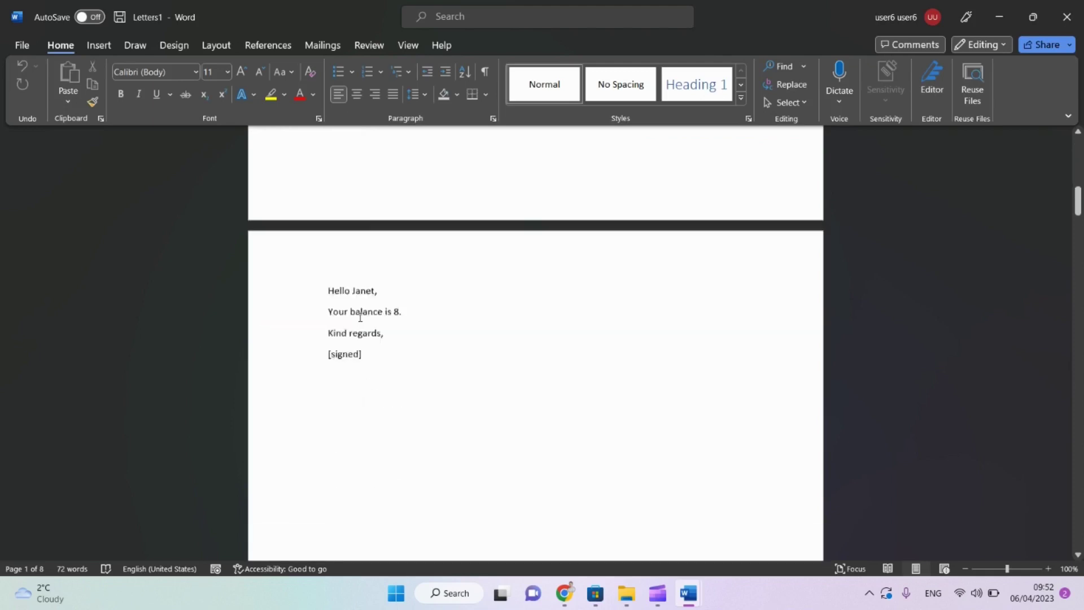
{"action": "scroll", "coordinate": [359, 316], "scroll_direction": "down", "scroll_amount": 15}
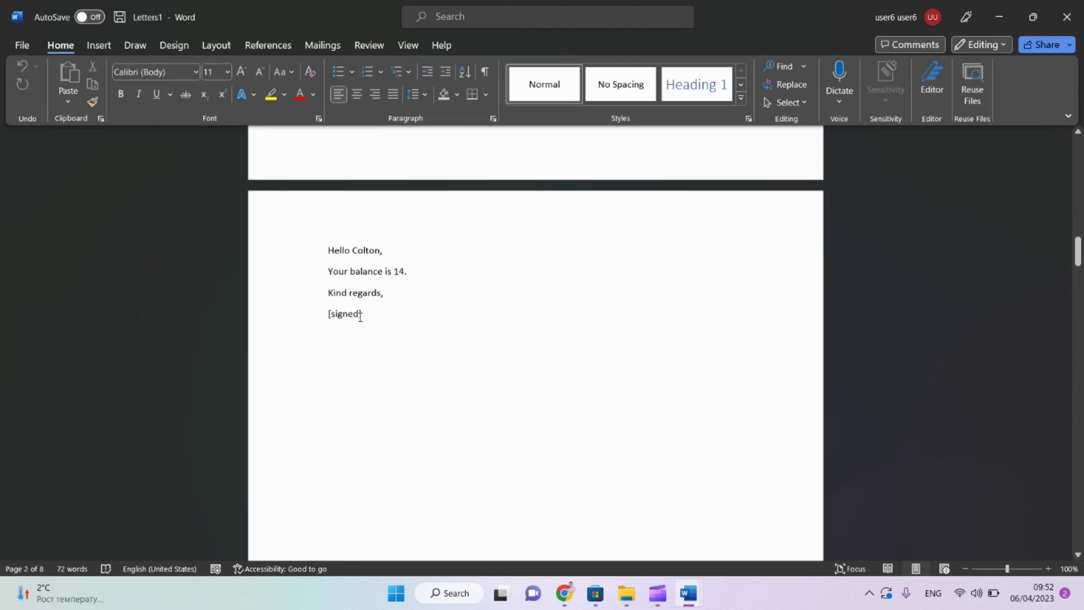
{"action": "scroll", "coordinate": [359, 317], "scroll_direction": "down", "scroll_amount": 15}
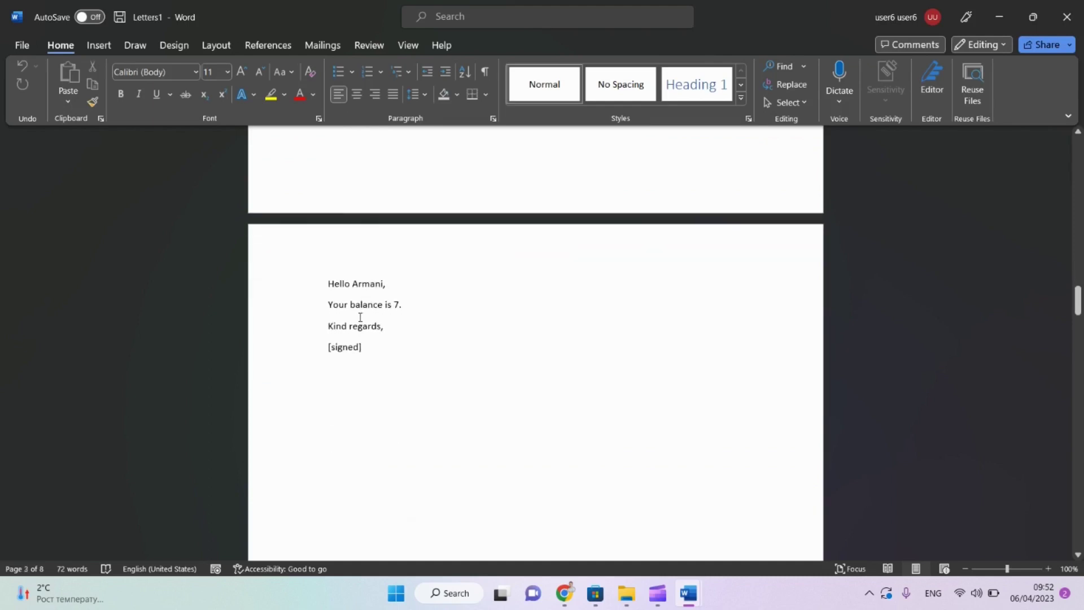
Close Letters1 without saving and switch back to the Google Docs checklist.
{"action": "left_click", "coordinate": [1067, 16]}
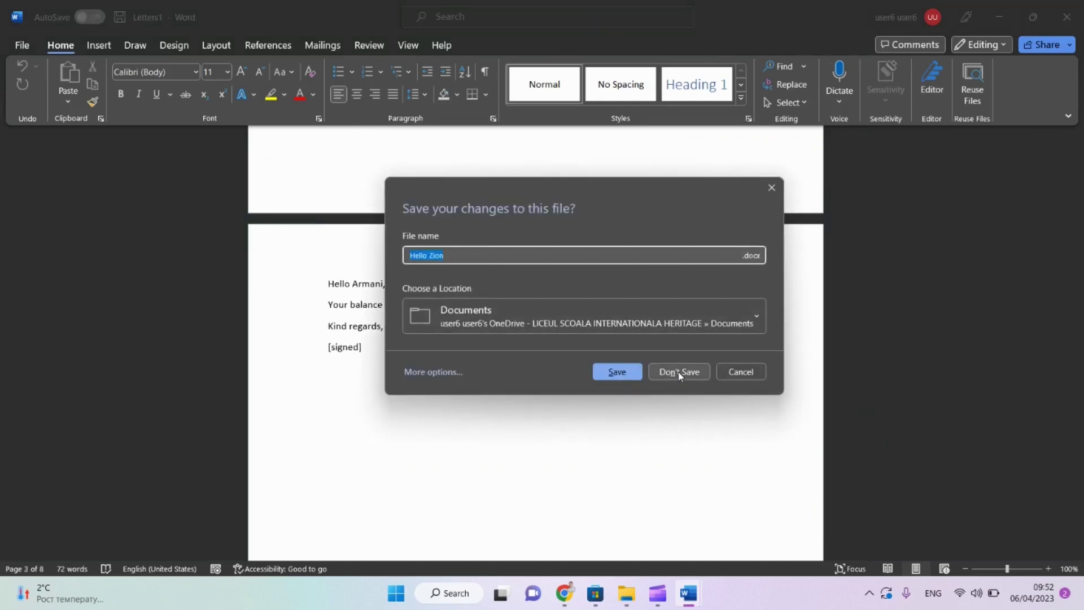
{"action": "left_click", "coordinate": [679, 371]}
{"action": "key", "text": "alt+Tab"}
{"action": "key", "text": "Tab"}
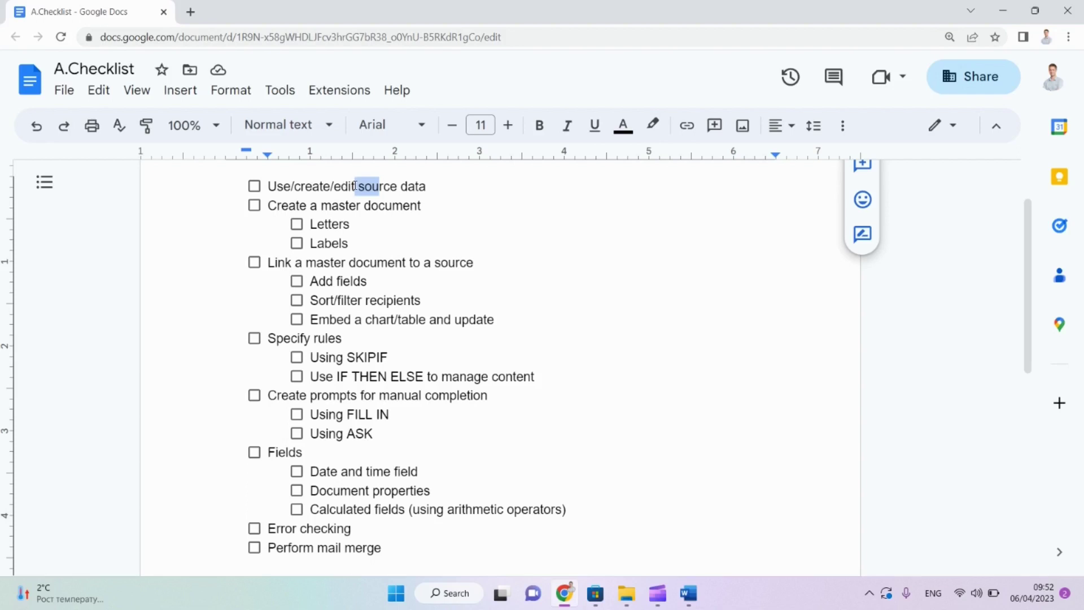
Tick 'Use/create/edit source data' and 'Add fields' in the checklist, highlight 'Sort/filter recipients', and return to Word.
{"action": "left_click", "coordinate": [254, 187]}
{"action": "left_click", "coordinate": [297, 283]}
{"action": "left_click_drag", "start_coordinate": [319, 302], "coordinate": [389, 301]}
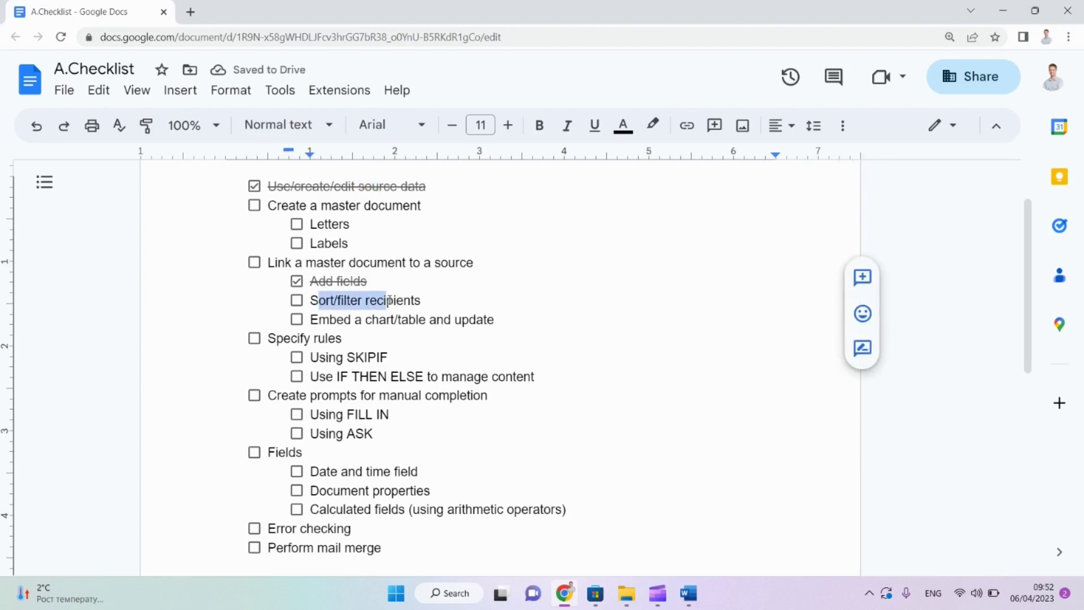
{"action": "key", "text": "alt+Tab"}
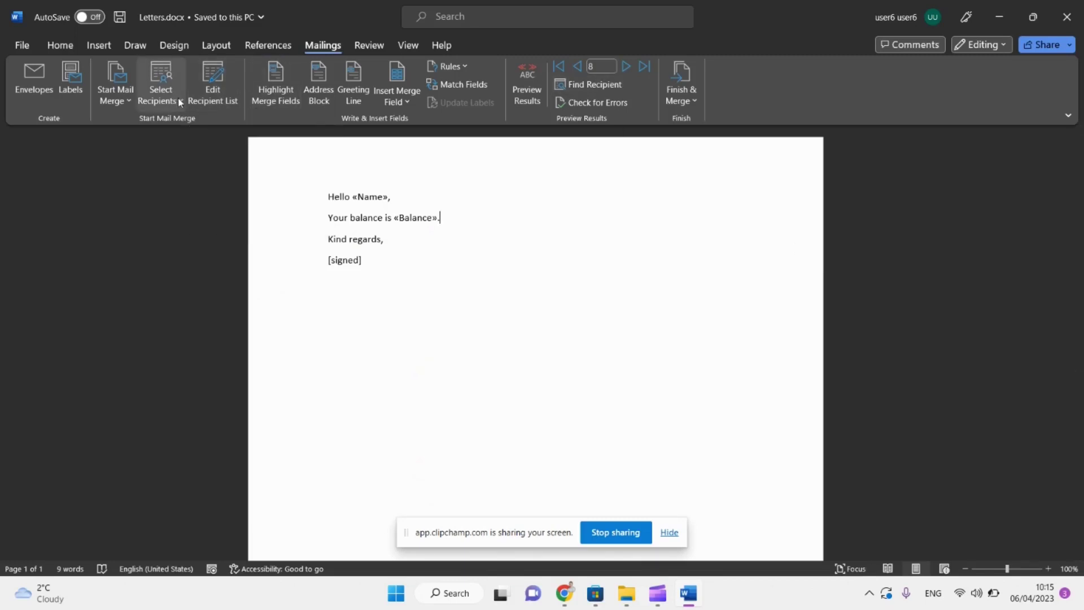
Sort the mail merge recipients by Balance ascending, running from -38 up to 41.
{"action": "left_click", "coordinate": [219, 99]}
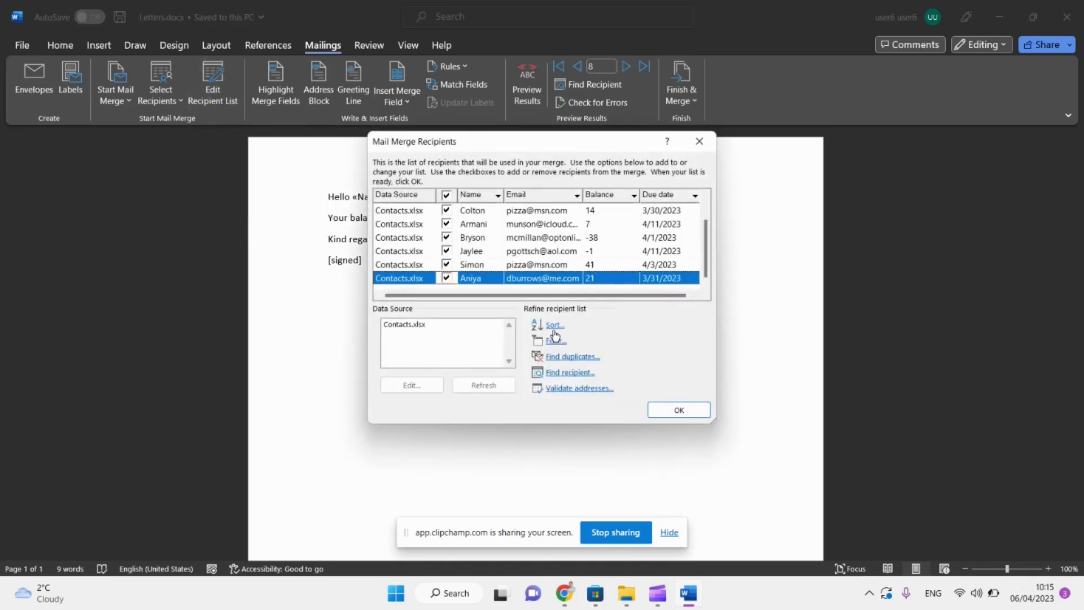
{"action": "left_click", "coordinate": [554, 326]}
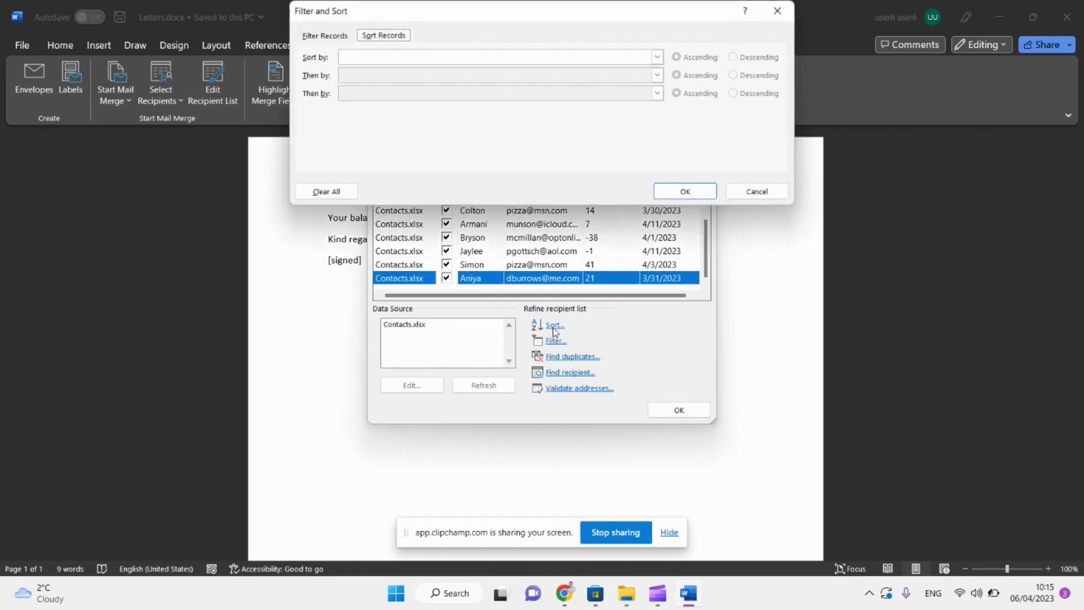
{"action": "left_click", "coordinate": [657, 57]}
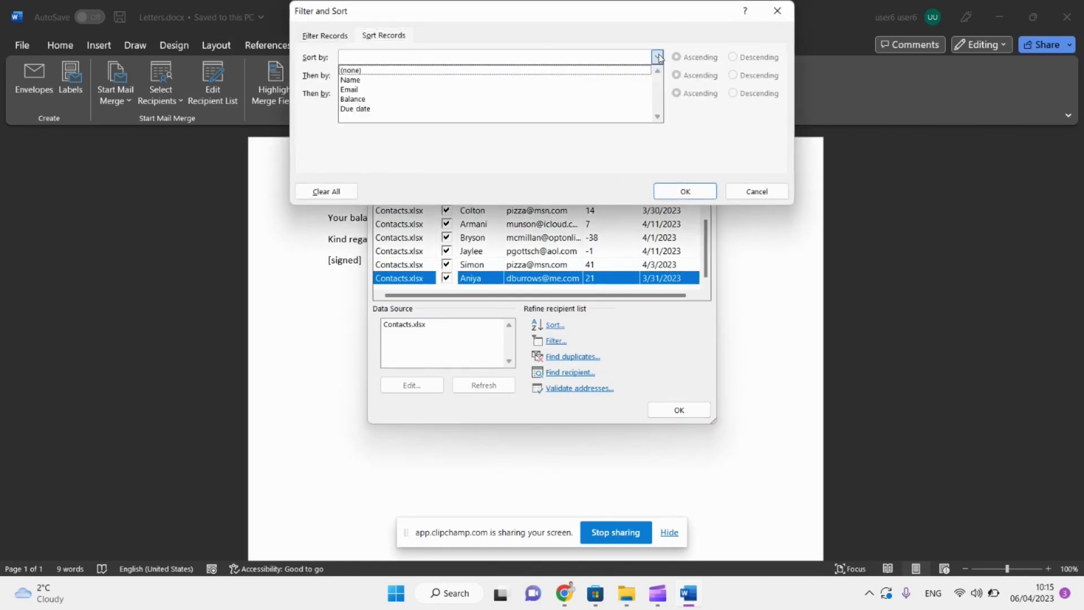
{"action": "left_click", "coordinate": [553, 100]}
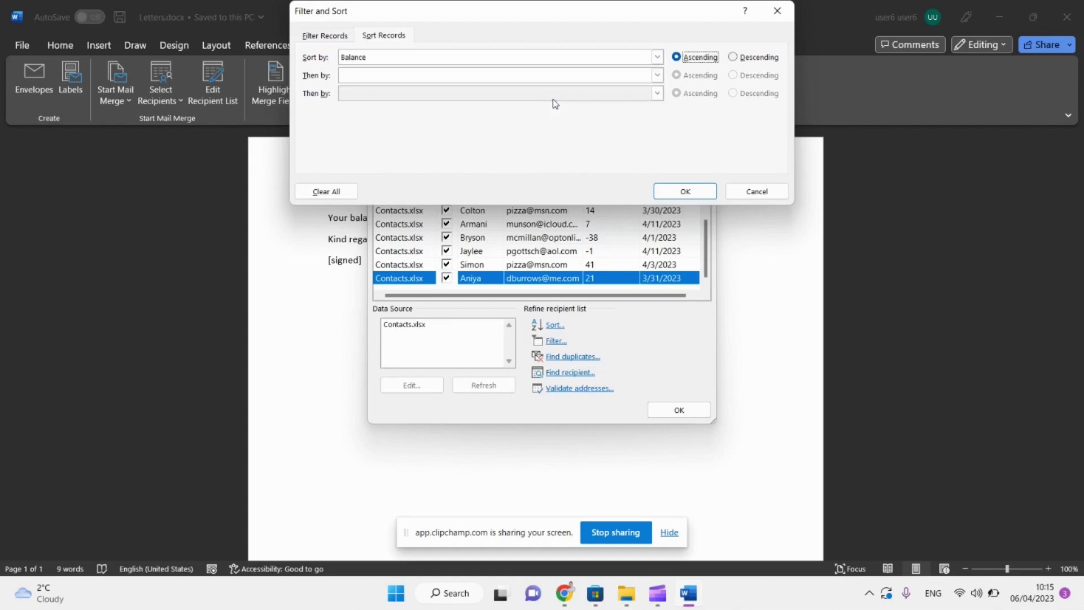
{"action": "left_click", "coordinate": [675, 58]}
{"action": "left_click", "coordinate": [676, 192]}
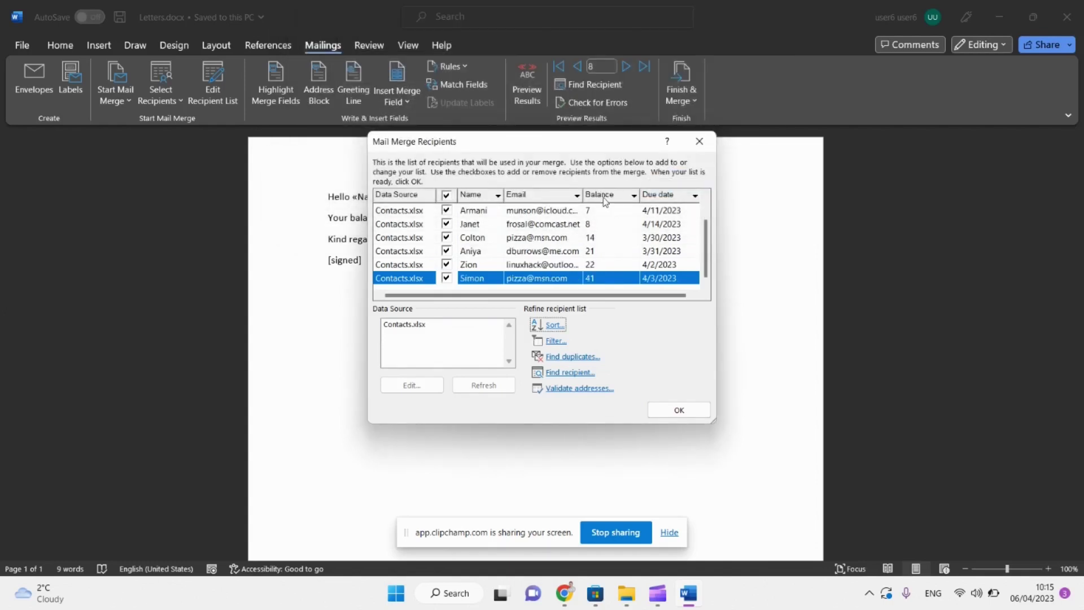
{"action": "scroll", "coordinate": [609, 248], "scroll_direction": "up", "scroll_amount": 2}
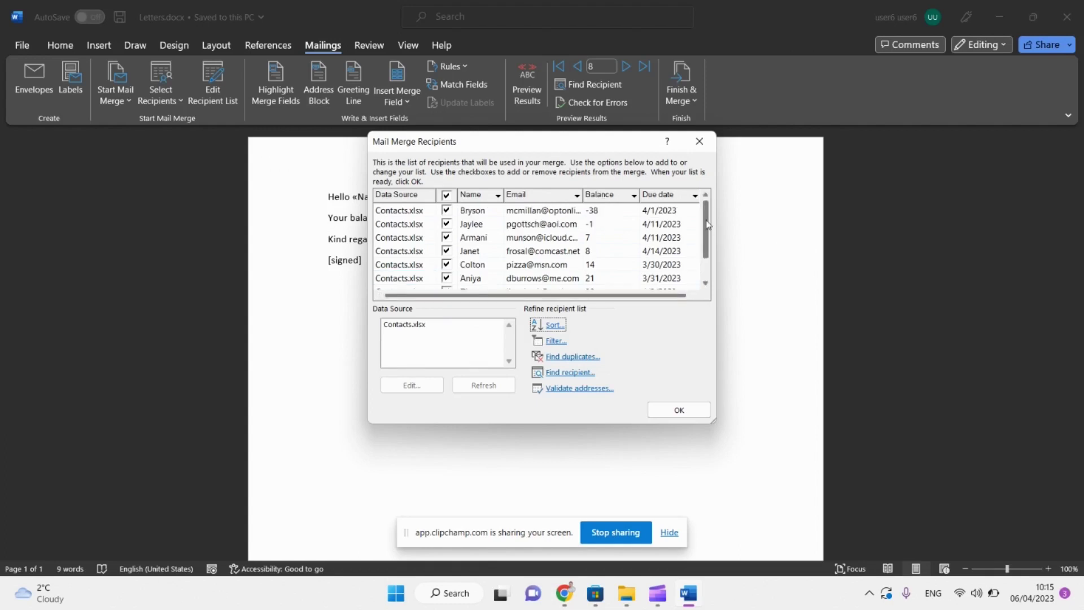
{"action": "left_click", "coordinate": [600, 286]}
{"action": "left_click", "coordinate": [600, 287]}
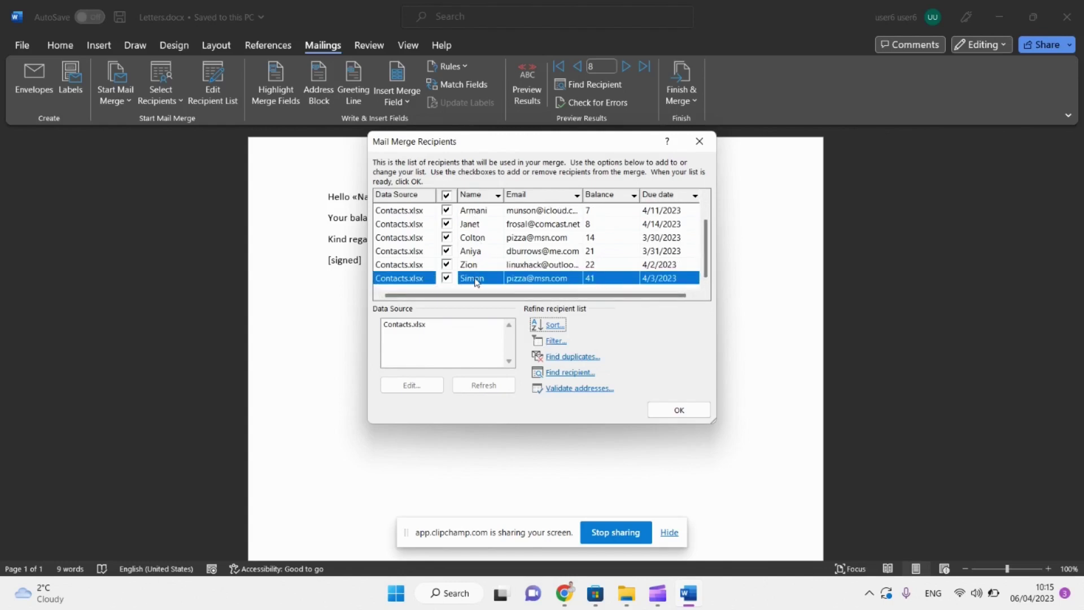
Filter recipients to Balance less than or equal to 0, leaving the -38 and -1 records.
{"action": "left_click", "coordinate": [554, 341]}
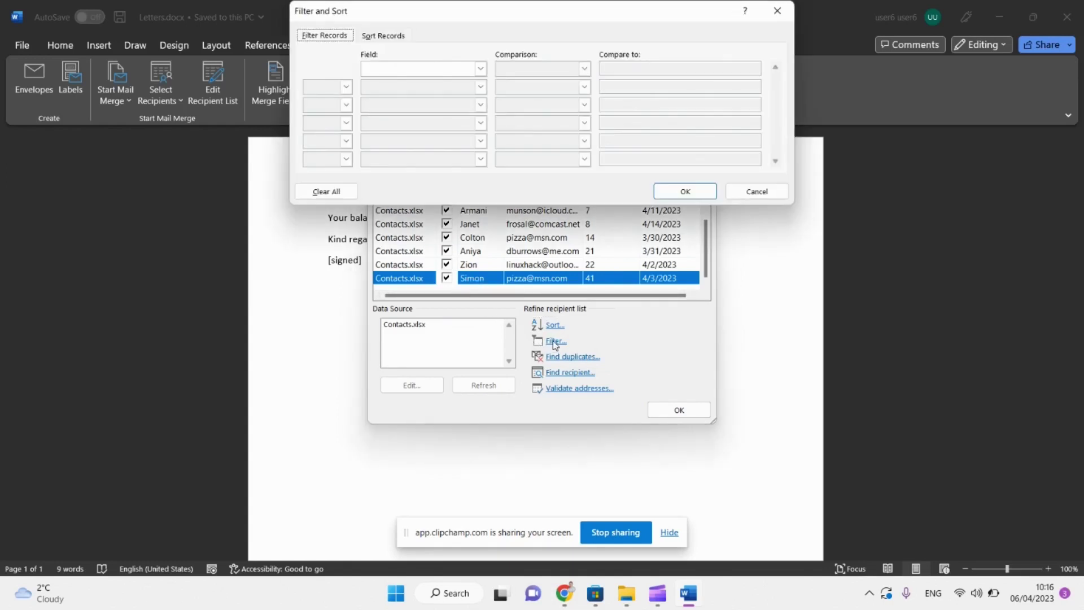
{"action": "left_click", "coordinate": [480, 70]}
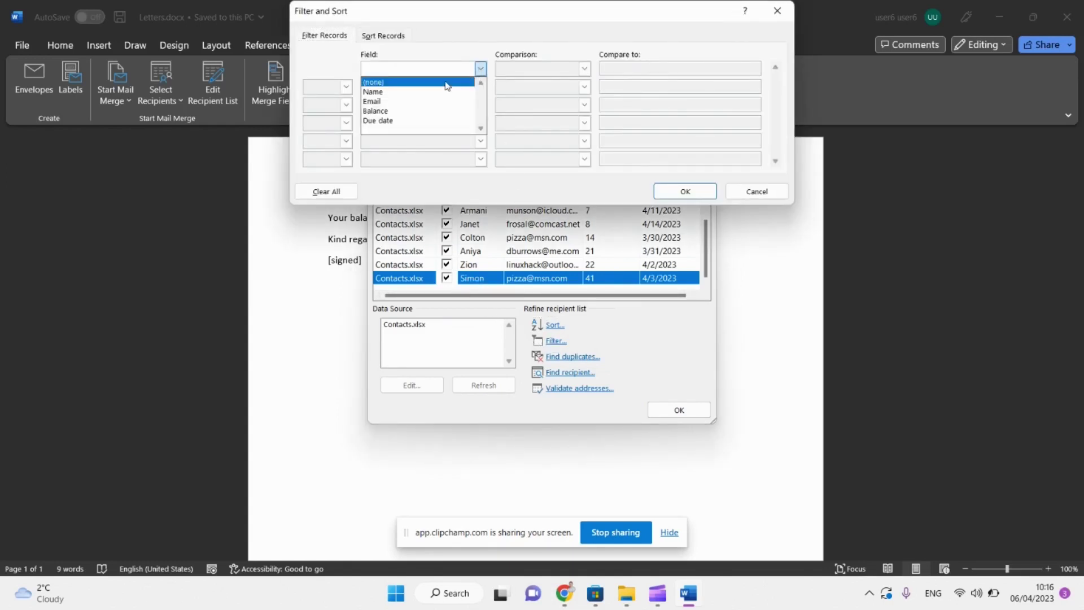
{"action": "left_click", "coordinate": [422, 112]}
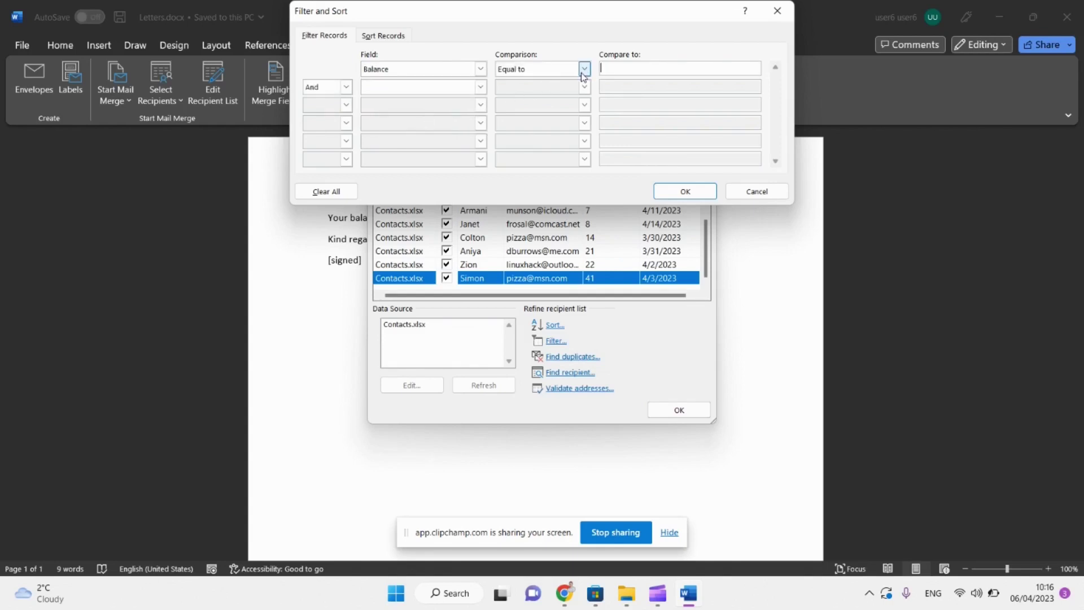
{"action": "left_click", "coordinate": [584, 70]}
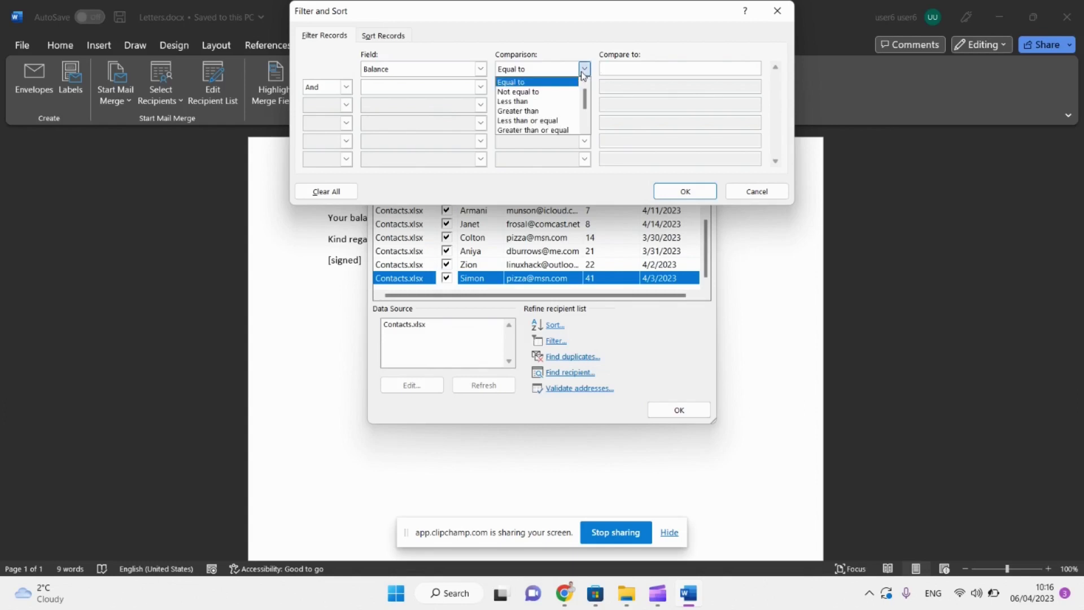
{"action": "left_click", "coordinate": [567, 121]}
{"action": "left_click", "coordinate": [658, 68]}
{"action": "type", "text": "0"}
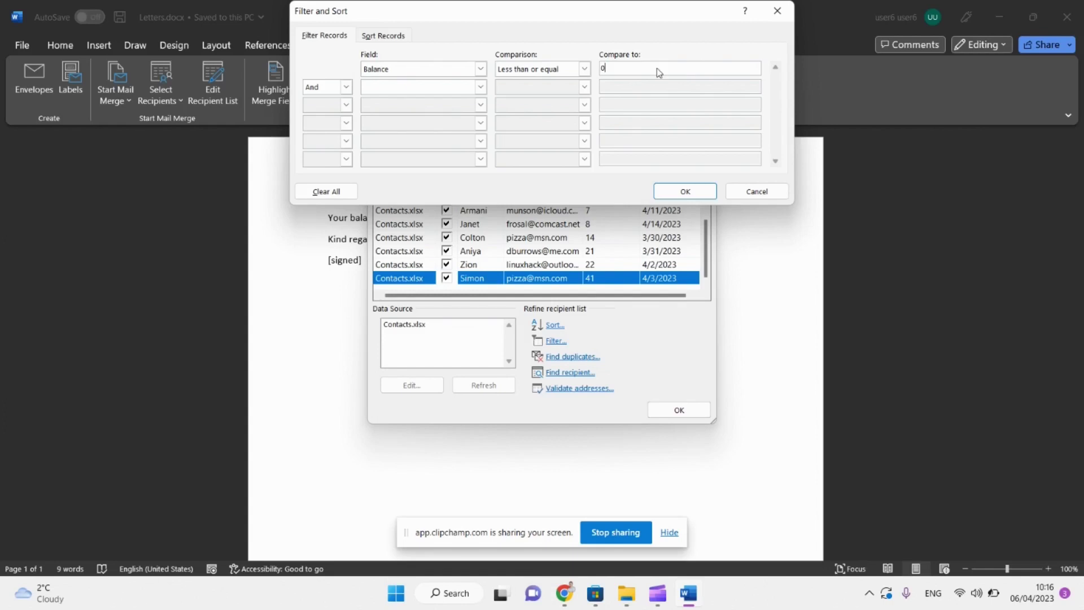
{"action": "left_click", "coordinate": [684, 192]}
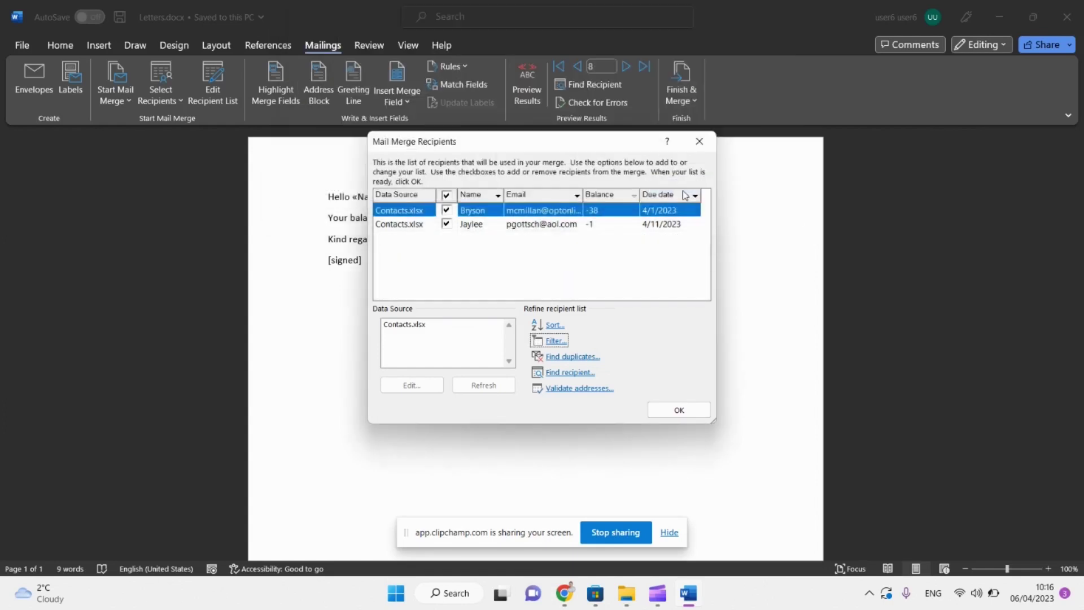
{"action": "left_click", "coordinate": [679, 410]}
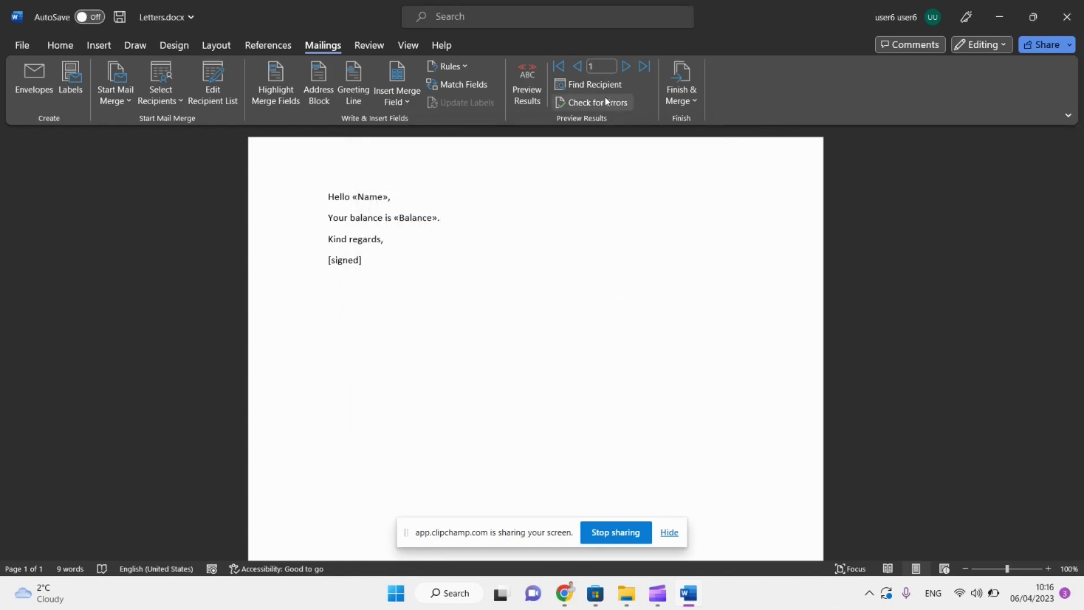
Preview the merged letters for both filtered recipients, then switch back to showing merge fields.
{"action": "left_click", "coordinate": [536, 92]}
{"action": "left_click", "coordinate": [626, 67]}
{"action": "left_click", "coordinate": [576, 69]}
{"action": "left_click", "coordinate": [628, 67]}
{"action": "left_click", "coordinate": [527, 101]}
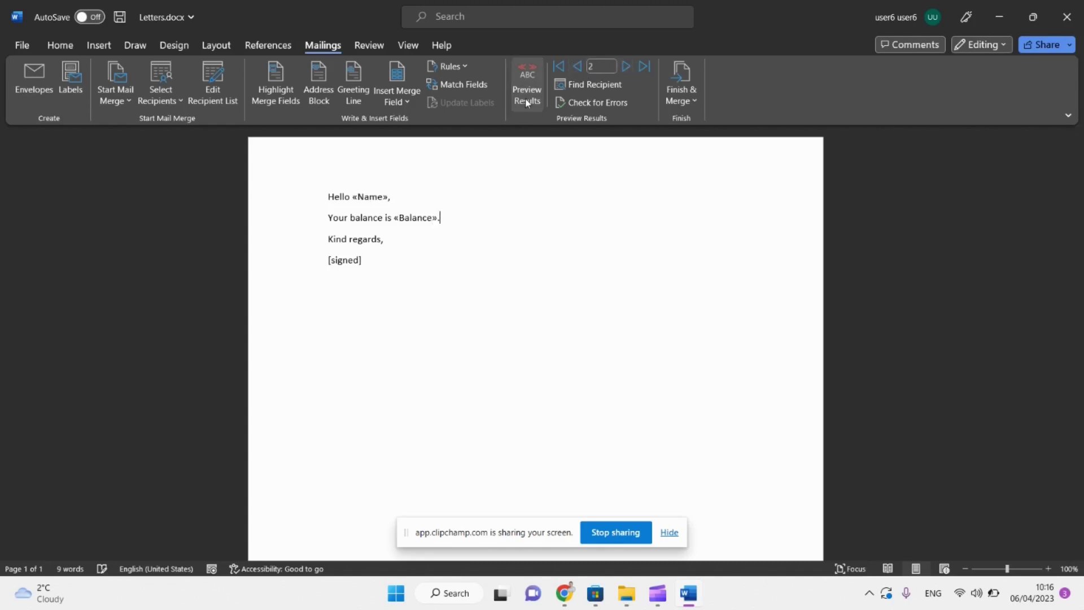
Tick off 'Sort/filter recipients' in the browser's A.Checklist document.
{"action": "left_click", "coordinate": [562, 599]}
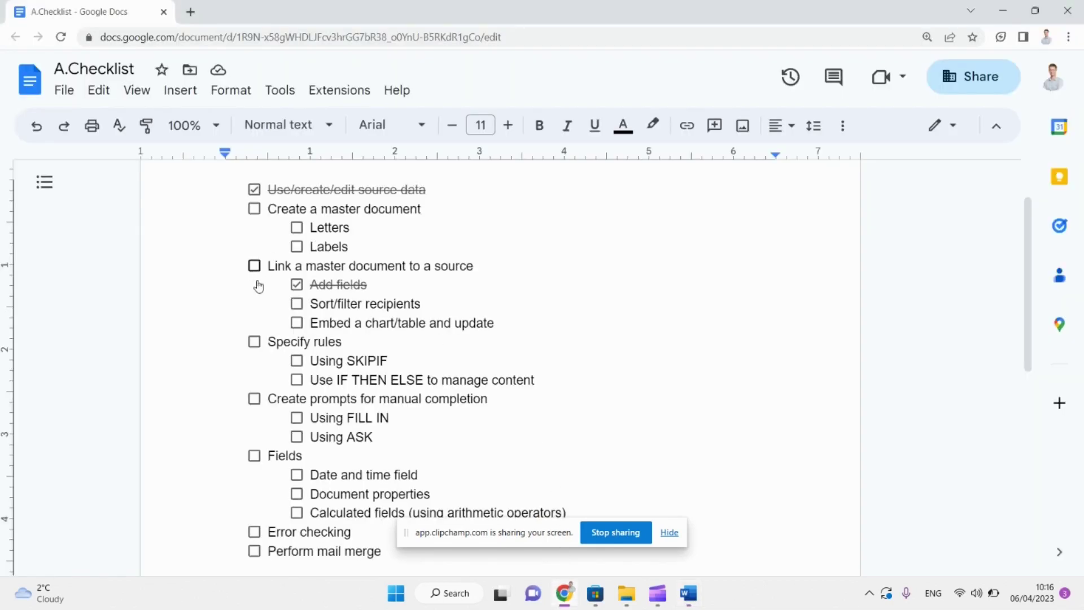
{"action": "left_click", "coordinate": [297, 305]}
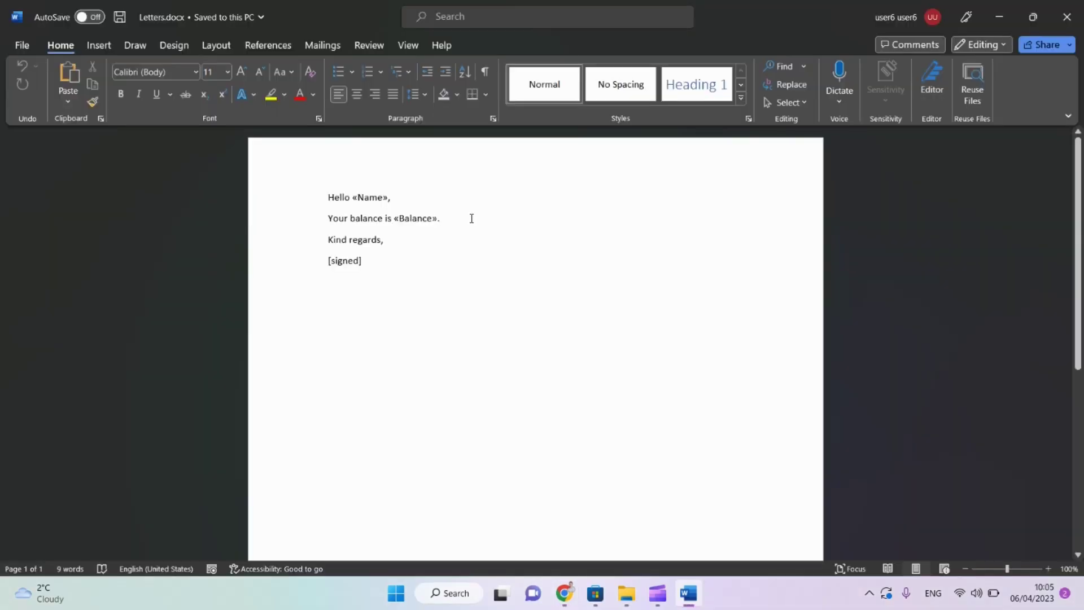
Add an empty line after the balance line, then open Contacts.xlsx from Desktop > MailMerge.
{"action": "left_click", "coordinate": [472, 218]}
{"action": "key", "text": "Return"}
{"action": "mouse_move", "coordinate": [624, 592]}
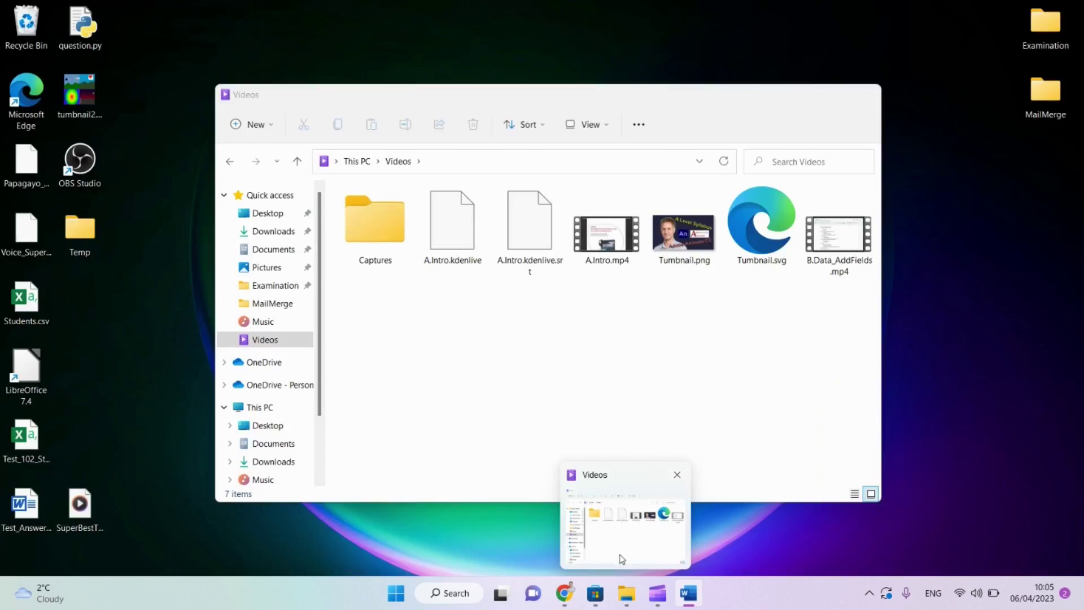
{"action": "left_click", "coordinate": [620, 557]}
{"action": "left_click", "coordinate": [274, 214]}
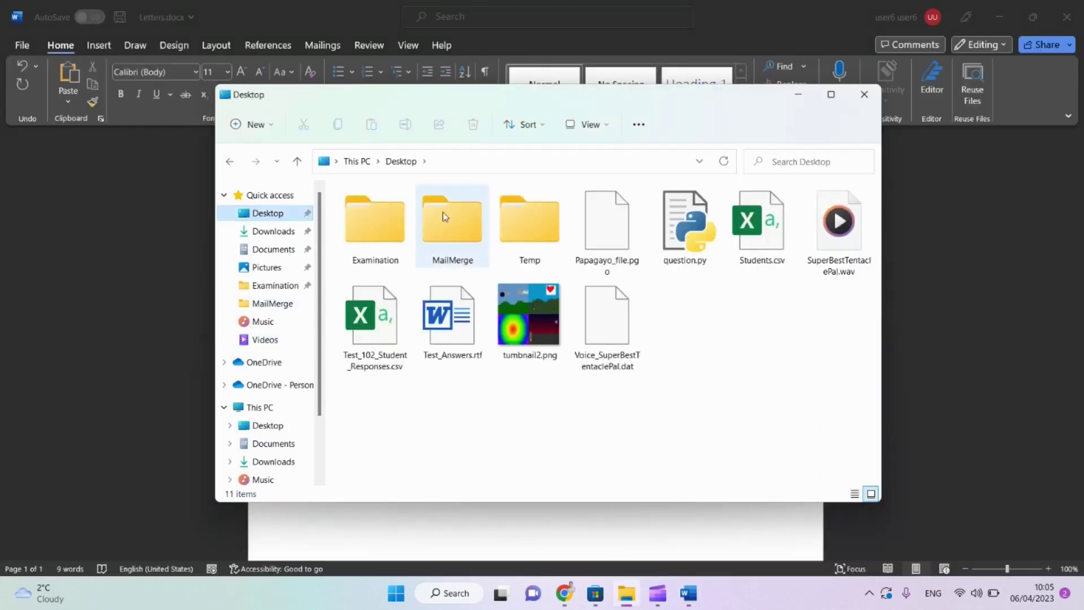
{"action": "double_click", "coordinate": [464, 221]}
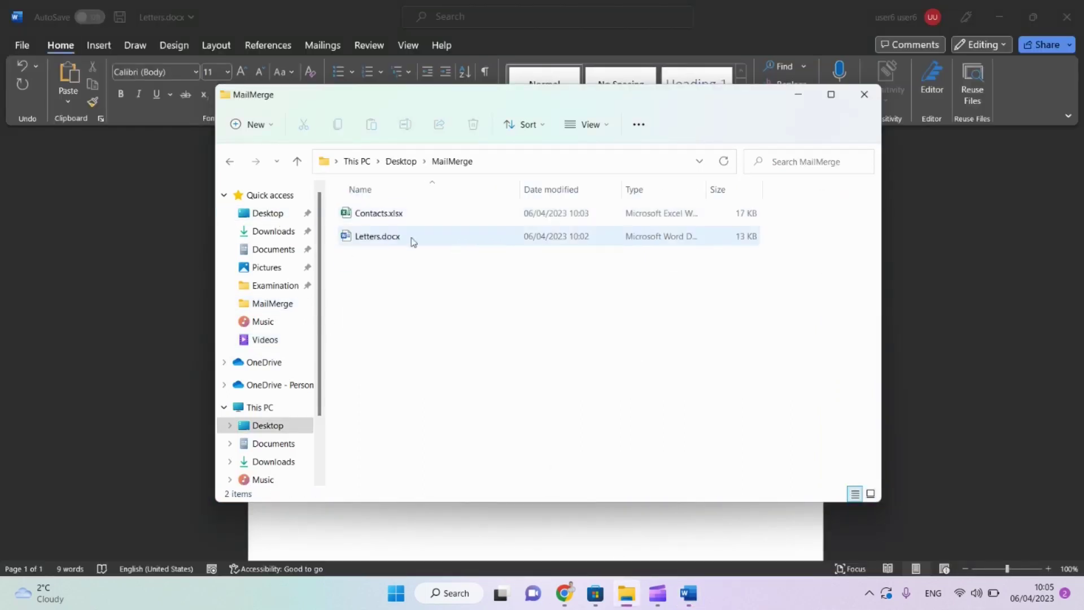
{"action": "left_click", "coordinate": [380, 217]}
{"action": "double_click", "coordinate": [380, 216]}
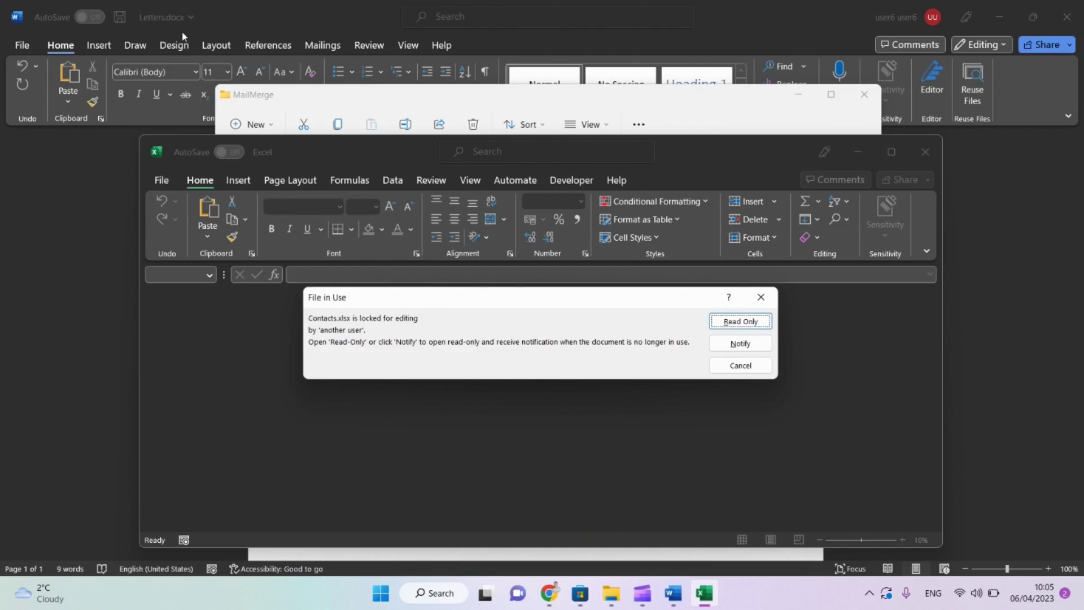
Open Contacts.xlsx read-only, maximize Excel, select the Offers bar chart and return to Word.
{"action": "left_click", "coordinate": [740, 321]}
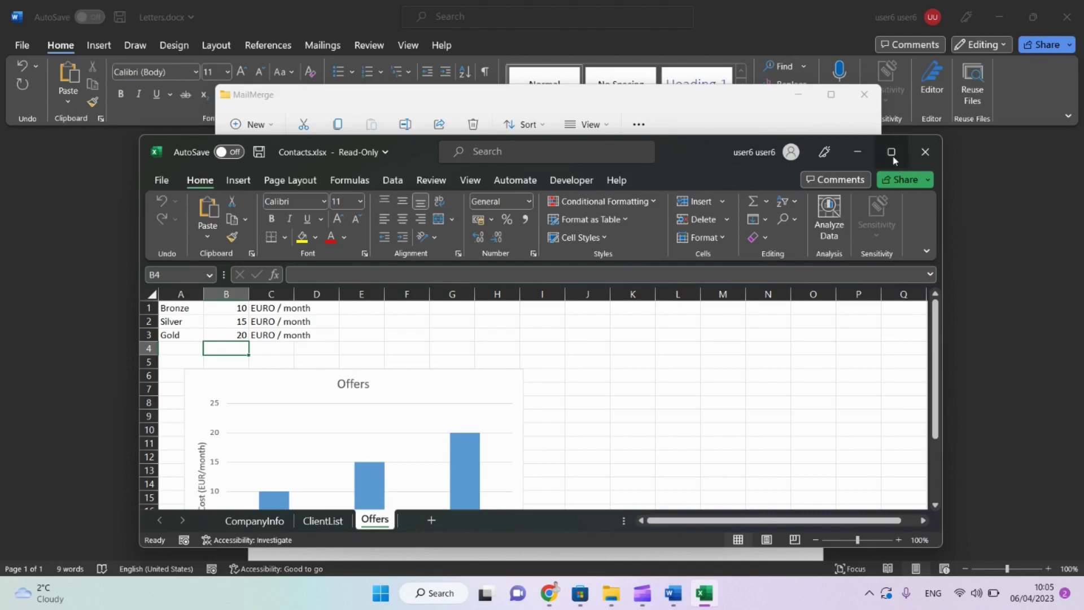
{"action": "left_click", "coordinate": [890, 152]}
{"action": "left_click", "coordinate": [296, 251]}
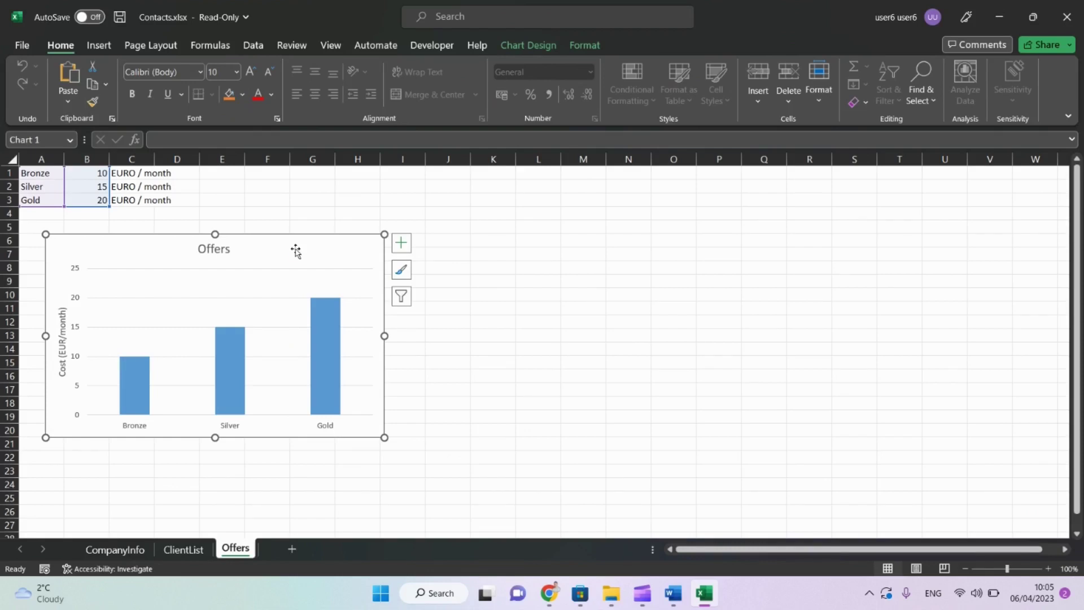
{"action": "key", "text": "alt+Tab"}
{"action": "key", "text": "alt+Tab"}
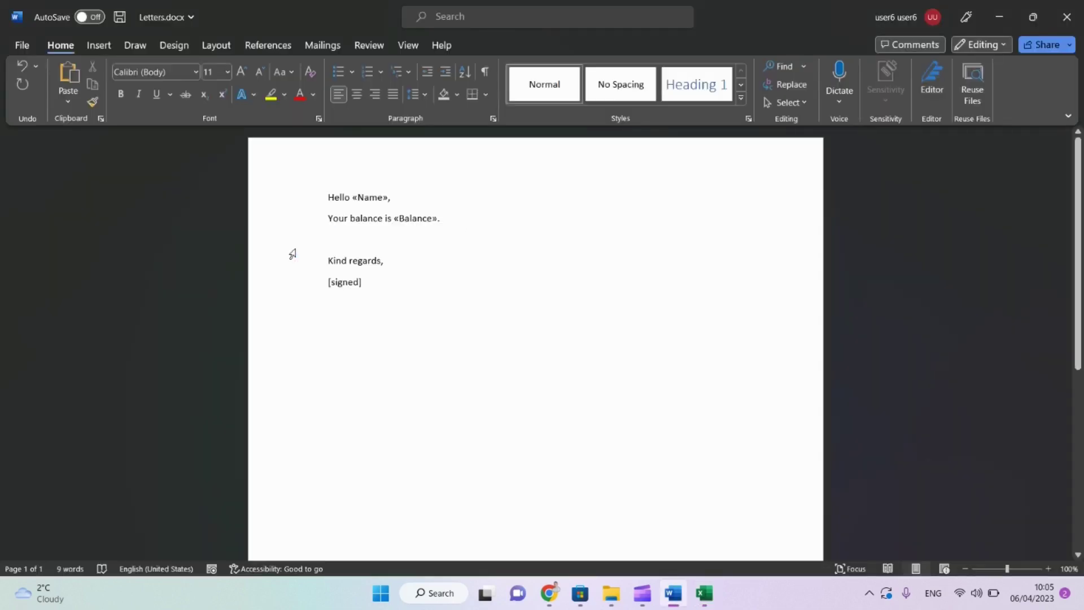
Type 'Here is an overview of our offers:', paste the Offers chart with linked data, and save.
{"action": "type", "text": "H"}
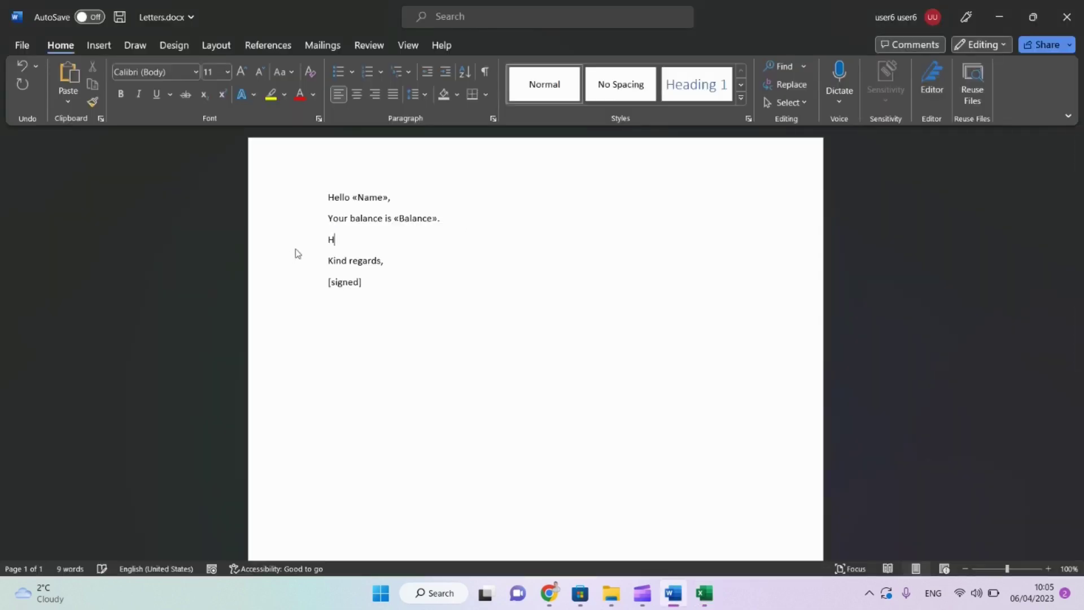
{"action": "type", "text": "ere is an overview of our offers"}
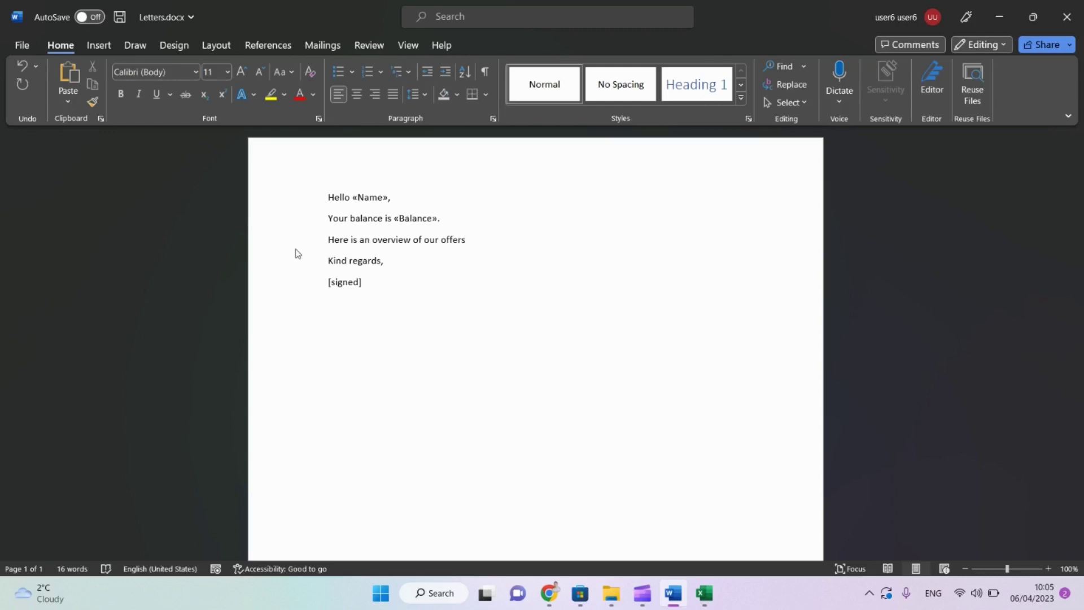
{"action": "type", "text": ":"}
{"action": "key", "text": "Return"}
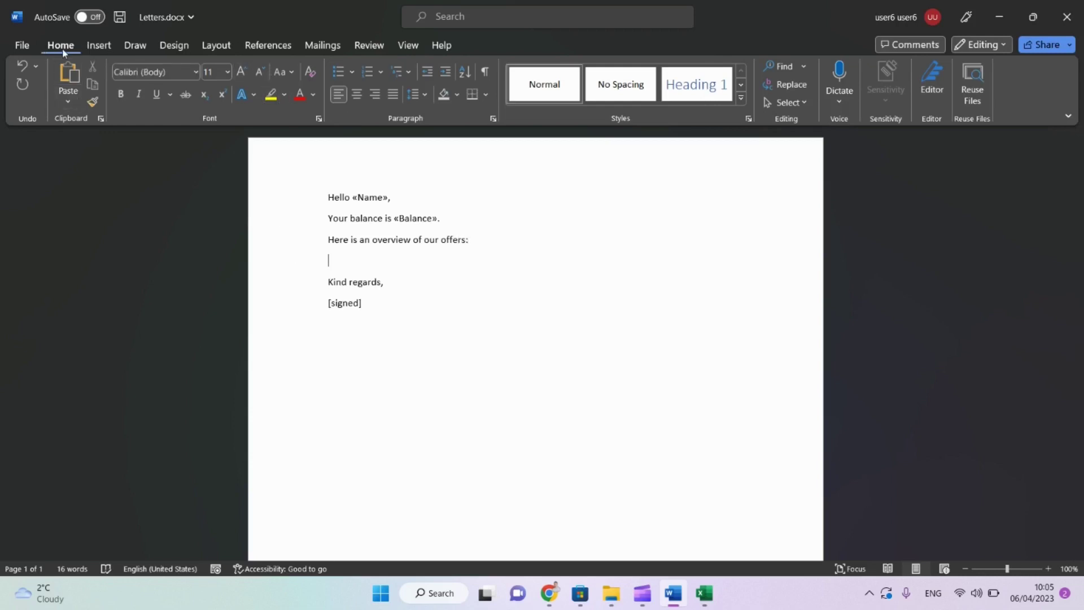
{"action": "left_click", "coordinate": [67, 105]}
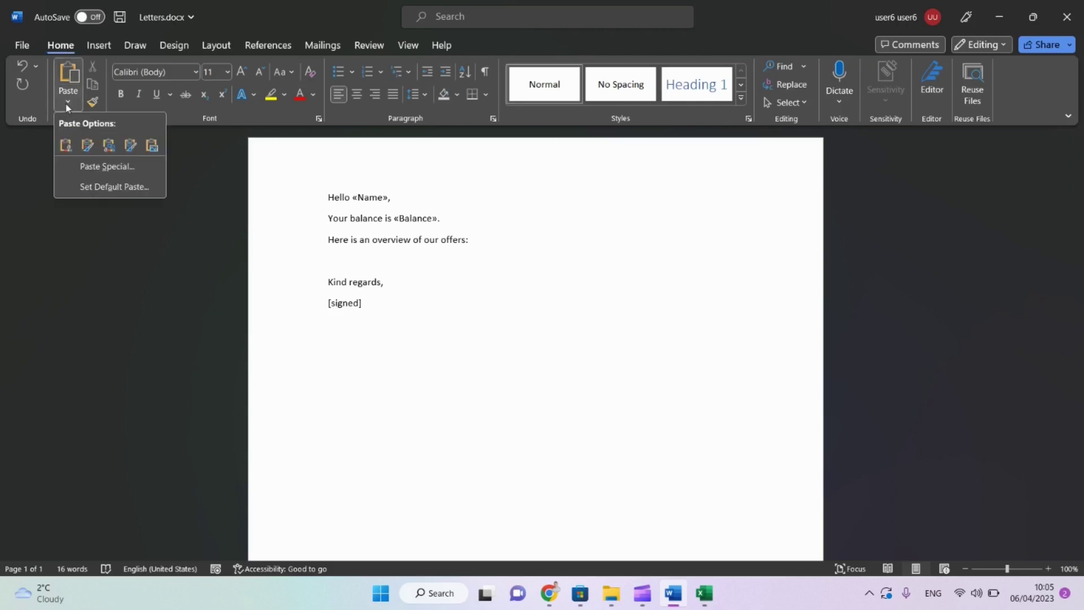
{"action": "left_click", "coordinate": [129, 148]}
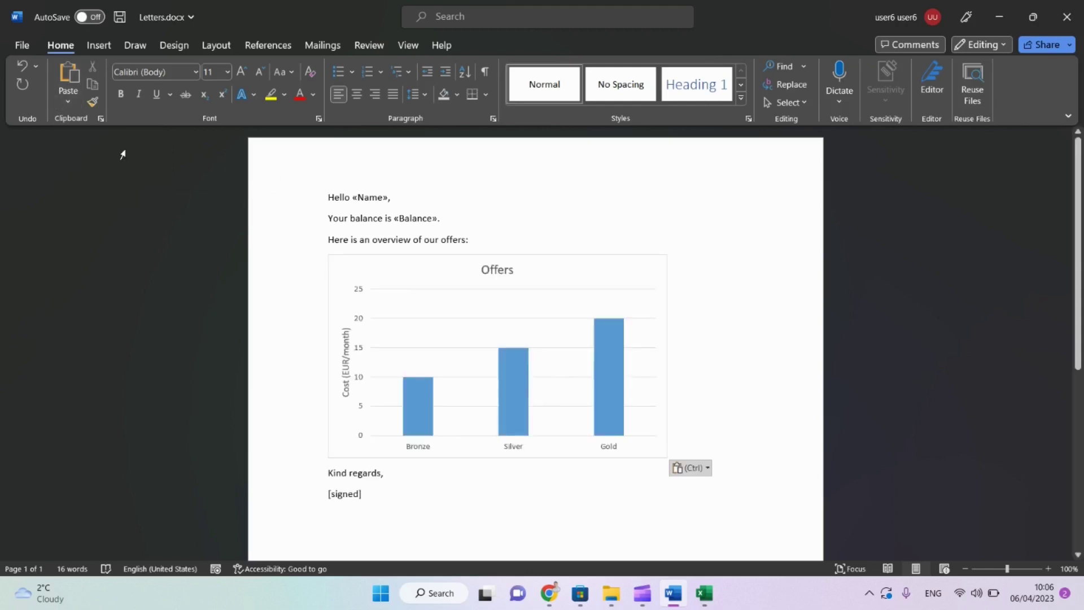
{"action": "left_click", "coordinate": [453, 221]}
{"action": "key", "text": "ctrl+s"}
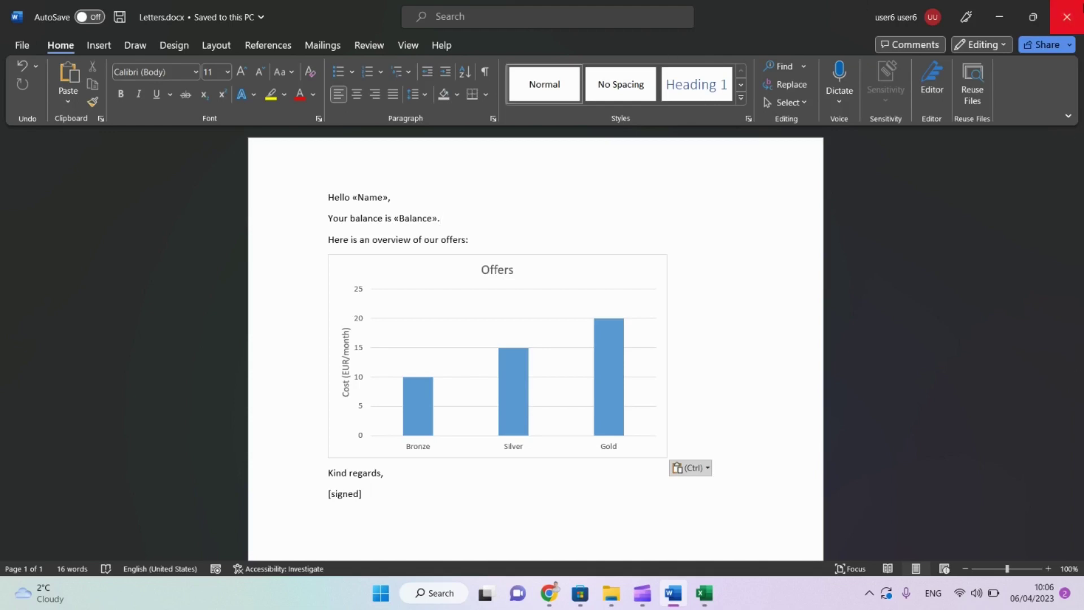
Close Letters.docx and the Contacts workbook, then reopen Contacts.xlsx from the MailMerge folder.
{"action": "left_click", "coordinate": [1065, 20]}
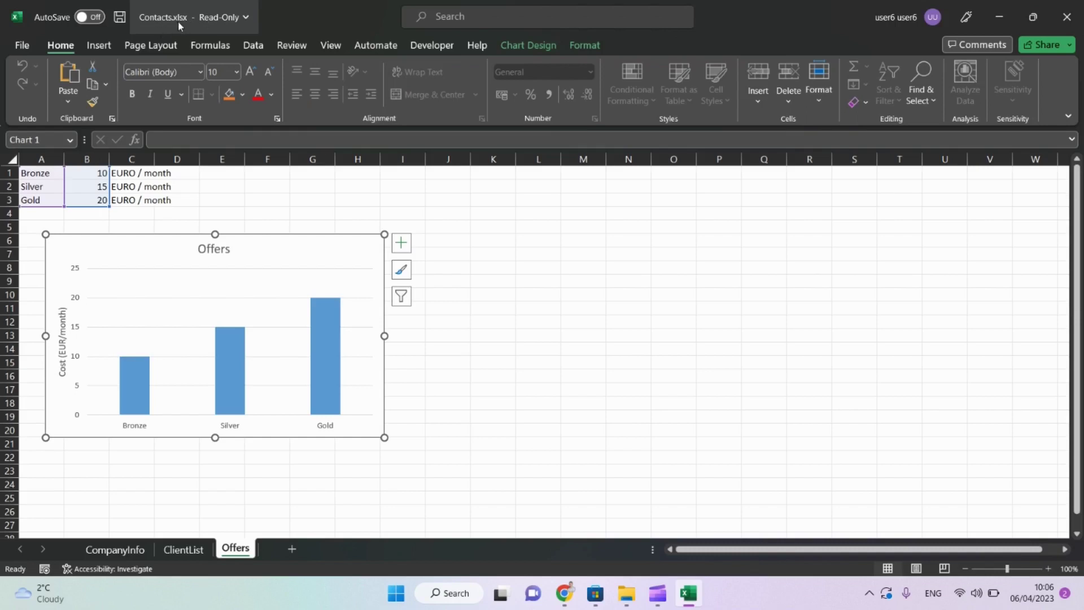
{"action": "left_click", "coordinate": [1075, 13]}
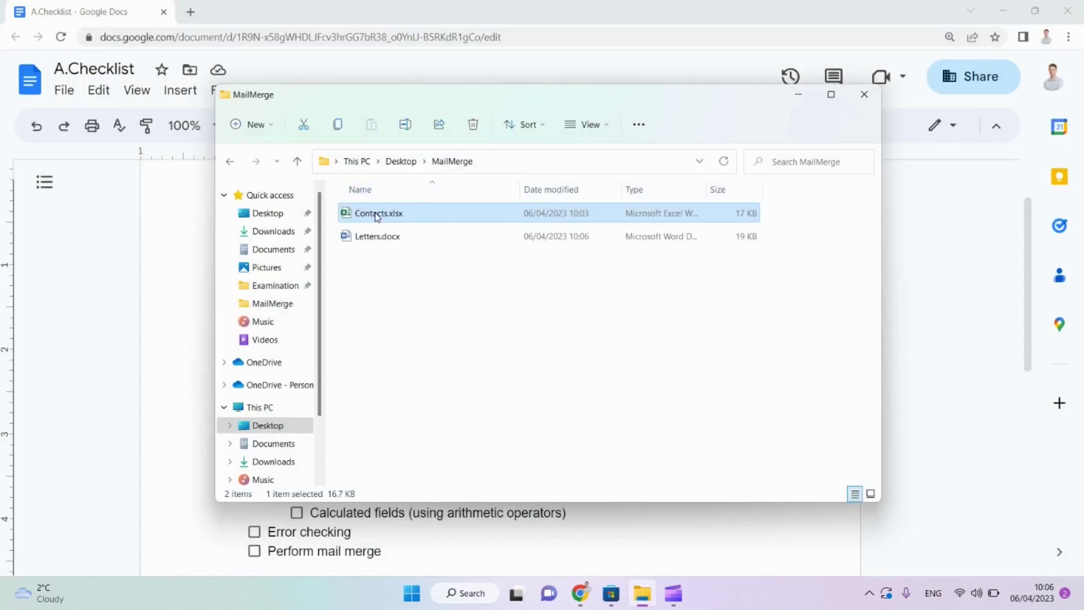
{"action": "left_click", "coordinate": [377, 214]}
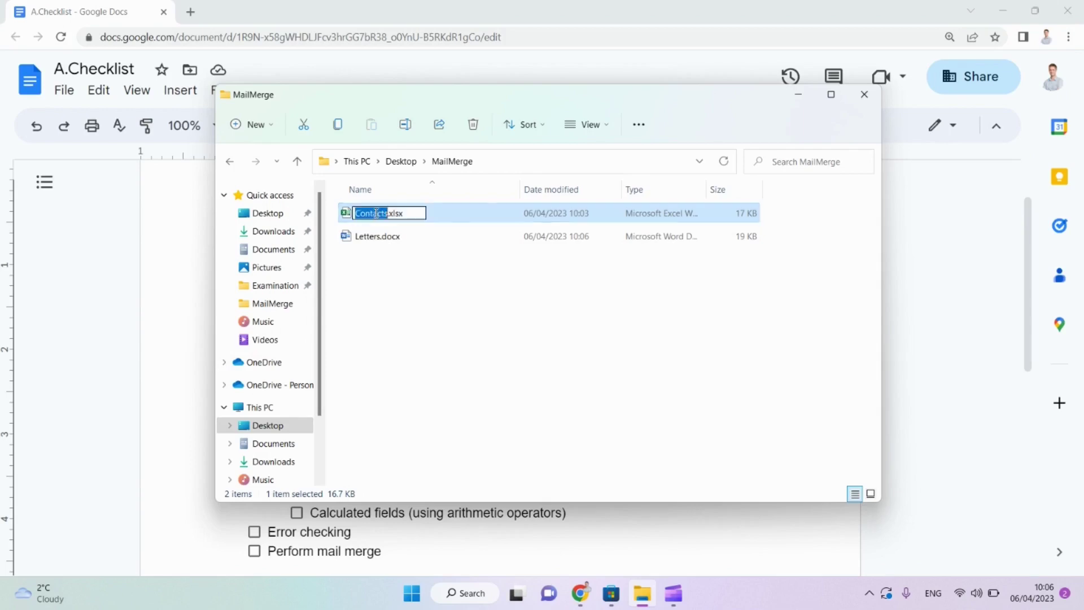
{"action": "left_click", "coordinate": [347, 212]}
{"action": "double_click", "coordinate": [347, 213]}
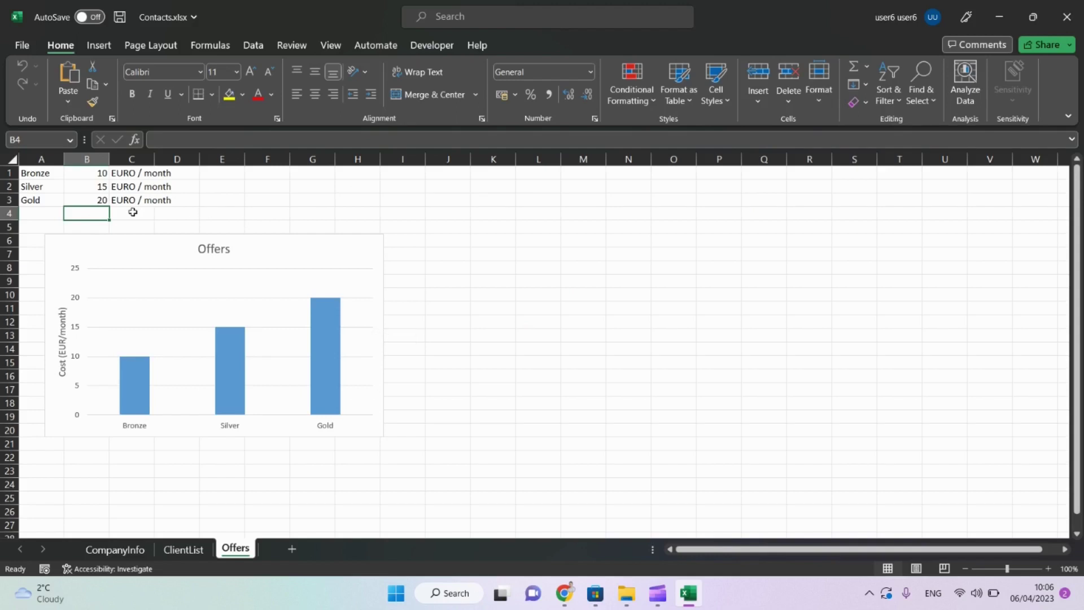
Change the Gold price in cell B3 to 16 and save the workbook.
{"action": "left_click", "coordinate": [101, 201]}
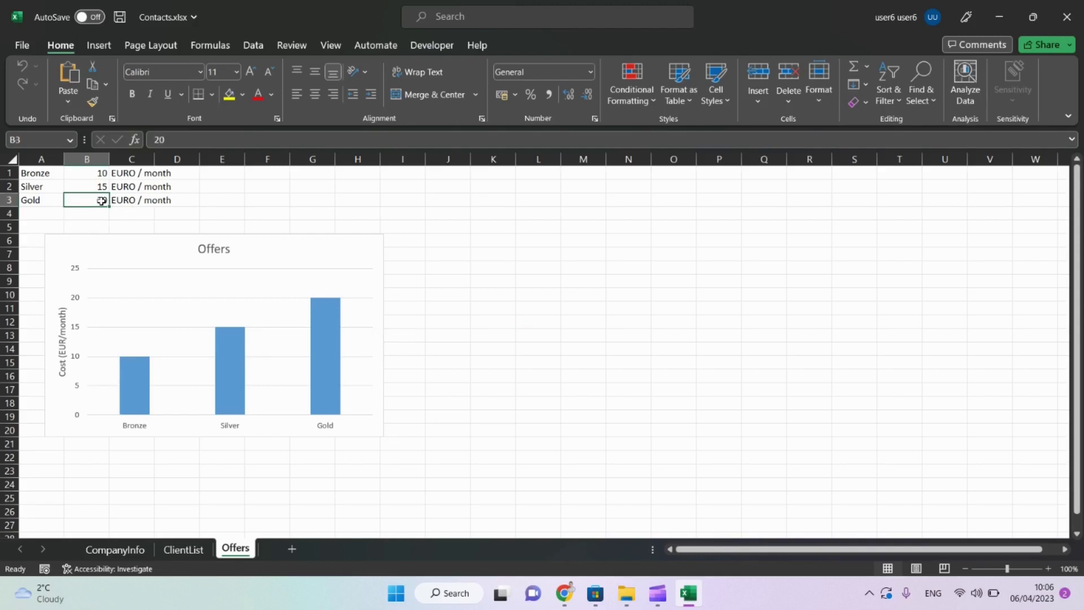
{"action": "type", "text": "16"}
{"action": "key", "text": "Return"}
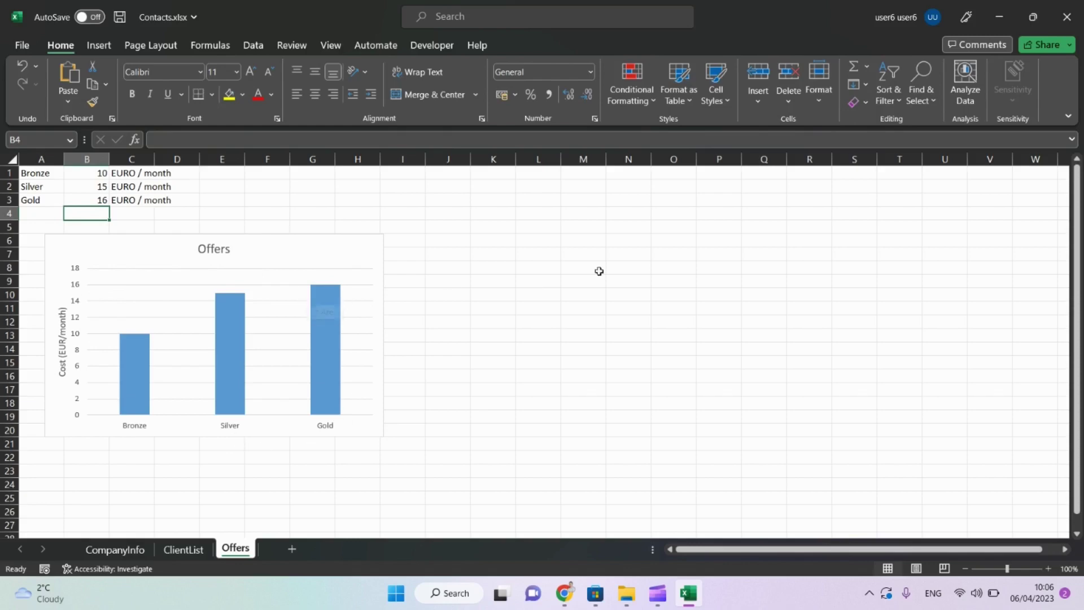
{"action": "key", "text": "ctrl+s"}
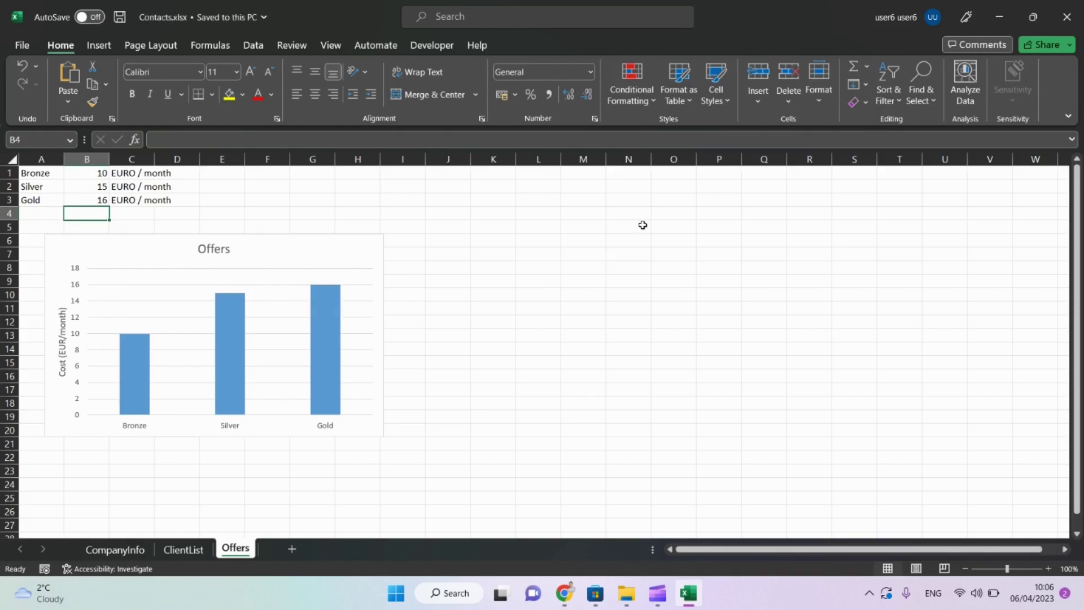
Close Excel, reopen Letters.docx and accept the ClientList$ data query.
{"action": "left_click", "coordinate": [1066, 17]}
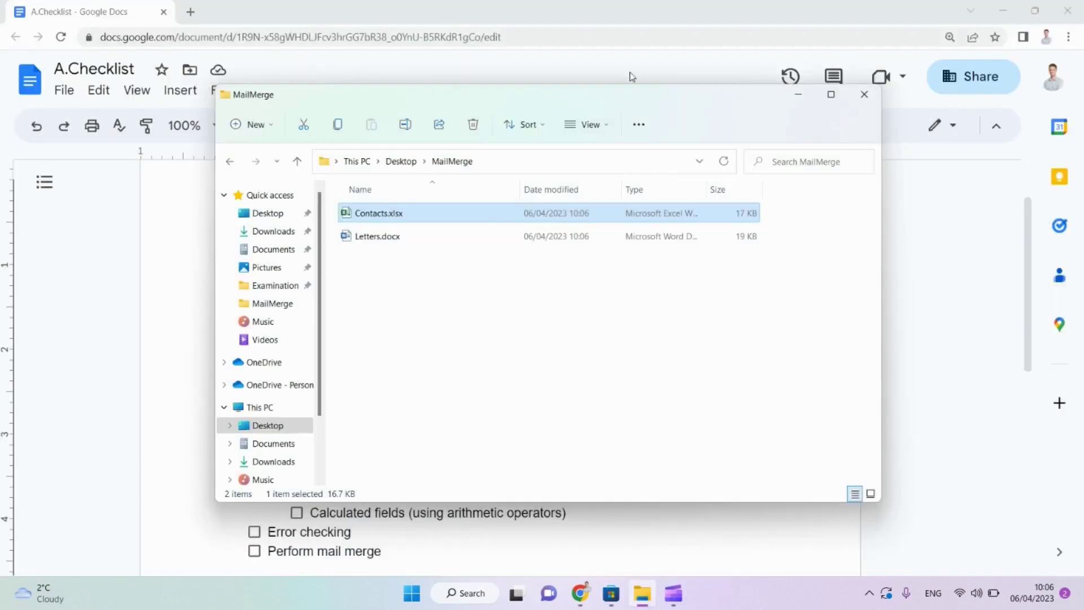
{"action": "left_click", "coordinate": [357, 237]}
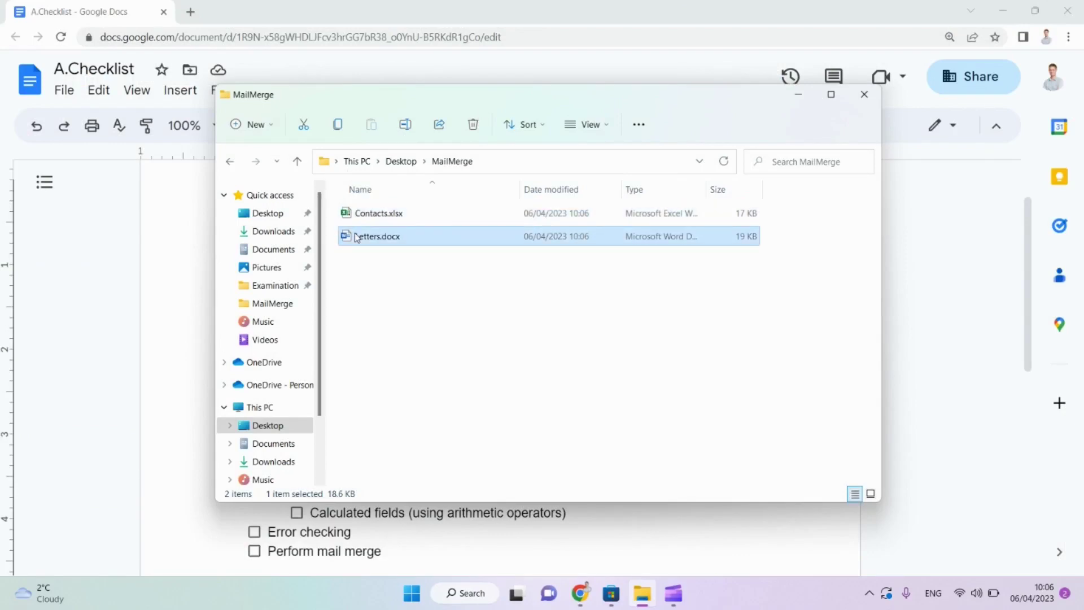
{"action": "double_click", "coordinate": [357, 237]}
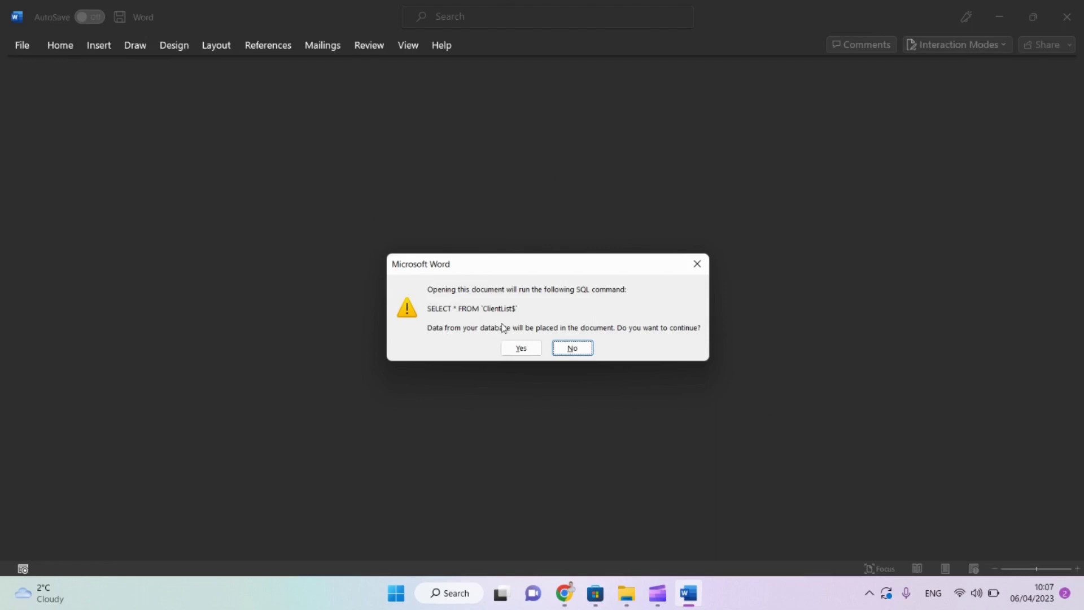
{"action": "left_click", "coordinate": [520, 349]}
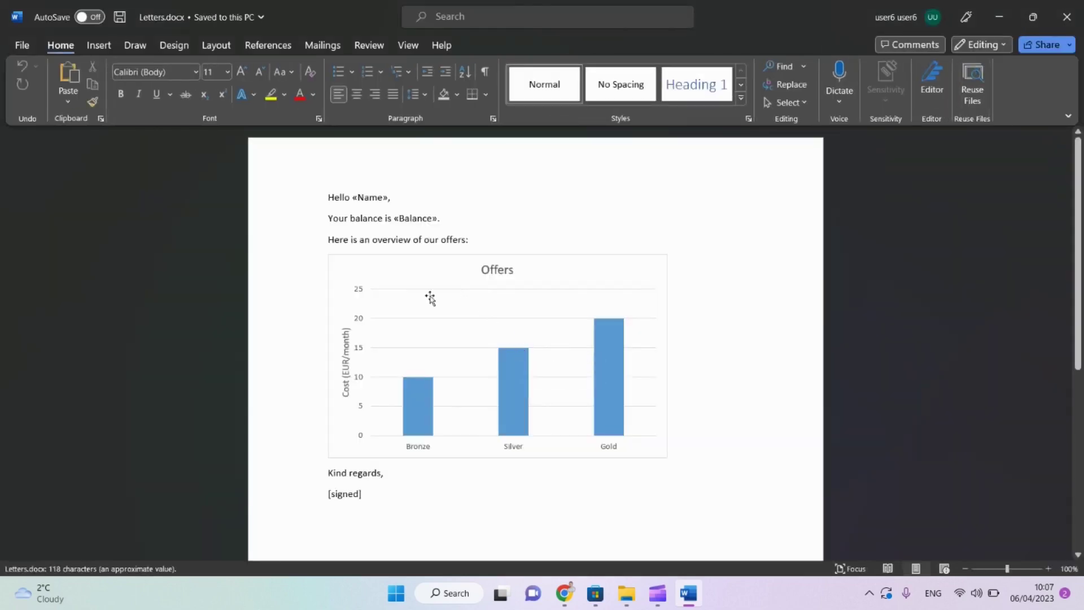
Refresh the Offers chart by opening its workbook read-only, so the Gold bar shows 16.
{"action": "left_click", "coordinate": [510, 430]}
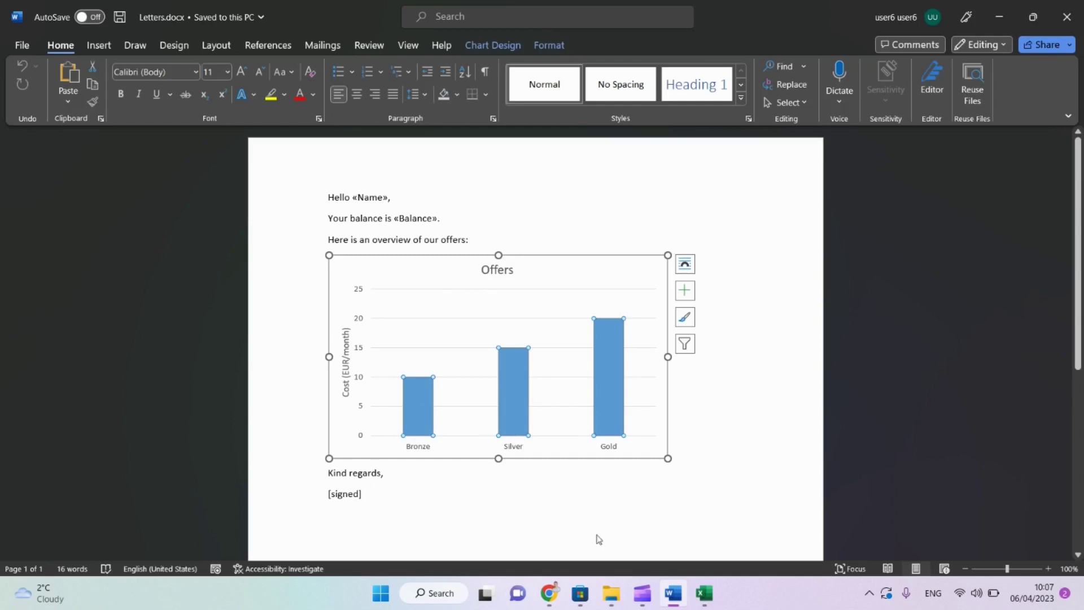
{"action": "left_click", "coordinate": [703, 596]}
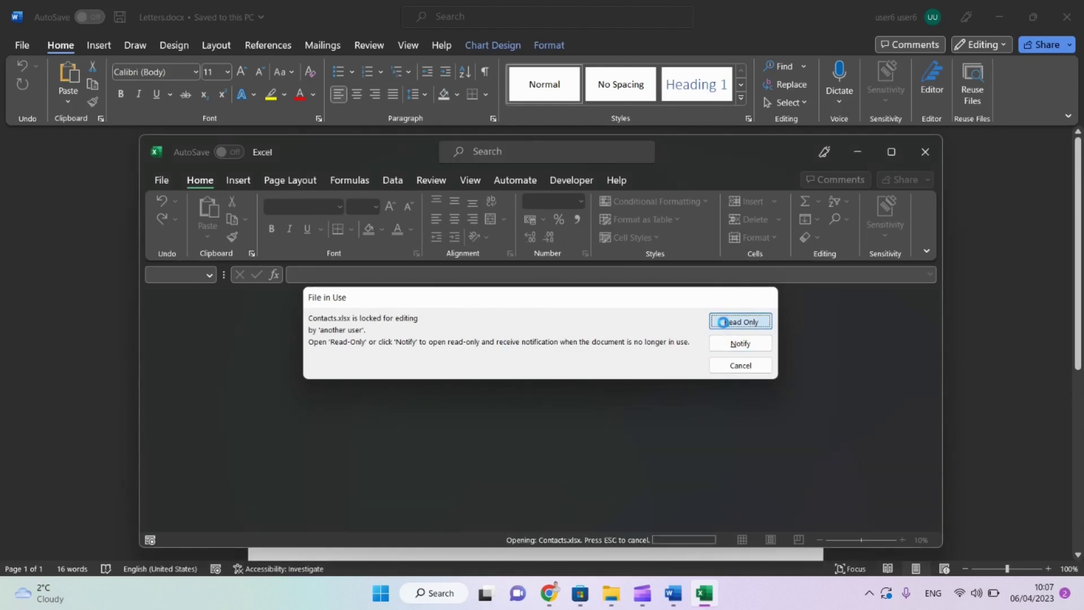
{"action": "left_click", "coordinate": [725, 324]}
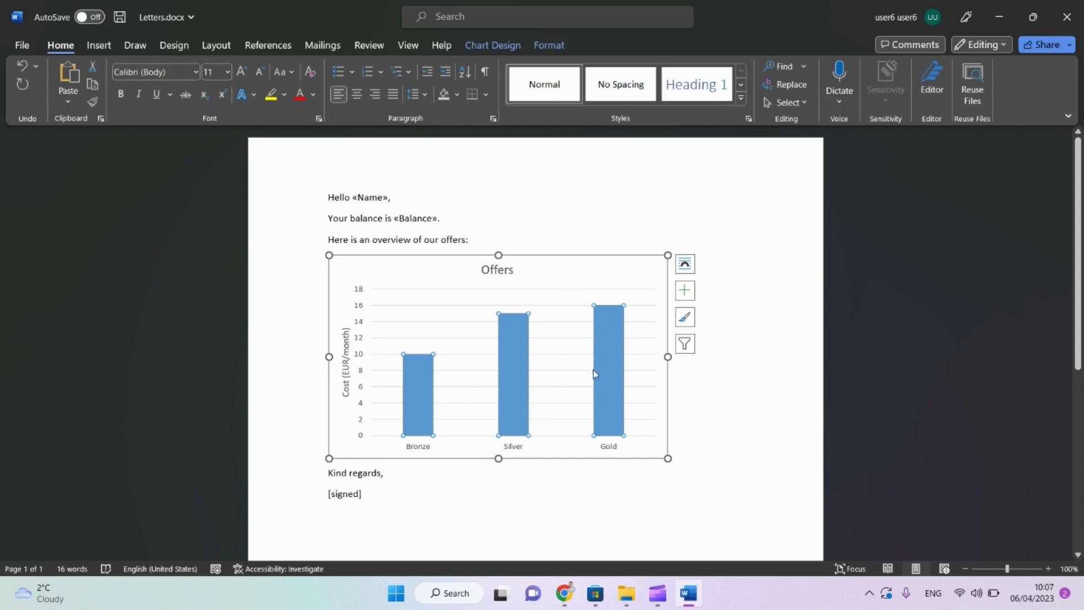
{"action": "mouse_move", "coordinate": [598, 371]}
{"action": "left_click", "coordinate": [571, 241]}
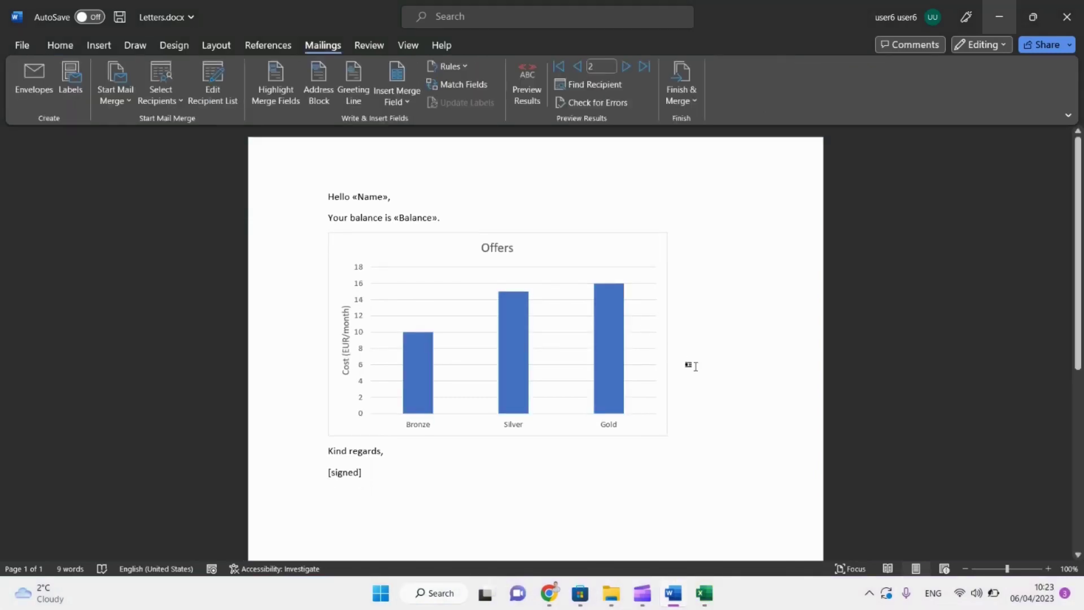
Delete the Offers chart and its leftover empty line from the letter.
{"action": "key", "text": "shift+Left"}
{"action": "key", "text": "Delete"}
{"action": "key", "text": "BackSpace"}
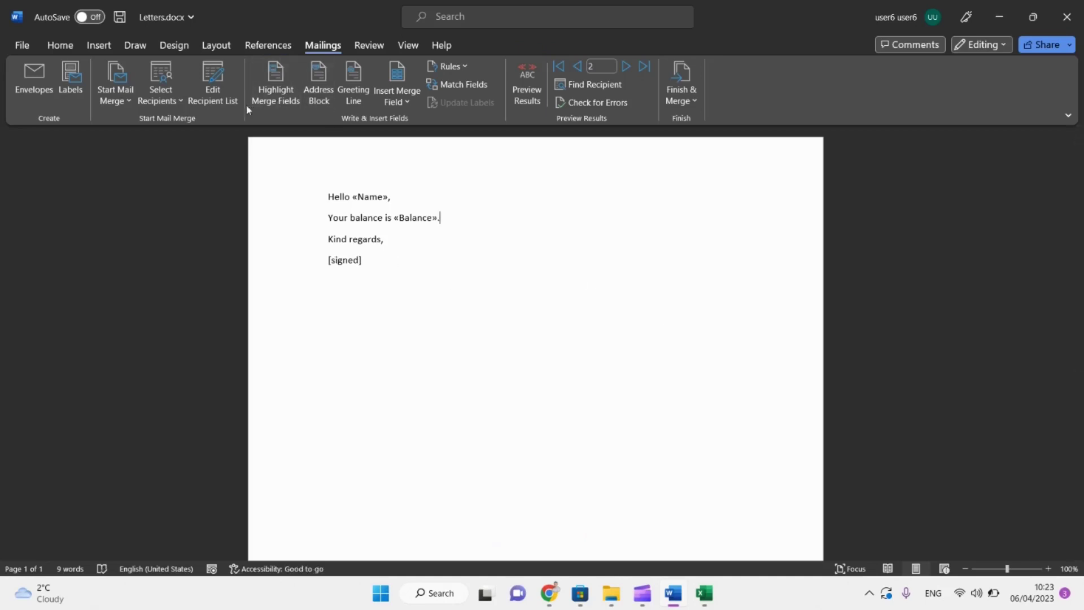
Clear the recipient list's Balance sort and Balance filter so all contacts are included.
{"action": "left_click", "coordinate": [214, 80]}
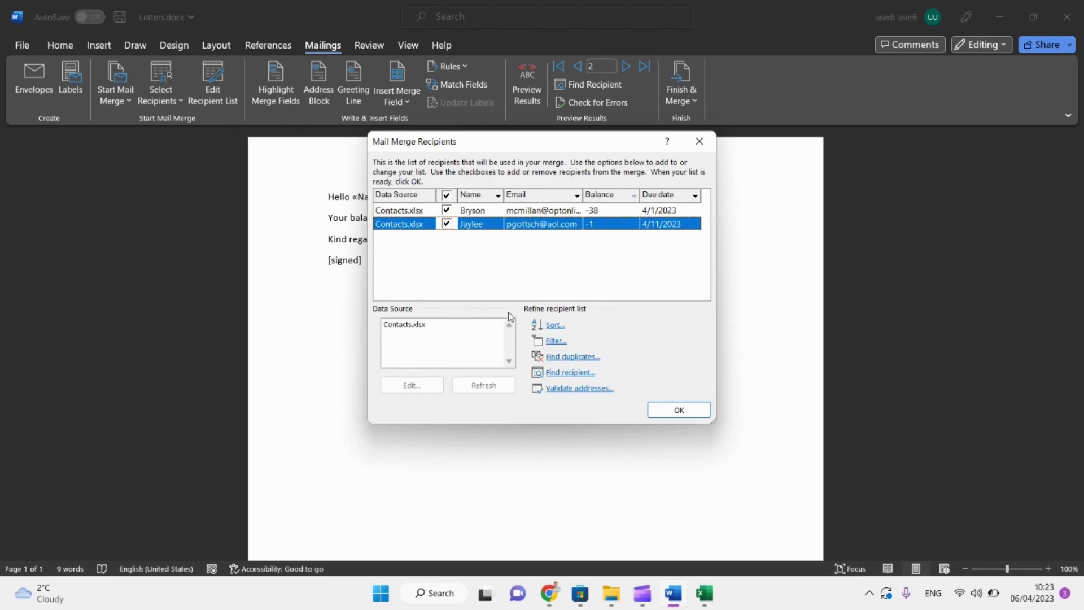
{"action": "left_click", "coordinate": [553, 326]}
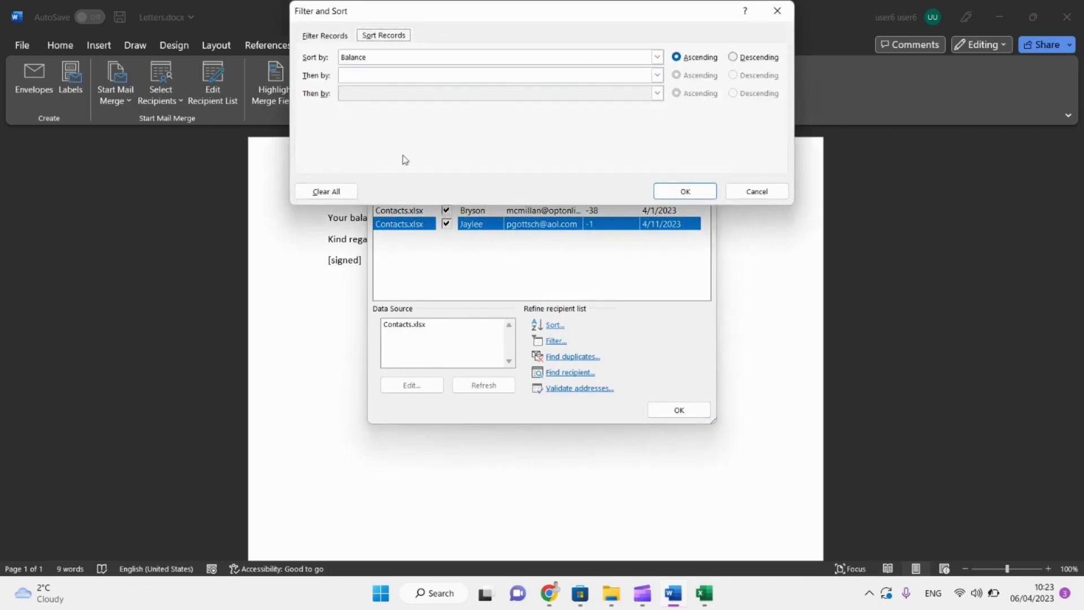
{"action": "left_click", "coordinate": [326, 193]}
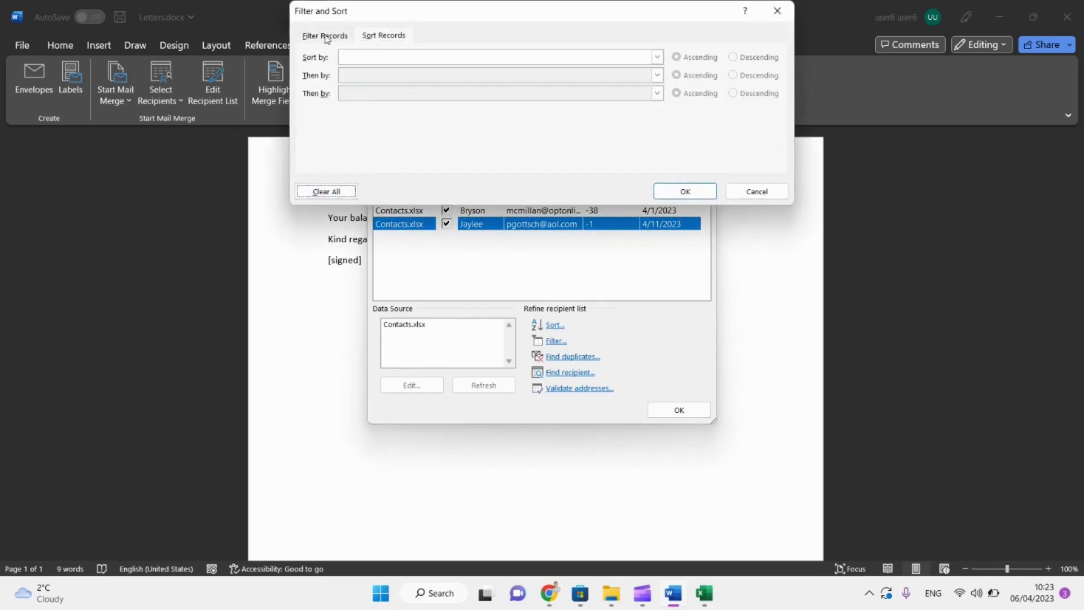
{"action": "left_click", "coordinate": [325, 35]}
{"action": "left_click", "coordinate": [326, 192]}
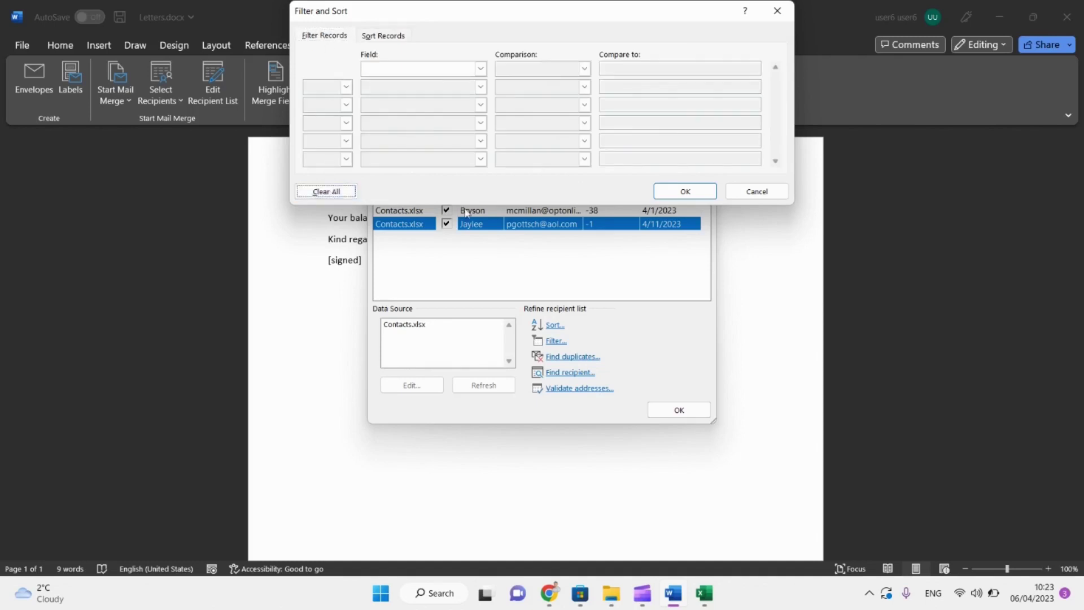
{"action": "left_click", "coordinate": [685, 192]}
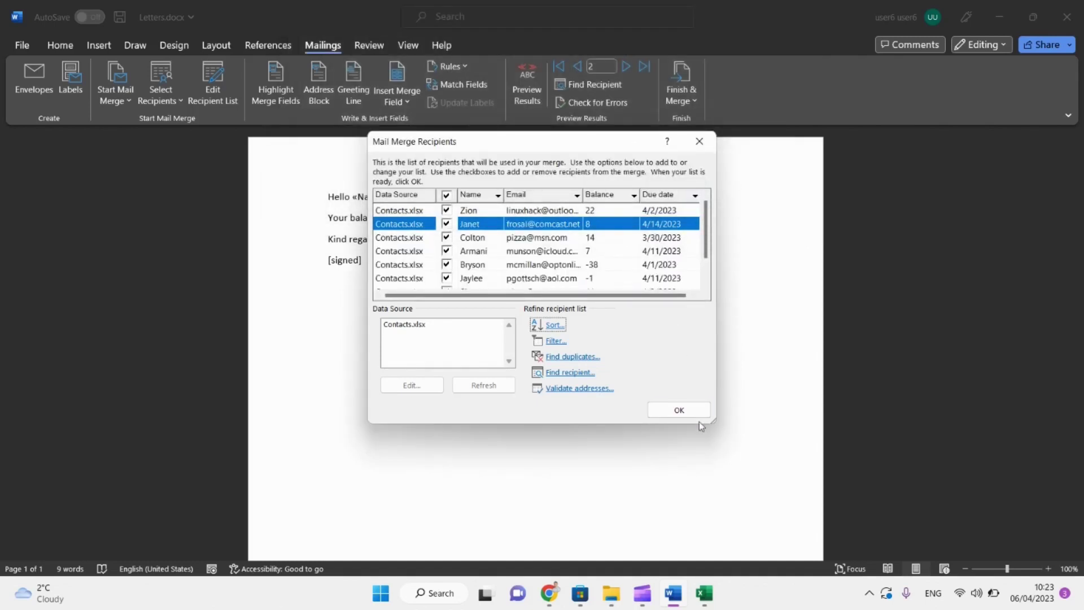
{"action": "left_click", "coordinate": [683, 410]}
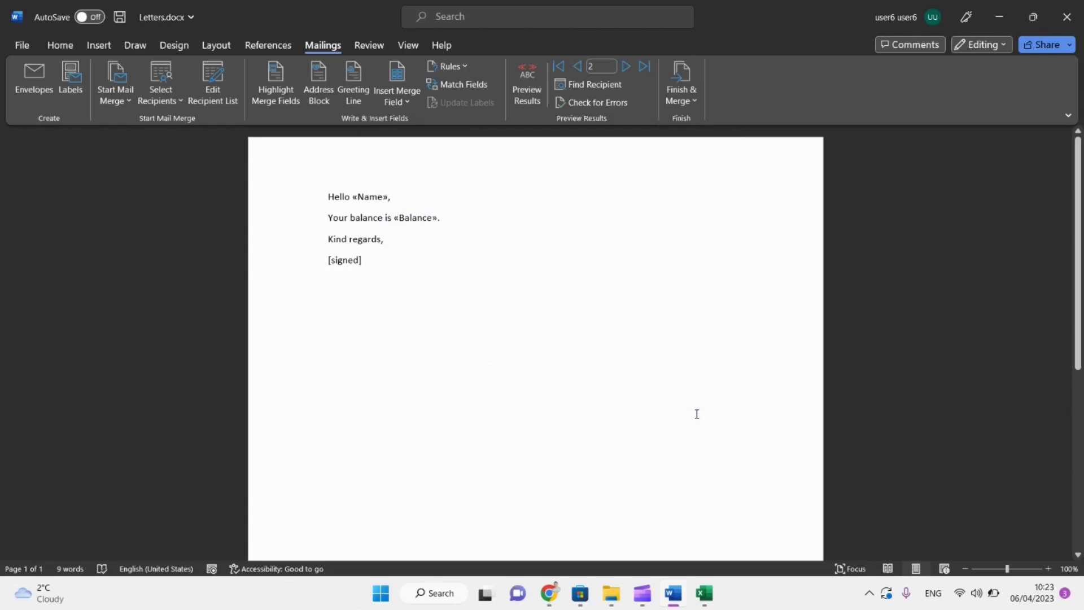
Tick 'Embed a chart/table and update' and 'Link a master document to a source' in the Google Docs checklist.
{"action": "key", "text": "alt+Tab"}
{"action": "key", "text": "alt+Tab"}
{"action": "key", "text": "alt+Tab"}
{"action": "key", "text": "alt+Tab"}
{"action": "key", "text": "alt+Tab"}
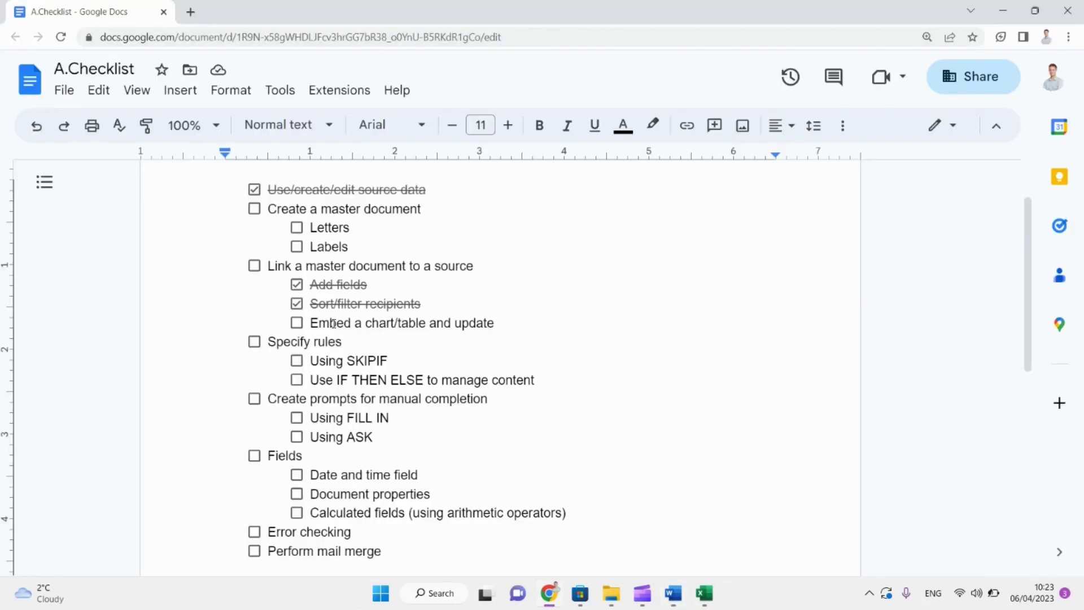
{"action": "left_click", "coordinate": [297, 323]}
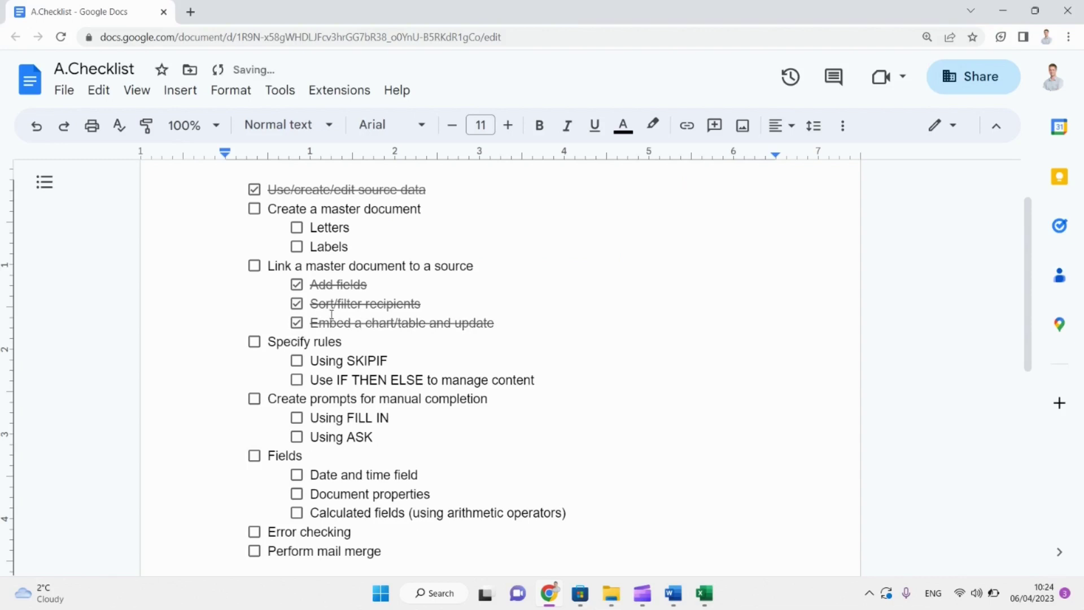
{"action": "left_click", "coordinate": [254, 265]}
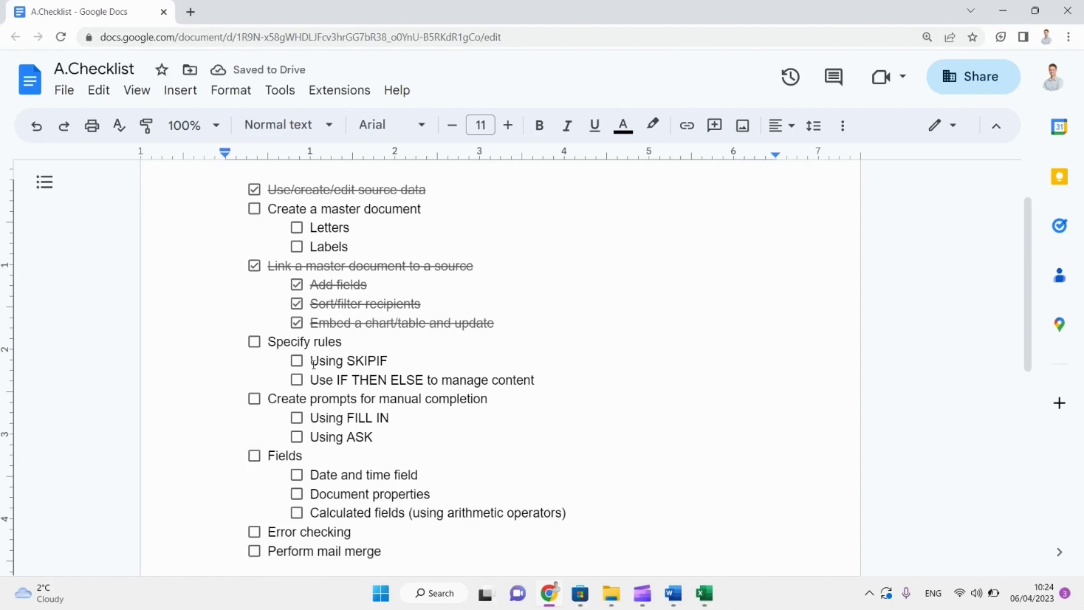
{"action": "left_click_drag", "start_coordinate": [313, 363], "coordinate": [452, 380]}
{"action": "left_click", "coordinate": [452, 380]}
{"action": "key", "text": "alt+Tab"}
{"action": "key", "text": "alt+Tab"}
{"action": "key", "text": "alt+Tab"}
{"action": "key", "text": "alt+shift+Tab"}
{"action": "key", "text": "alt+shift+Tab"}
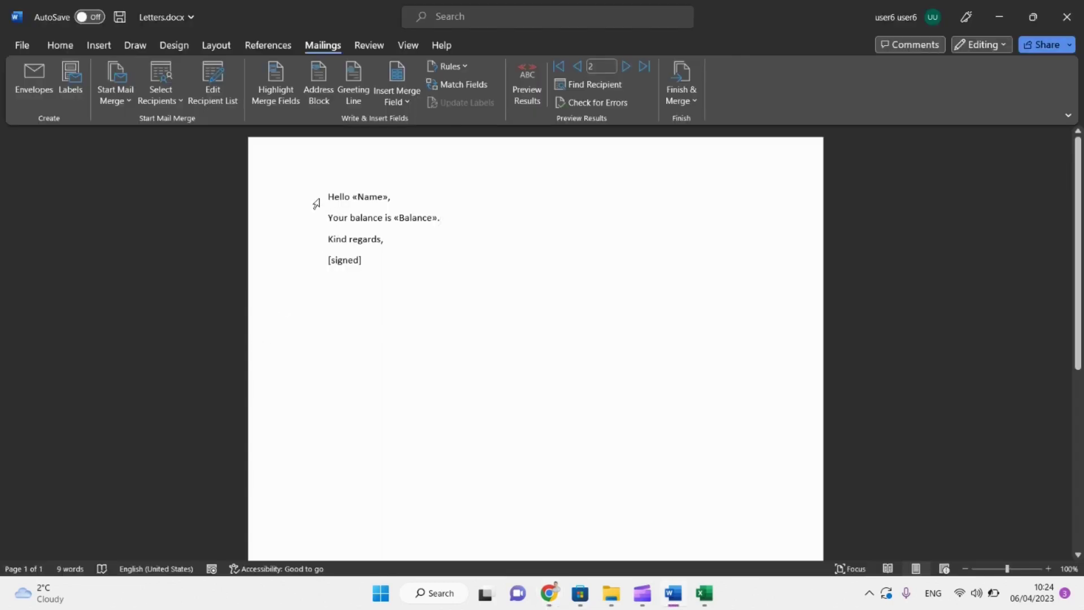
Insert a Skip Record If rule before Hello for Balance less than or equal to 0, then save.
{"action": "left_click", "coordinate": [320, 199]}
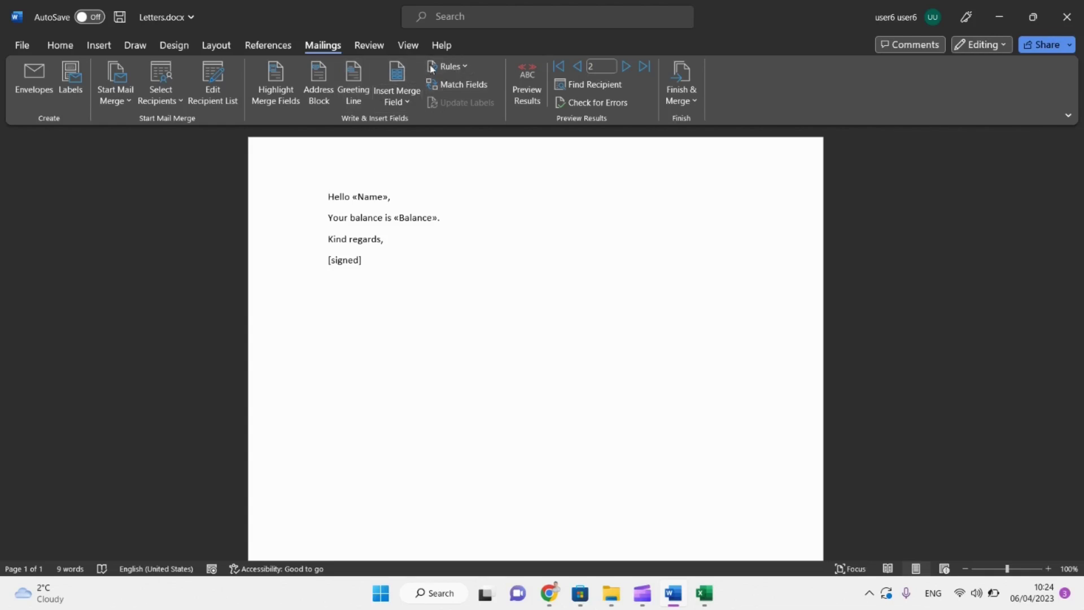
{"action": "left_click", "coordinate": [458, 68]}
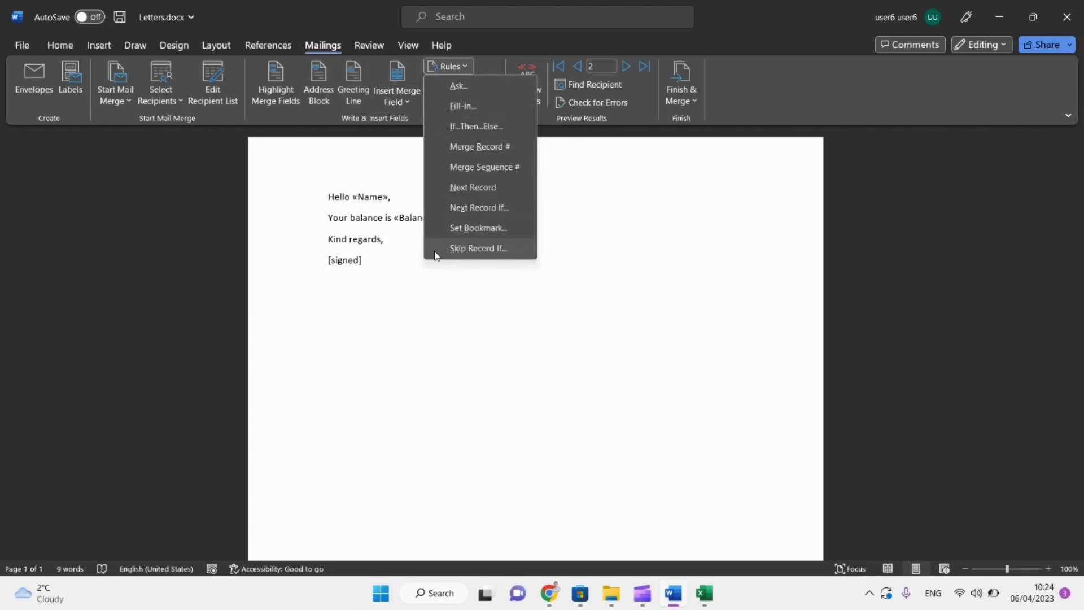
{"action": "left_click", "coordinate": [469, 248]}
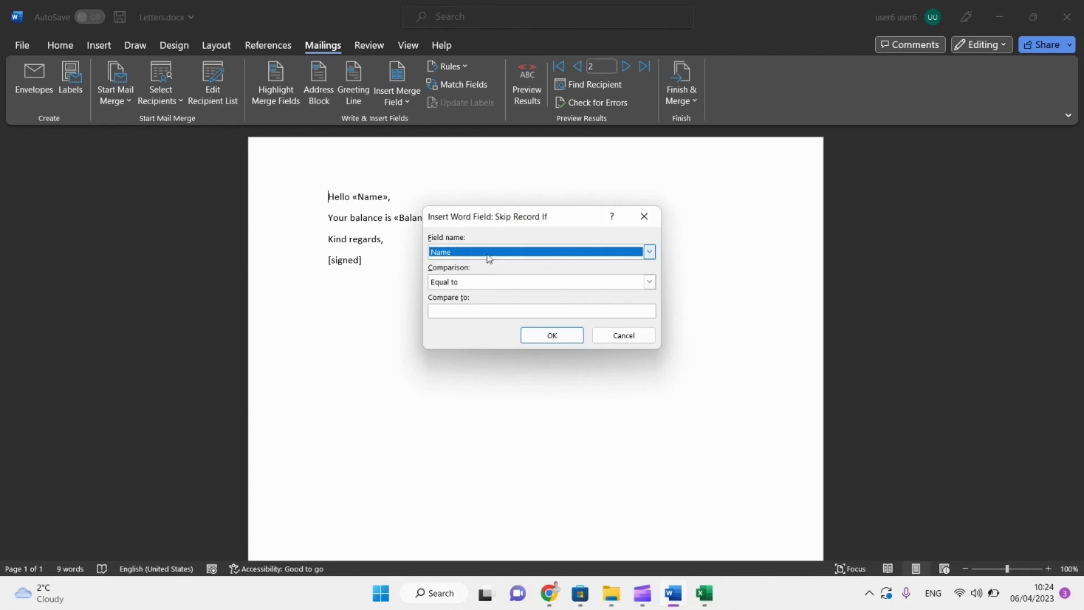
{"action": "left_click", "coordinate": [649, 251]}
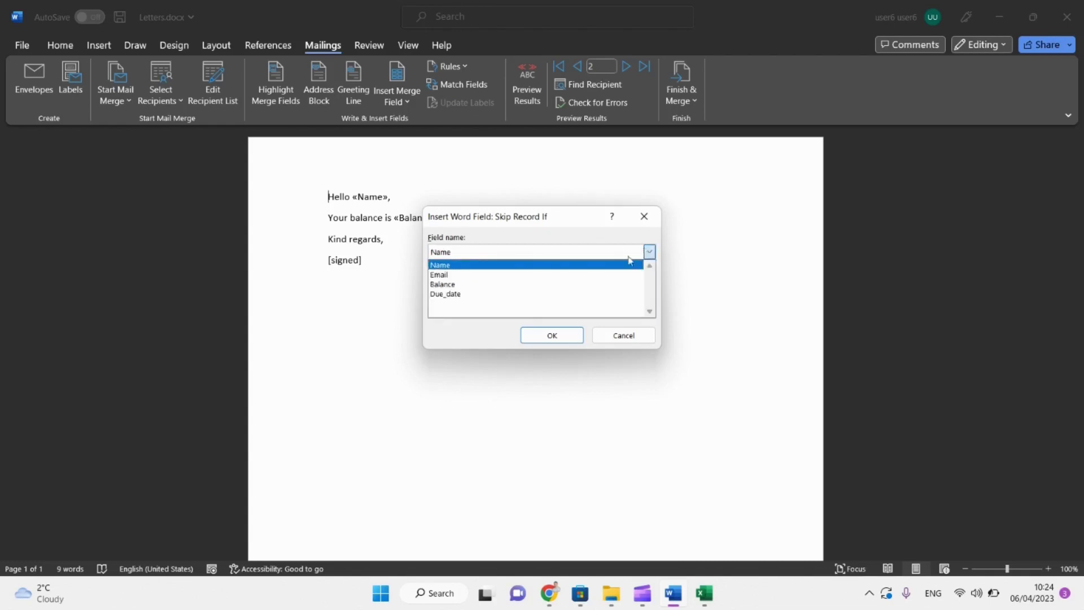
{"action": "left_click", "coordinate": [544, 284]}
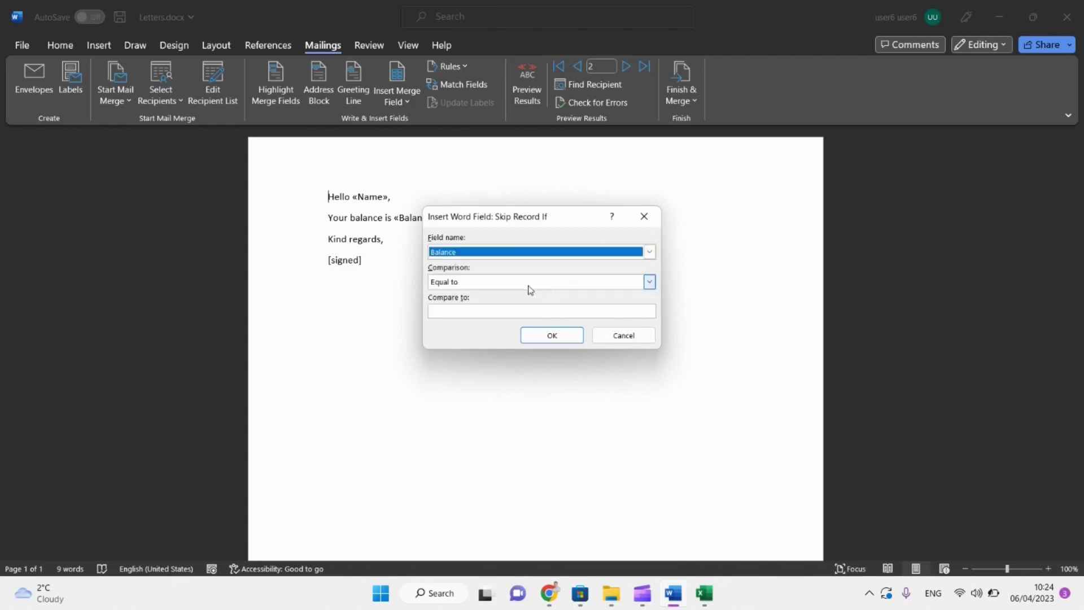
{"action": "left_click", "coordinate": [530, 285]}
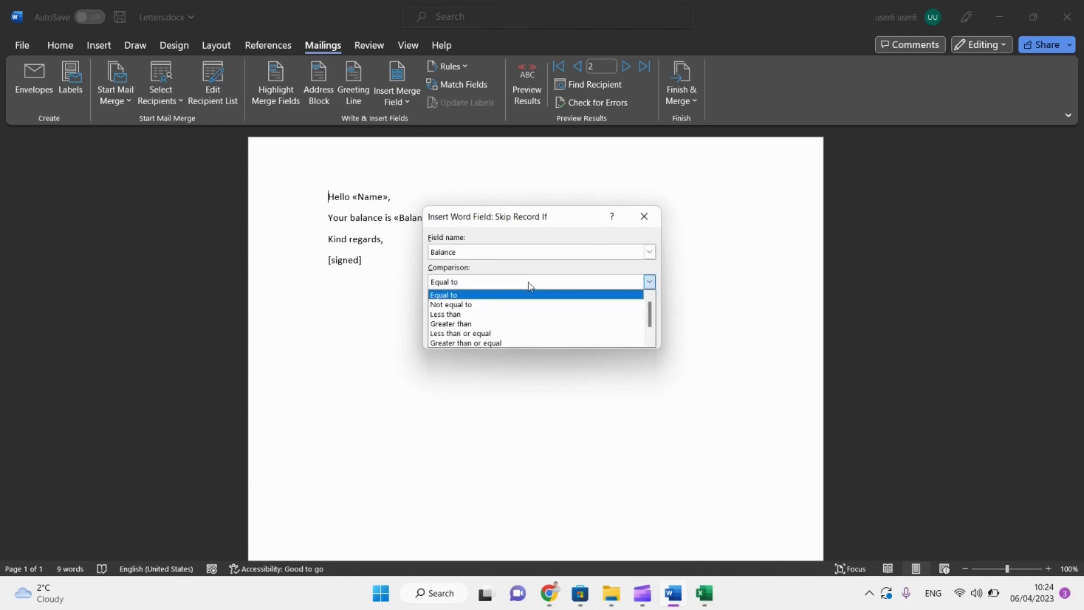
{"action": "left_click", "coordinate": [501, 333]}
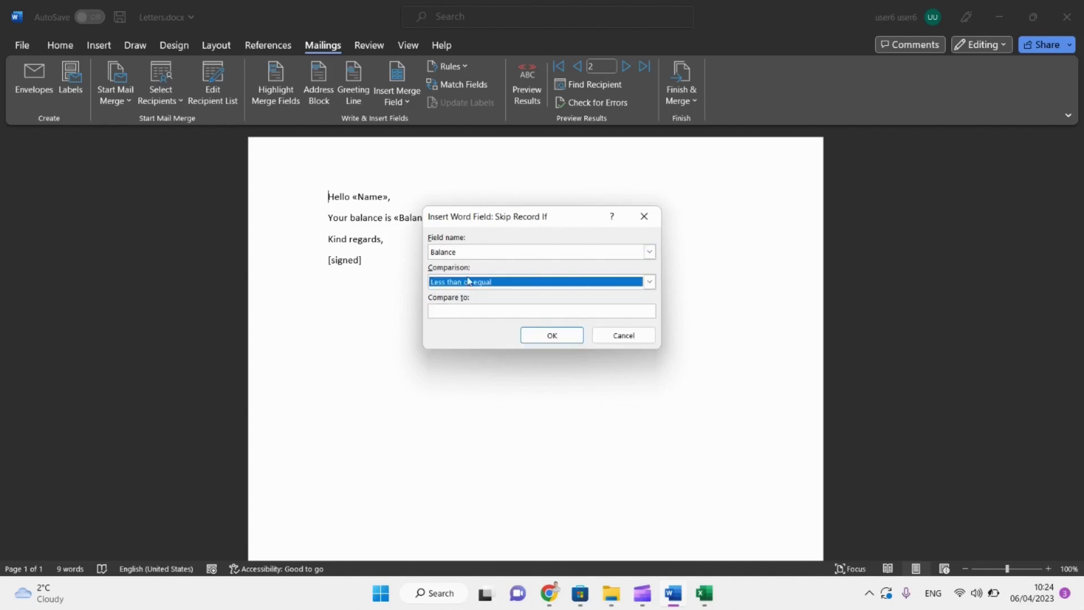
{"action": "left_click", "coordinate": [467, 312]}
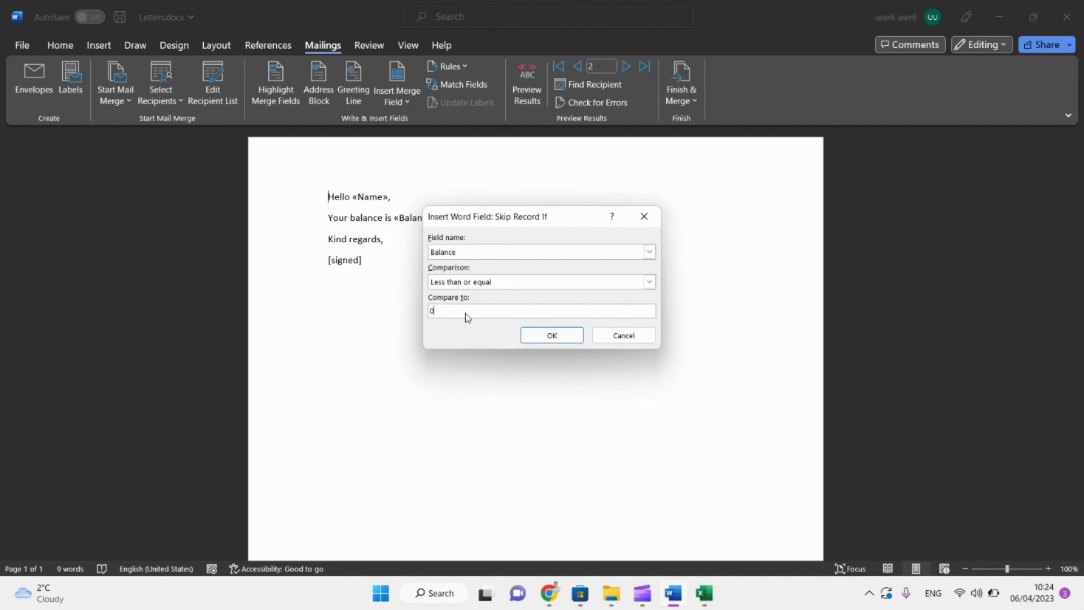
{"action": "left_click", "coordinate": [539, 335]}
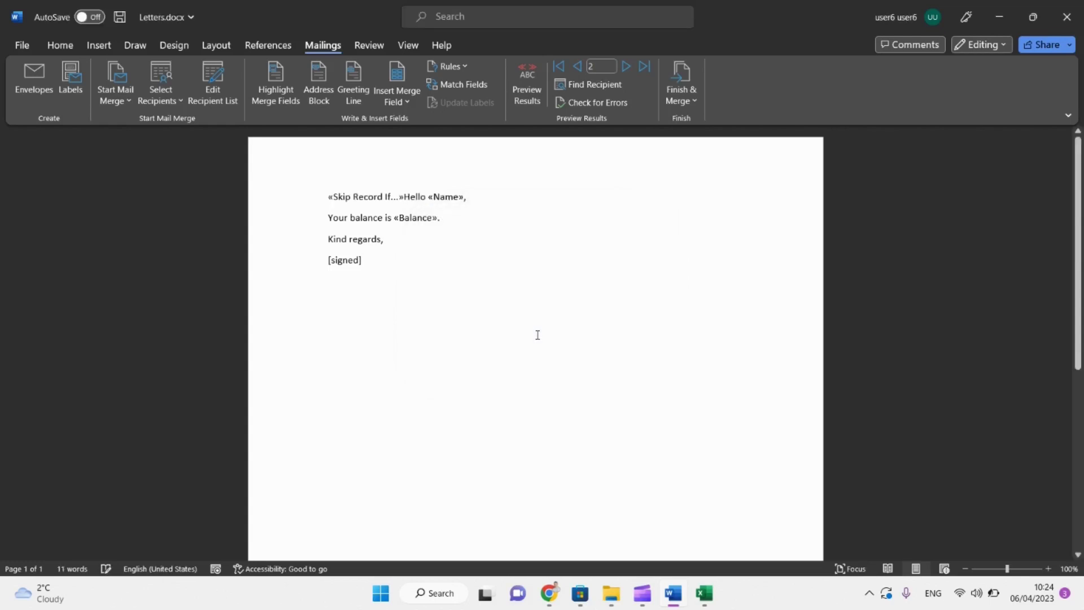
{"action": "key", "text": "ctrl+s"}
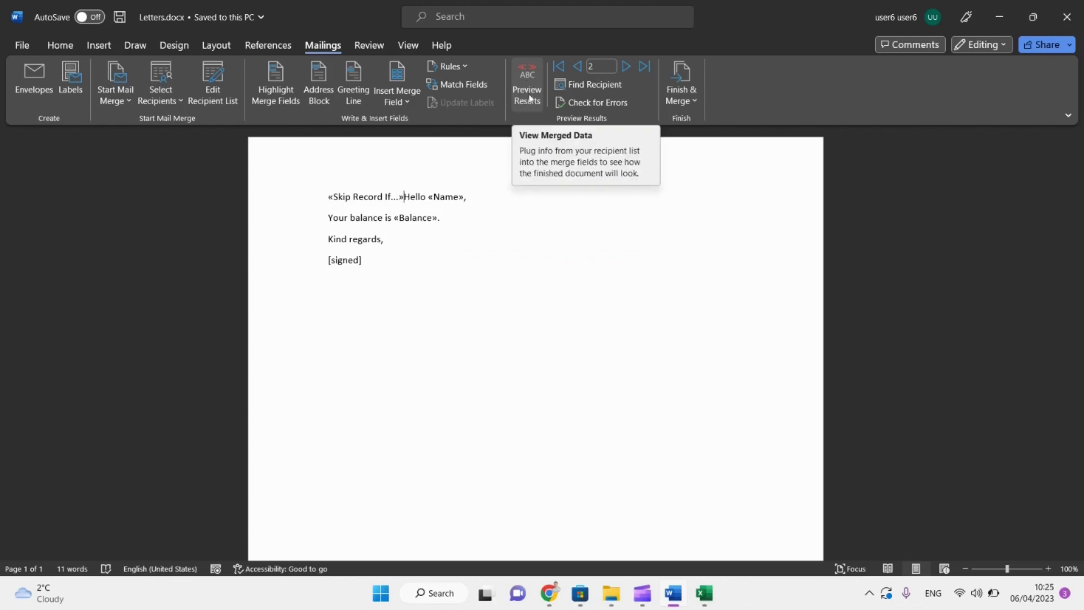
Turn on Preview Results and step from the first client's letter forward two records.
{"action": "left_click", "coordinate": [532, 98]}
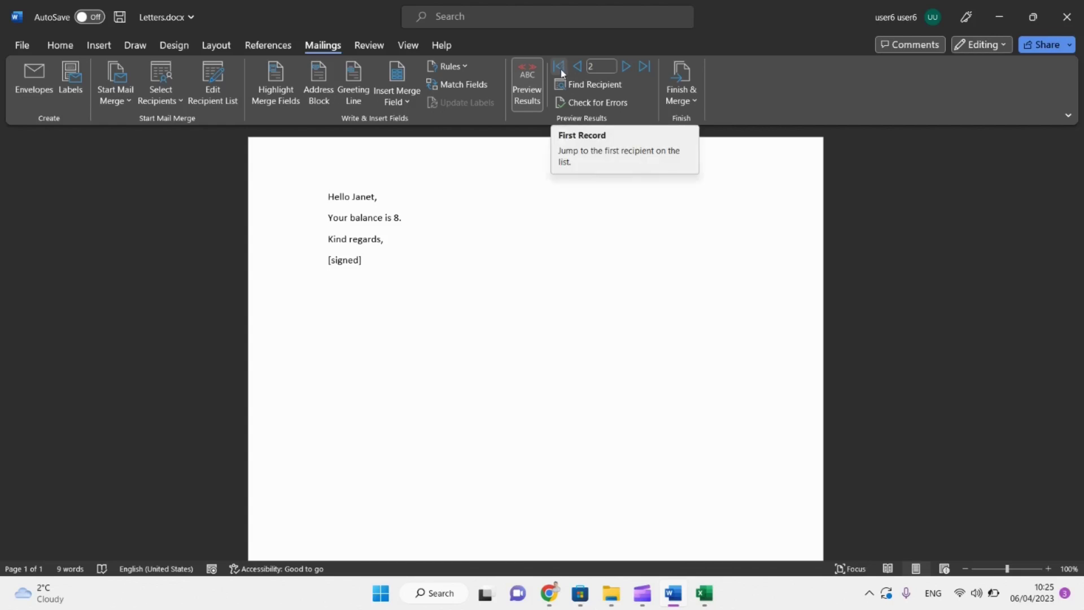
{"action": "left_click", "coordinate": [583, 70]}
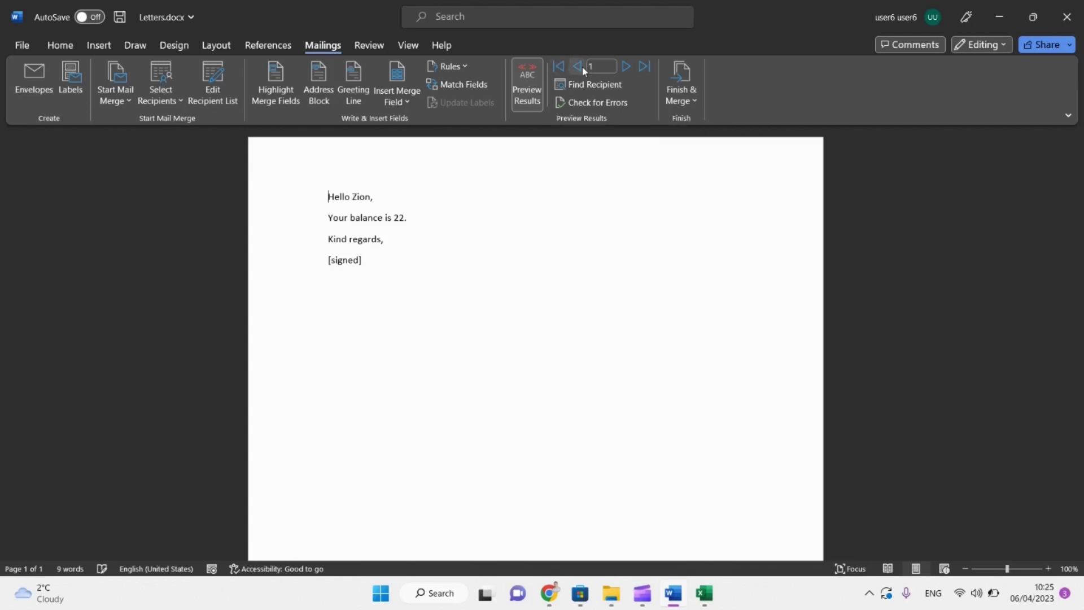
{"action": "left_click", "coordinate": [626, 68]}
{"action": "left_click", "coordinate": [628, 68]}
Compare the previewed letters against the ClientList sheet in the Contacts spreadsheet.
{"action": "left_click", "coordinate": [709, 591]}
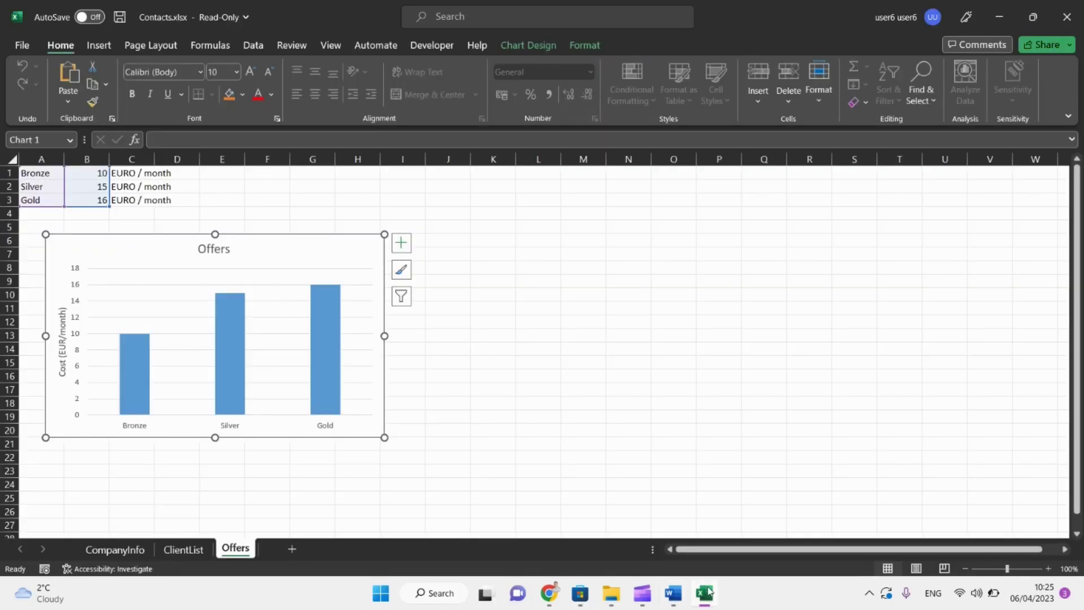
{"action": "left_click", "coordinate": [194, 546]}
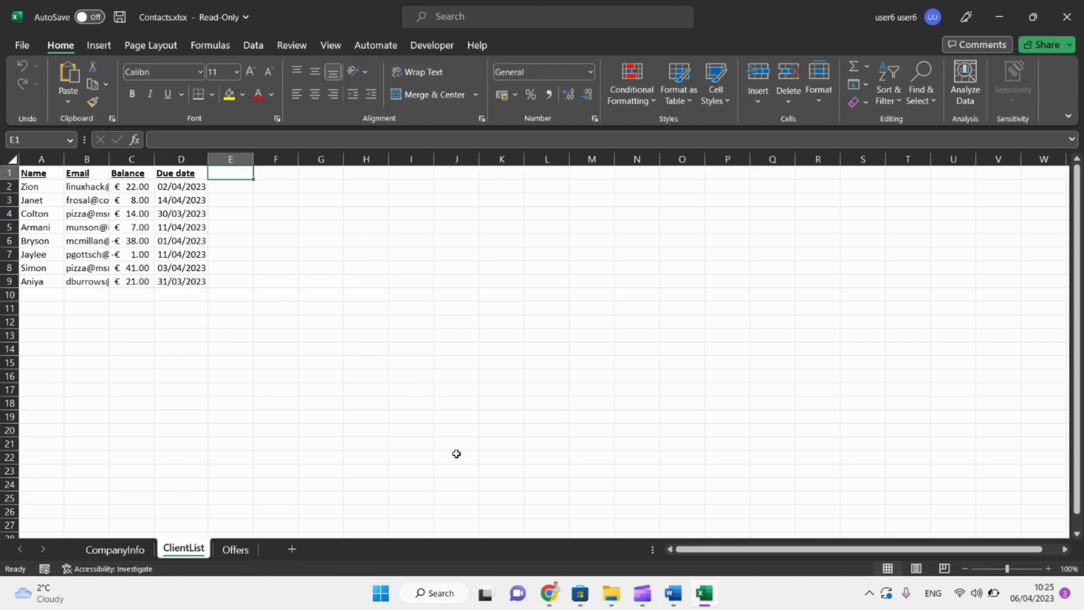
{"action": "key", "text": "alt+Tab"}
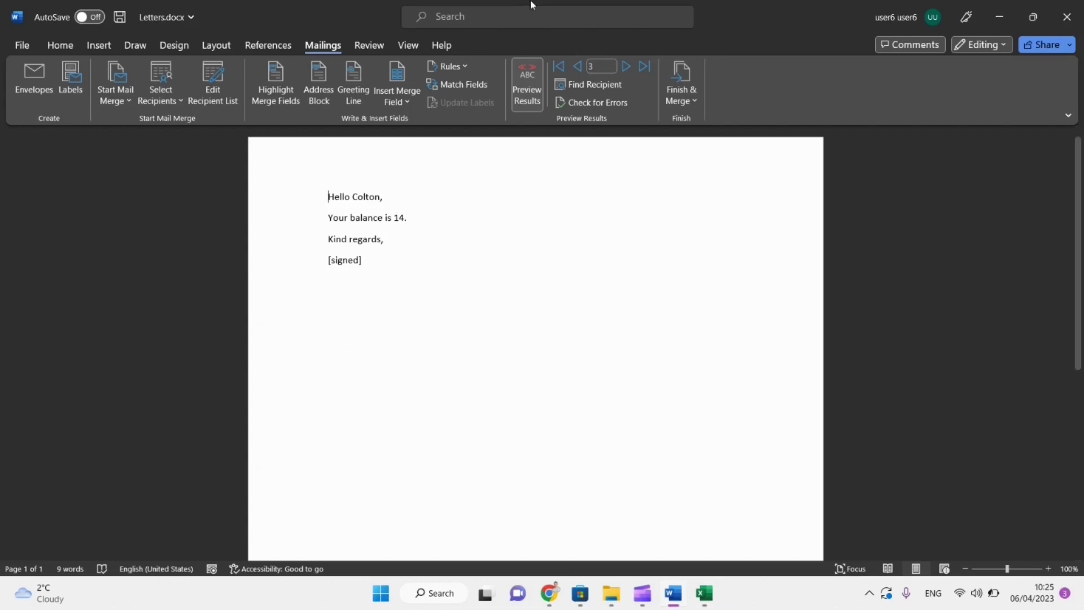
Step the preview forward to the last client's letter, then back to the first.
{"action": "left_click", "coordinate": [626, 68]}
{"action": "left_click", "coordinate": [625, 67]}
{"action": "left_click", "coordinate": [626, 67]}
{"action": "left_click", "coordinate": [625, 67]}
{"action": "left_click", "coordinate": [625, 67]}
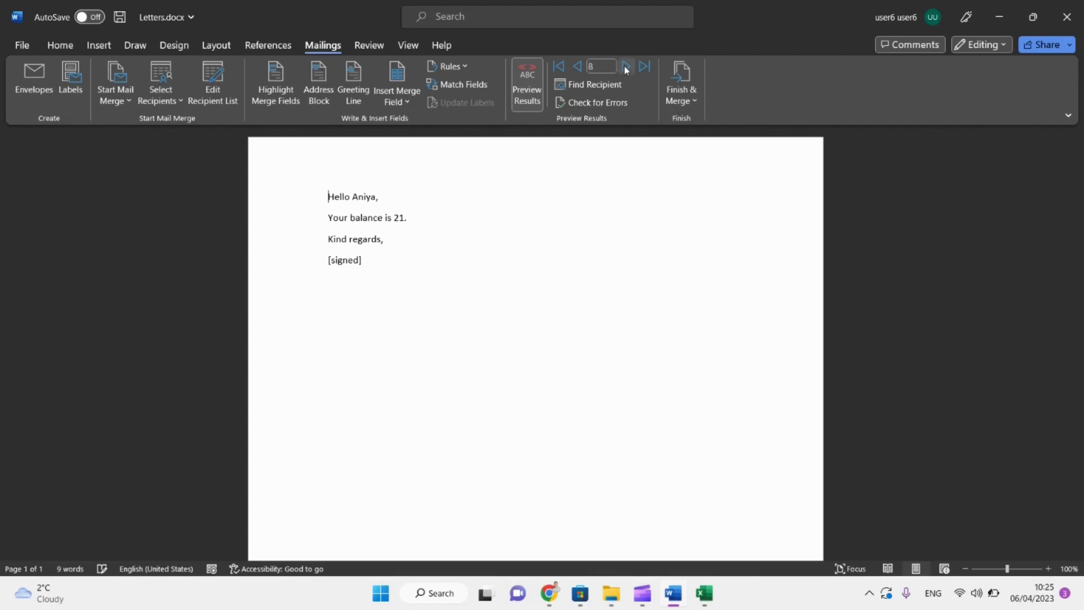
{"action": "left_click", "coordinate": [579, 69]}
{"action": "left_click", "coordinate": [580, 70]}
{"action": "left_click", "coordinate": [579, 70]}
{"action": "left_click", "coordinate": [580, 69]}
{"action": "left_click", "coordinate": [580, 70]}
{"action": "left_click", "coordinate": [580, 70]}
{"action": "left_click", "coordinate": [580, 69]}
Merge all records into a new editable document with Edit Individual Documents.
{"action": "left_click", "coordinate": [682, 100]}
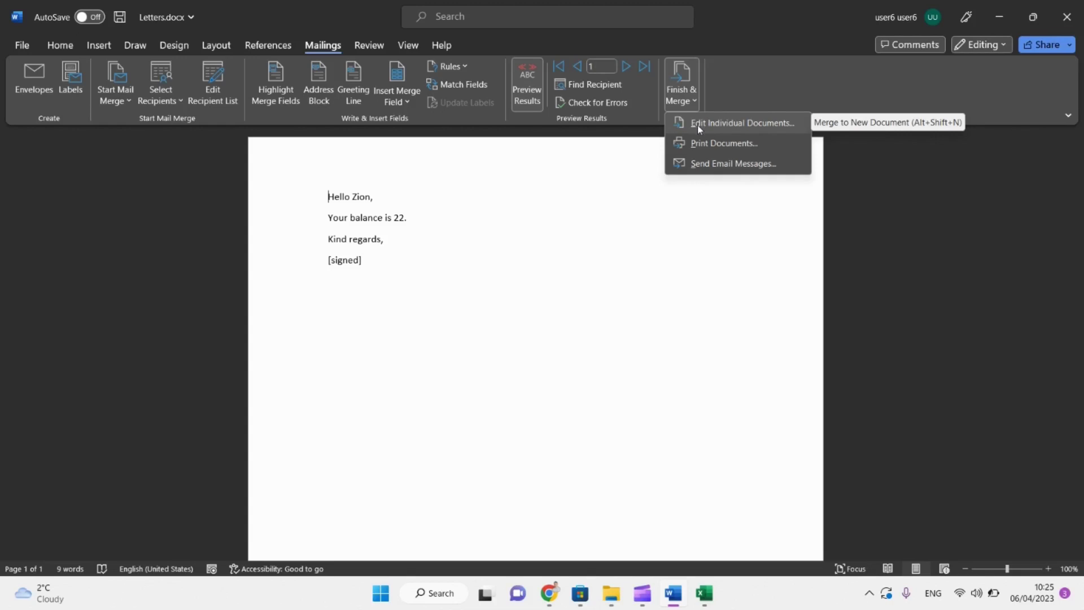
{"action": "left_click", "coordinate": [696, 124]}
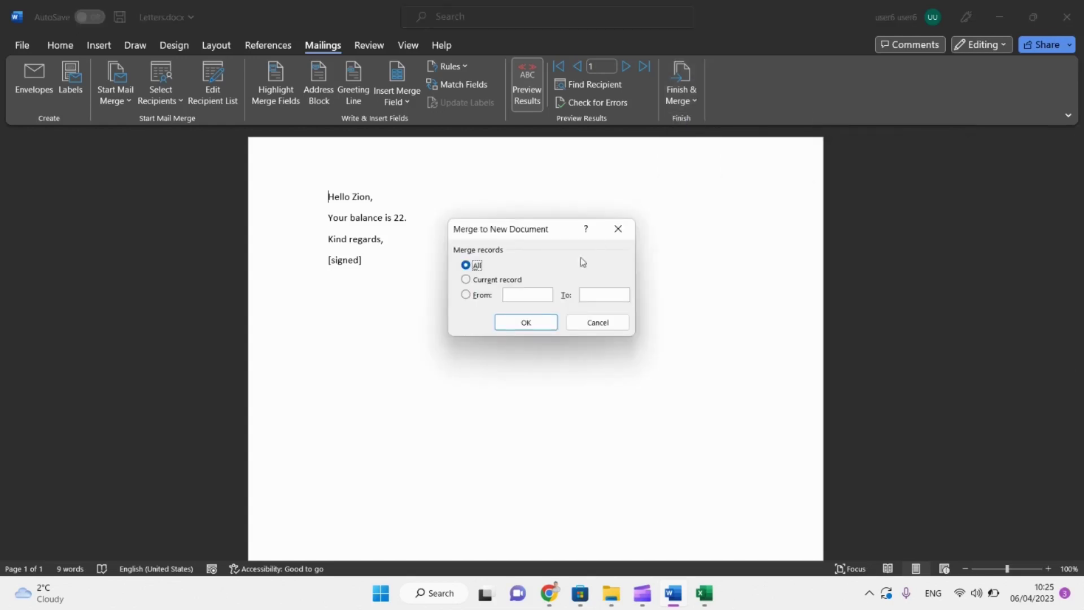
{"action": "left_click", "coordinate": [550, 326]}
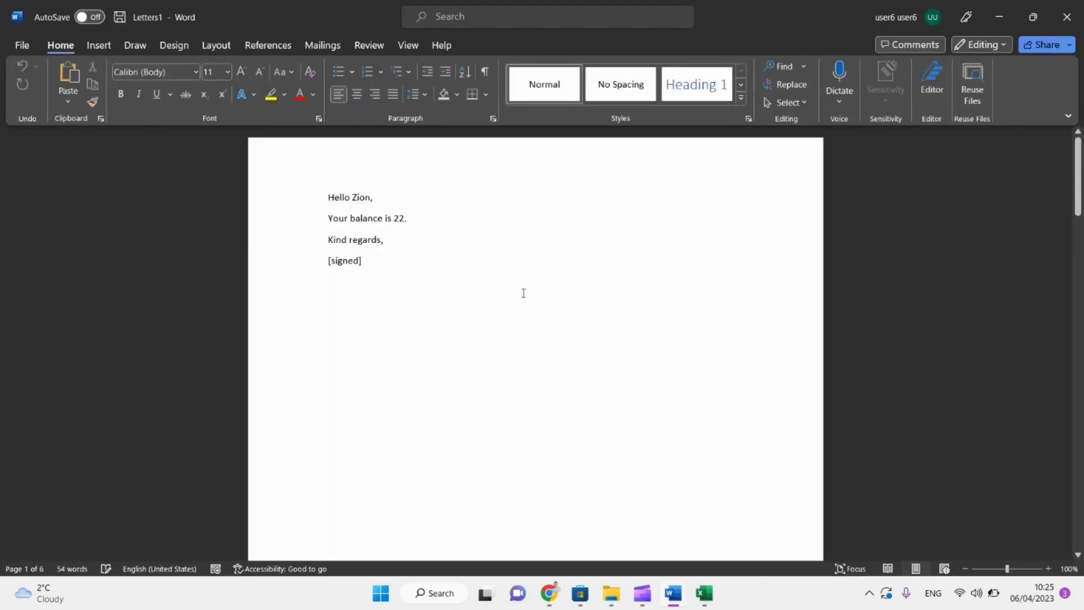
{"action": "mouse_move", "coordinate": [1078, 163]}
{"action": "left_mouse_down"}
{"action": "mouse_move", "coordinate": [1079, 529]}
{"action": "mouse_move", "coordinate": [1080, 157]}
{"action": "left_mouse_up"}
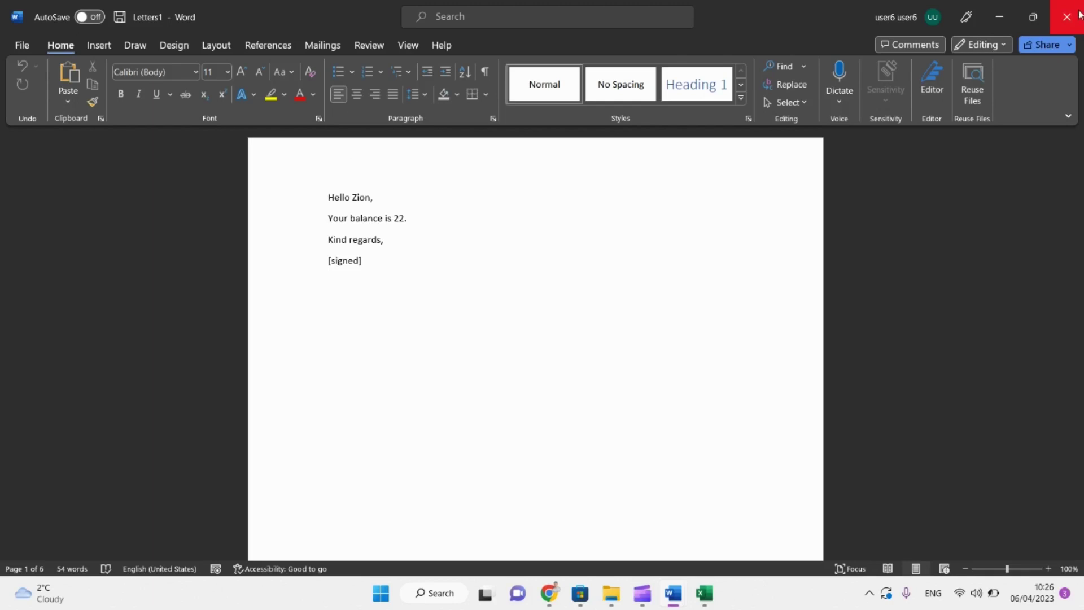
Close the merged Letters1 without saving and turn off Preview Results to show fields.
{"action": "left_click", "coordinate": [1066, 17]}
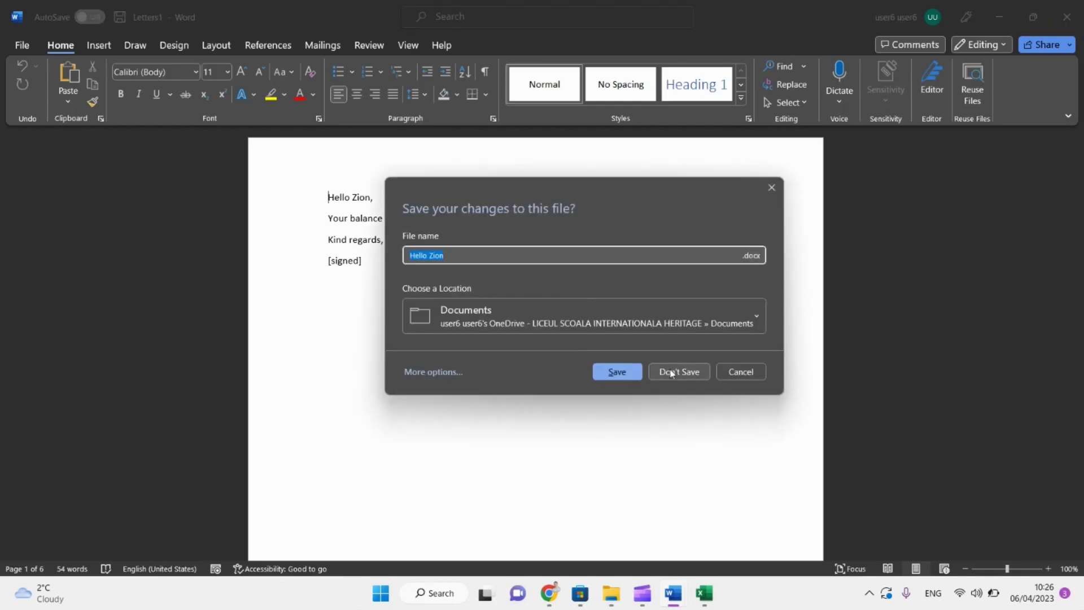
{"action": "left_click", "coordinate": [674, 375]}
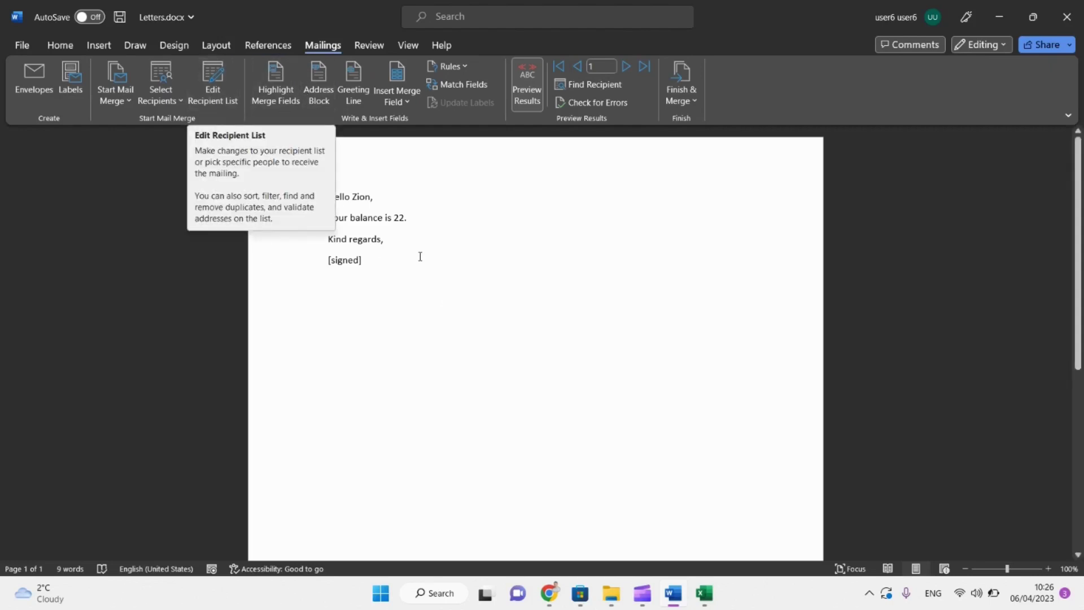
{"action": "left_click", "coordinate": [528, 103]}
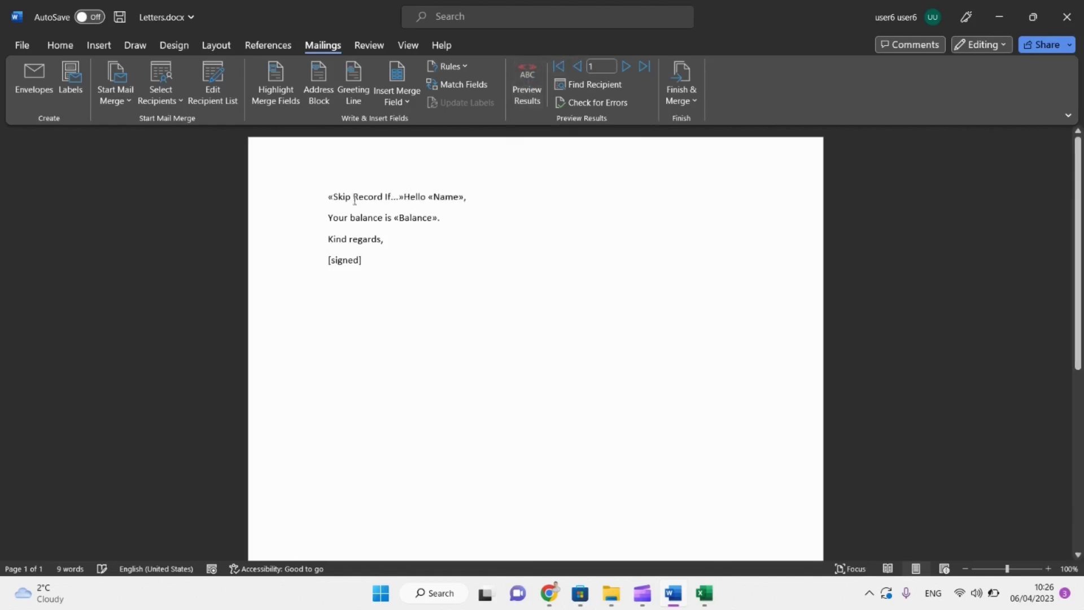
Delete the Skip Record If field and add an empty line above Kind regards.
{"action": "double_click", "coordinate": [360, 201]}
{"action": "key", "text": "Delete"}
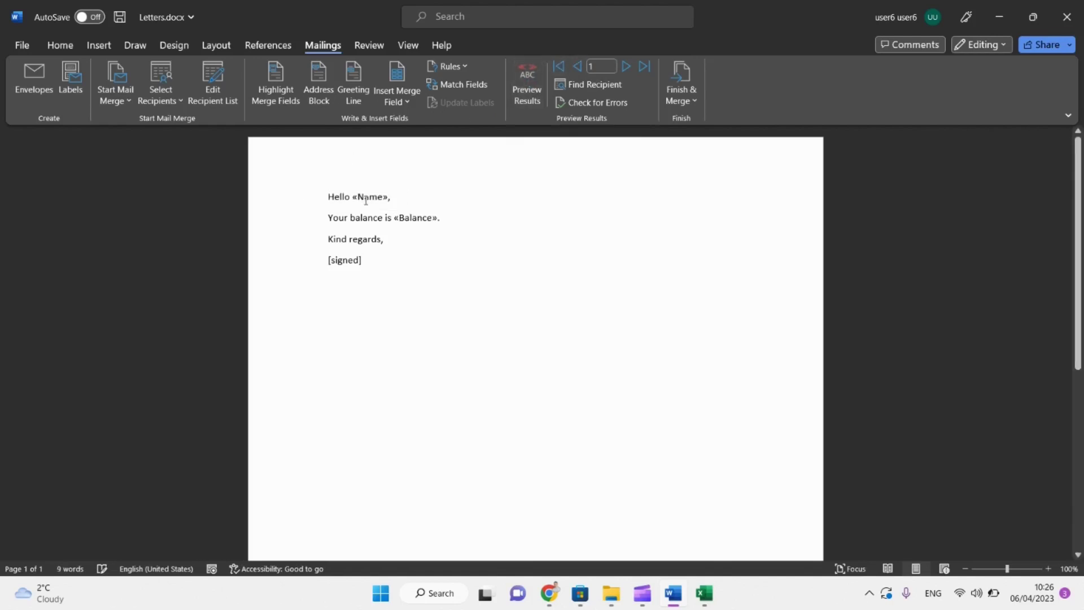
{"action": "key", "text": "Down"}
{"action": "key", "text": "Down"}
{"action": "key", "text": "Return"}
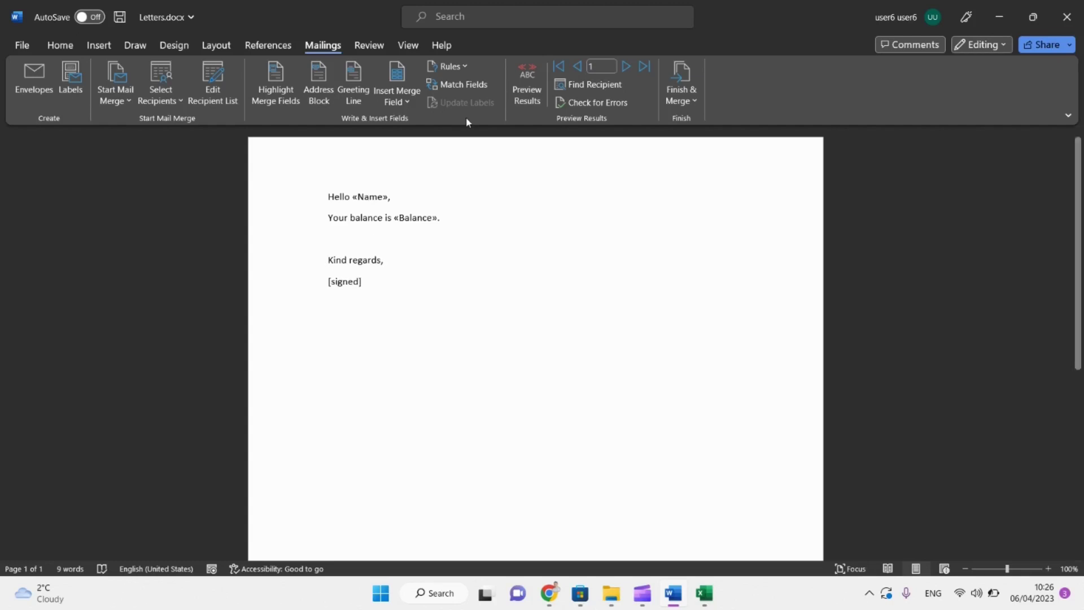
Start an If...Then...Else rule testing whether Balance is less than 0.
{"action": "left_click", "coordinate": [464, 66]}
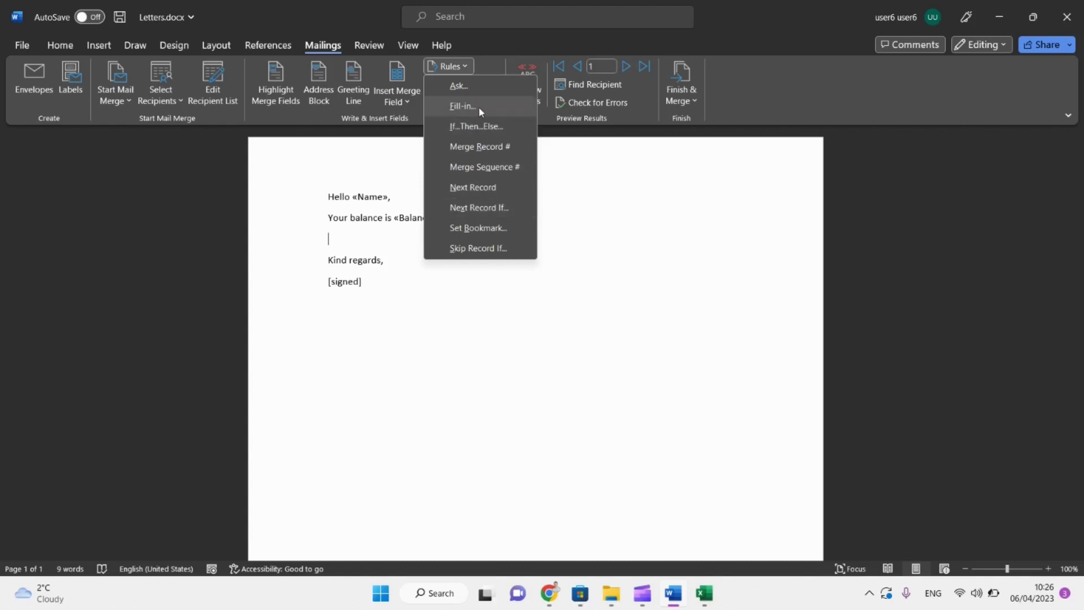
{"action": "left_click", "coordinate": [476, 126]}
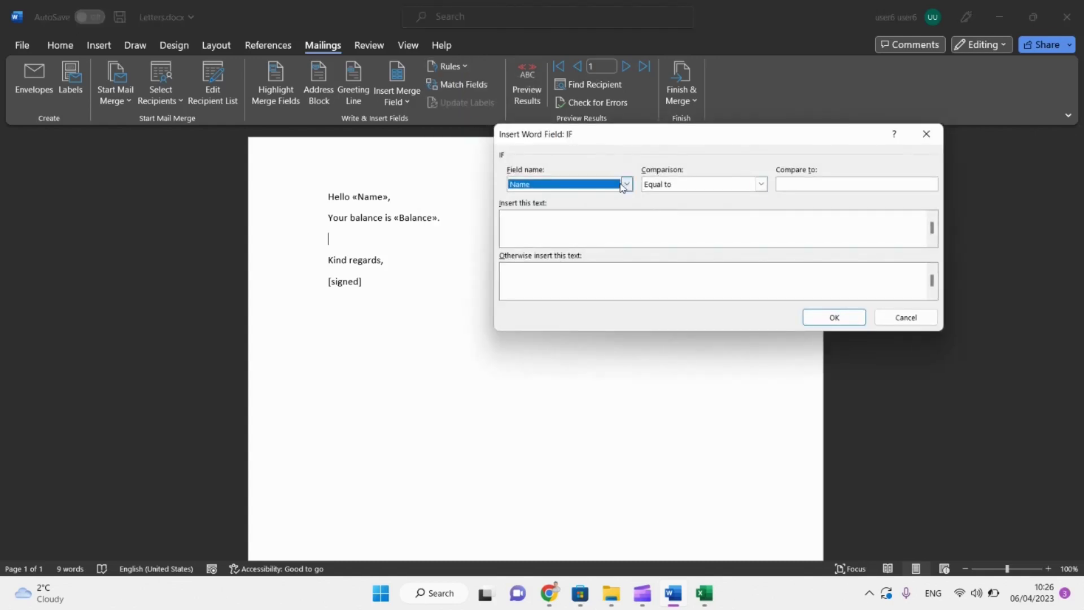
{"action": "left_click", "coordinate": [625, 185]}
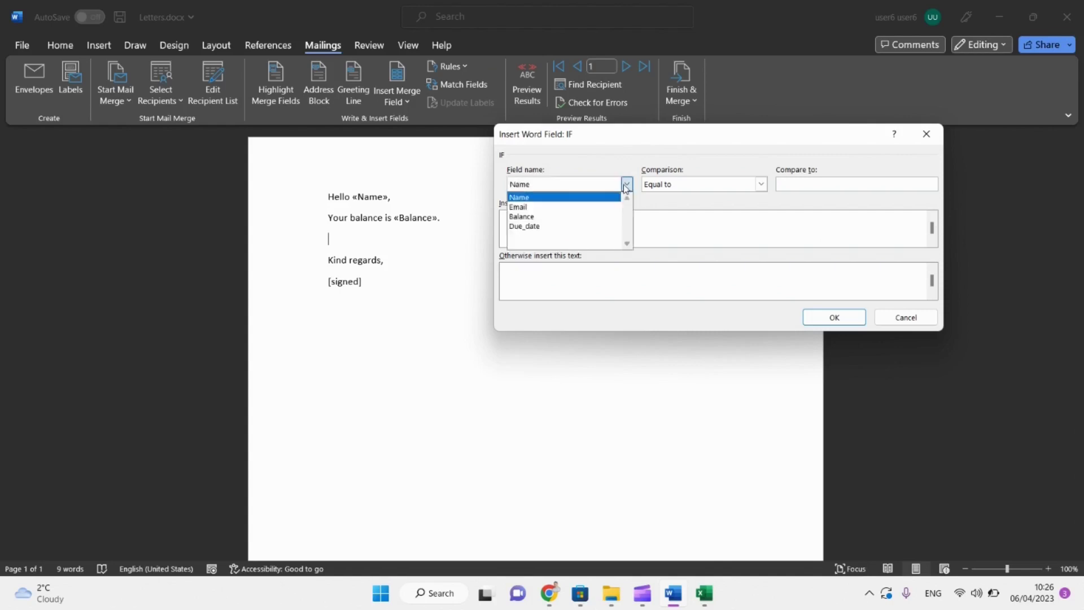
{"action": "left_click", "coordinate": [608, 218]}
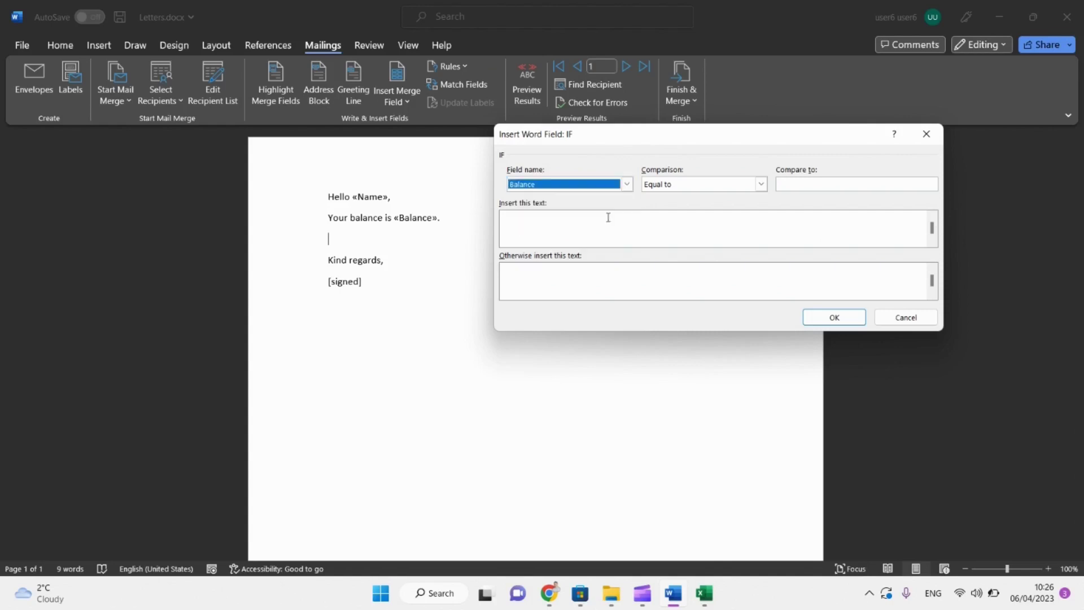
{"action": "left_click", "coordinate": [762, 184]}
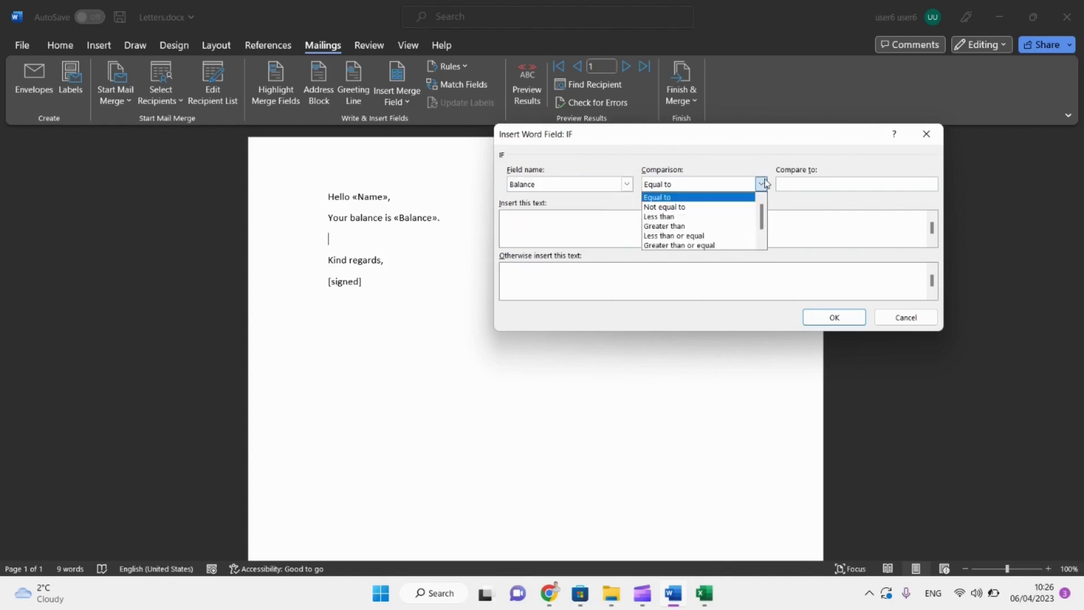
{"action": "left_click", "coordinate": [719, 236]}
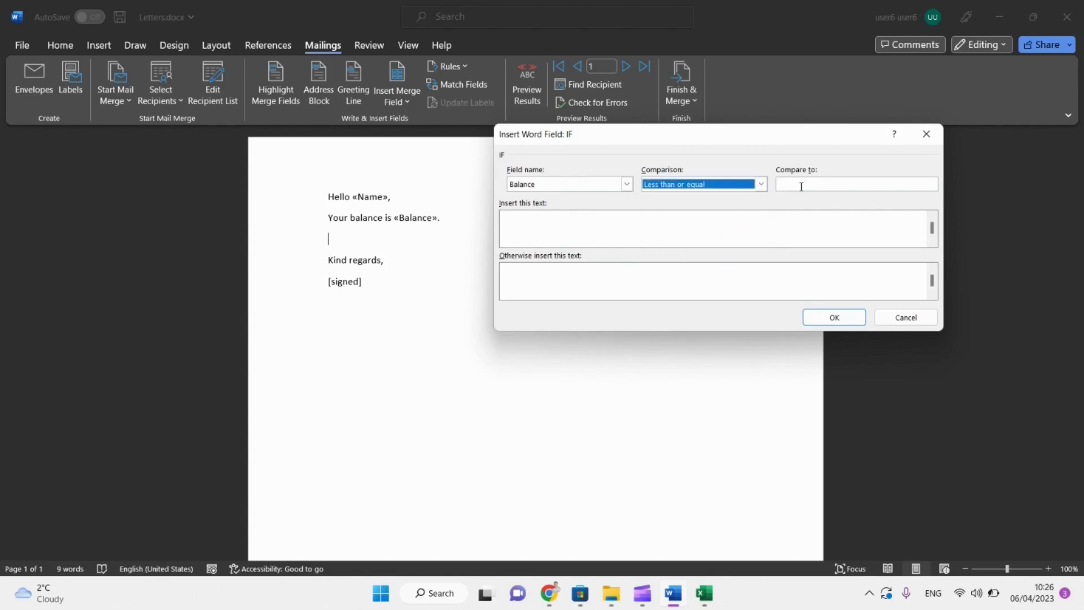
{"action": "left_click", "coordinate": [733, 187]}
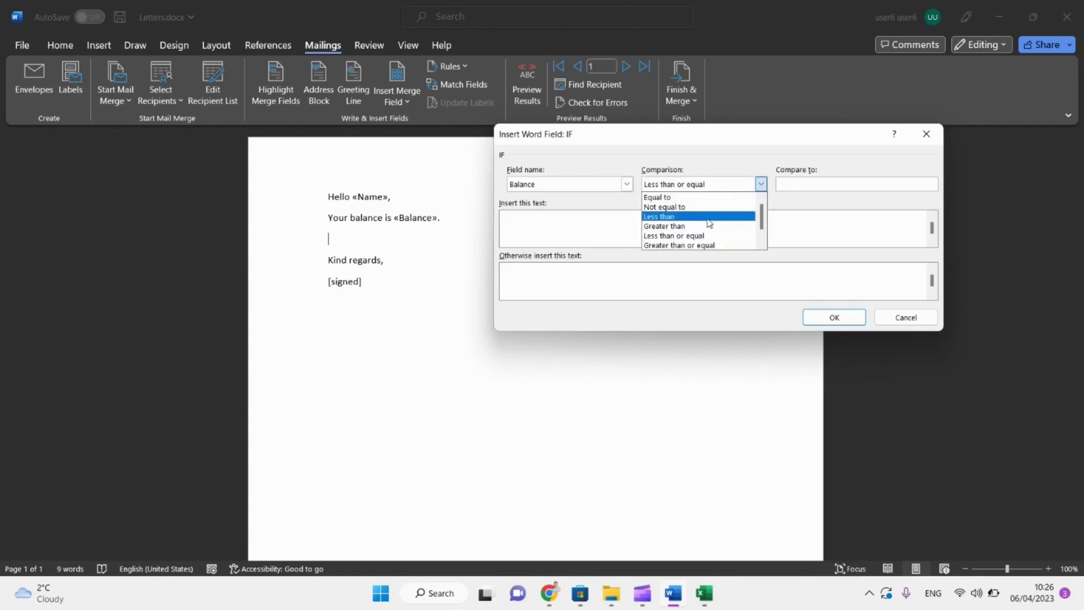
{"action": "left_click", "coordinate": [735, 213]}
{"action": "left_click", "coordinate": [786, 183]}
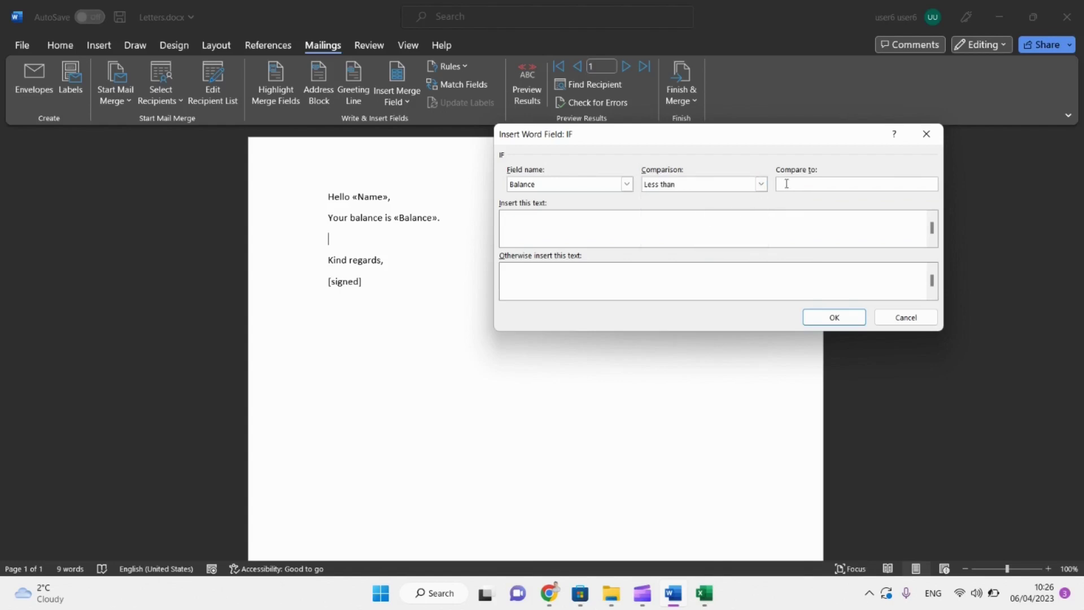
{"action": "type", "text": "0"}
Enter the pay-your-balance reminder and 'Thanks for being a valued customer.' as the two texts, then insert.
{"action": "left_click", "coordinate": [695, 235]}
{"action": "type", "text": "Pleas"}
{"action": "key", "text": "BackSpace"}
{"action": "key", "text": "BackSpace"}
{"action": "key", "text": "BackSpace"}
{"action": "key", "text": "BackSpace"}
{"action": "type", "text": "lease do no"}
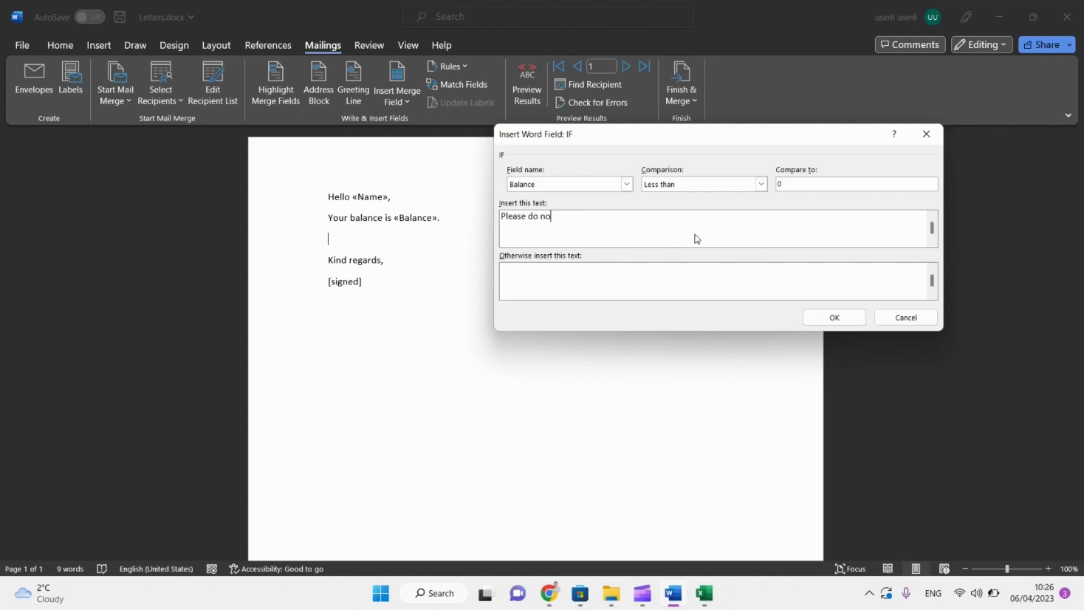
{"action": "type", "text": "t forget to pay your"}
{"action": "type", "text": "bala"}
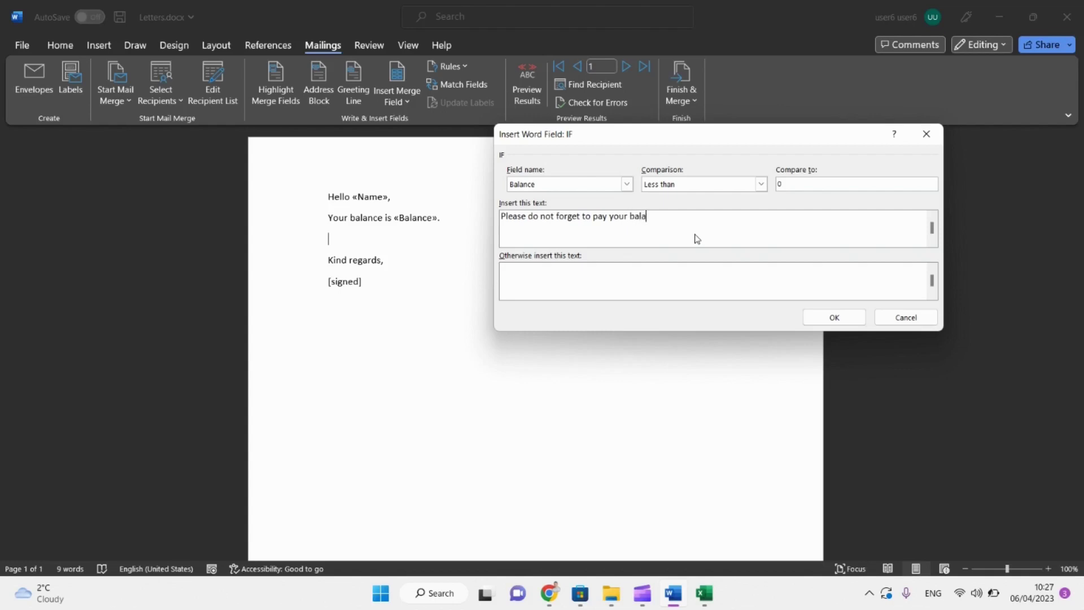
{"action": "type", "text": "nce."}
{"action": "left_click", "coordinate": [635, 282]}
{"action": "type", "text": "Thanks for being a"}
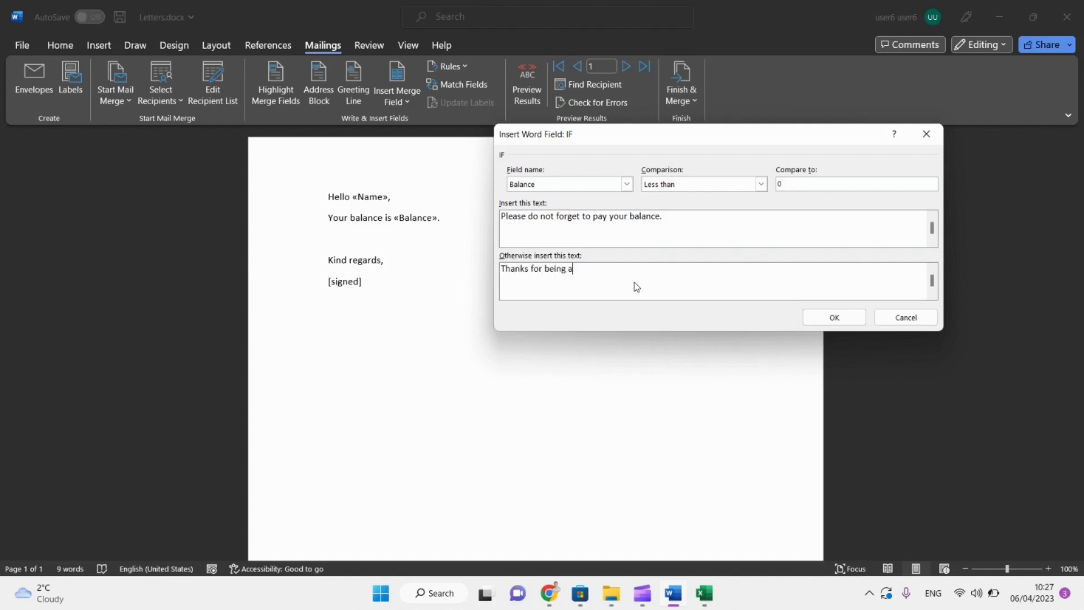
{"action": "type", "text": " valued cut"}
{"action": "key", "text": "BackSpace"}
{"action": "type", "text": "stomer."}
{"action": "left_click", "coordinate": [828, 317]}
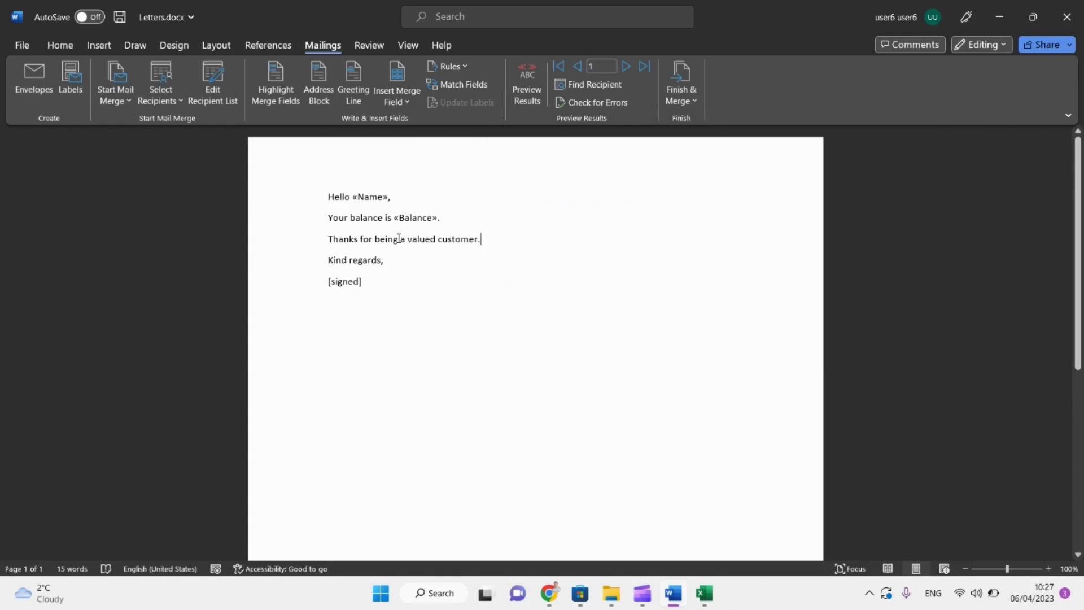
Preview the merge and advance to the recipient with a -38 balance showing the payment reminder.
{"action": "left_click", "coordinate": [520, 99]}
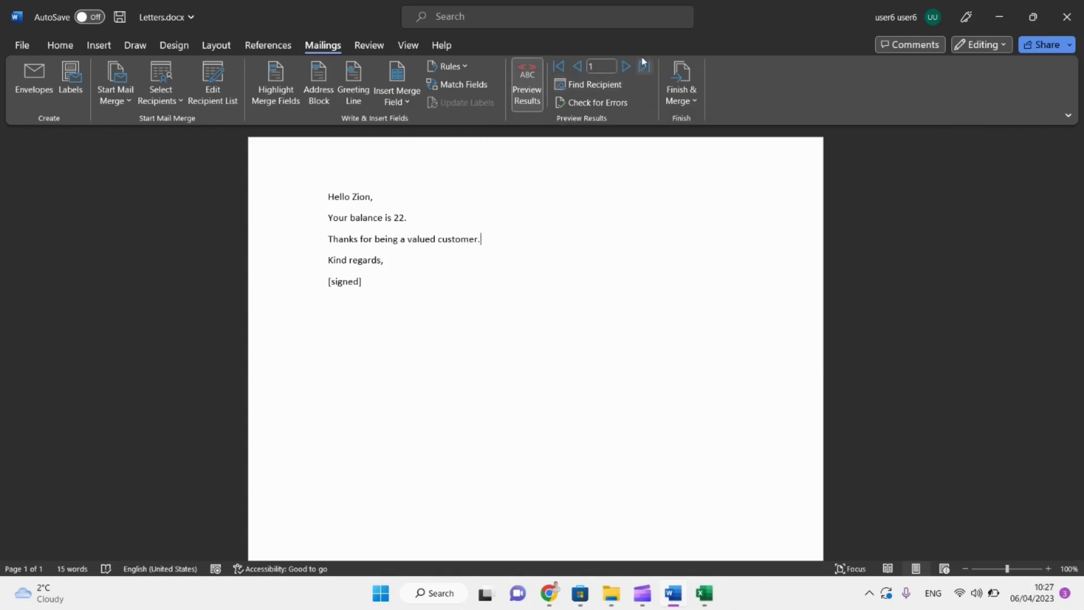
{"action": "left_click", "coordinate": [626, 67]}
{"action": "left_click", "coordinate": [625, 68]}
{"action": "left_click", "coordinate": [625, 67]}
{"action": "left_click", "coordinate": [625, 67]}
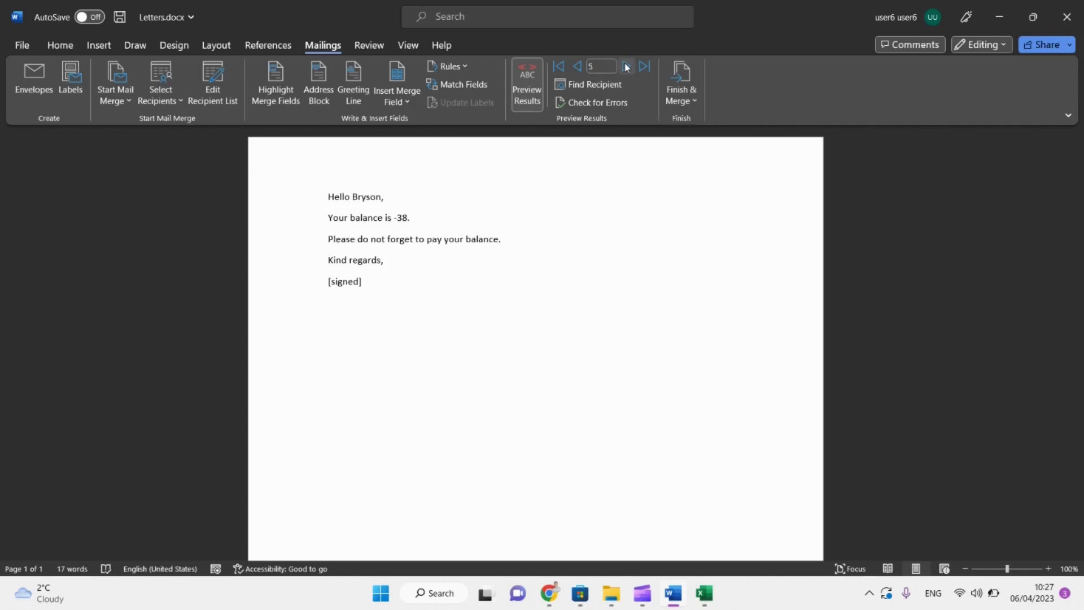
Step the preview back to record 4, whose letter thanks the customer for balance 7.
{"action": "triple_click", "coordinate": [324, 240]}
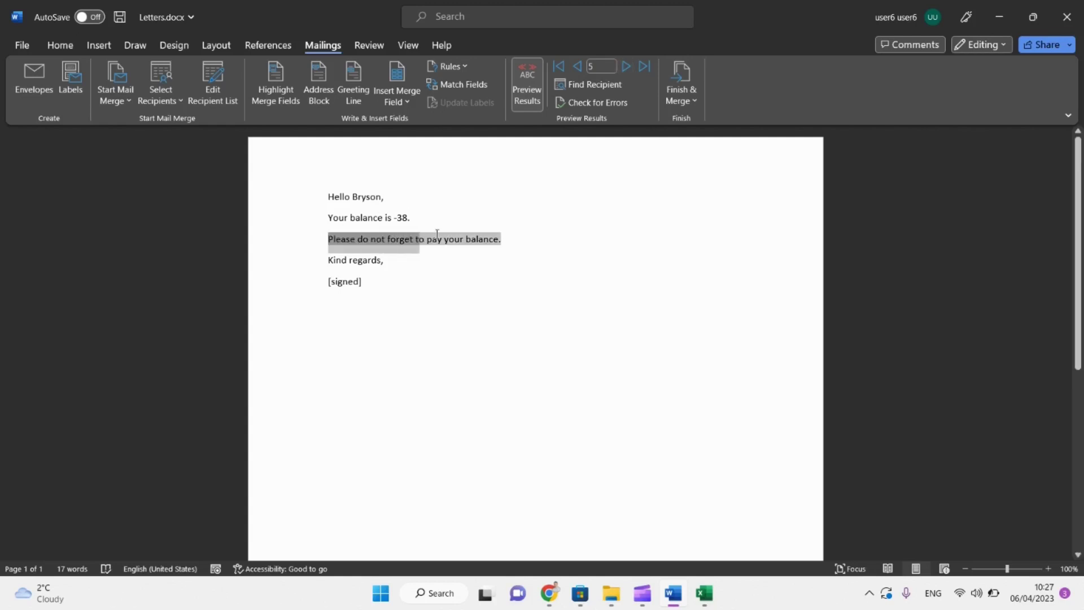
{"action": "left_click", "coordinate": [577, 67]}
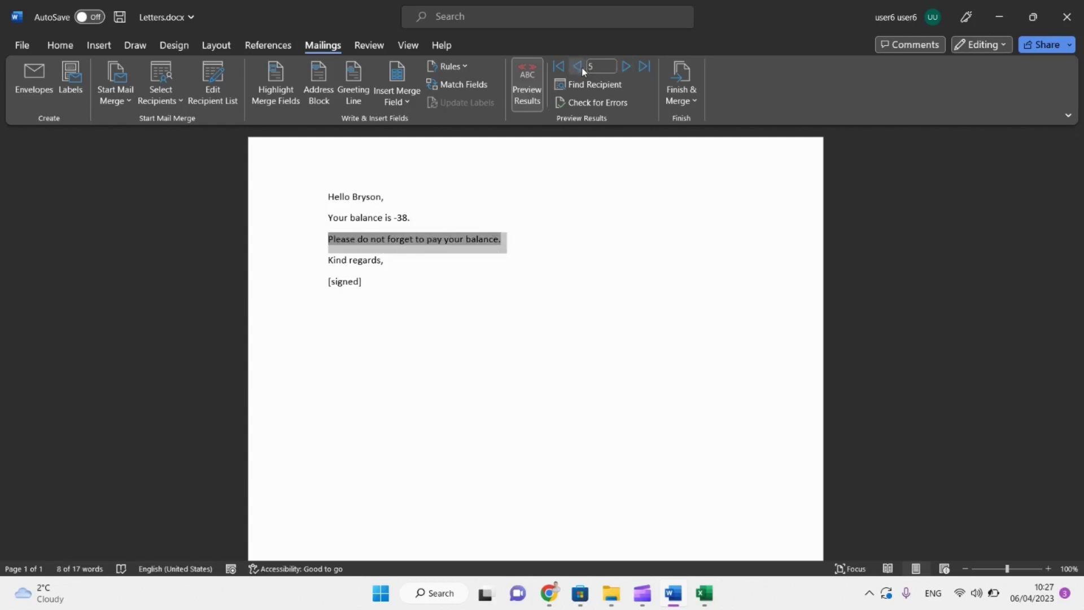
{"action": "left_click", "coordinate": [388, 217]}
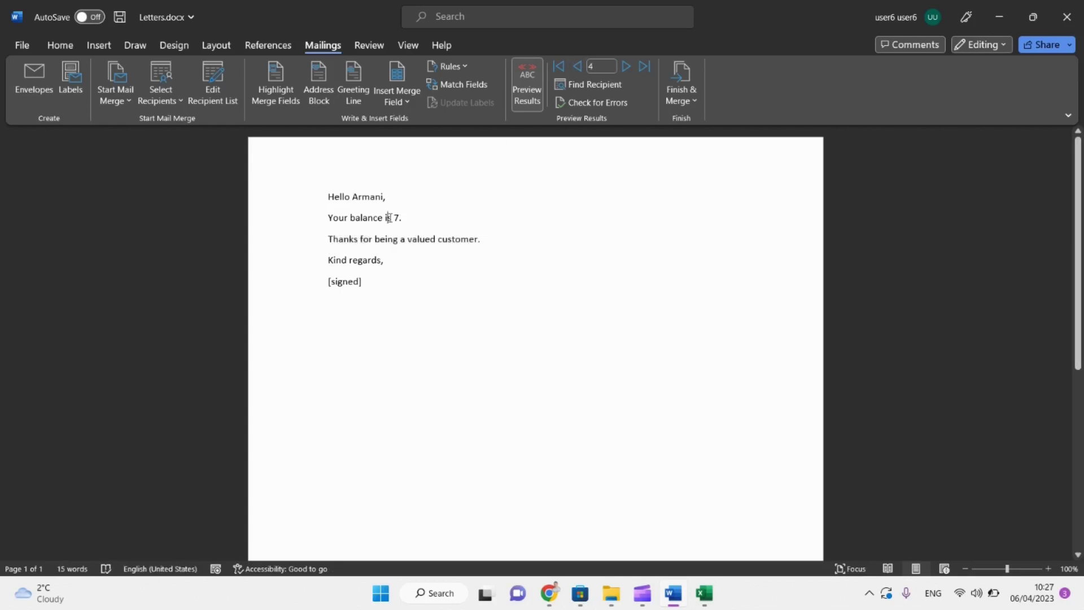
{"action": "left_click", "coordinate": [415, 280]}
Tick Using SKIPIF, Use IF THEN ELSE to manage content, and Specify rules in the checklist.
{"action": "key", "text": "alt+Tab"}
{"action": "key", "text": "alt+Tab"}
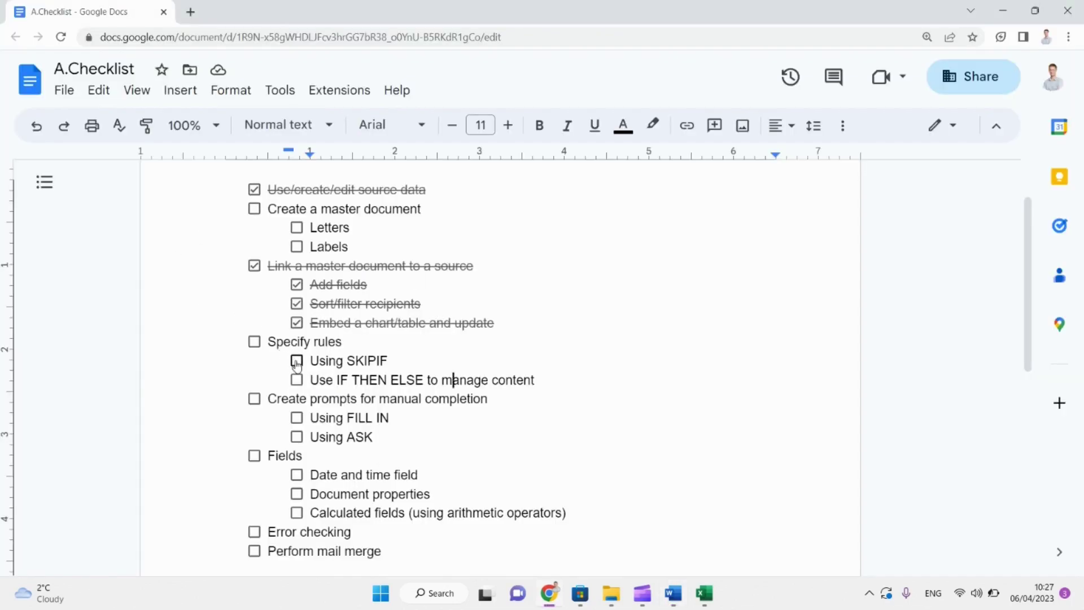
{"action": "left_click", "coordinate": [297, 362]}
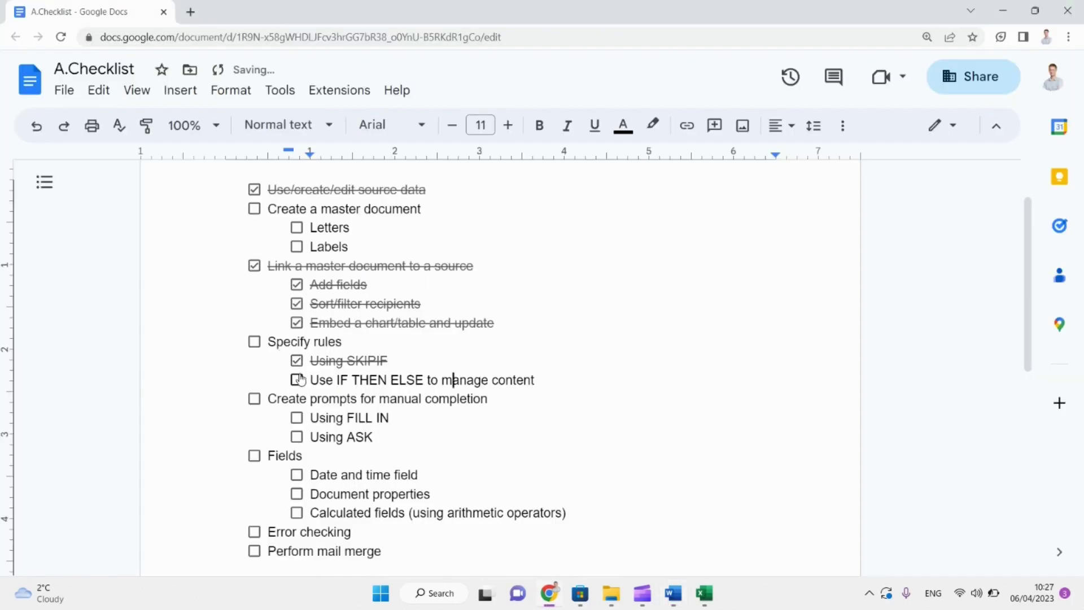
{"action": "left_click", "coordinate": [296, 380]}
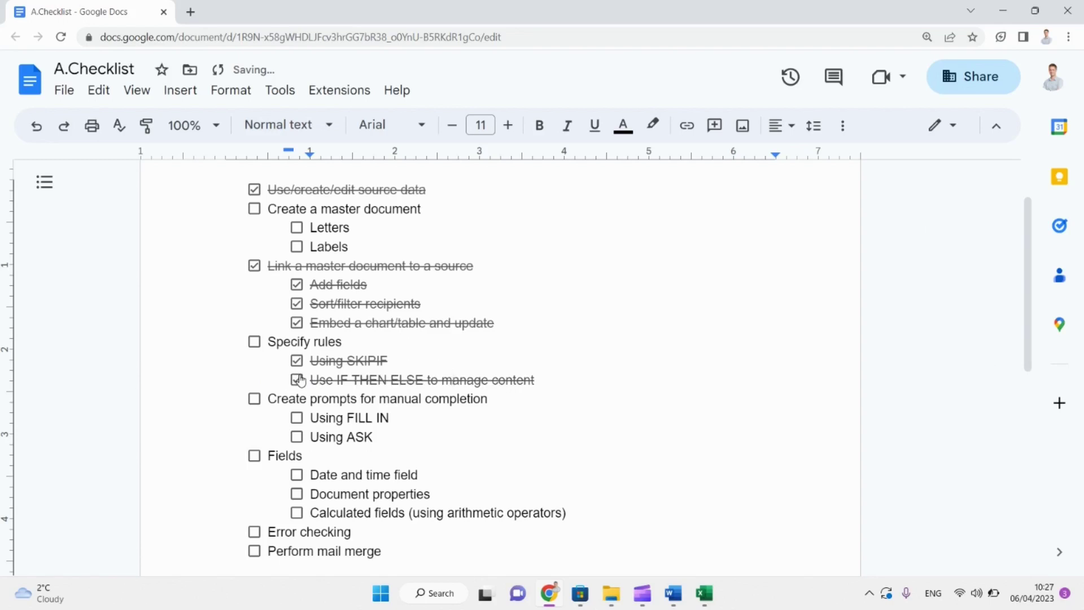
{"action": "left_click", "coordinate": [254, 342]}
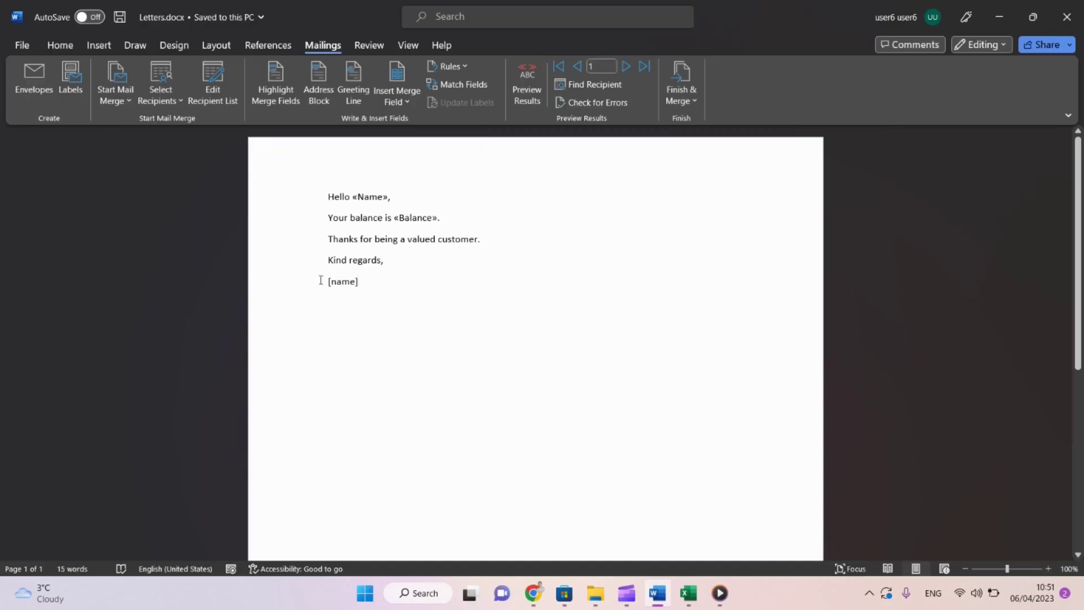
Replace the [name] sign-off with a Fill-in field prompting 'Type your name', default text [name].
{"action": "left_click_drag", "start_coordinate": [320, 280], "coordinate": [370, 285]}
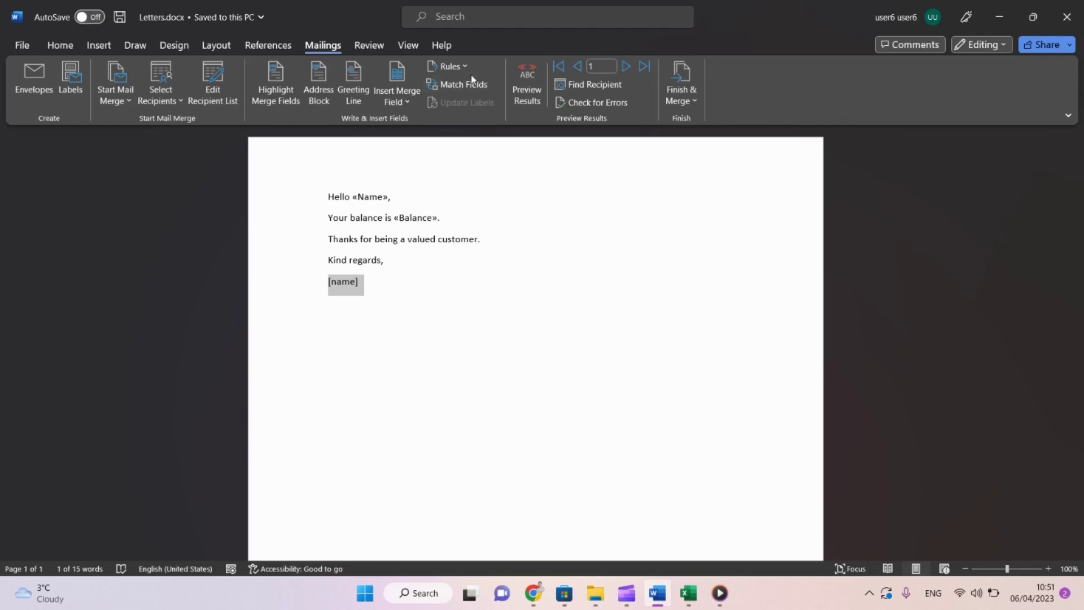
{"action": "left_click", "coordinate": [452, 68]}
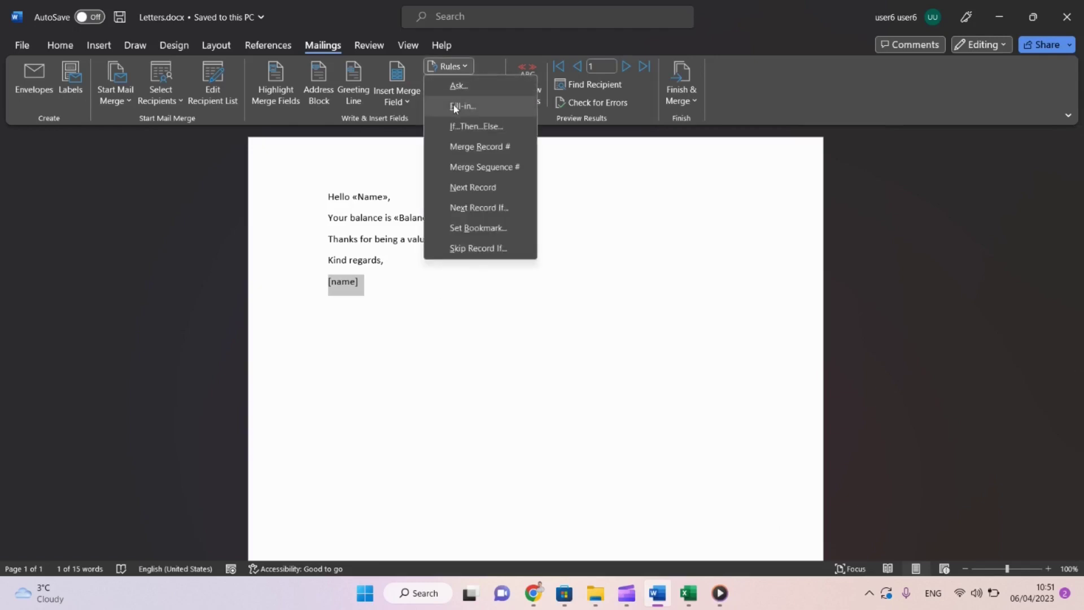
{"action": "left_click", "coordinate": [470, 106]}
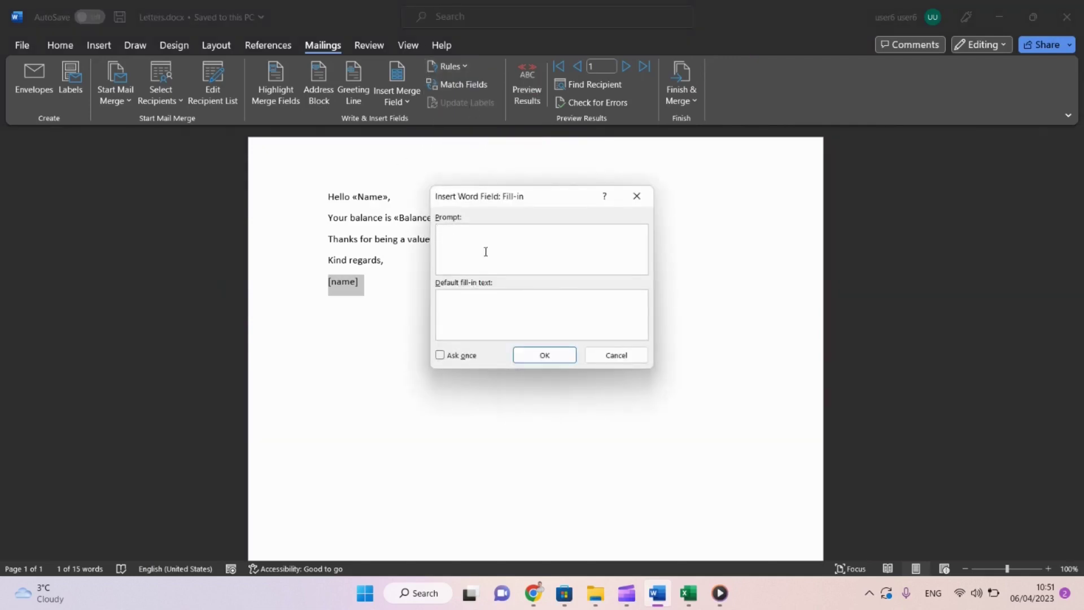
{"action": "type", "text": "Typie"}
{"action": "key", "text": "BackSpace"}
{"action": "key", "text": "BackSpace"}
{"action": "type", "text": "e your name"}
{"action": "key", "text": "Tab"}
{"action": "type", "text": "[name"}
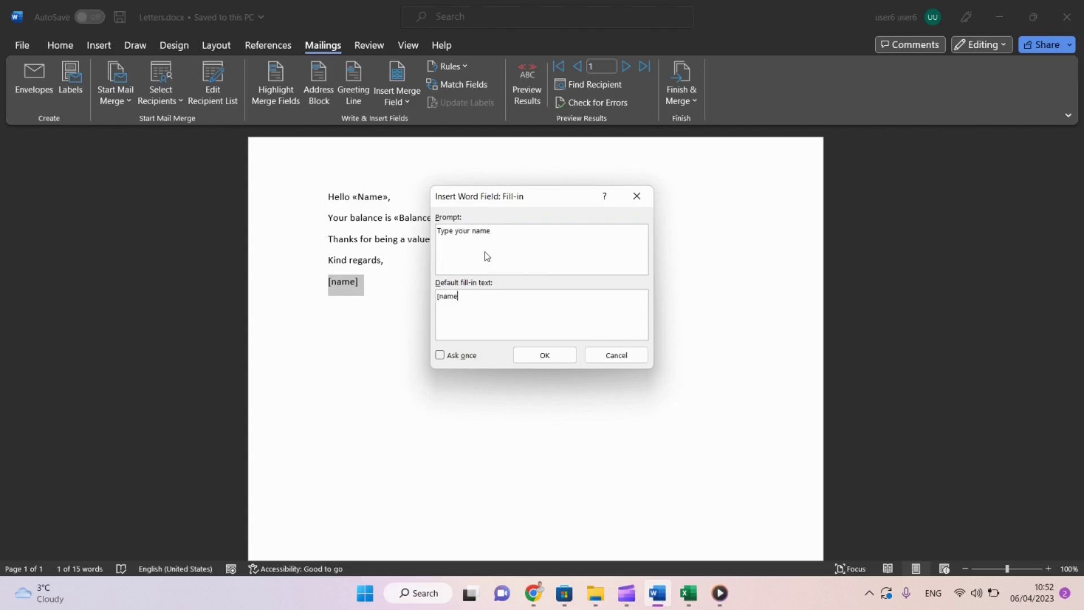
{"action": "type", "text": "]"}
Make the Fill-in prompt ask once and enter the sender's name.
{"action": "left_click", "coordinate": [440, 355]}
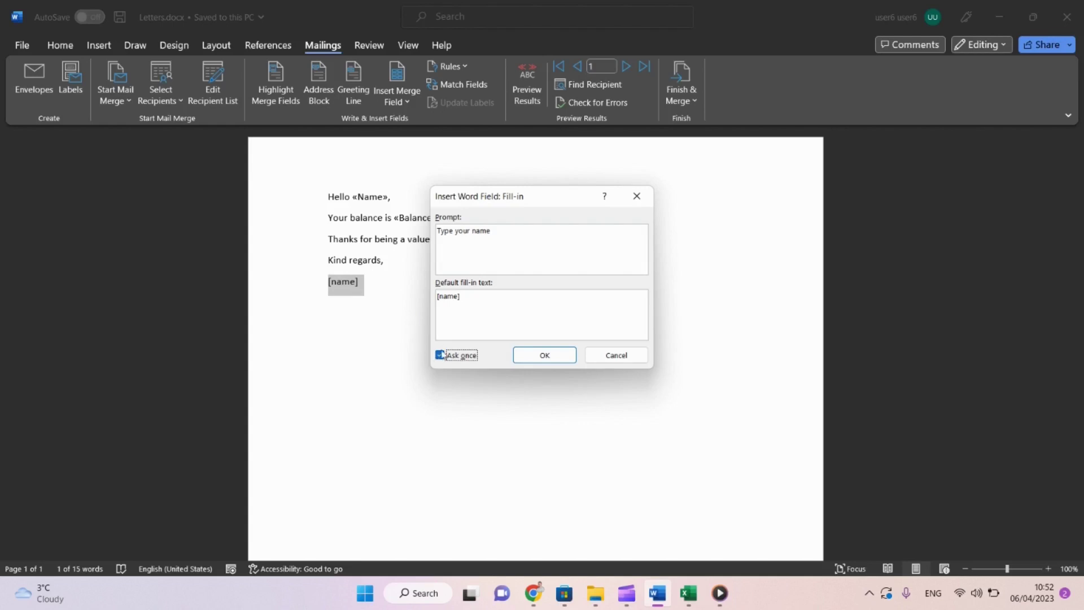
{"action": "left_click", "coordinate": [542, 356]}
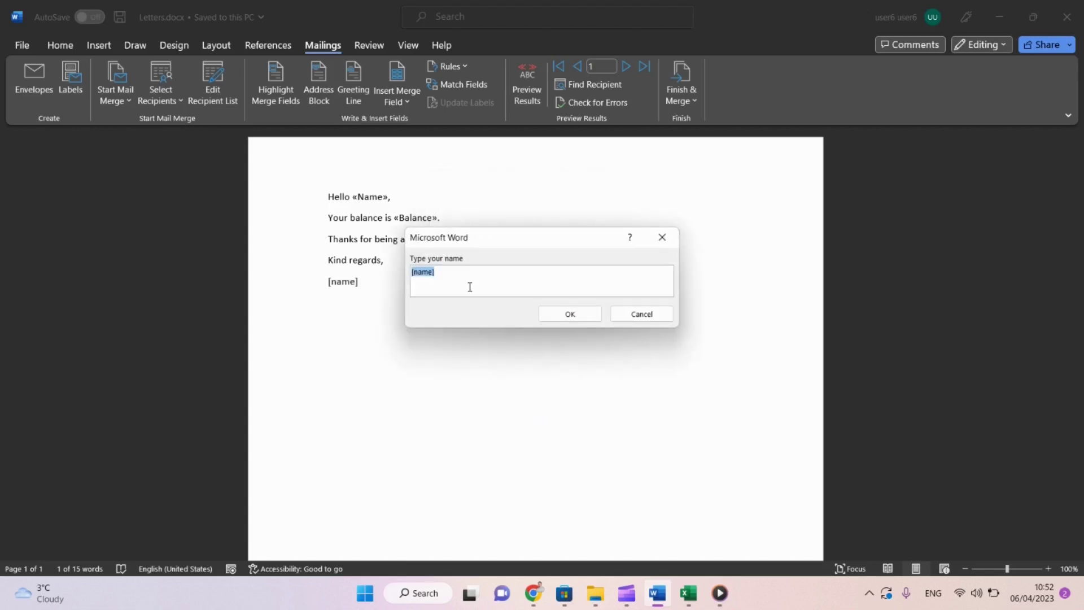
{"action": "type", "text": "Mr Paul"}
Accept the sender's name, preview records 1 to 3, then show the merge fields again.
{"action": "left_click", "coordinate": [546, 311]}
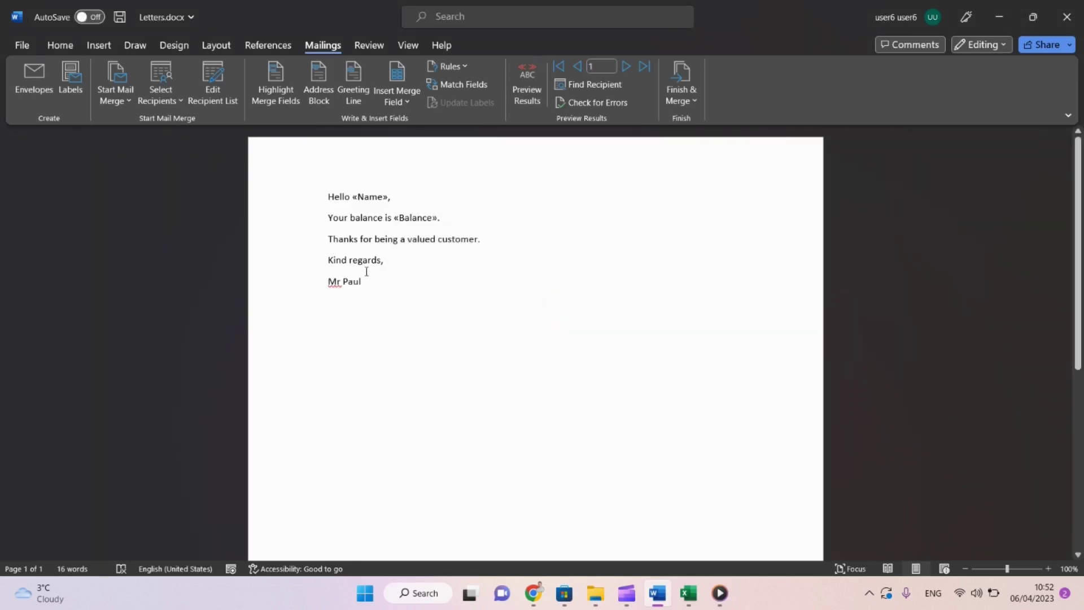
{"action": "scroll", "coordinate": [396, 328], "scroll_direction": "down", "scroll_amount": 6}
{"action": "scroll", "coordinate": [396, 327], "scroll_direction": "up", "scroll_amount": 6}
{"action": "left_click", "coordinate": [525, 74]}
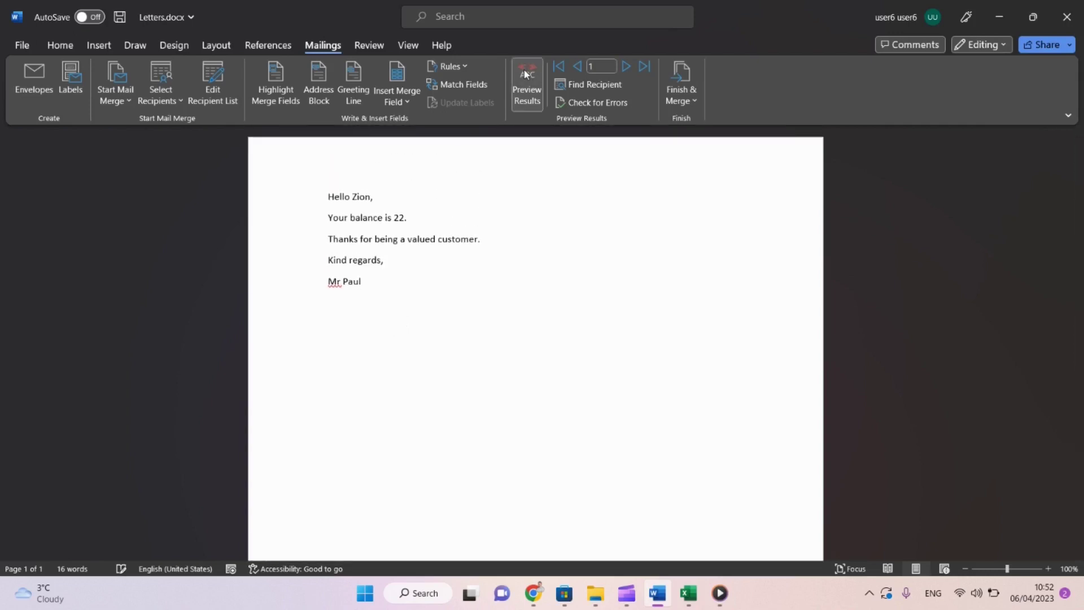
{"action": "left_click", "coordinate": [628, 66]}
{"action": "left_click", "coordinate": [628, 66]}
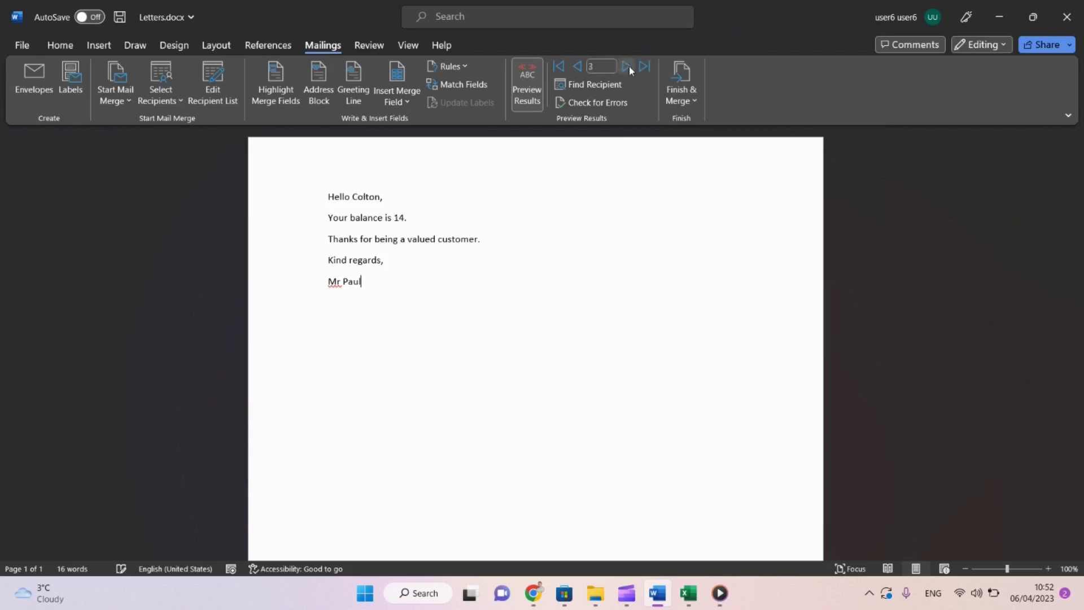
{"action": "left_click", "coordinate": [557, 67]}
{"action": "left_click", "coordinate": [526, 84]}
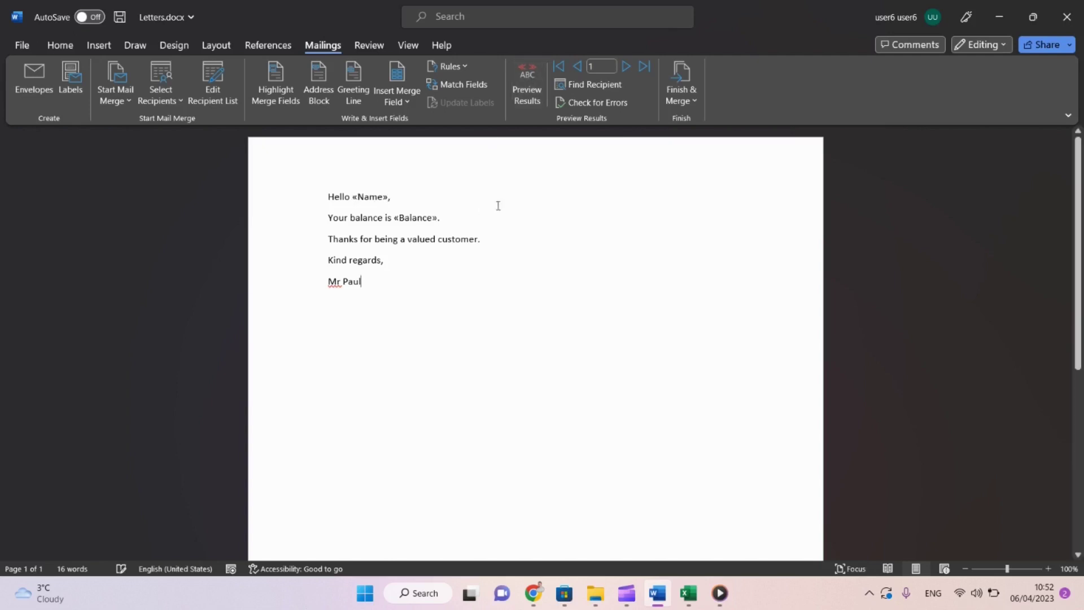
Merge all records into individual editable letters in a new document, dismissing the name prompt.
{"action": "left_click", "coordinate": [679, 101]}
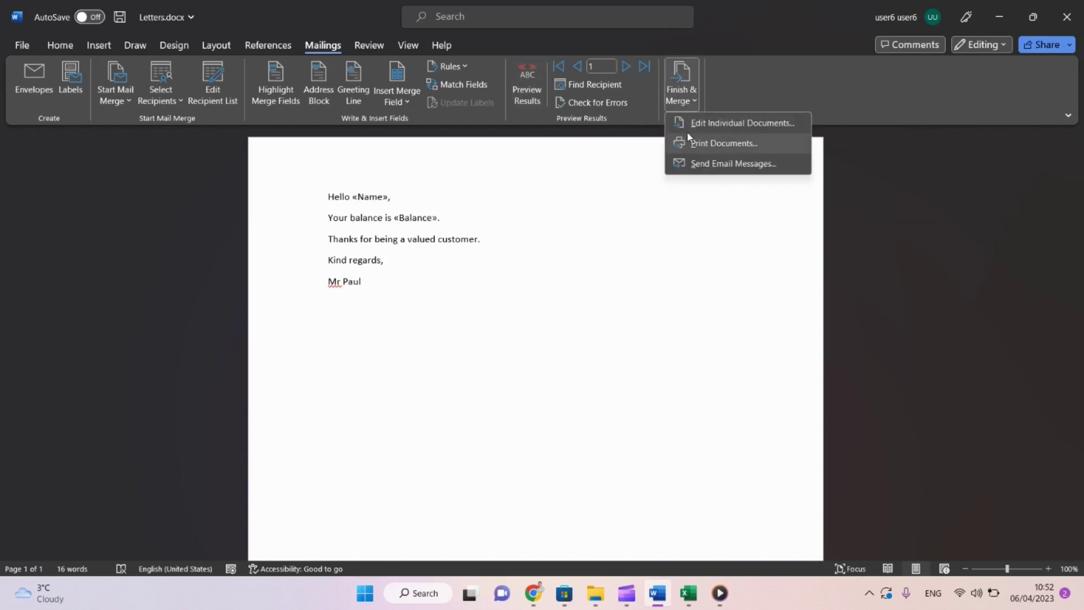
{"action": "left_click", "coordinate": [688, 123]}
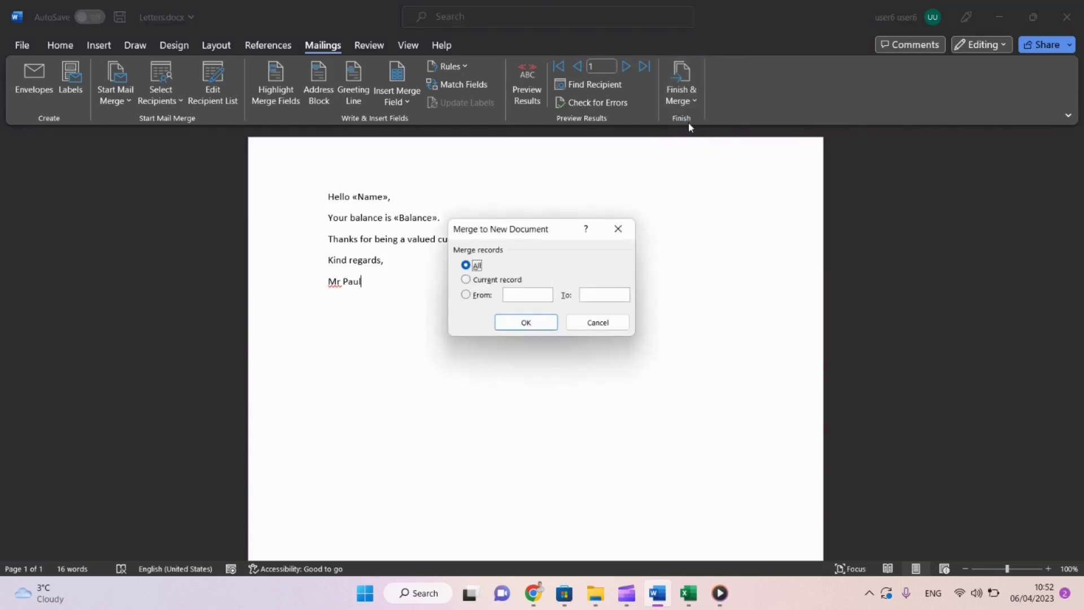
{"action": "left_click", "coordinate": [510, 327]}
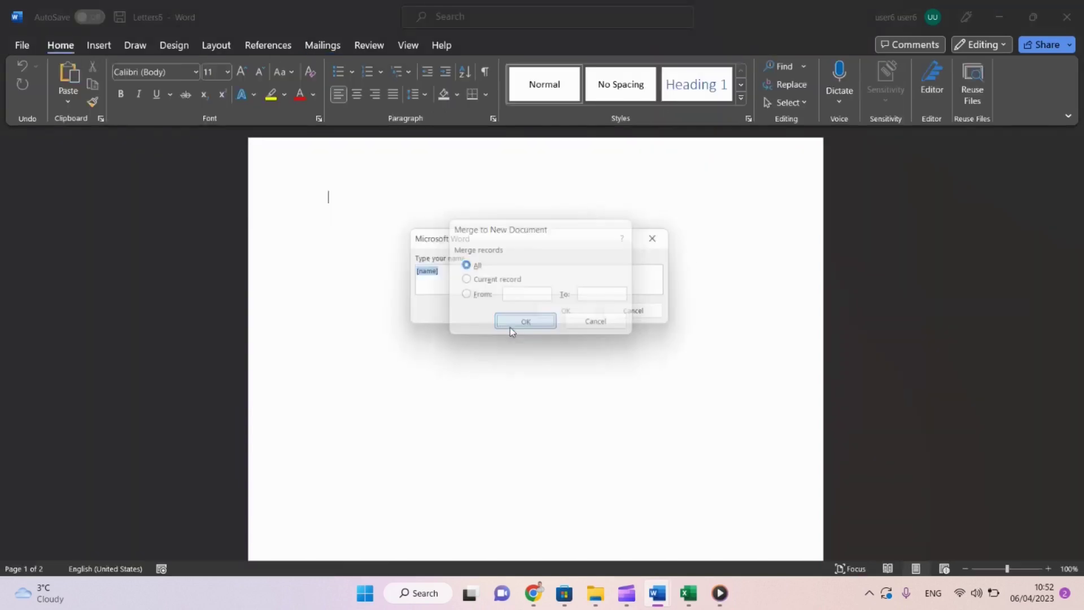
{"action": "left_click", "coordinate": [446, 269]}
{"action": "left_click_drag", "start_coordinate": [446, 270], "coordinate": [397, 263]}
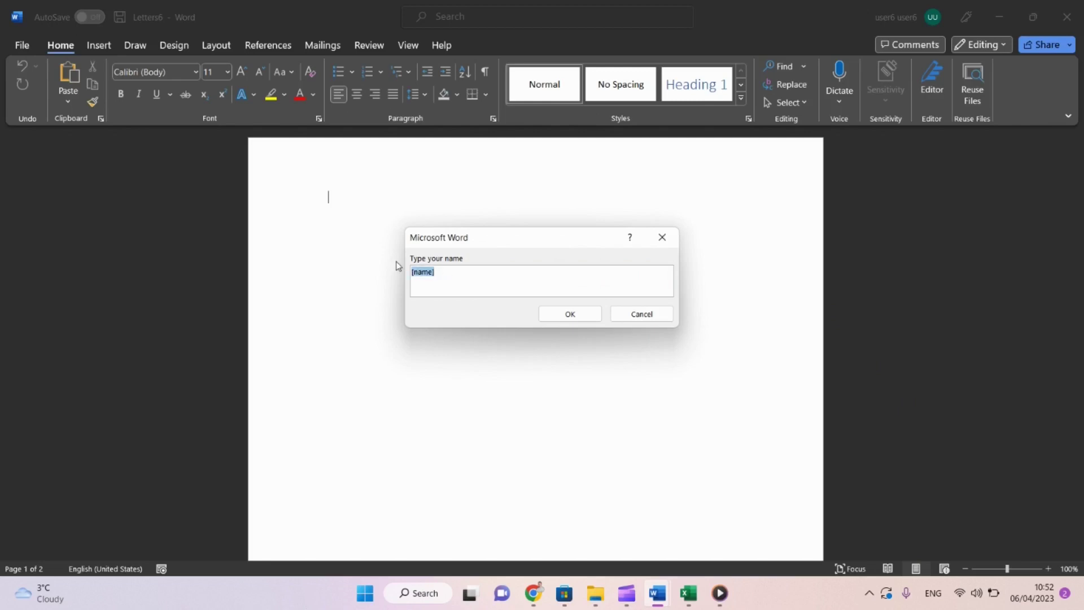
{"action": "left_click", "coordinate": [649, 318]}
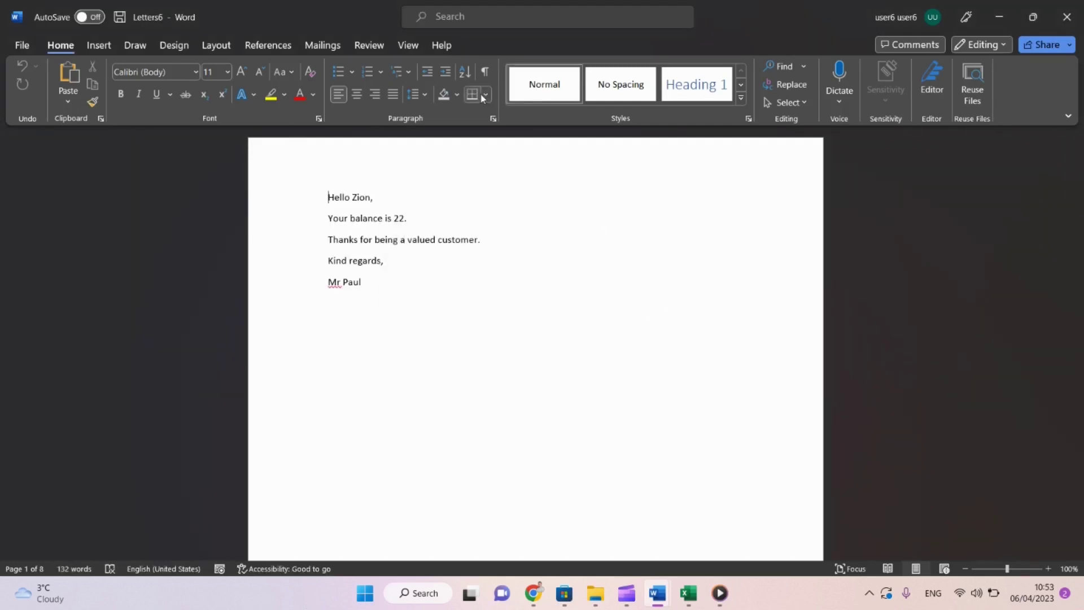
Close the merged letters document without saving it.
{"action": "left_click", "coordinate": [329, 51]}
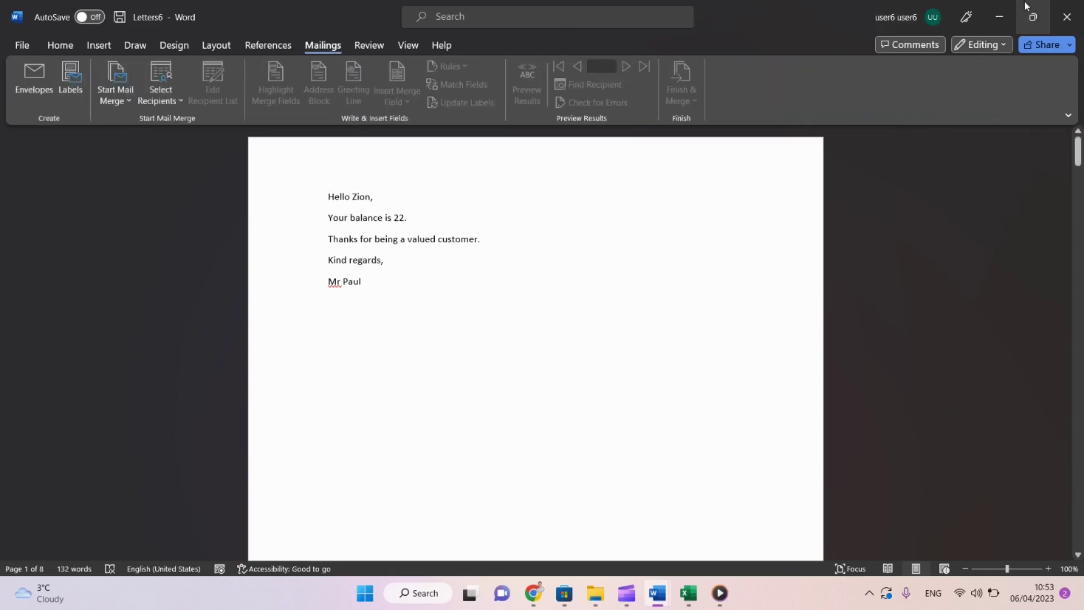
{"action": "left_click", "coordinate": [1070, 27]}
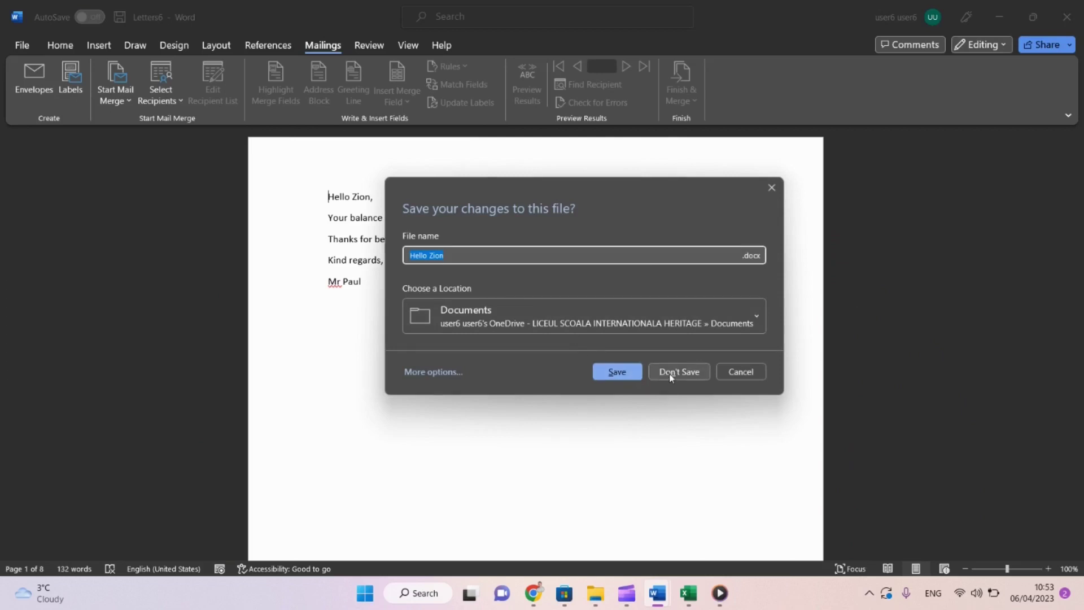
{"action": "left_click", "coordinate": [670, 373]}
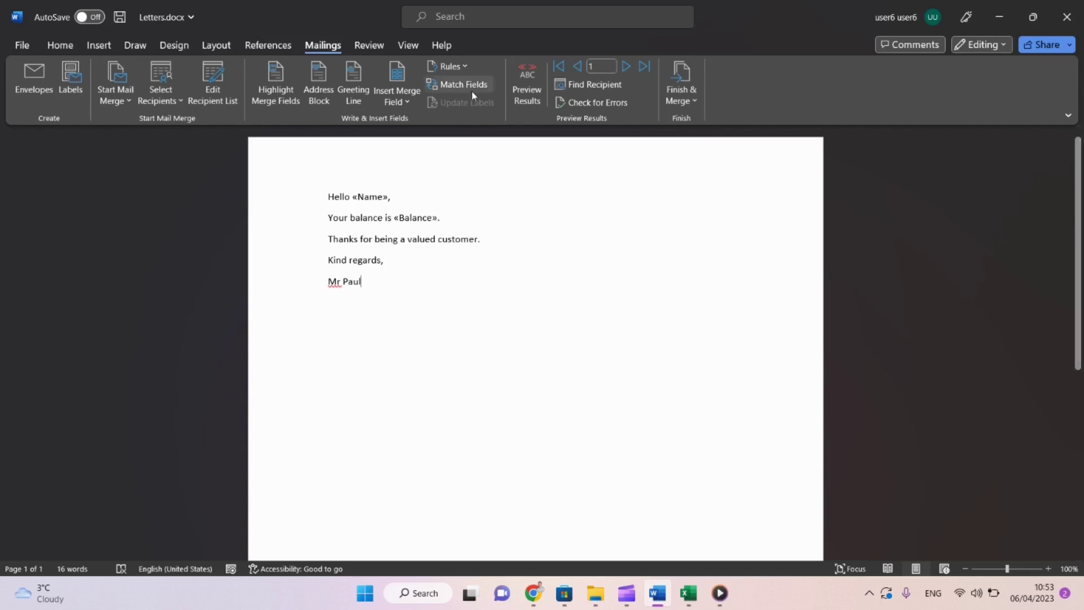
With field codes shown, replace the sign-off's FILLIN field with a { guidename } field.
{"action": "left_click", "coordinate": [467, 67]}
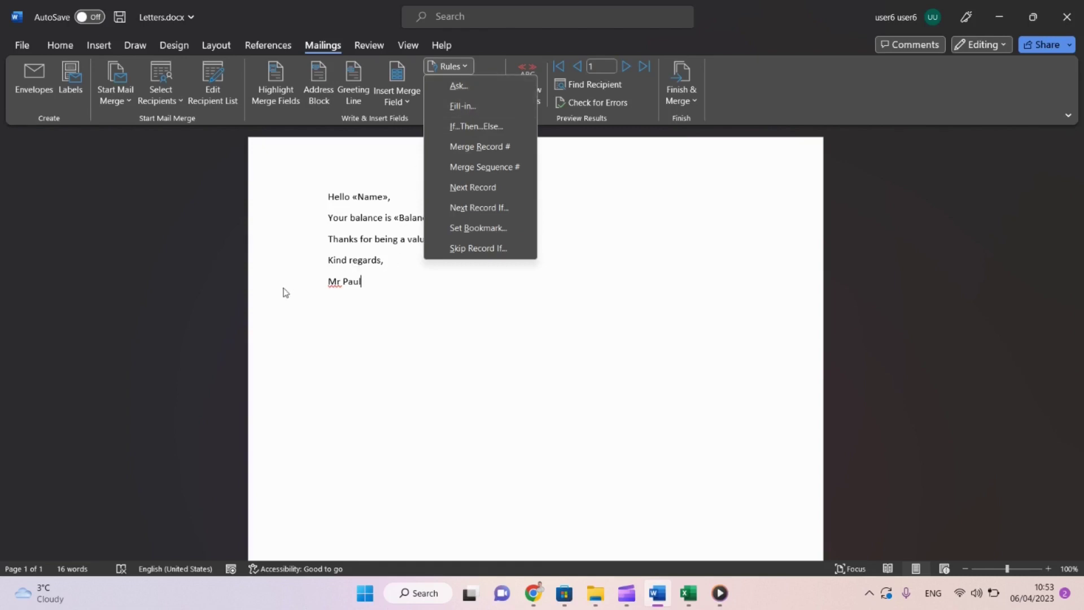
{"action": "left_click", "coordinate": [387, 298]}
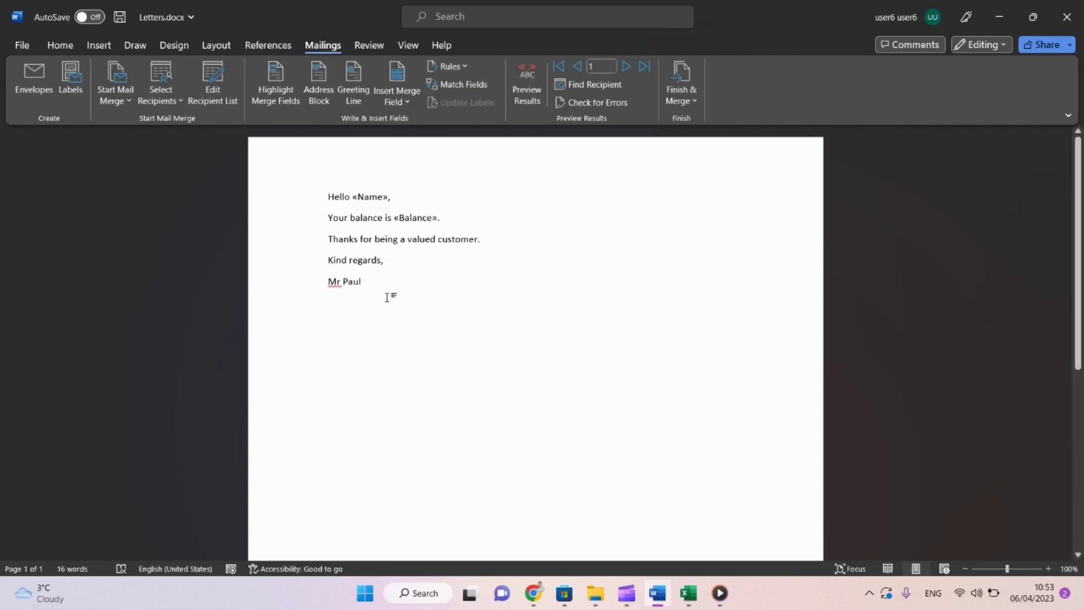
{"action": "key", "text": "alt+F9"}
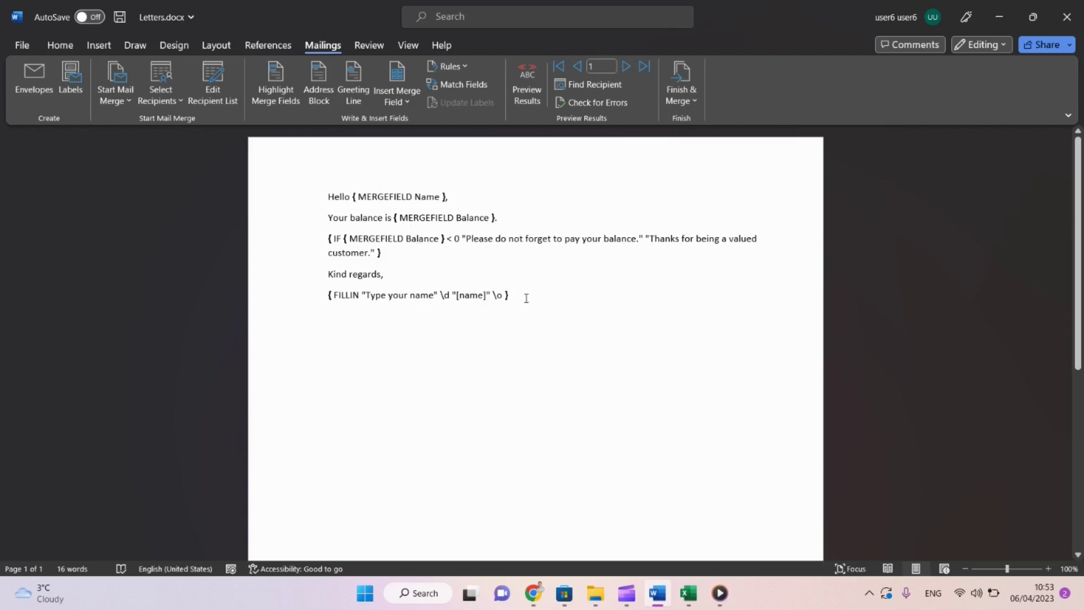
{"action": "left_click", "coordinate": [382, 305]}
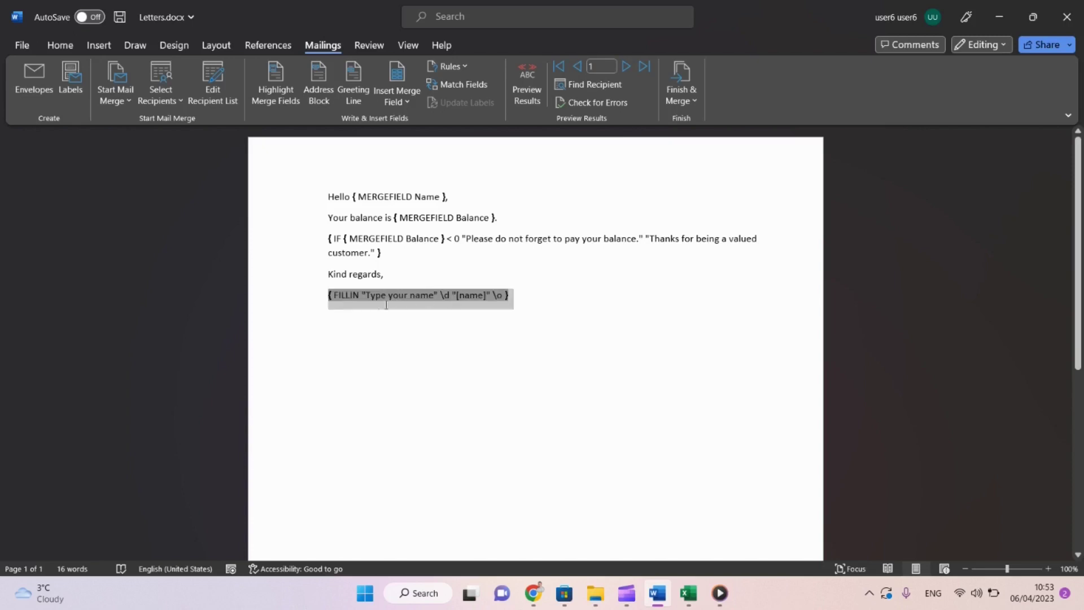
{"action": "key", "text": "Delete"}
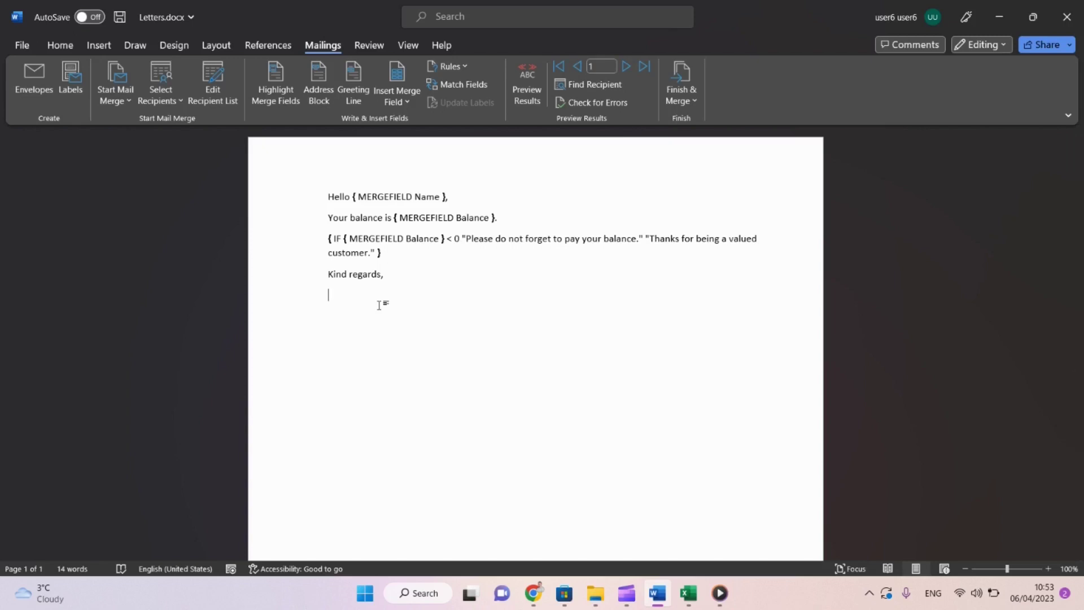
{"action": "key", "text": "ctrl+F9"}
{"action": "type", "text": "guidename"}
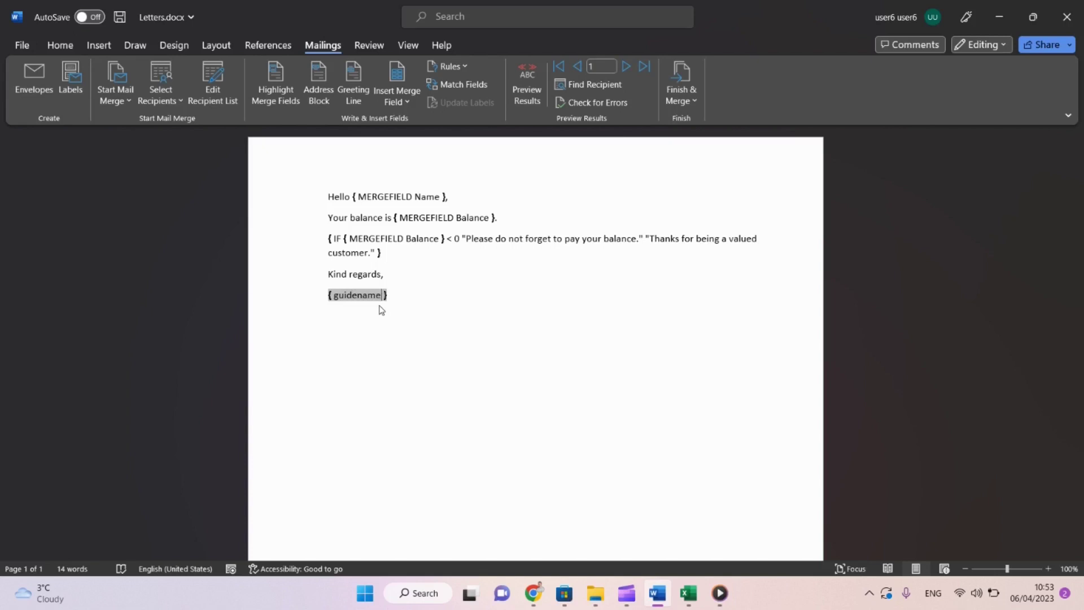
Move the guidename field onto a new line after 'Kind regards,'.
{"action": "key", "text": "End"}
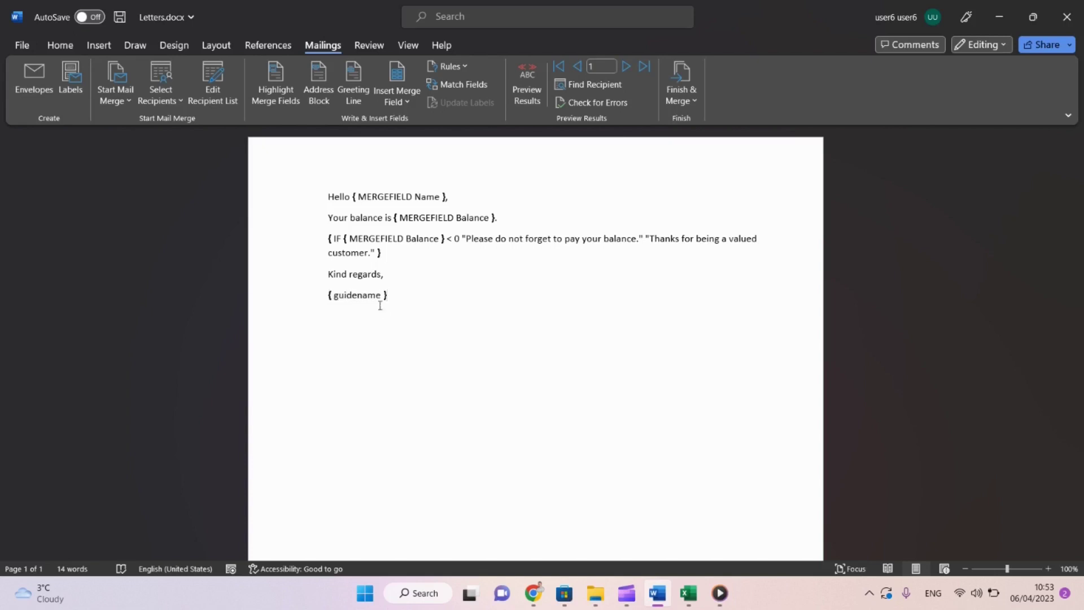
{"action": "triple_click", "coordinate": [380, 308]}
{"action": "key", "text": "ctrl+c"}
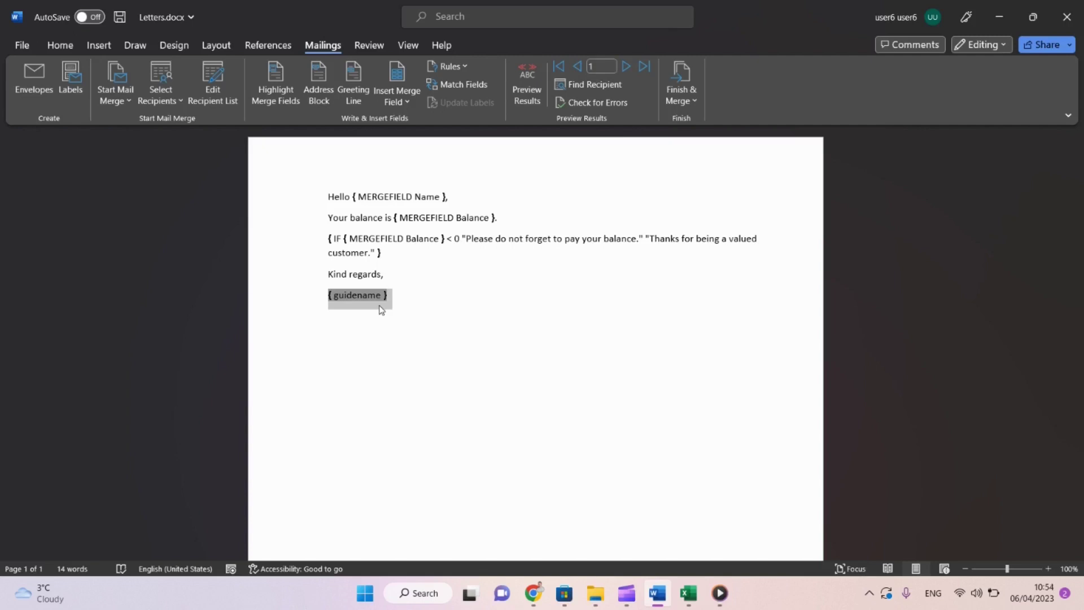
{"action": "key", "text": "BackSpace"}
{"action": "key", "text": "BackSpace"}
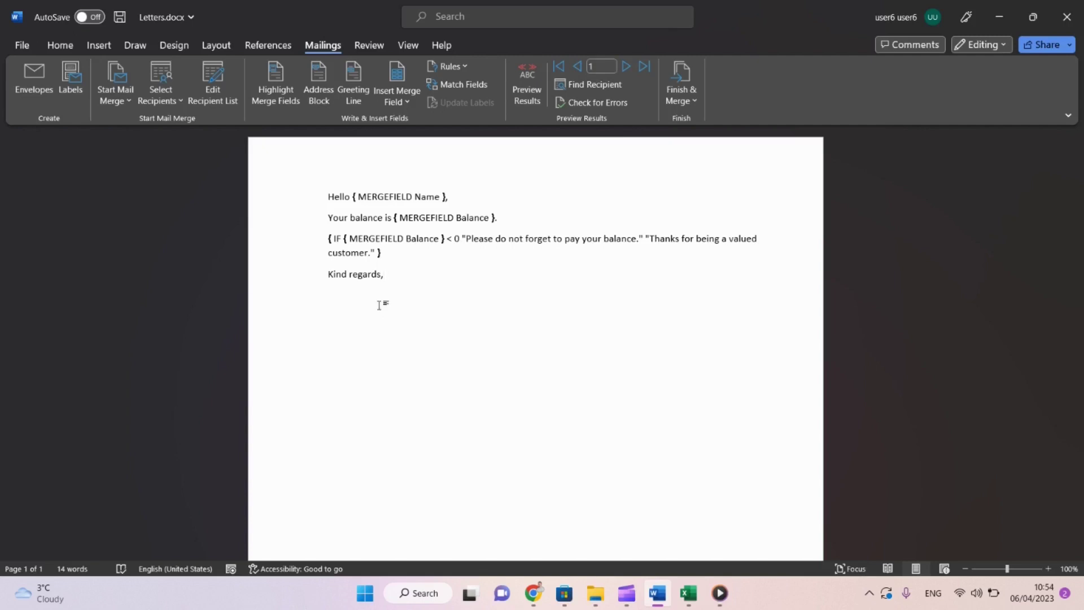
{"action": "key", "text": "Return"}
{"action": "key", "text": "ctrl+v"}
Above the balance line, type 'My name is { guidename }, and I will be your guide'.
{"action": "key", "text": "Up"}
{"action": "key", "text": "Up"}
{"action": "key", "text": "shift+Up"}
{"action": "key", "text": "shift+Up"}
{"action": "key", "text": "Up"}
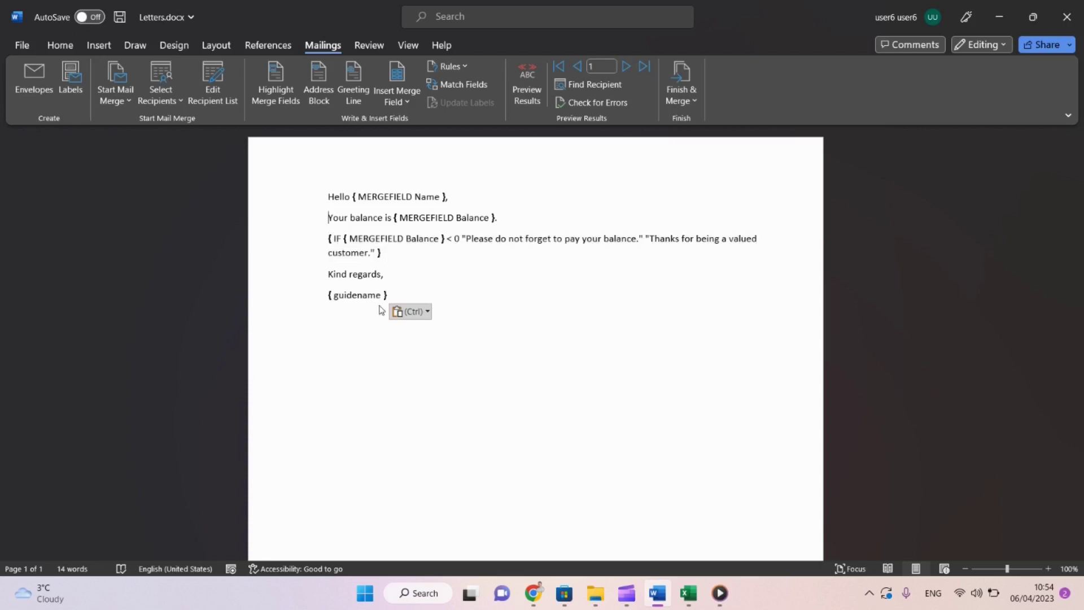
{"action": "key", "text": "Return"}
{"action": "key", "text": "Up"}
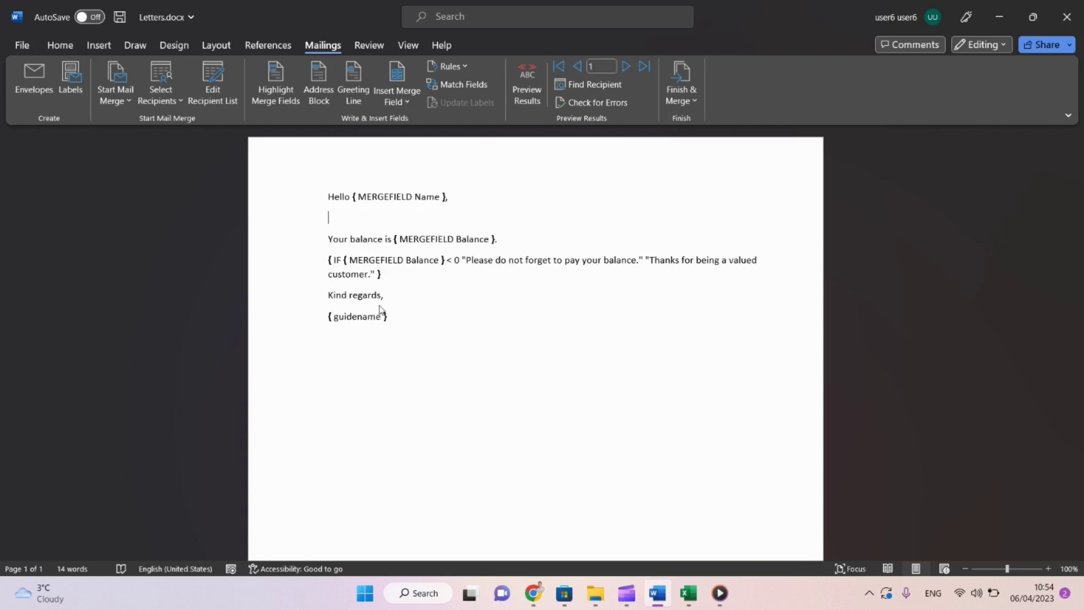
{"action": "type", "text": "My name is"}
{"action": "key", "text": "ctrl+v"}
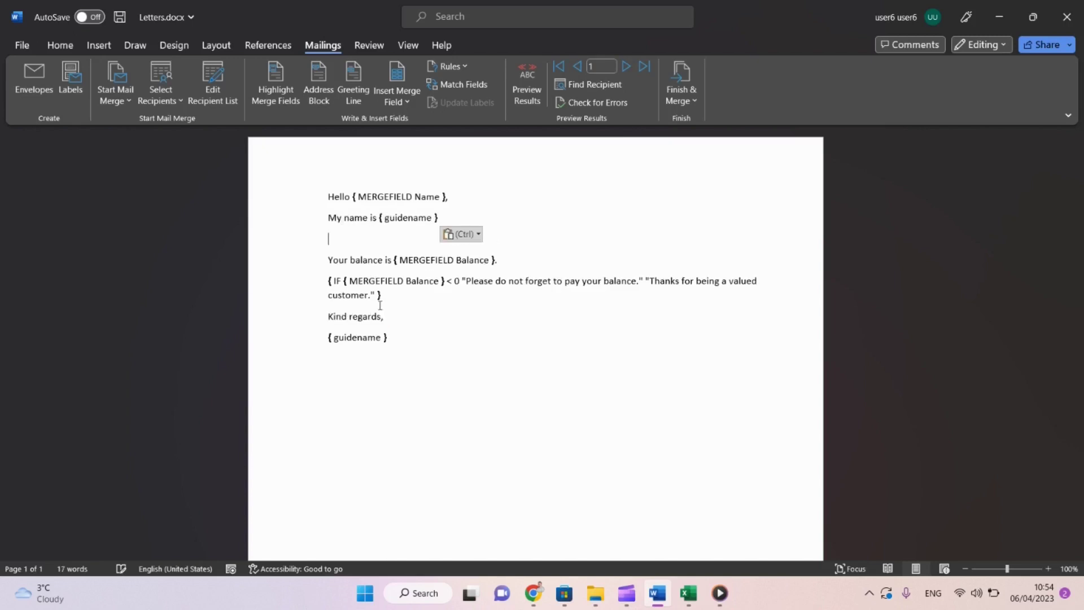
{"action": "key", "text": "BackSpace"}
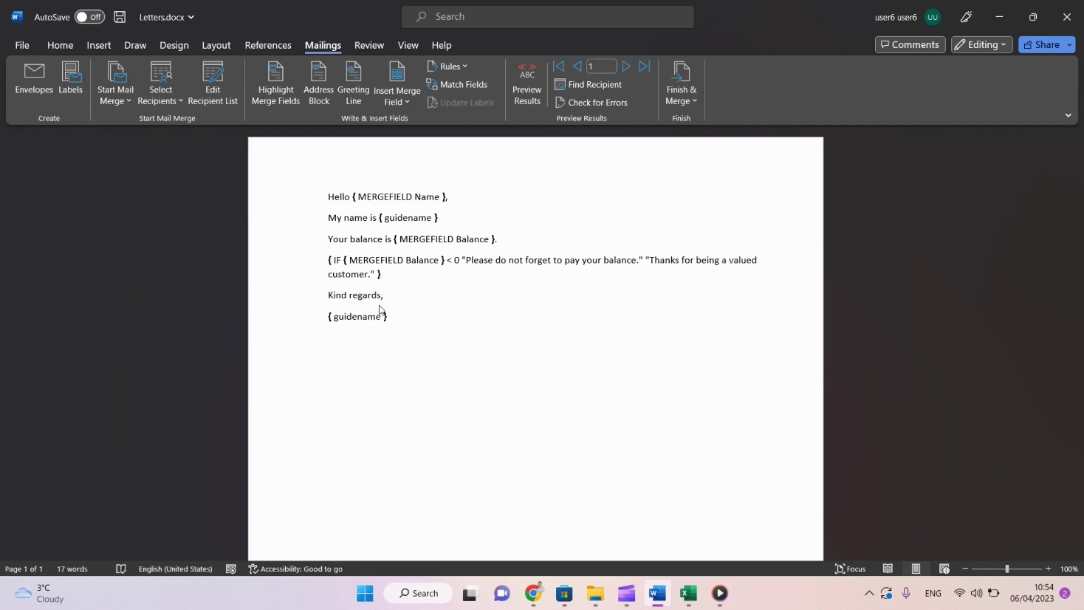
{"action": "type", "text": "}, and I will n"}
{"action": "key", "text": "BackSpace"}
{"action": "type", "text": "be your guide."}
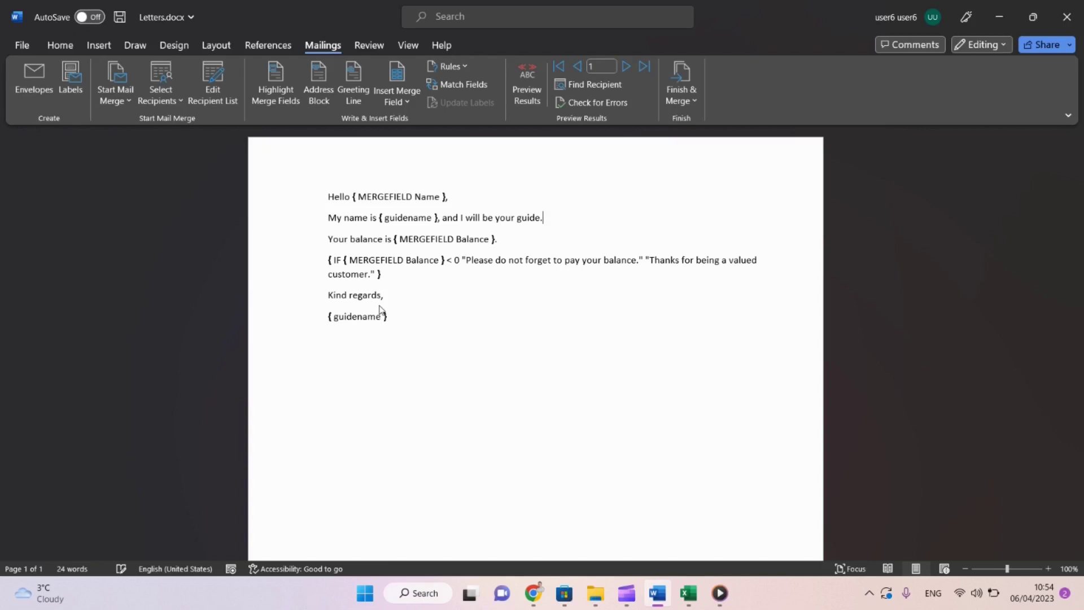
Fix the spacing inside the guidename field, save the letter, and show field results.
{"action": "key", "text": "ctrl+Left"}
{"action": "key", "text": "Left"}
{"action": "key", "text": "Left"}
{"action": "key", "text": "Left"}
{"action": "key", "text": "Left"}
{"action": "key", "text": "Left"}
{"action": "key", "text": "Left"}
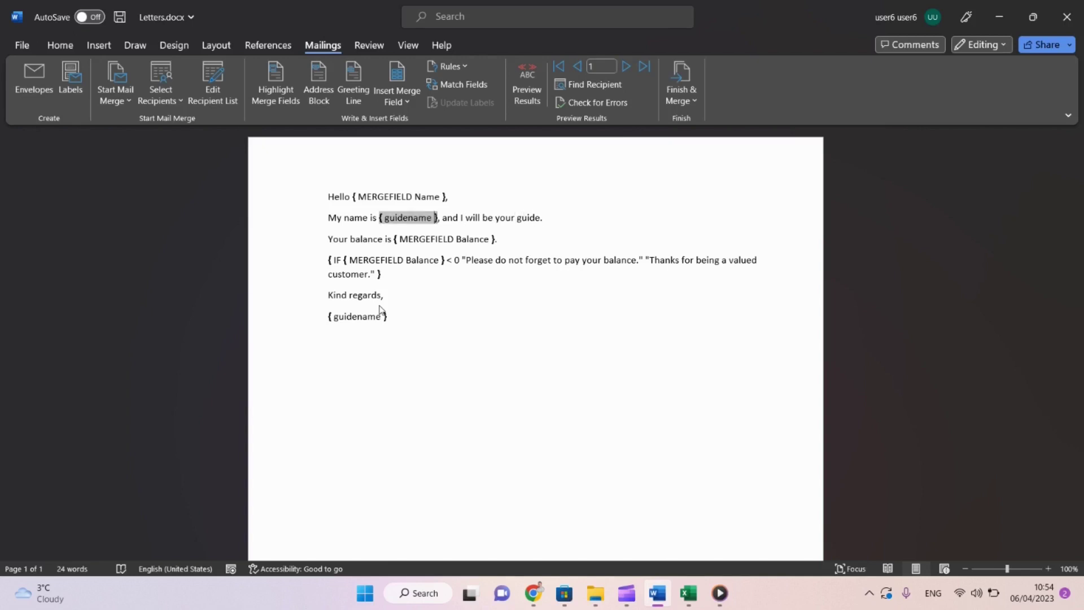
{"action": "key", "text": "BackSpace"}
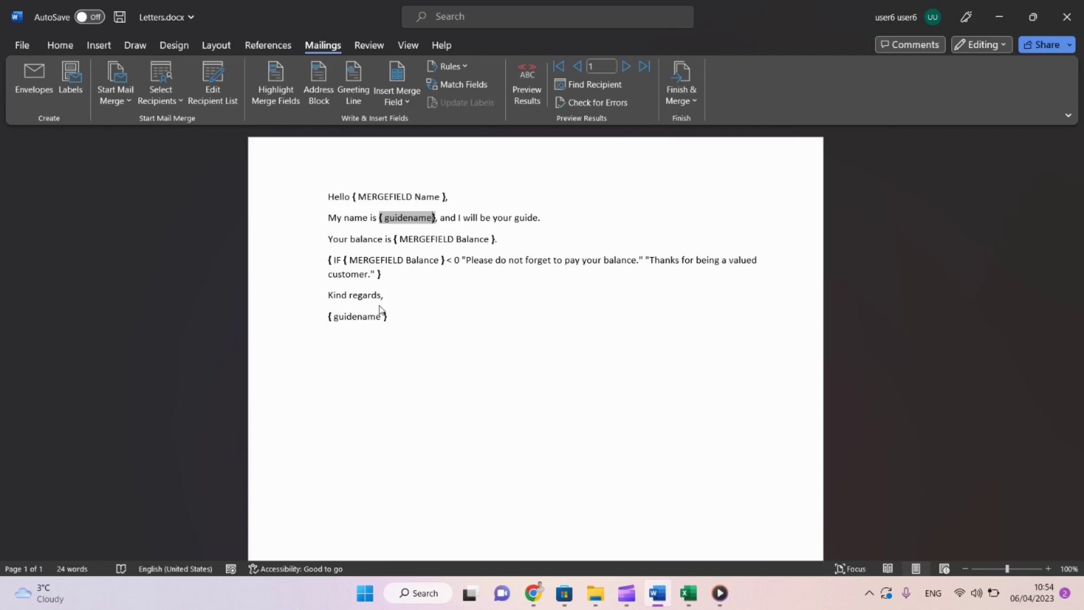
{"action": "key", "text": "Down"}
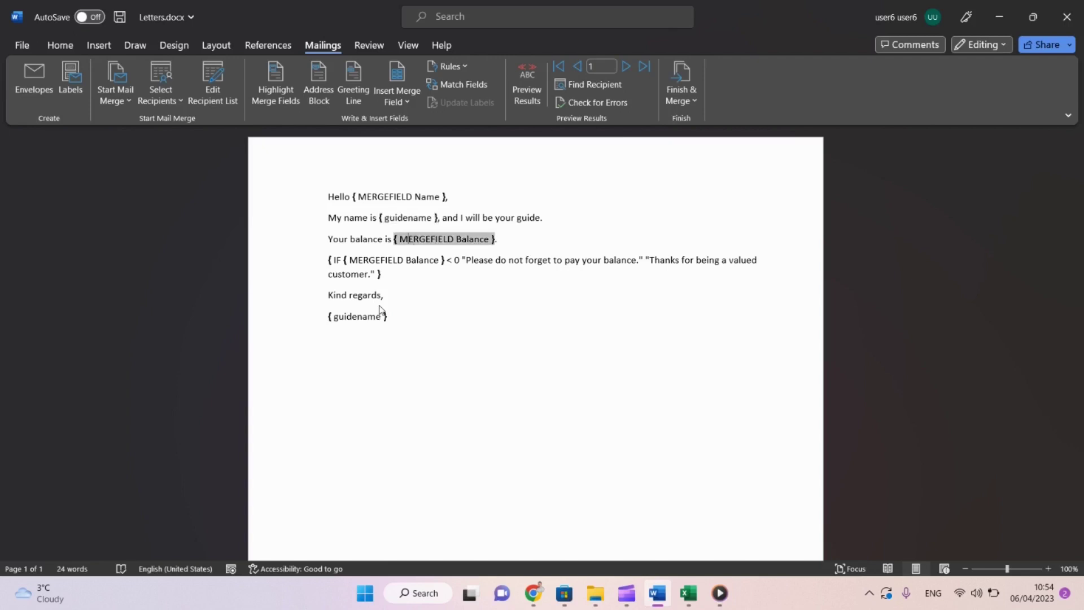
{"action": "key", "text": "Left"}
{"action": "key", "text": "Left"}
{"action": "key", "text": "Left"}
{"action": "key", "text": "Left"}
{"action": "key", "text": "Left"}
{"action": "key", "text": "Left"}
{"action": "key", "text": "Left"}
{"action": "key", "text": "Left"}
{"action": "key", "text": "Left"}
{"action": "key", "text": "Left"}
{"action": "key", "text": "Left"}
{"action": "key", "text": "Left"}
{"action": "key", "text": "Left"}
{"action": "key", "text": "Left"}
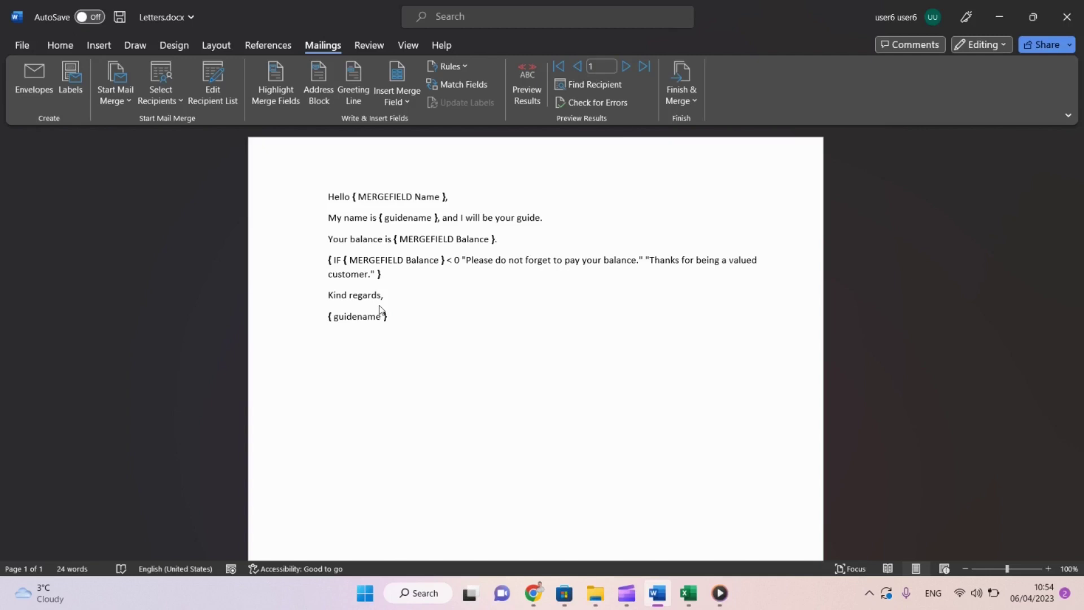
{"action": "key", "text": "Right"}
{"action": "key", "text": "Right"}
{"action": "key", "text": "Right"}
{"action": "key", "text": "Right"}
{"action": "key", "text": "Right"}
{"action": "key", "text": "Right"}
{"action": "key", "text": "Down"}
{"action": "key", "text": "Down"}
{"action": "key", "text": "Down"}
{"action": "key", "text": "Down"}
{"action": "key", "text": "Down"}
{"action": "key", "text": "Down"}
{"action": "key", "text": "Up"}
{"action": "key", "text": "Up"}
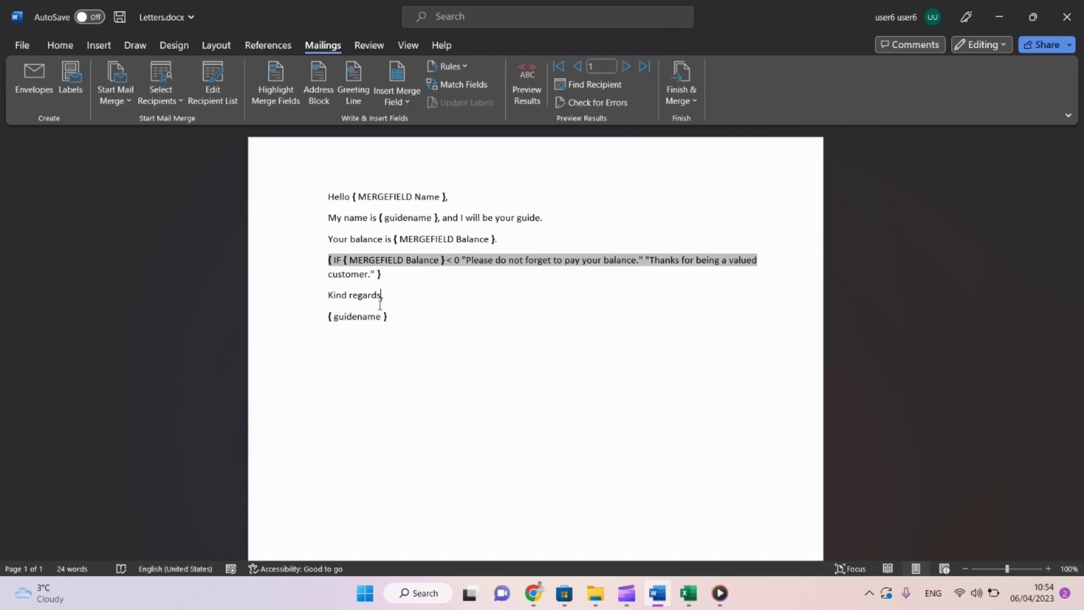
{"action": "key", "text": "ctrl+s"}
{"action": "key", "text": "alt+F9"}
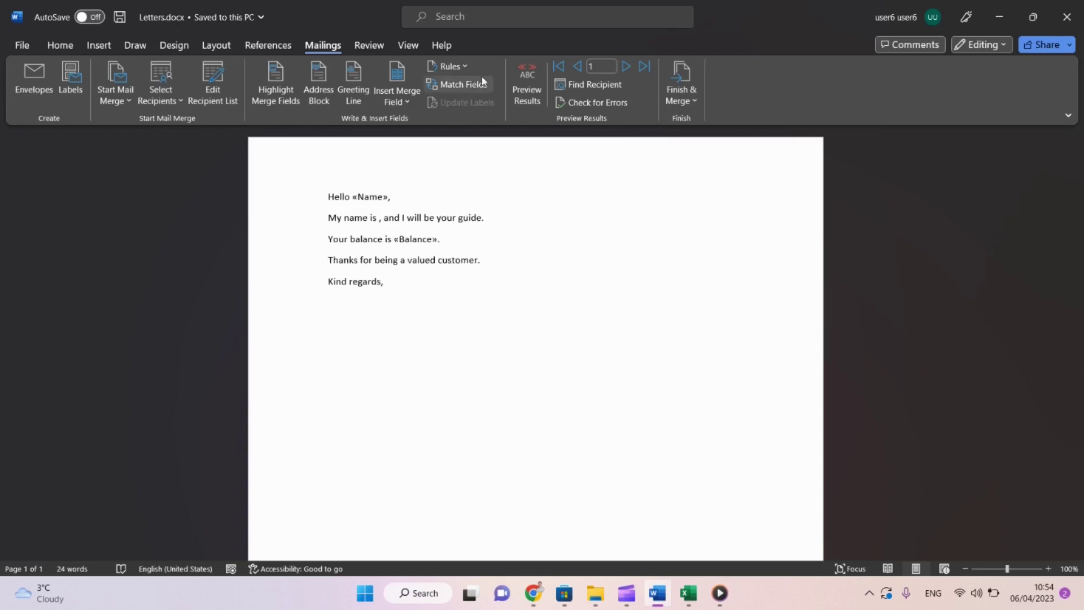
Place the insertion point before 'Hello' at the start of the letter.
{"action": "left_click", "coordinate": [450, 66]}
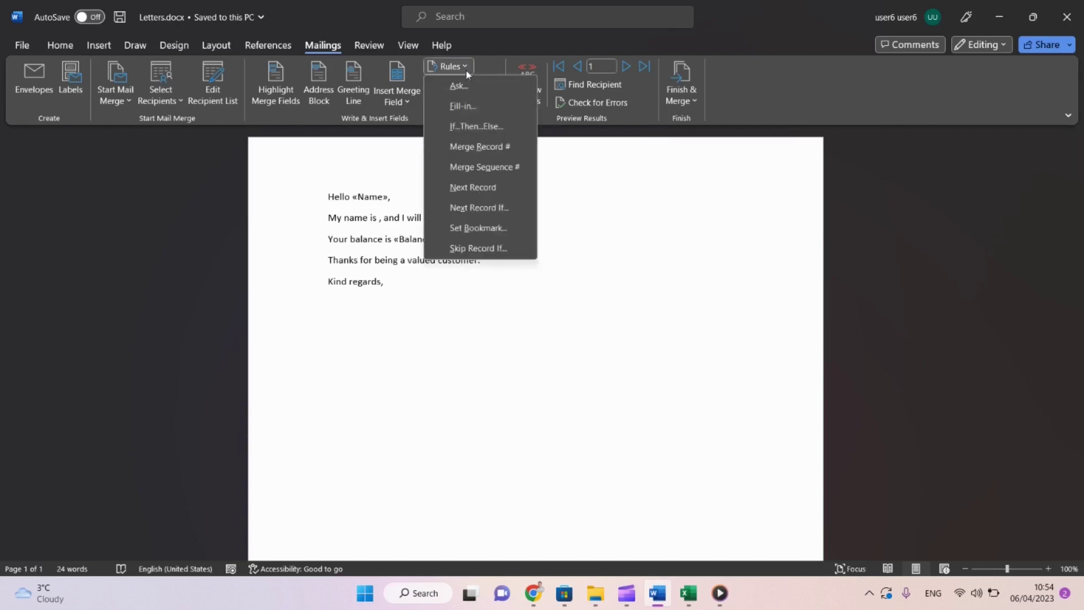
{"action": "left_click", "coordinate": [462, 88]}
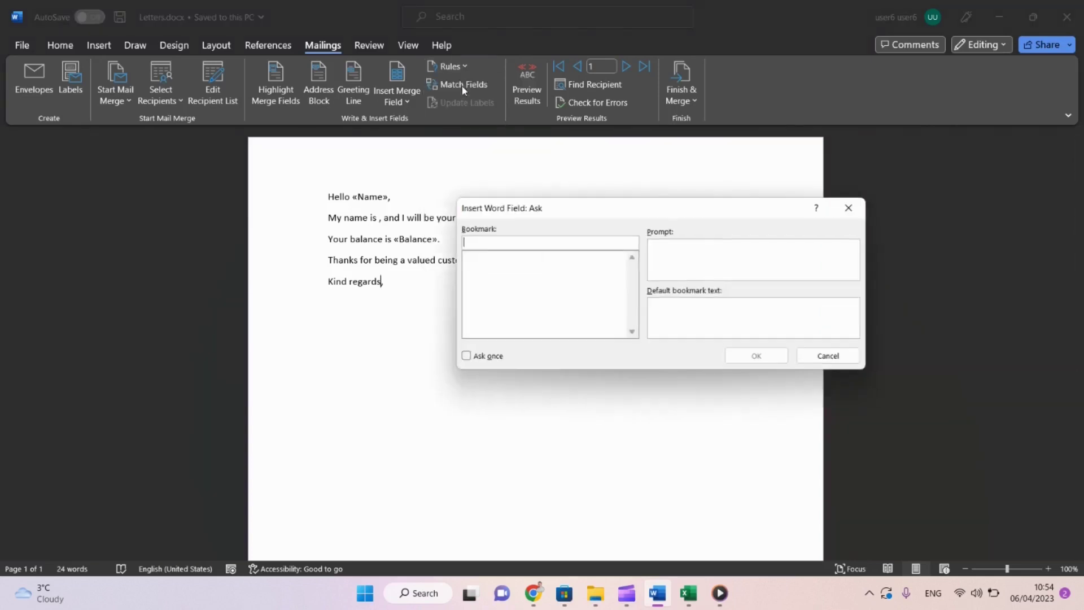
{"action": "key", "text": "Escape"}
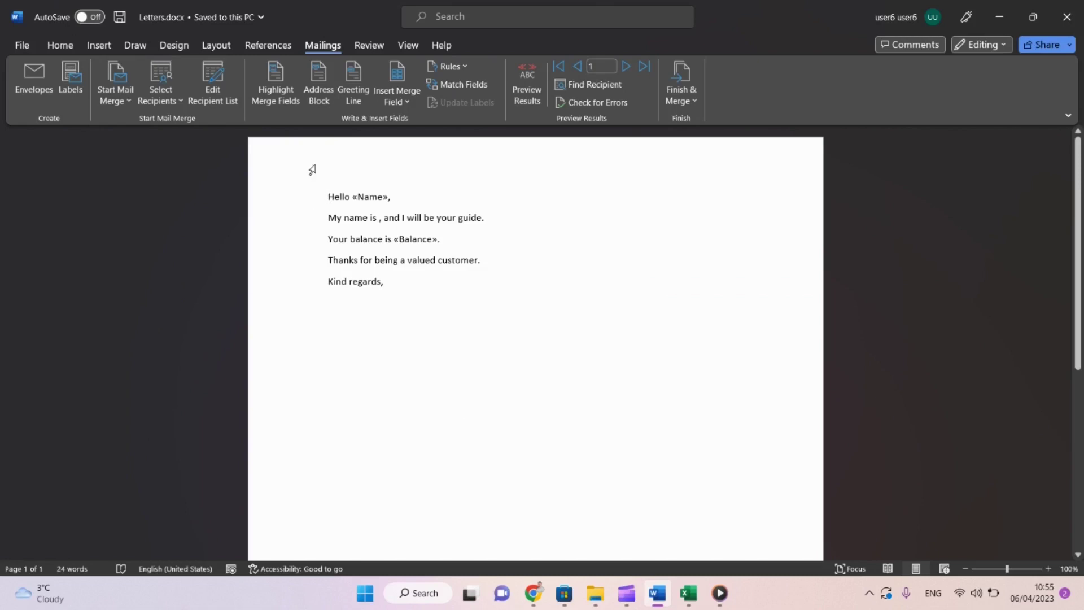
{"action": "left_click", "coordinate": [327, 196]}
Insert an Ask-once field for guidename prompting 'Input your name', default '[name]', answered with the guide's name.
{"action": "left_click", "coordinate": [450, 67]}
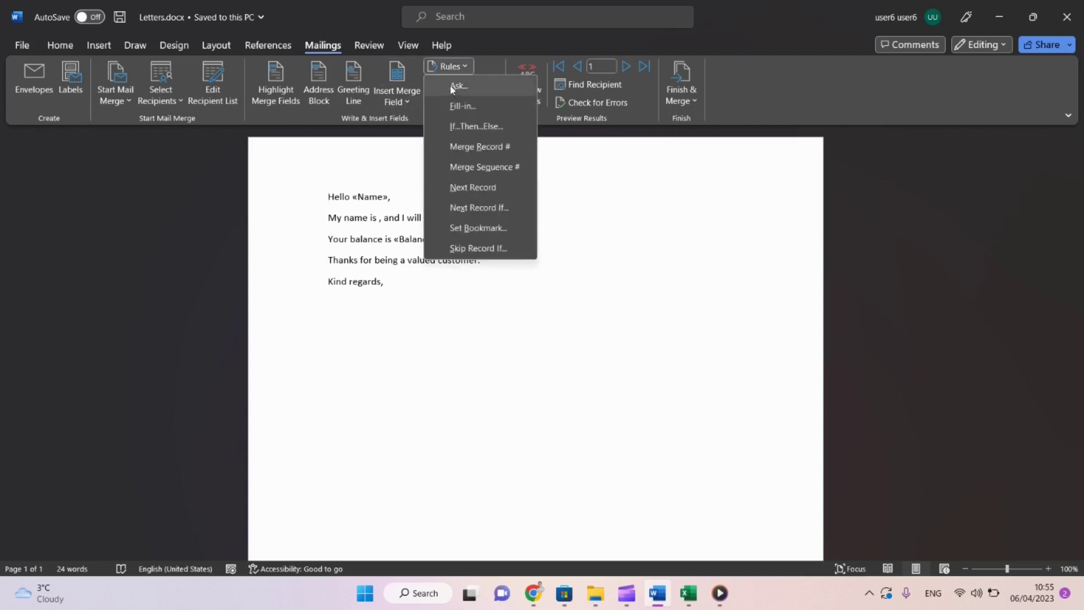
{"action": "left_click", "coordinate": [457, 87]}
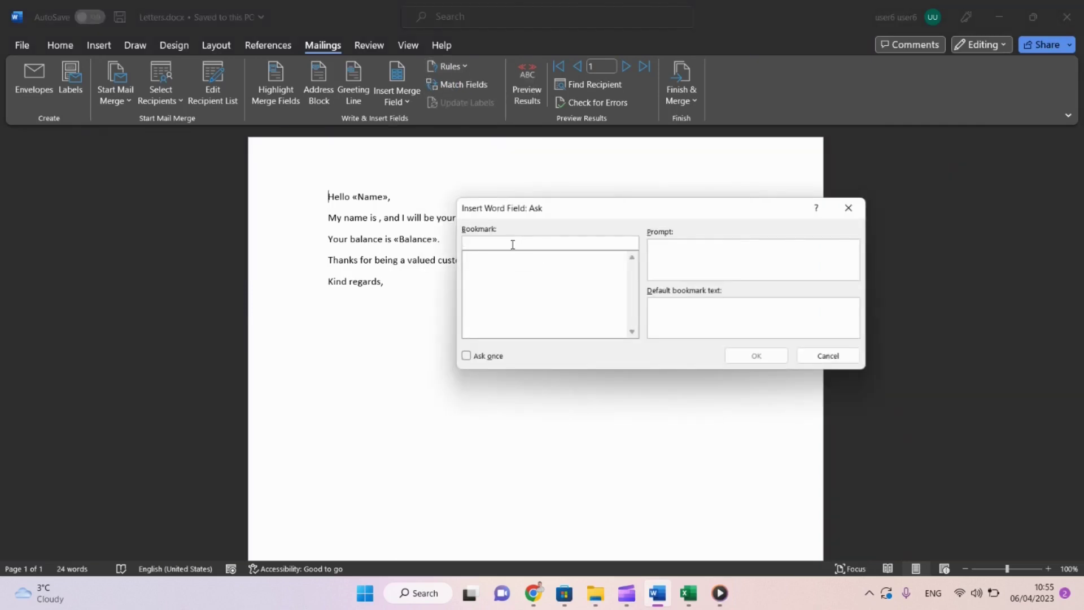
{"action": "type", "text": "guidename"}
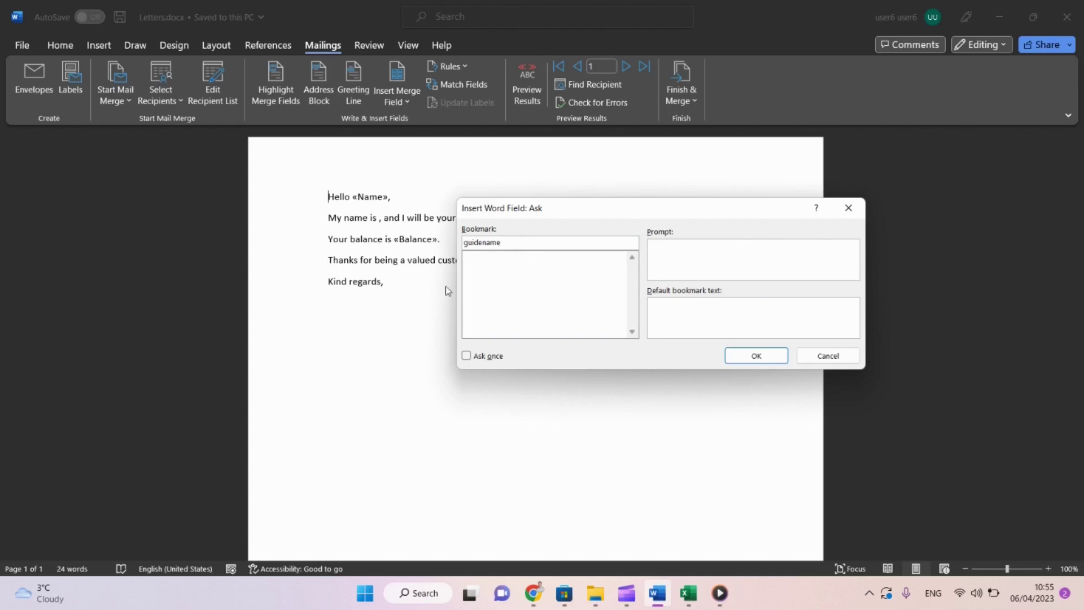
{"action": "left_click", "coordinate": [466, 356]}
{"action": "left_click", "coordinate": [686, 256]}
{"action": "type", "text": "Input your name"}
{"action": "left_click", "coordinate": [690, 310]}
{"action": "type", "text": "[name"}
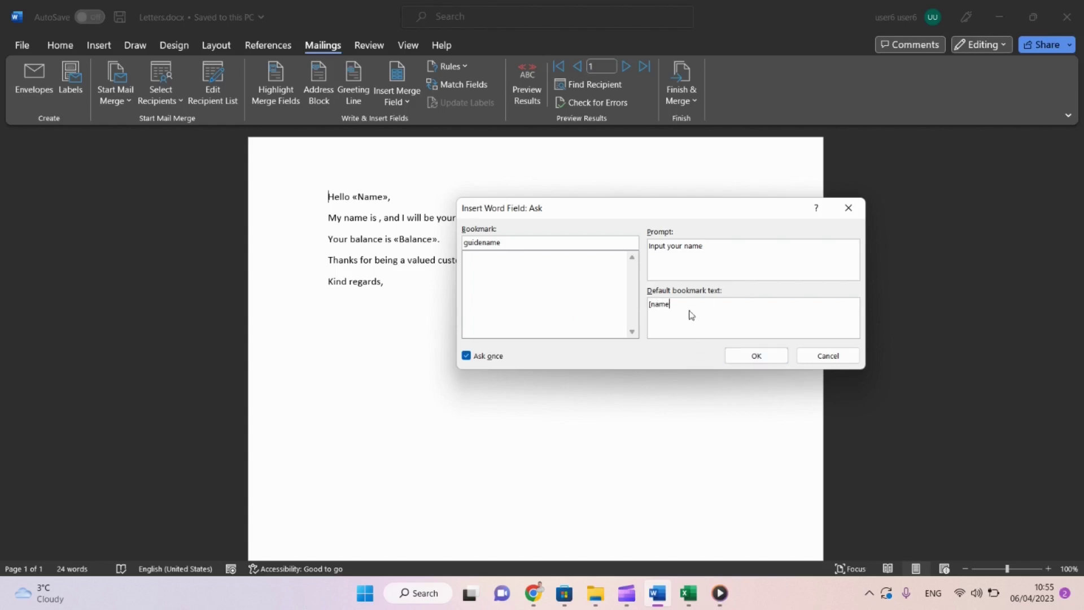
{"action": "left_click", "coordinate": [758, 358]}
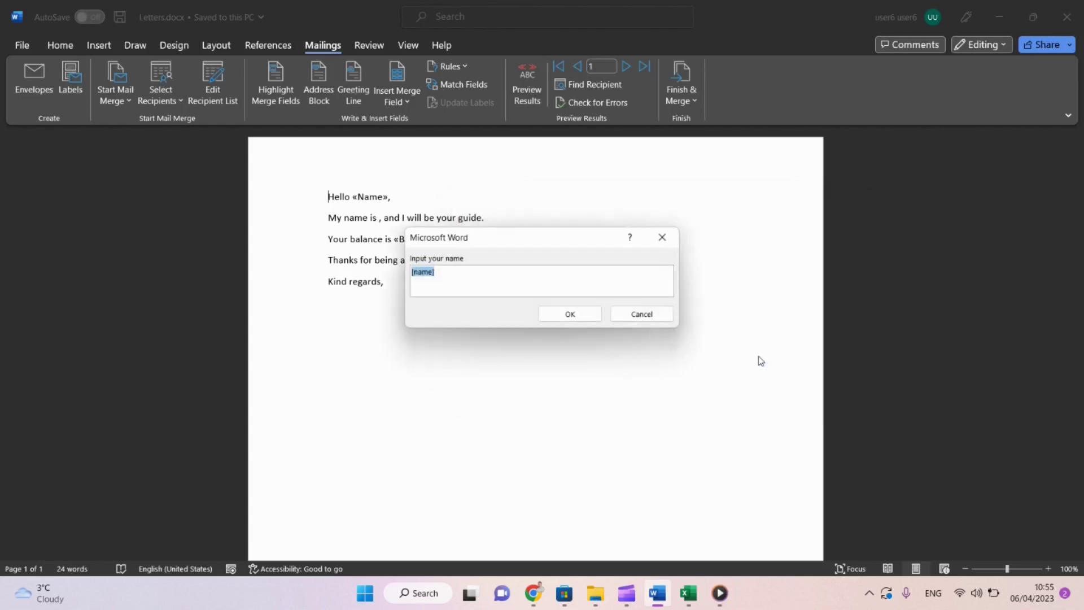
{"action": "type", "text": "Mr Paul"}
{"action": "left_click", "coordinate": [542, 314]}
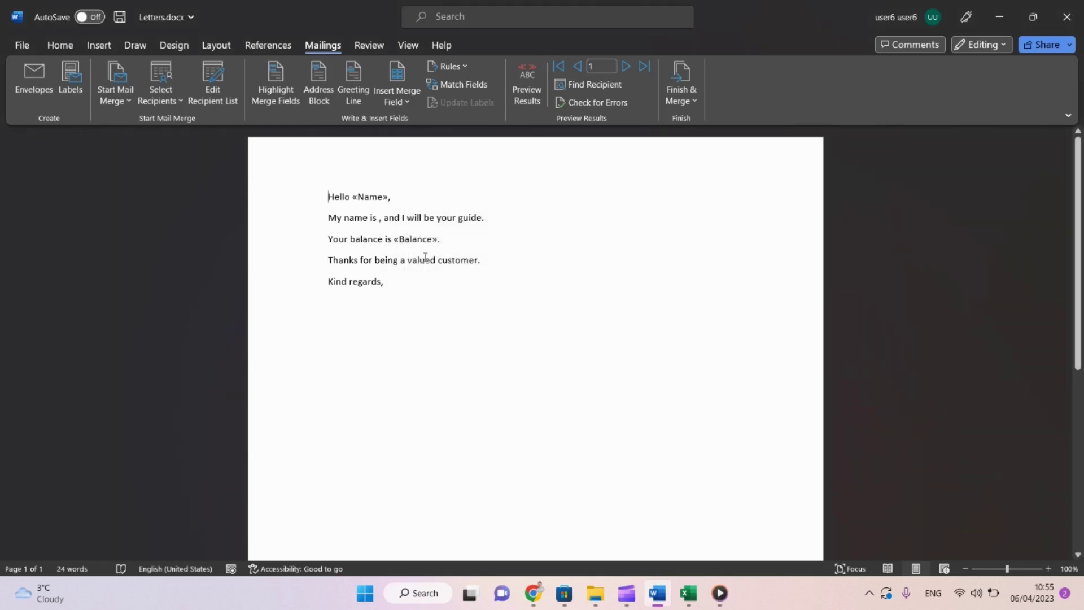
Show field codes and select the guidename bookmark name in the ASK field.
{"action": "left_click", "coordinate": [415, 240]}
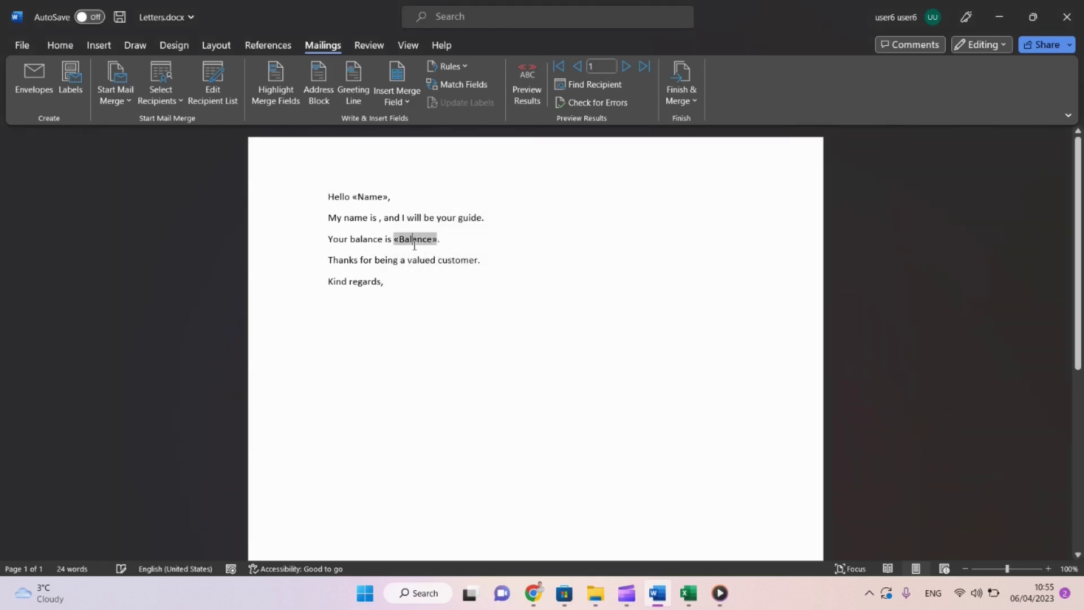
{"action": "key", "text": "alt+F9"}
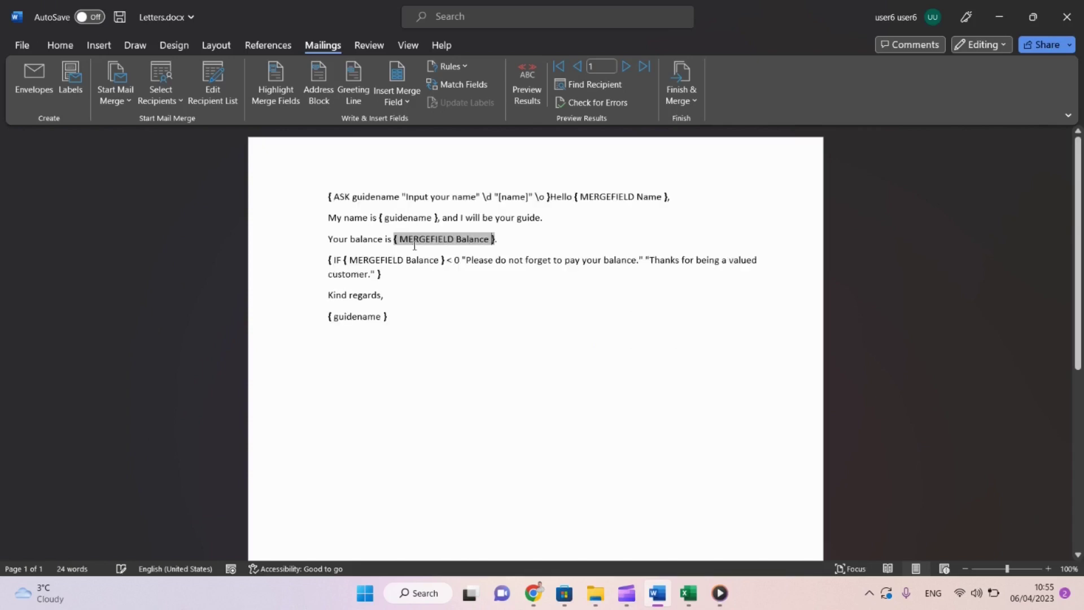
{"action": "left_click", "coordinate": [433, 223]}
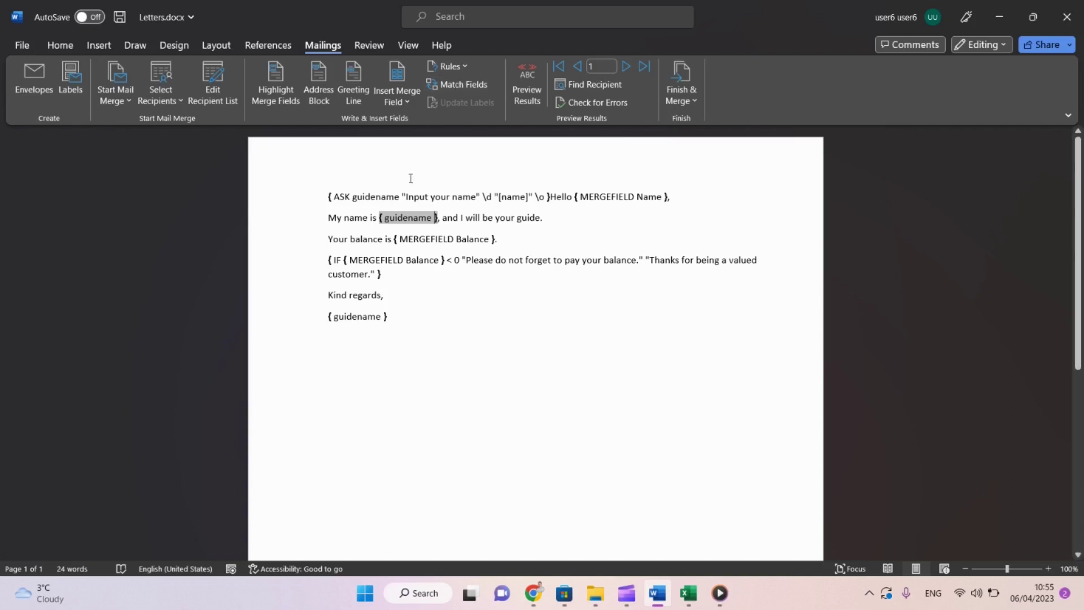
{"action": "left_click", "coordinate": [465, 68]}
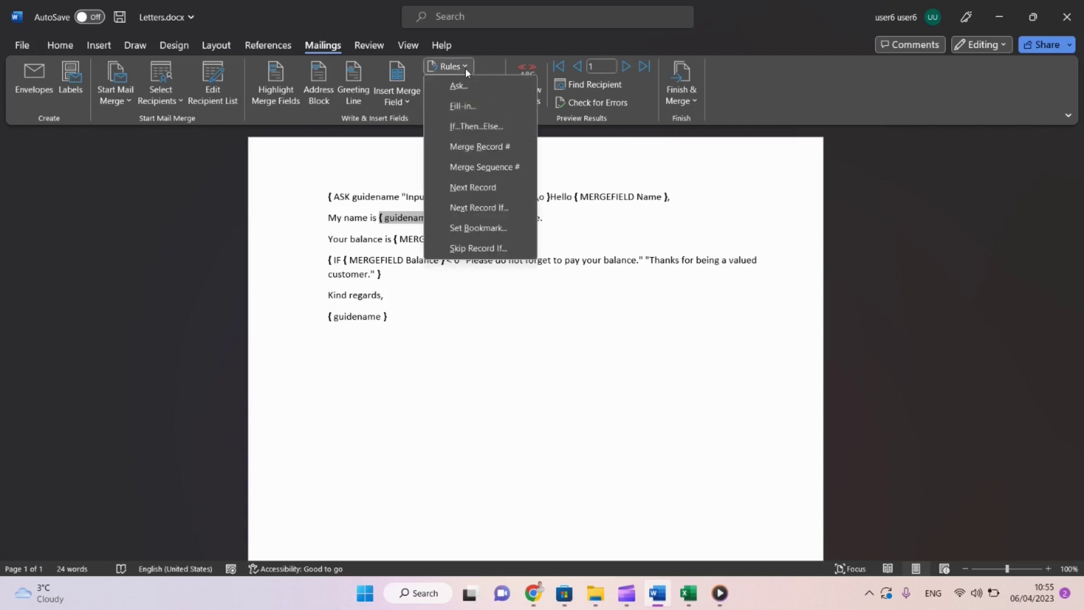
{"action": "left_click", "coordinate": [367, 193]}
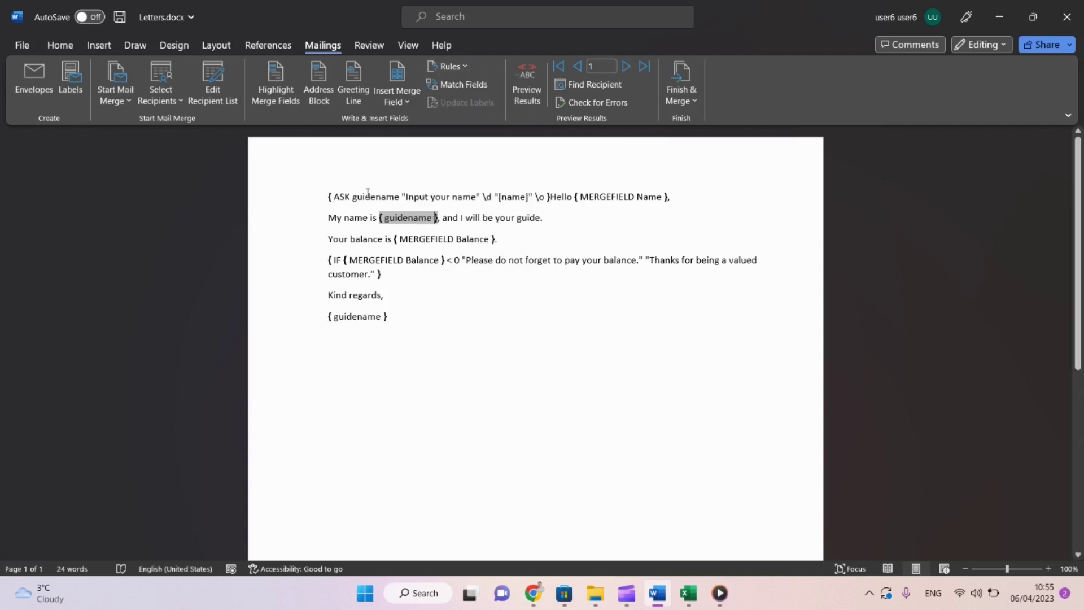
{"action": "left_click", "coordinate": [367, 193]}
{"action": "double_click", "coordinate": [367, 195]}
{"action": "key", "text": "ctrl+c"}
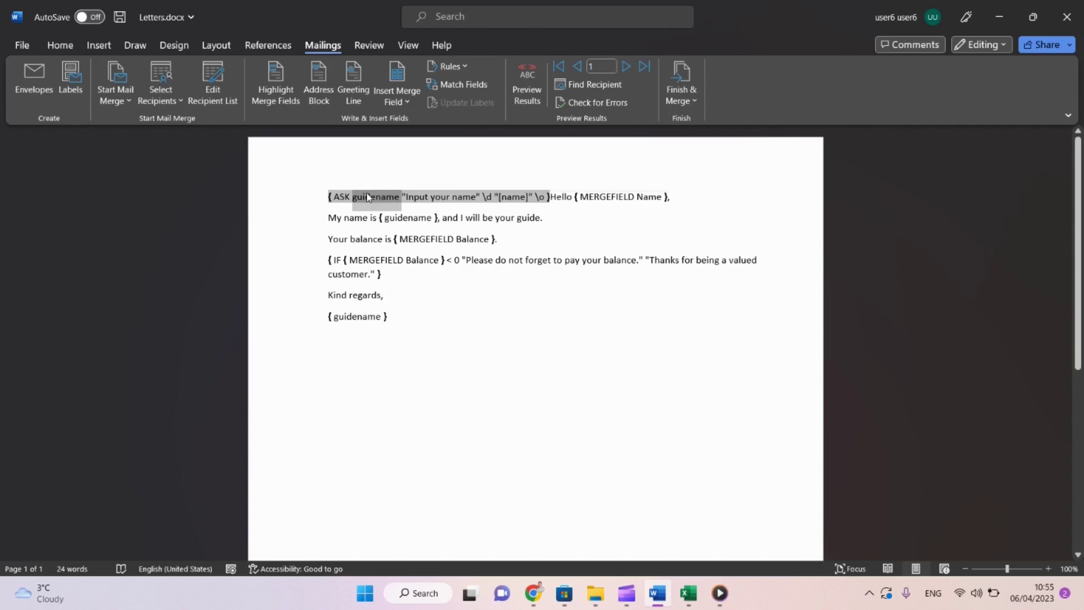
Paste the bookmark name into the guide-line and sign-off guidename fields, then show field results.
{"action": "double_click", "coordinate": [400, 222]}
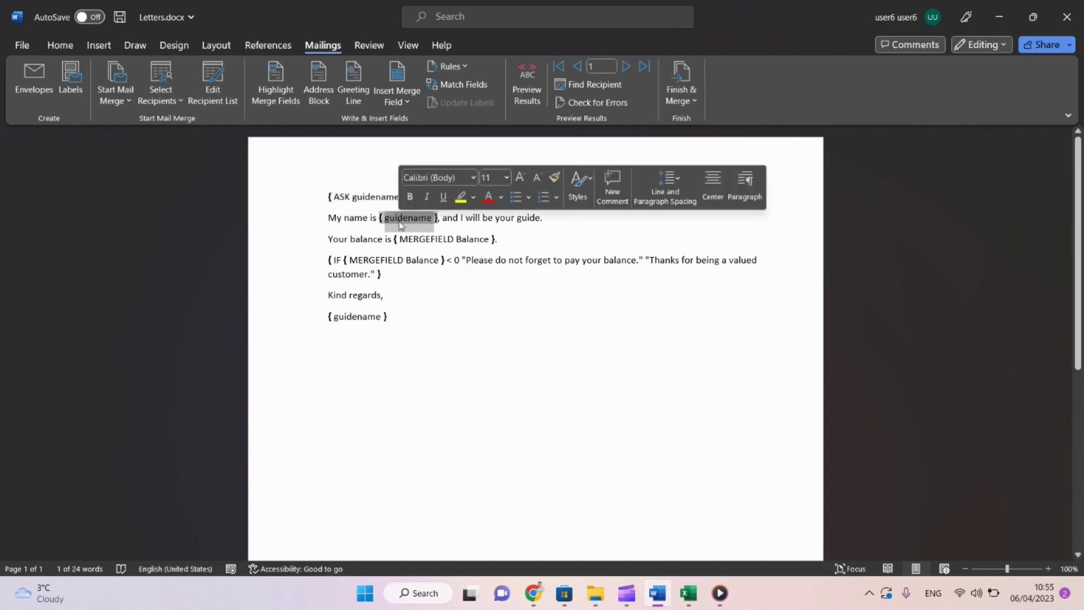
{"action": "key", "text": "ctrl+v"}
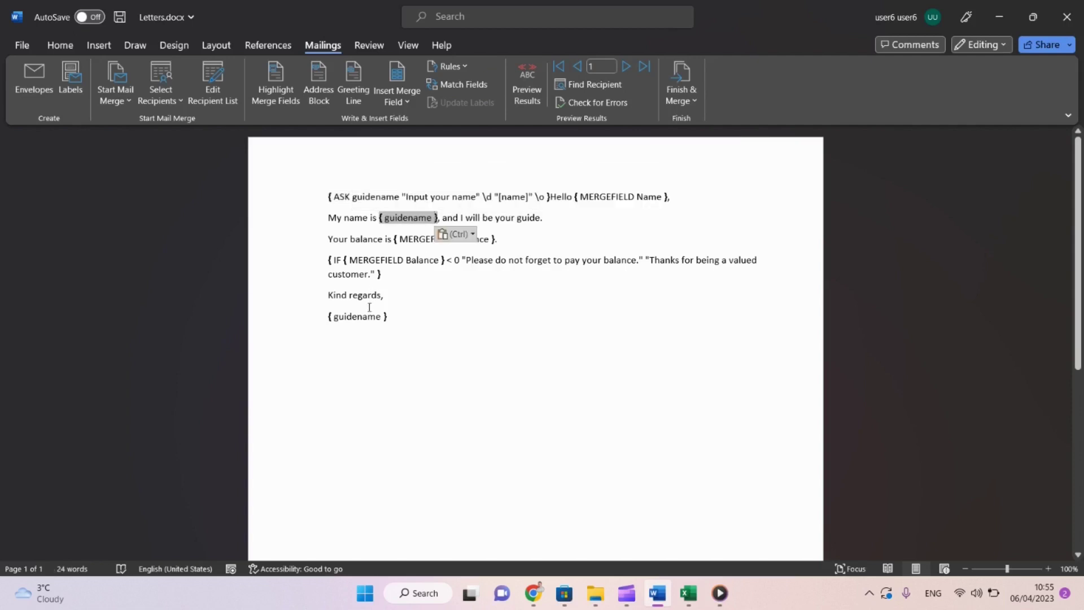
{"action": "left_click", "coordinate": [368, 318]}
{"action": "double_click", "coordinate": [368, 317]}
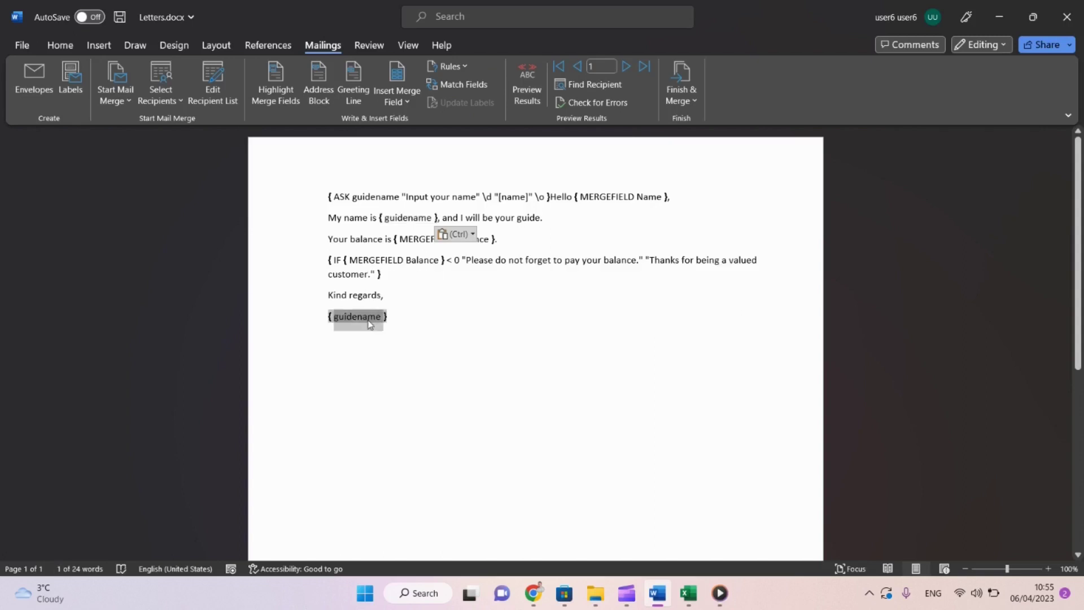
{"action": "key", "text": "ctrl+v"}
{"action": "left_click", "coordinate": [404, 306]}
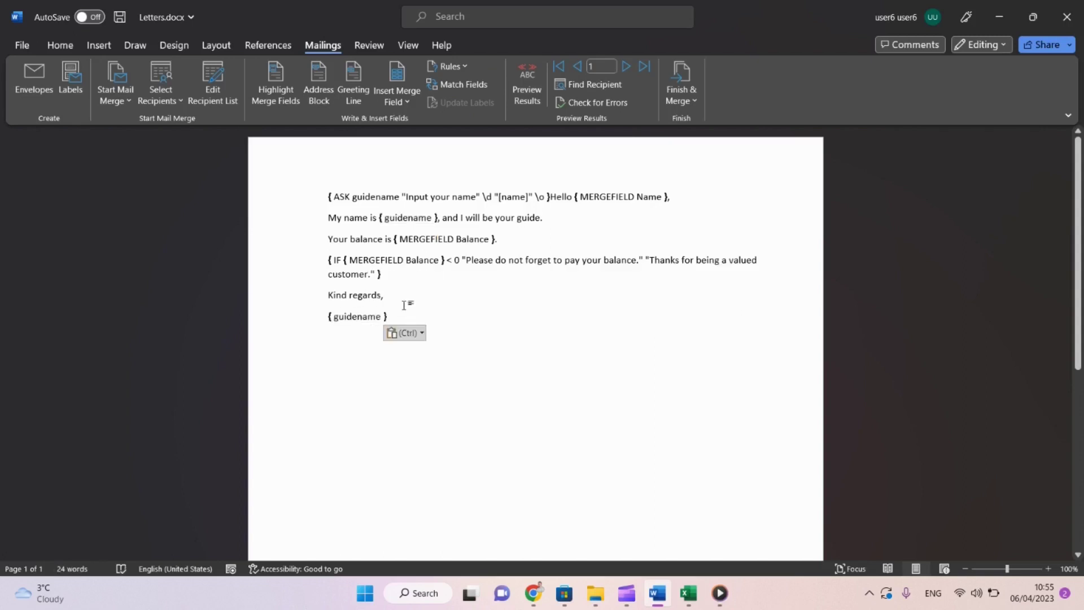
{"action": "key", "text": "alt+F9"}
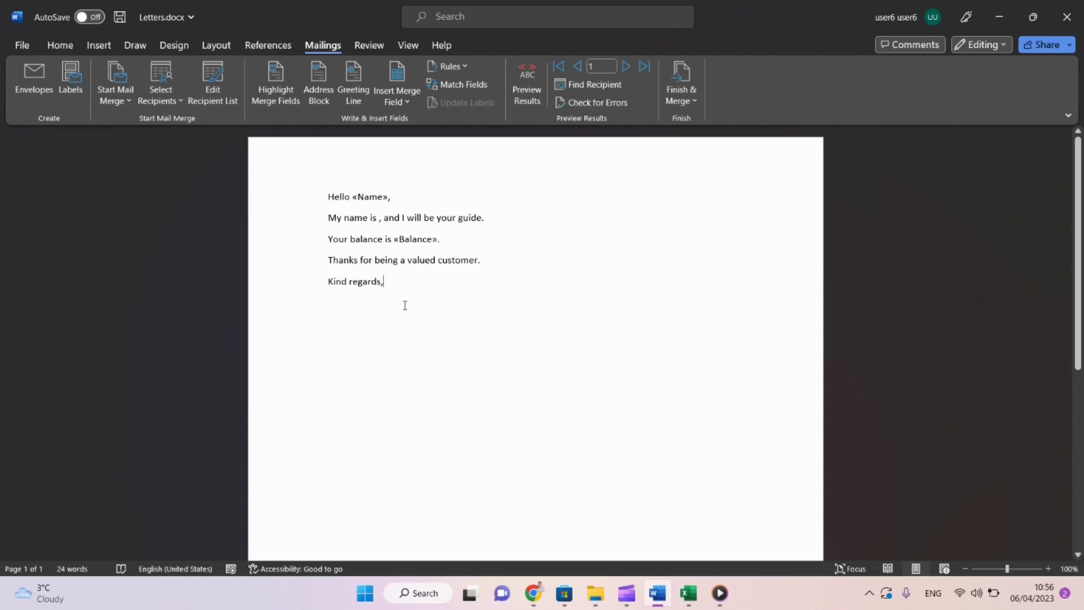
Save the template and merge all records into individual letters, entering the guide's name at the prompt.
{"action": "key", "text": "ctrl+s"}
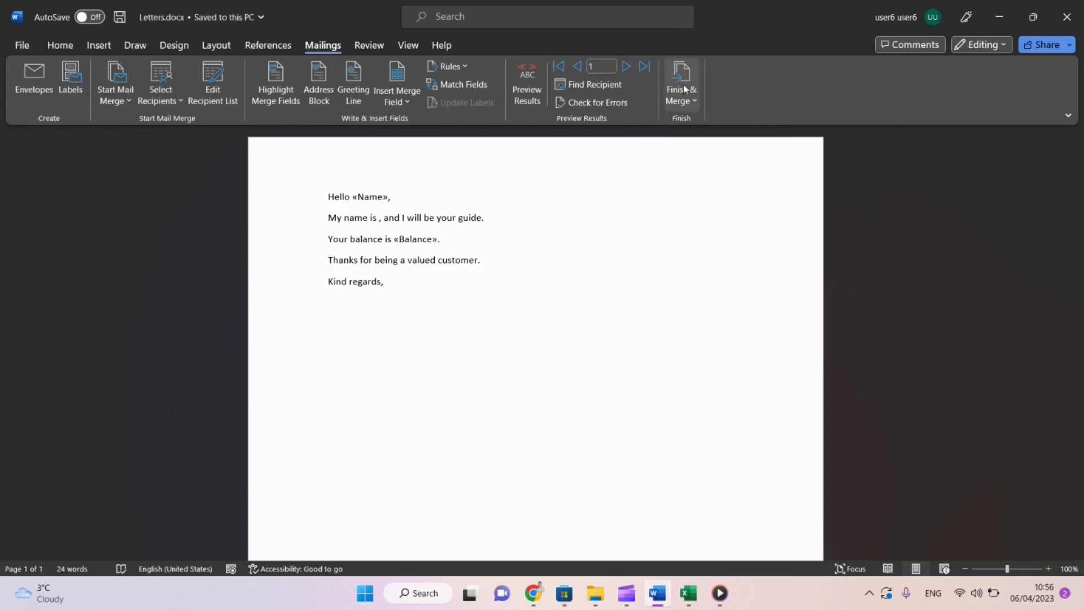
{"action": "left_click", "coordinate": [681, 93]}
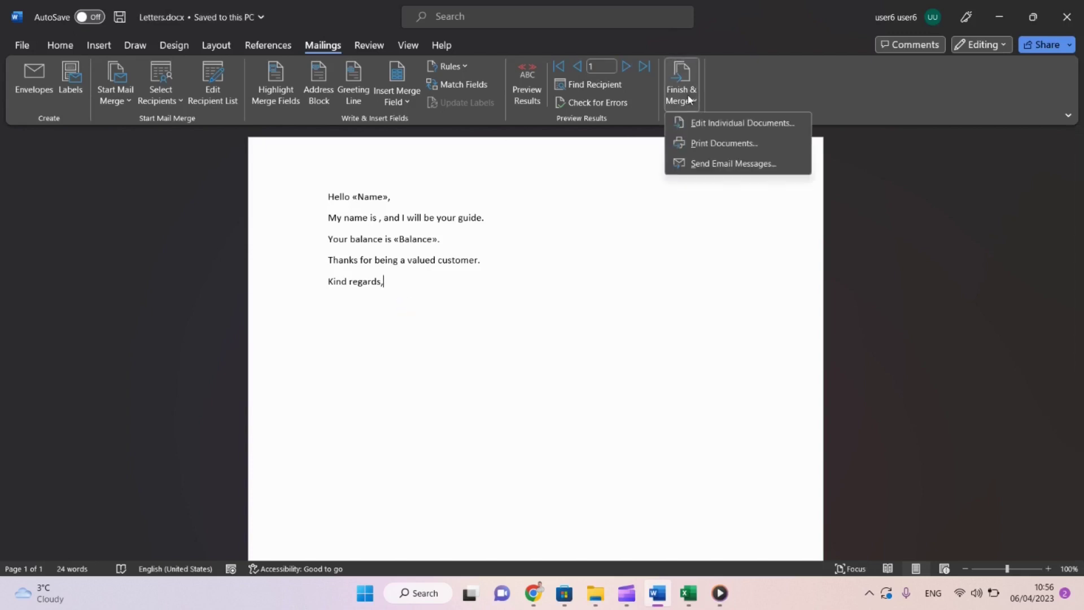
{"action": "left_click", "coordinate": [700, 124]}
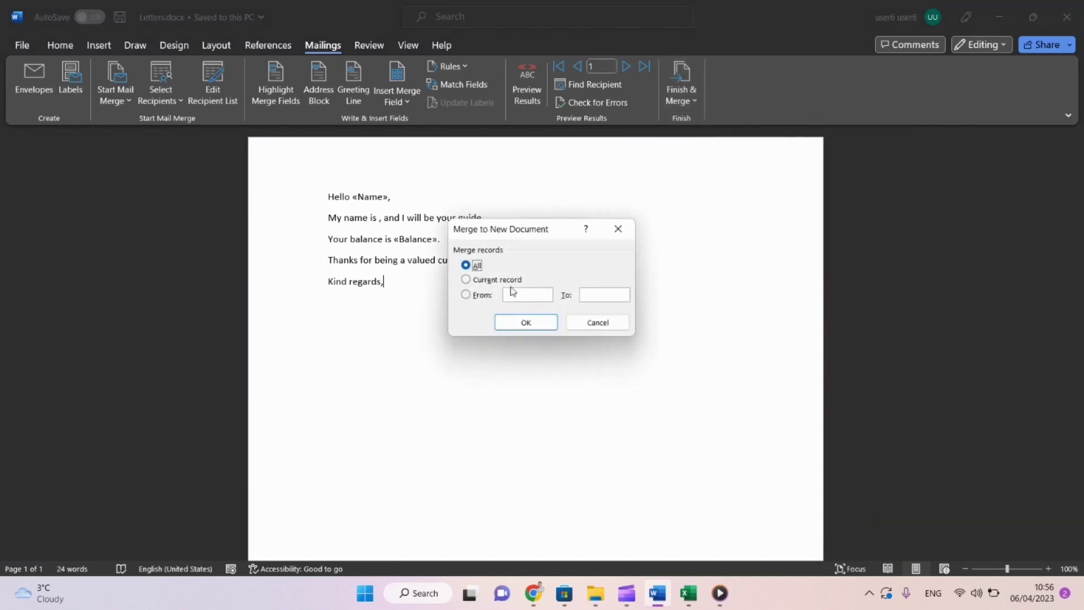
{"action": "left_click", "coordinate": [537, 328]}
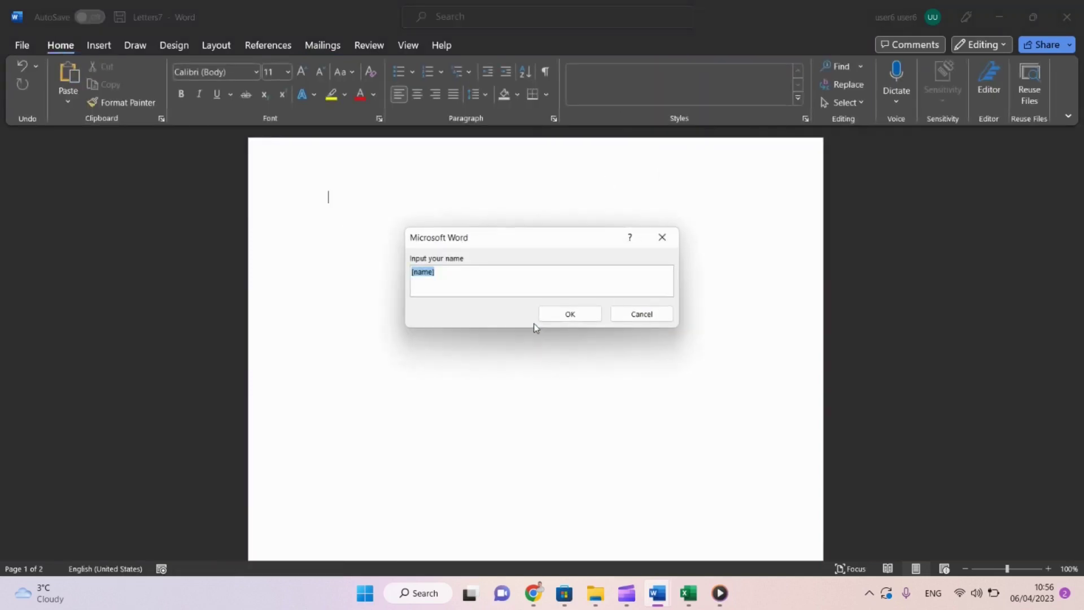
{"action": "key", "text": "BackSpace"}
{"action": "type", "text": "Mr Paul"}
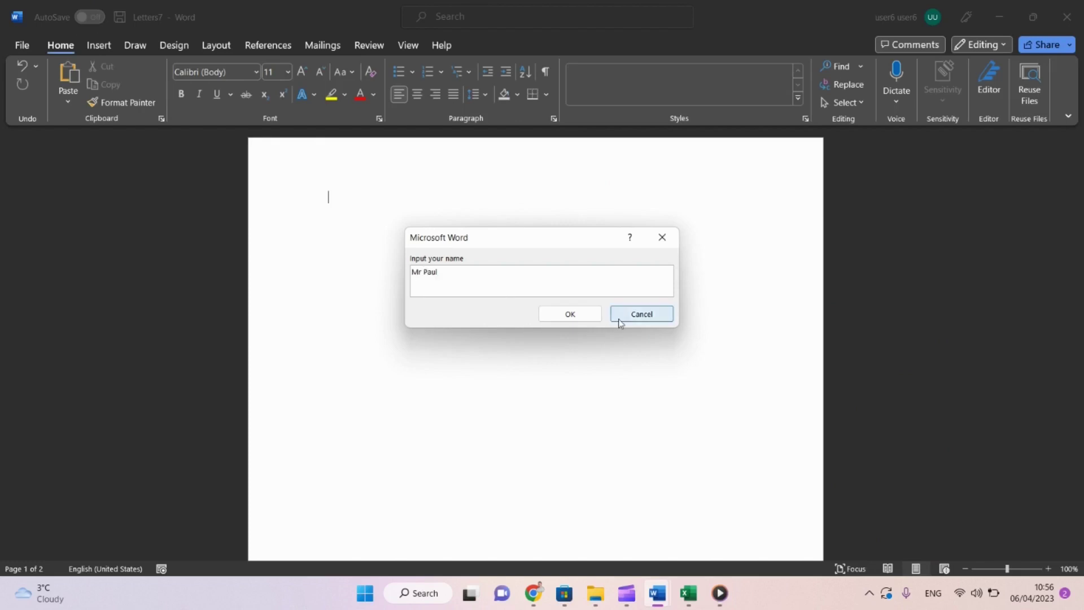
{"action": "left_click", "coordinate": [570, 316]}
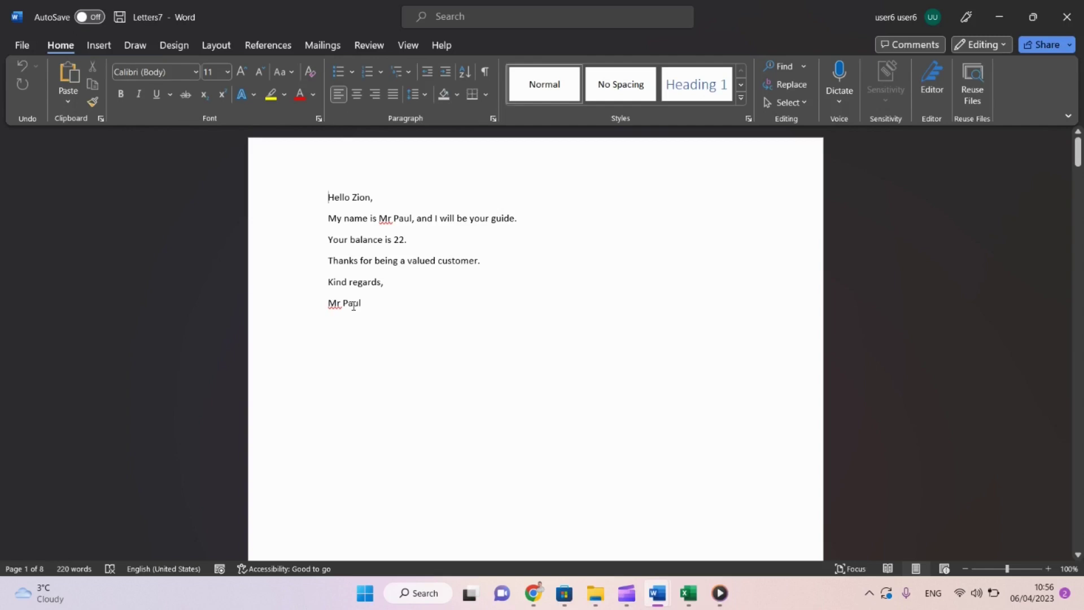
Discard the merged letters unsaved and show the template's field codes again.
{"action": "left_click", "coordinate": [1067, 17]}
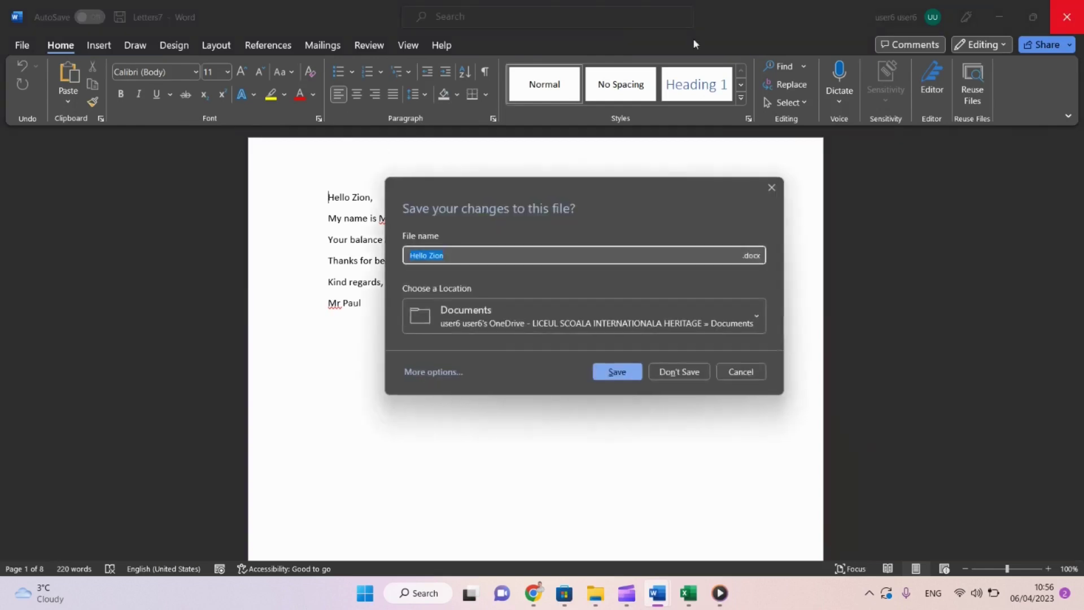
{"action": "left_click", "coordinate": [677, 371]}
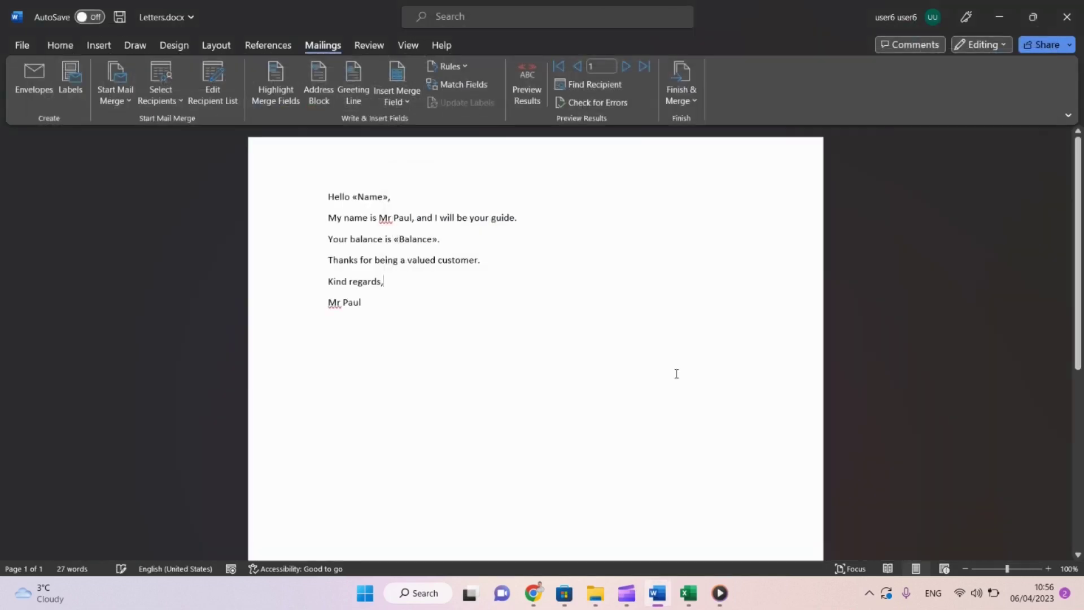
{"action": "double_click", "coordinate": [385, 218]}
{"action": "key", "text": "ctrl+shift+Right"}
{"action": "key", "text": "alt+F9"}
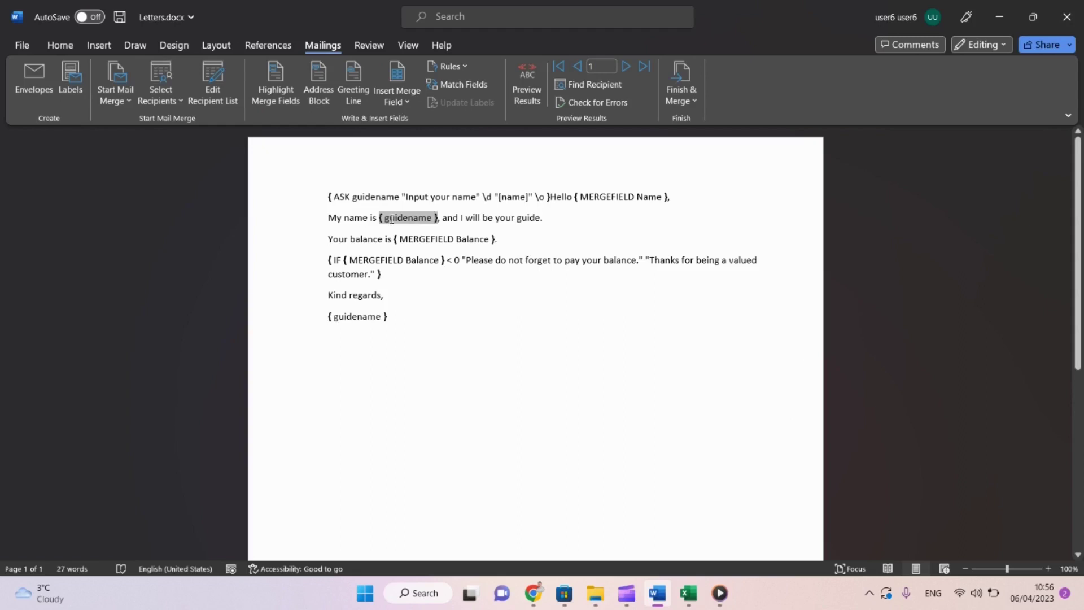
Tick Using FILL IN, Using ASK and Create prompts for manual completion on the Google Docs checklist.
{"action": "key", "text": "alt+Tab"}
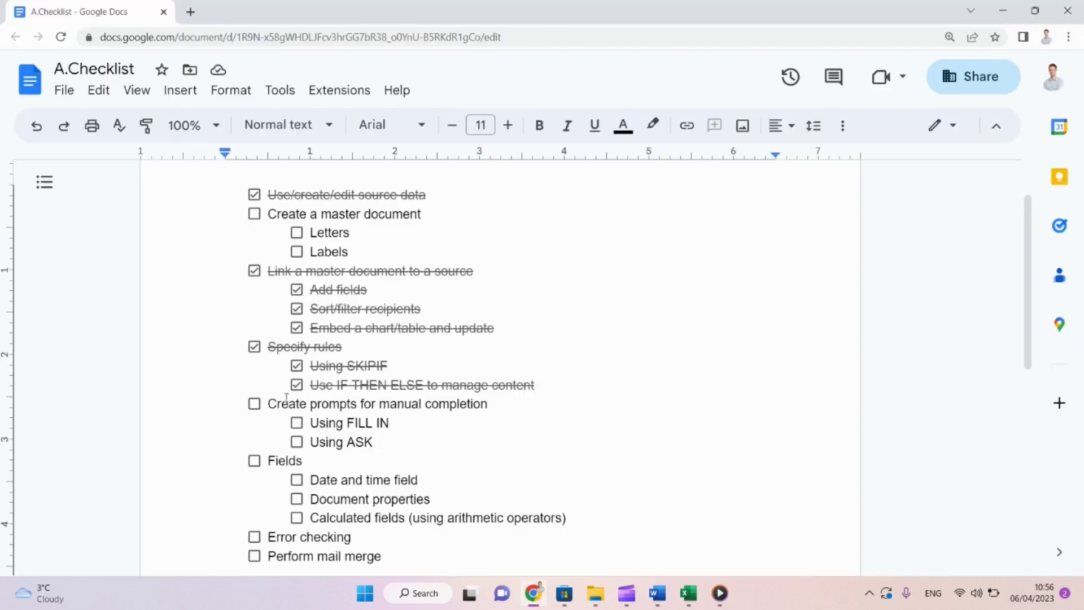
{"action": "left_click", "coordinate": [296, 423]}
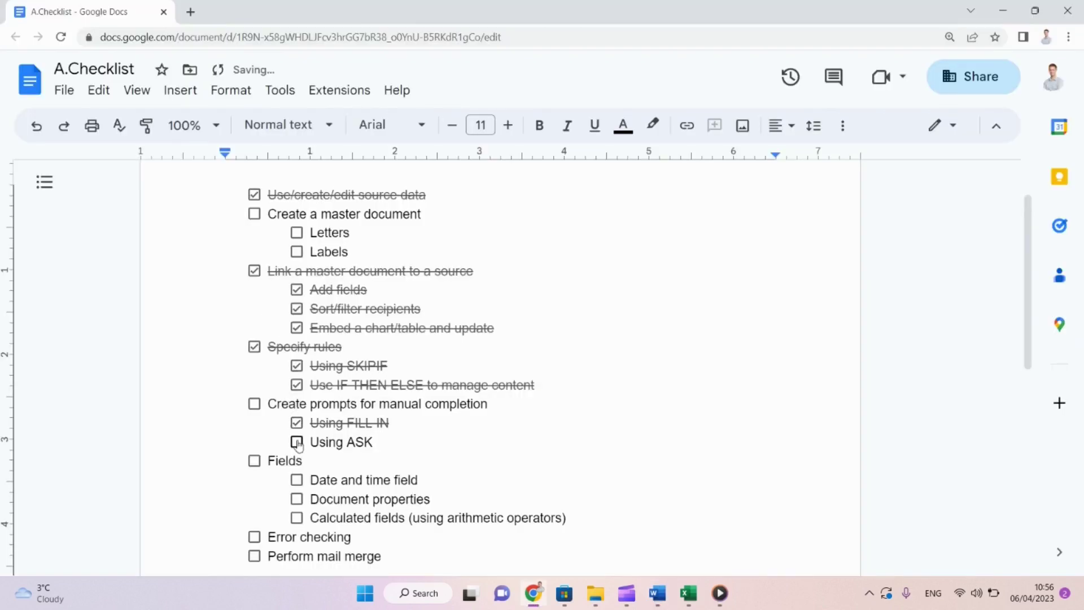
{"action": "left_click", "coordinate": [296, 442]}
{"action": "left_click", "coordinate": [253, 404]}
{"action": "left_click", "coordinate": [333, 480]}
{"action": "left_click_drag", "start_coordinate": [333, 479], "coordinate": [345, 498]}
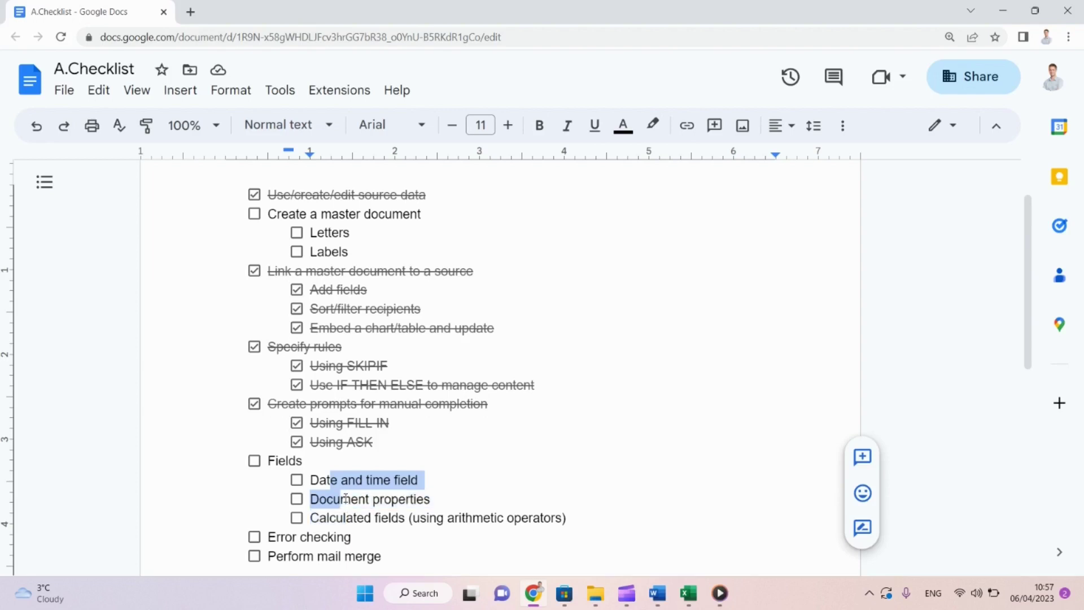
{"action": "left_click", "coordinate": [344, 517]}
{"action": "scroll", "coordinate": [345, 520], "scroll_direction": "down", "scroll_amount": 2}
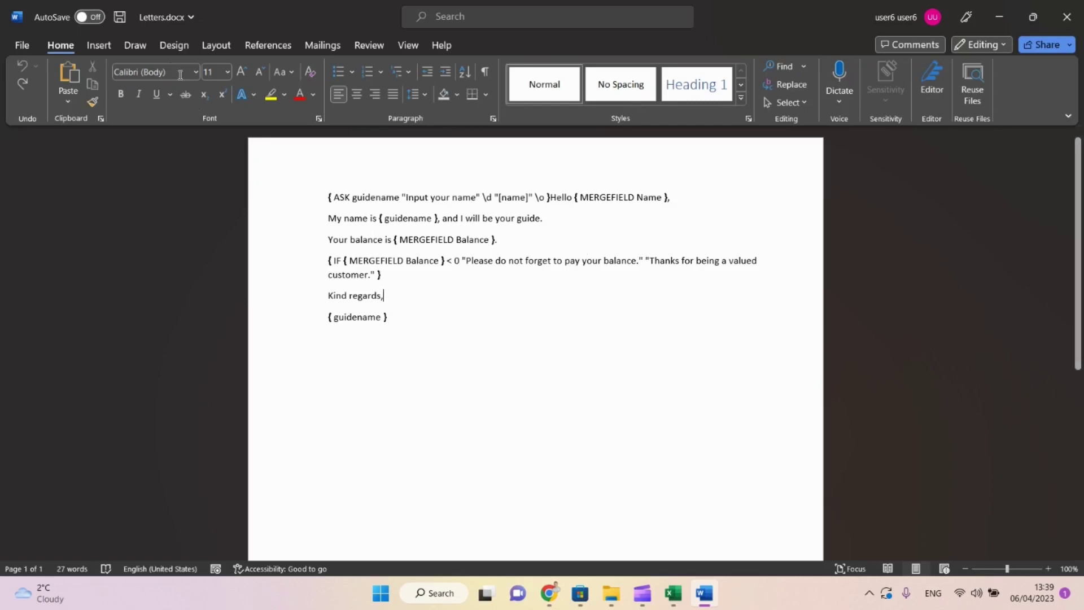
Insert a Date field in d-MMM-yy format (6-Apr-23) into the letter.
{"action": "left_click", "coordinate": [100, 44]}
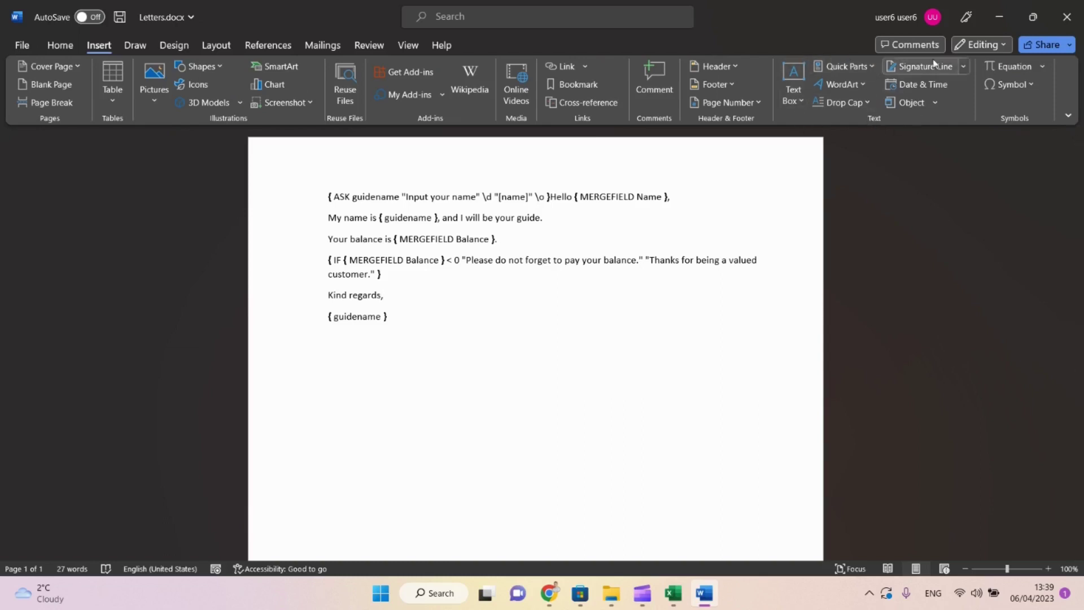
{"action": "left_click", "coordinate": [844, 68]}
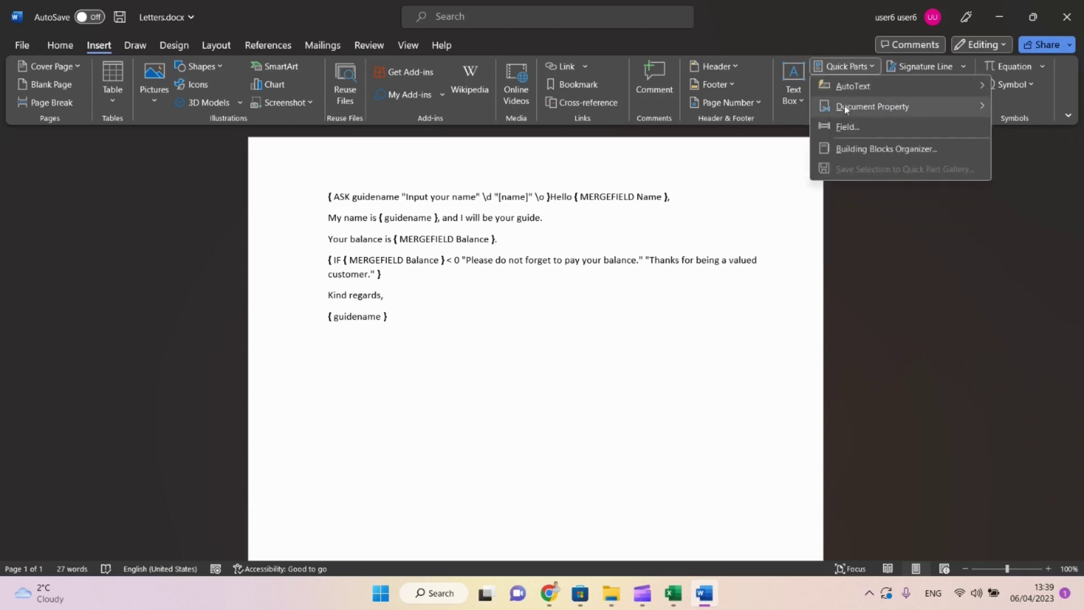
{"action": "mouse_move", "coordinate": [845, 106]}
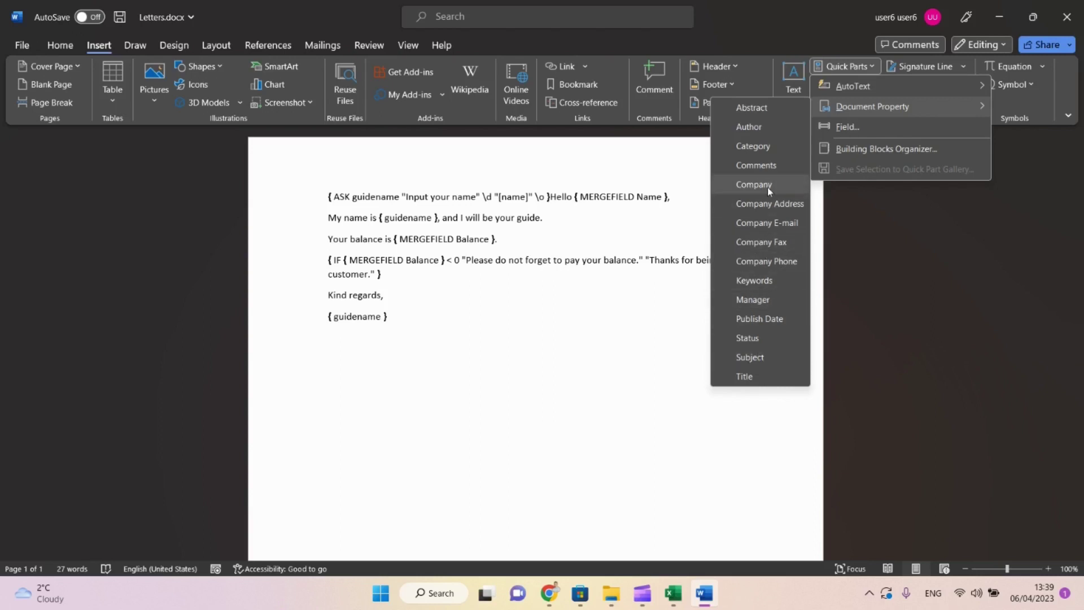
{"action": "left_click", "coordinate": [843, 126]}
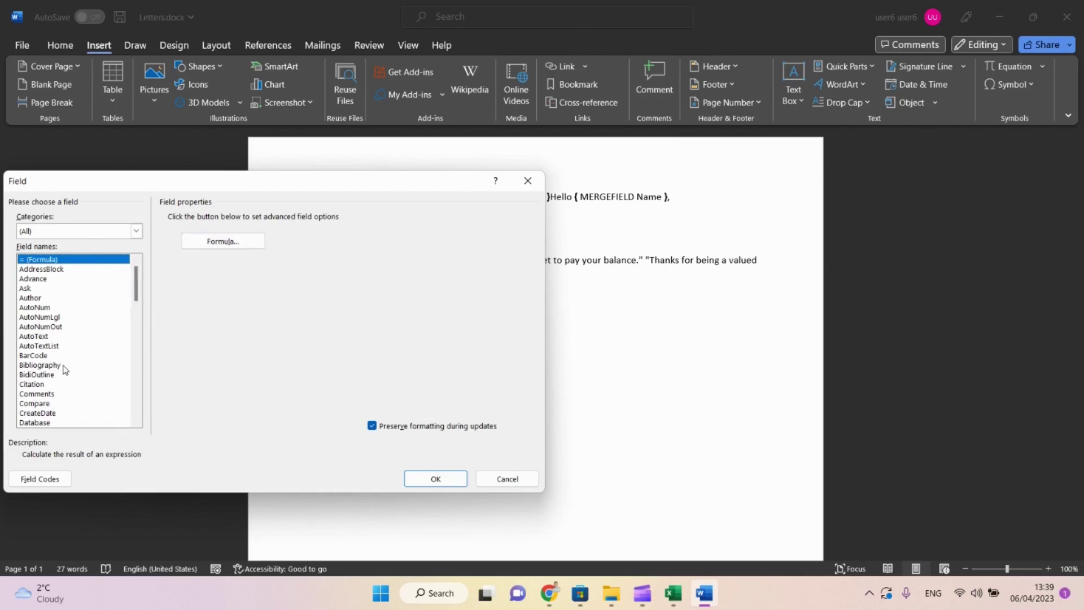
{"action": "left_click_drag", "start_coordinate": [136, 276], "coordinate": [141, 299]}
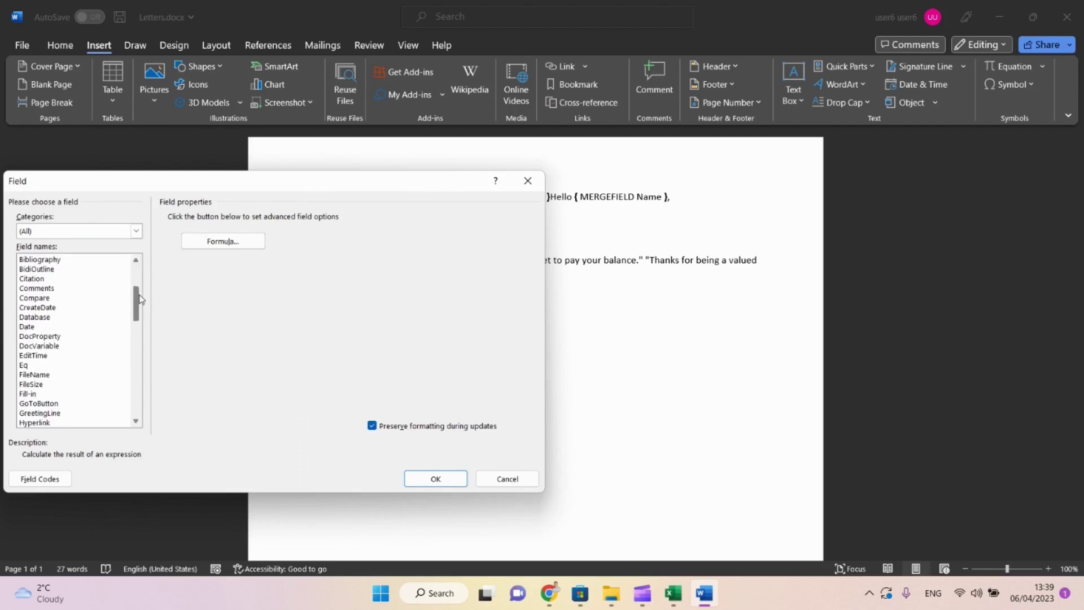
{"action": "left_click", "coordinate": [38, 326]}
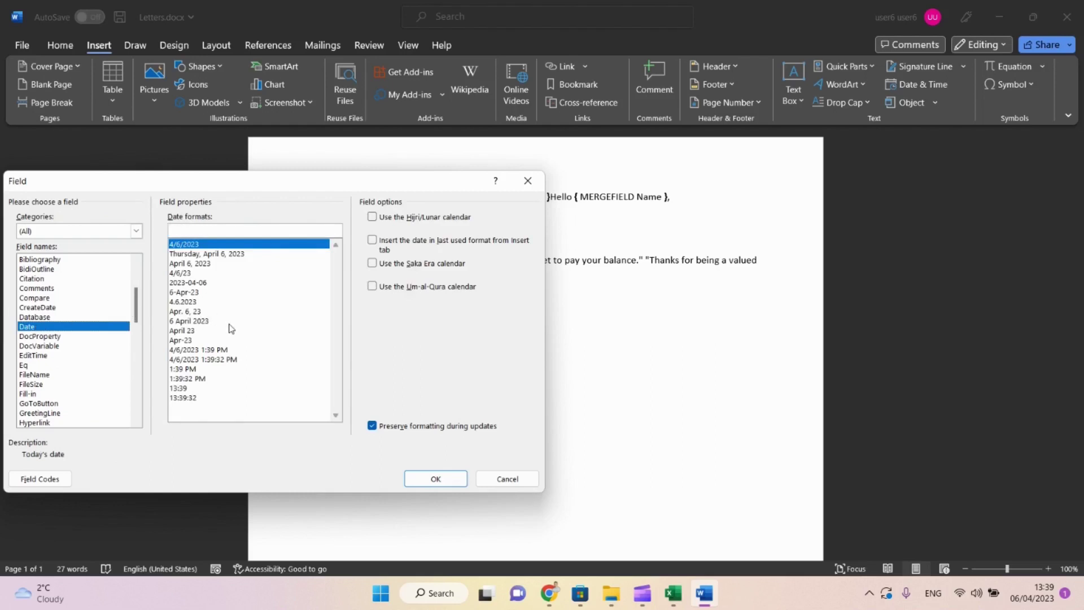
{"action": "left_click", "coordinate": [186, 283]}
{"action": "left_click", "coordinate": [182, 275]}
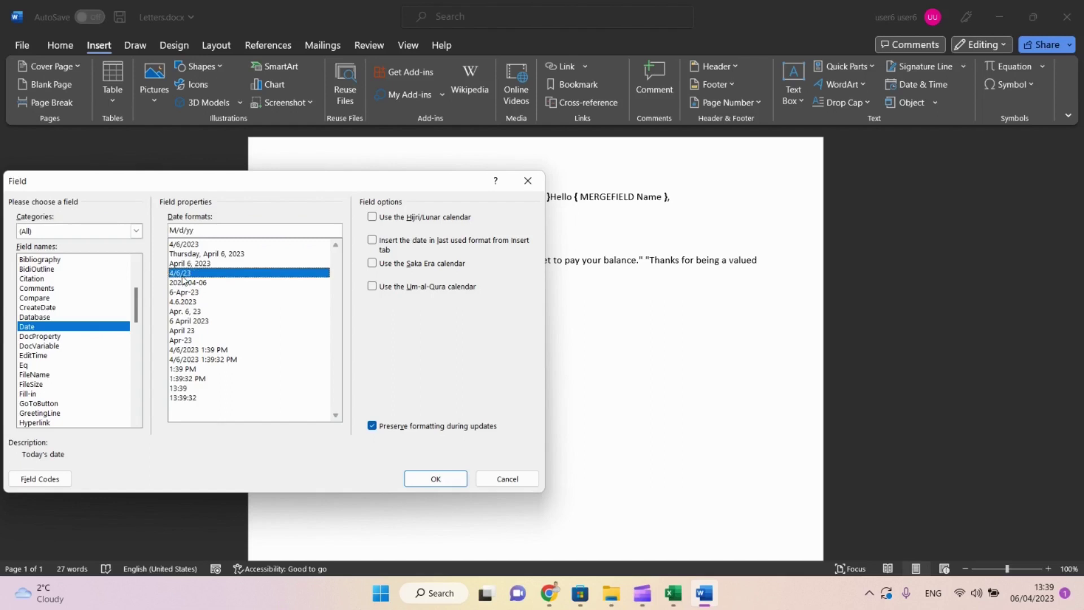
{"action": "left_click", "coordinate": [187, 294]}
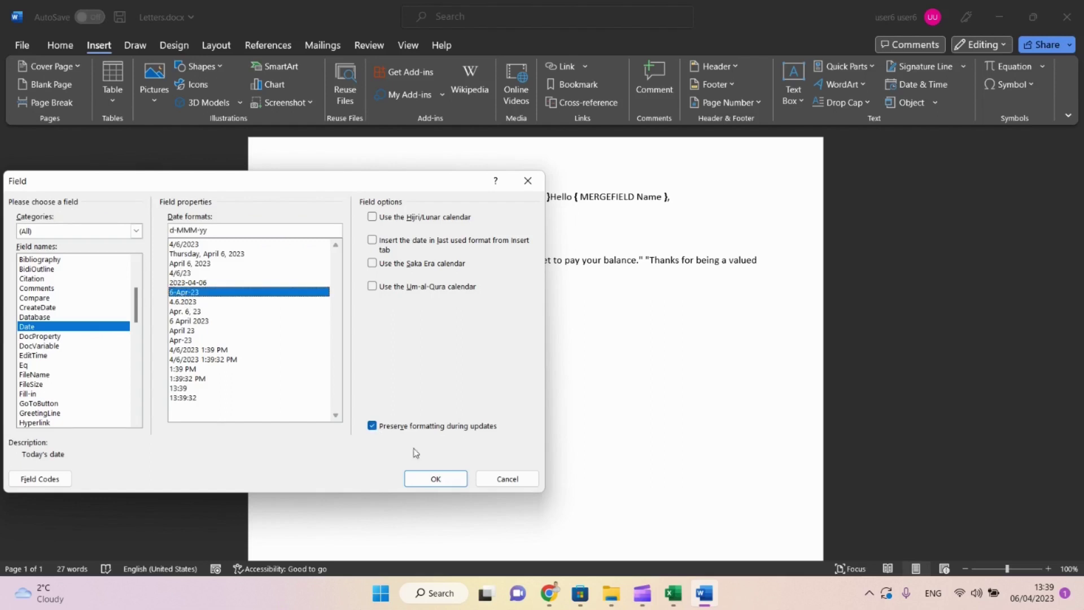
{"action": "left_click", "coordinate": [432, 479]}
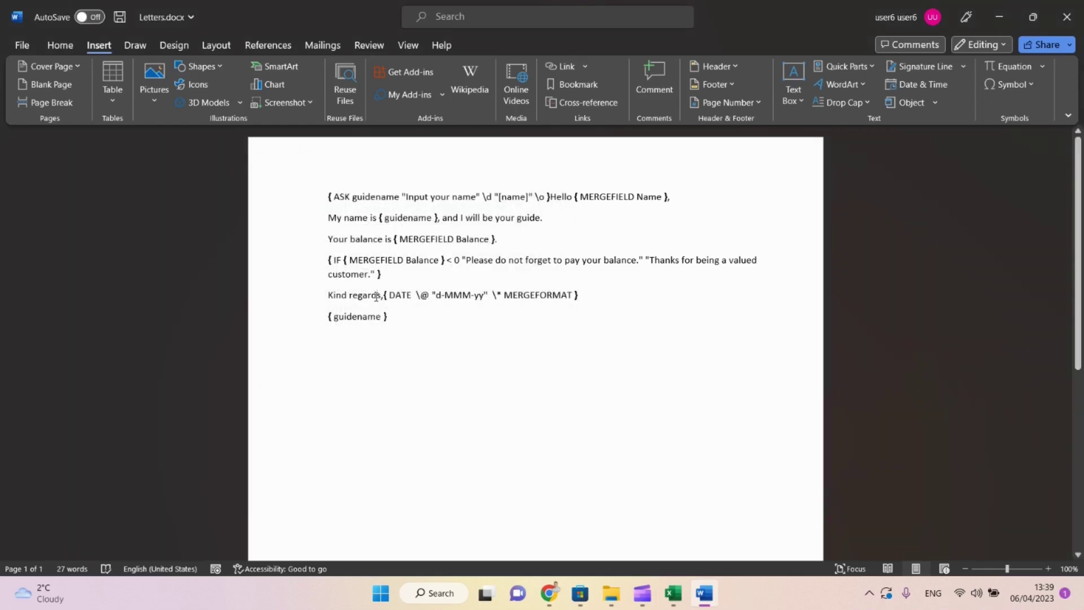
Put the date on its own line below 'Kind regards,' and show field results.
{"action": "key", "text": "Right"}
{"action": "key", "text": "Return"}
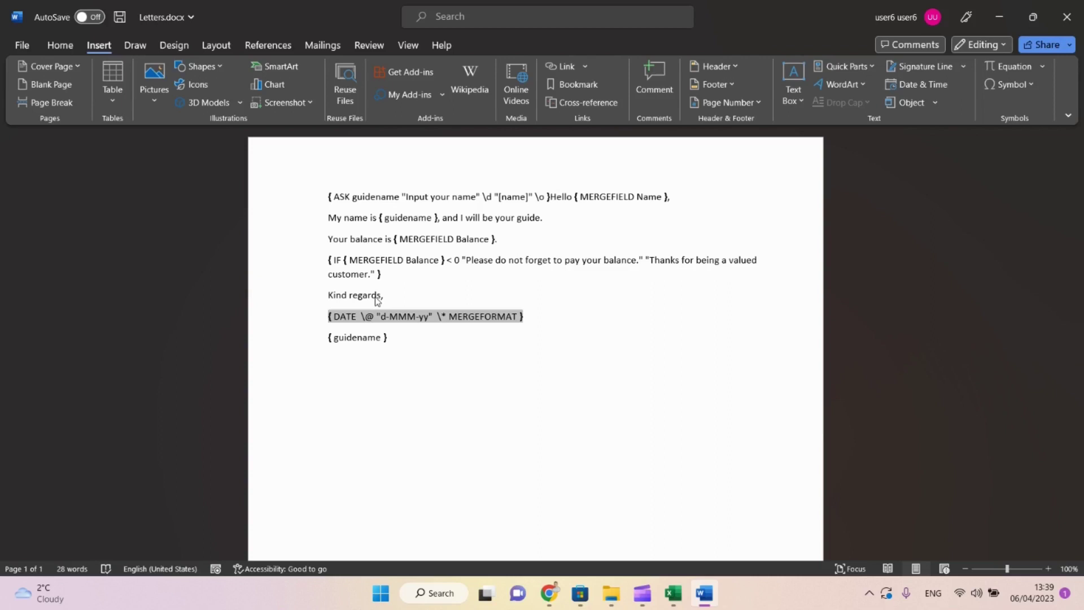
{"action": "key", "text": "ctrl+F9"}
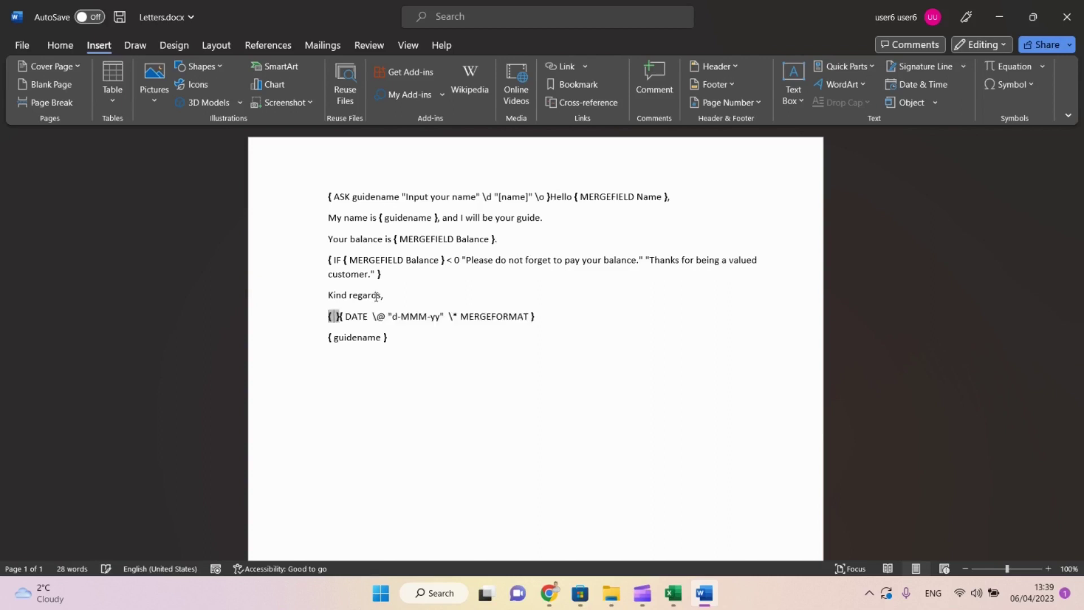
{"action": "key", "text": "ctrl+z"}
{"action": "key", "text": "alt+F9"}
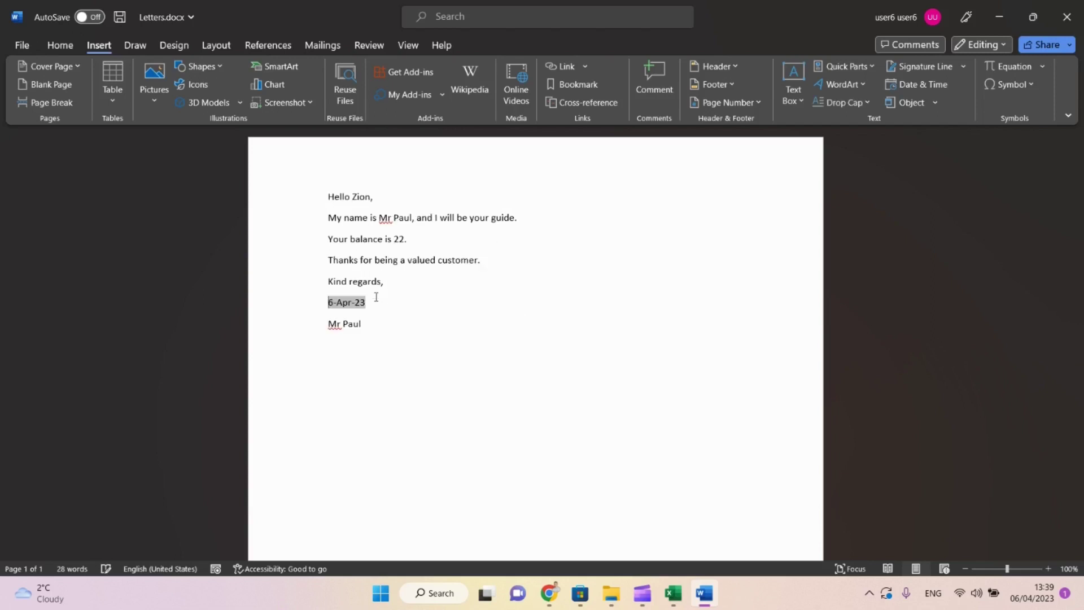
{"action": "left_click", "coordinate": [353, 323]}
{"action": "left_click", "coordinate": [349, 306]}
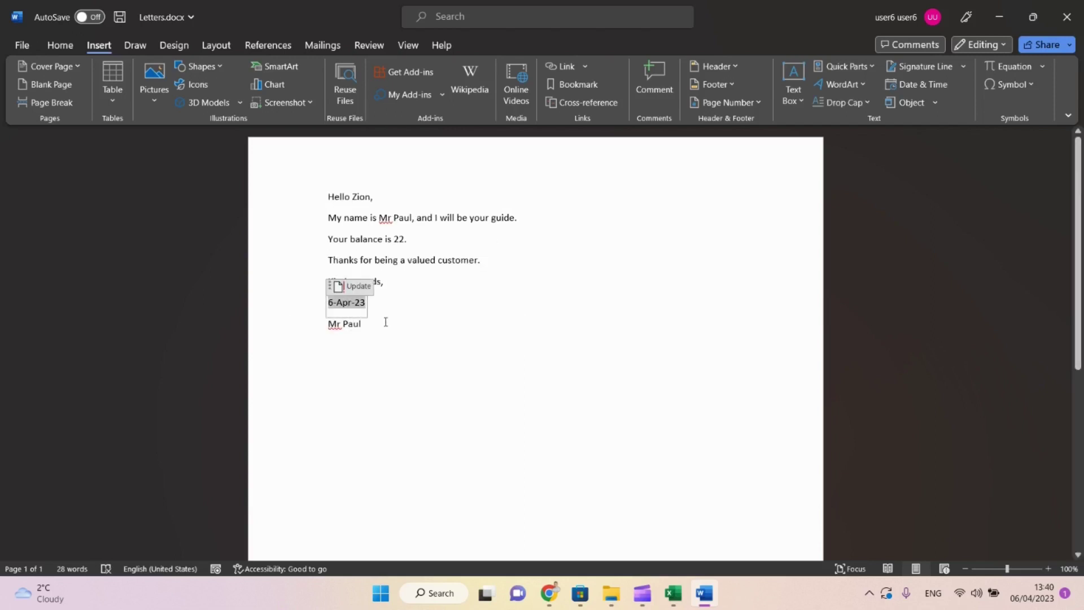
{"action": "left_click", "coordinate": [357, 290]}
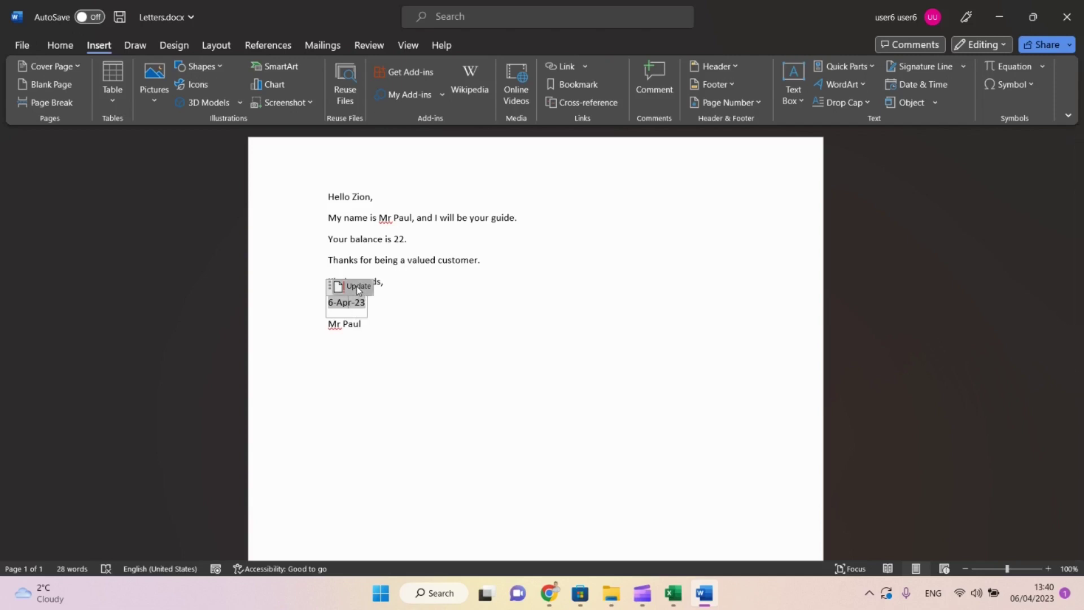
{"action": "left_click", "coordinate": [386, 309]}
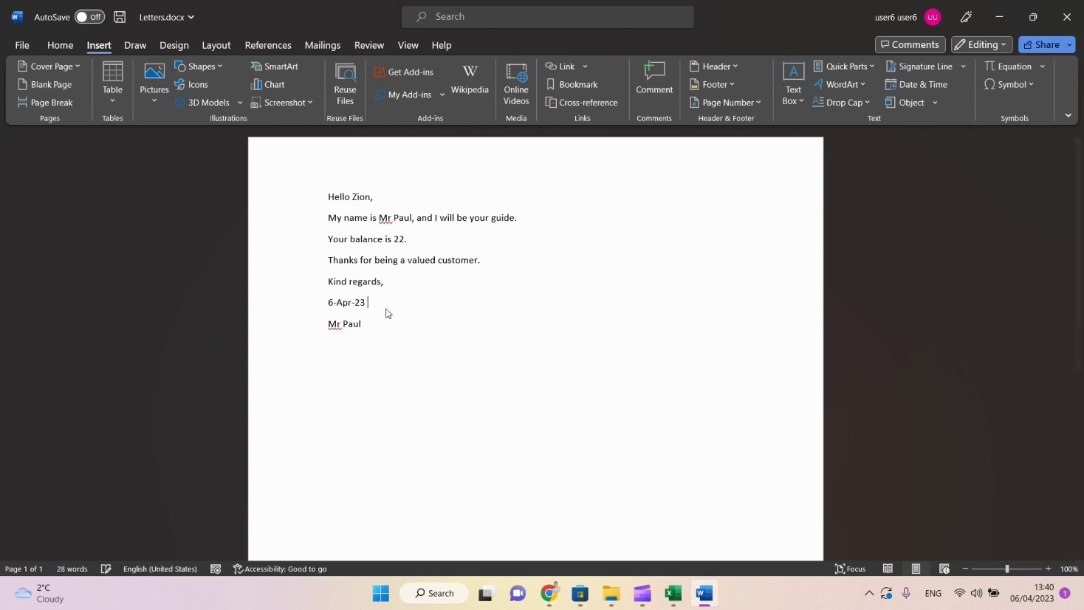
After the date, type a dash and insert a Time field in HH:mm:ss format.
{"action": "type", "text": "-"}
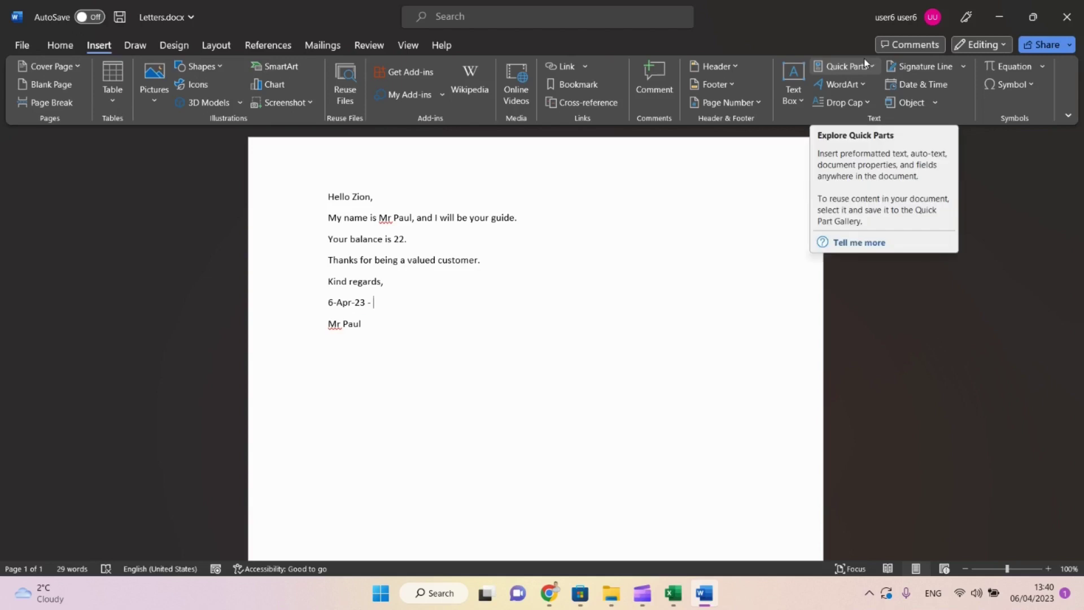
{"action": "left_click", "coordinate": [863, 62]}
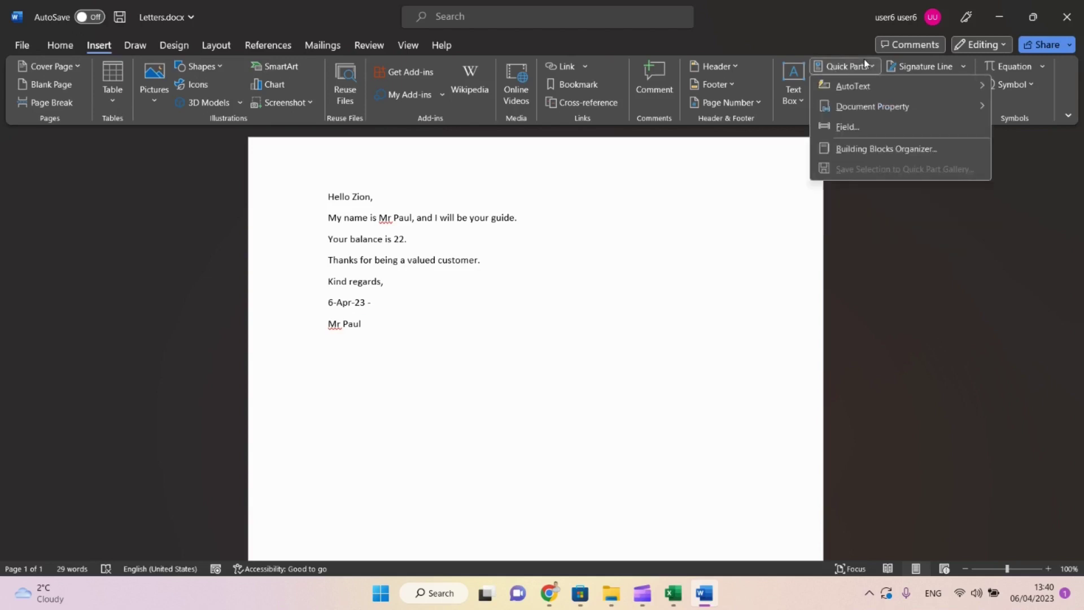
{"action": "left_click", "coordinate": [852, 127]}
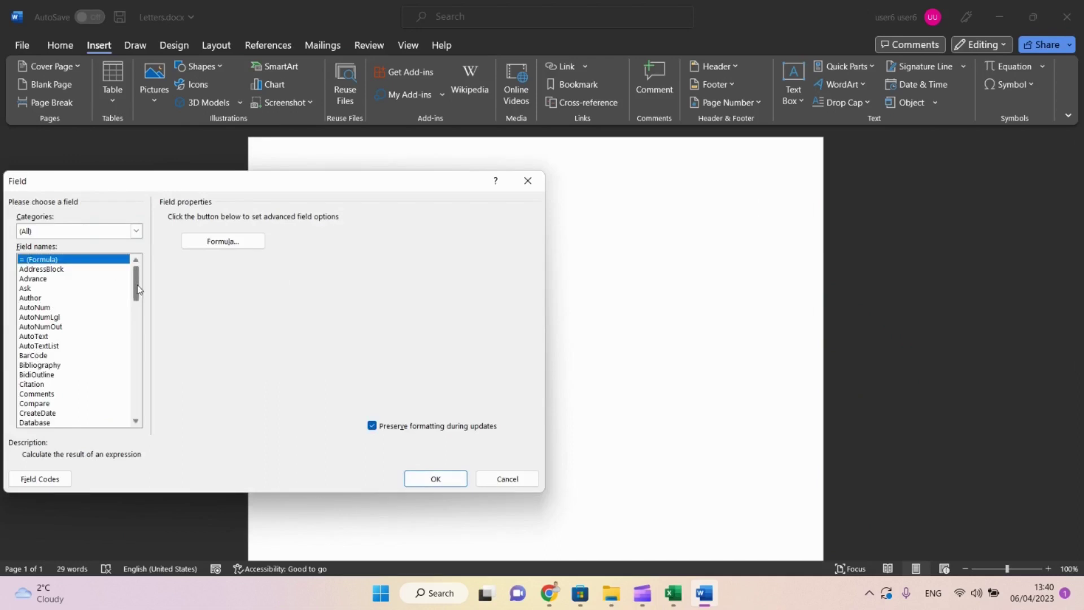
{"action": "left_click_drag", "start_coordinate": [136, 286], "coordinate": [145, 401]}
{"action": "left_click", "coordinate": [28, 374]}
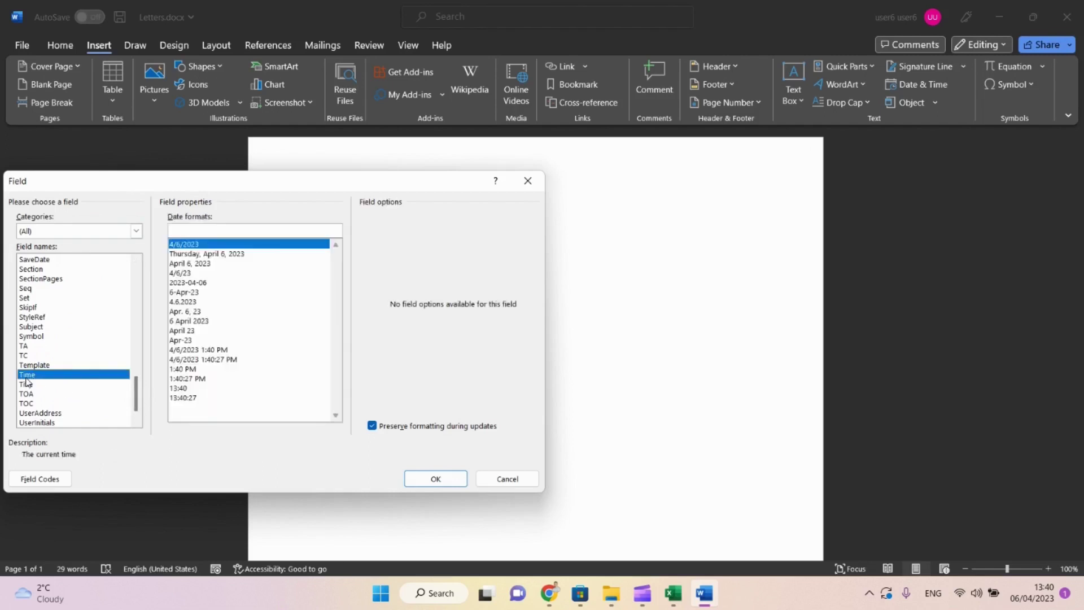
{"action": "left_click", "coordinate": [186, 398]}
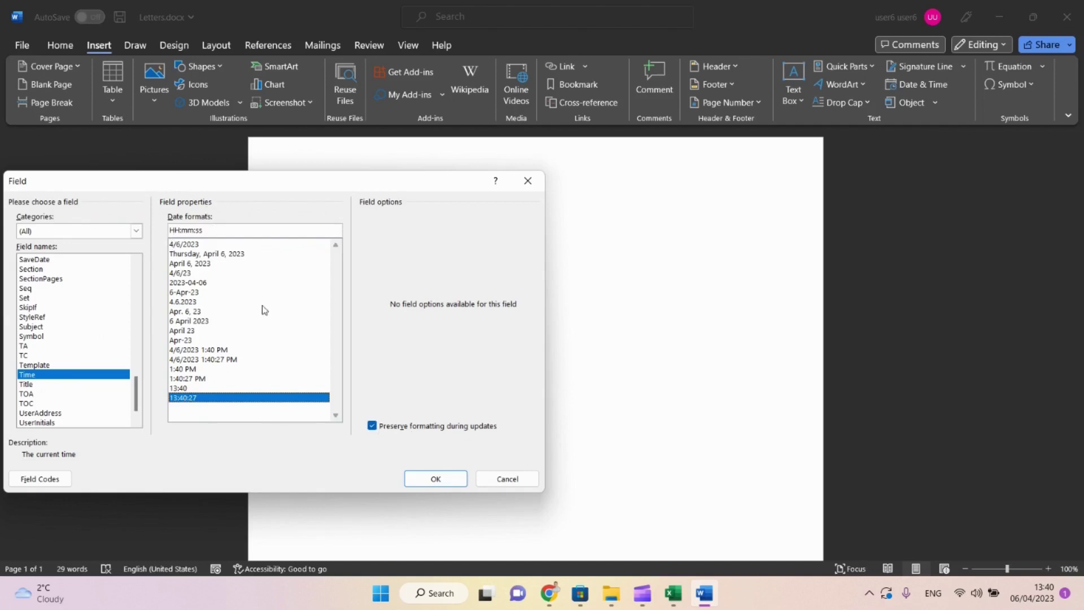
{"action": "left_click", "coordinate": [441, 480]}
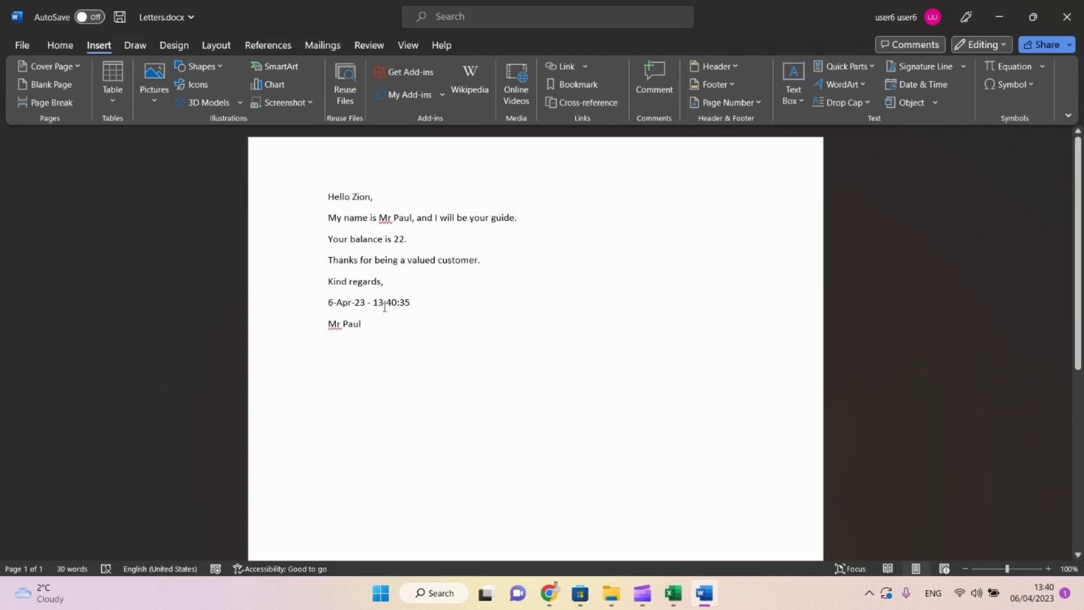
Update the time field so it shows the current time, 13:41:03.
{"action": "right_click", "coordinate": [384, 306]}
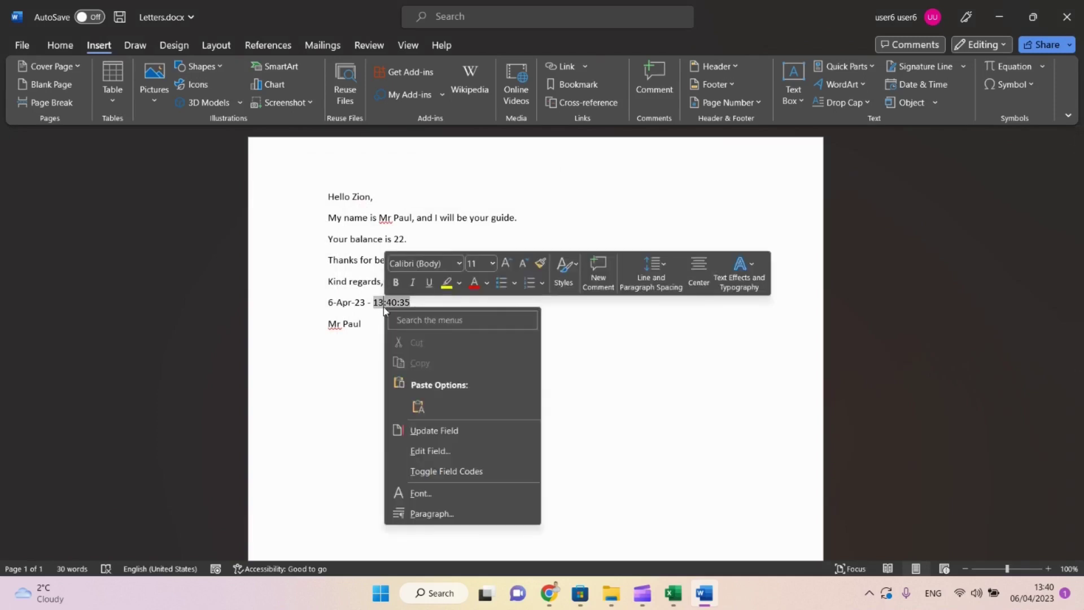
{"action": "key", "text": "Escape"}
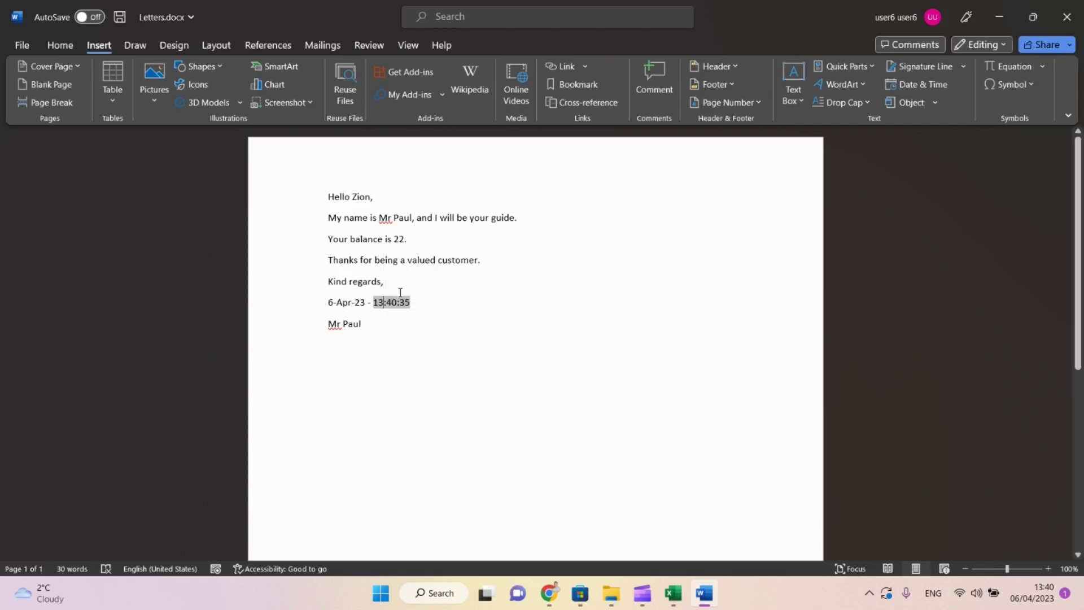
{"action": "right_click", "coordinate": [398, 300]}
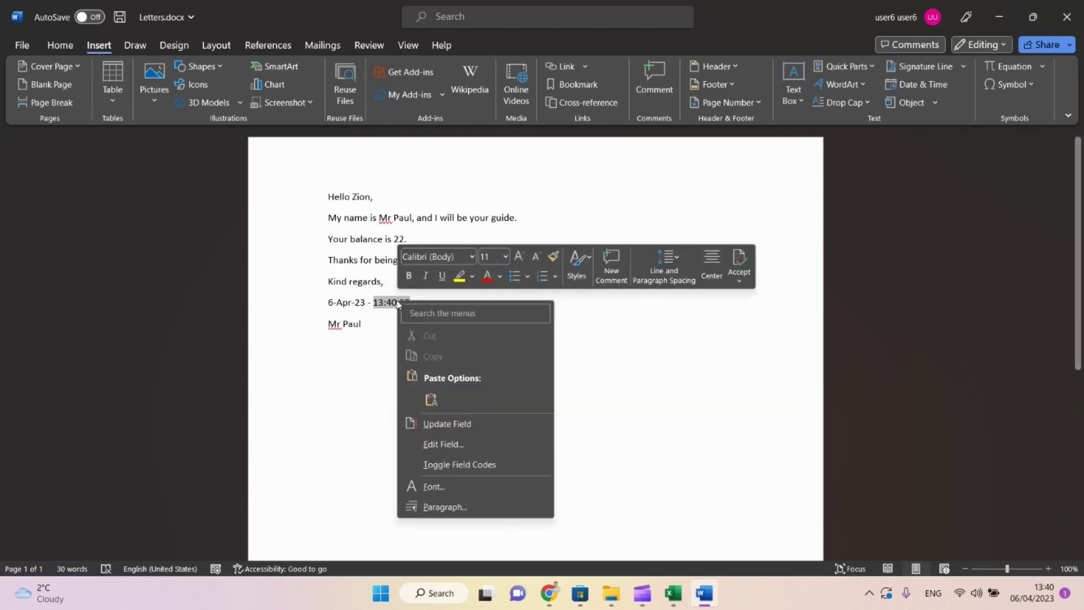
{"action": "left_click", "coordinate": [428, 424]}
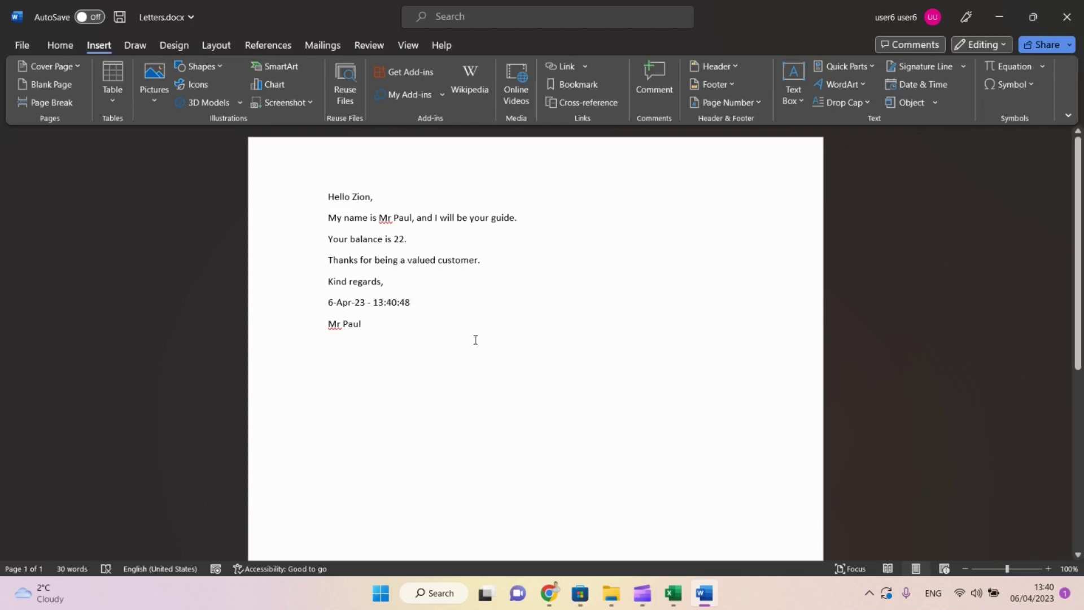
{"action": "left_click", "coordinate": [558, 370]}
{"action": "left_click", "coordinate": [391, 304]}
{"action": "key", "text": "F9"}
{"action": "key", "text": "F9"}
{"action": "left_click", "coordinate": [382, 322]}
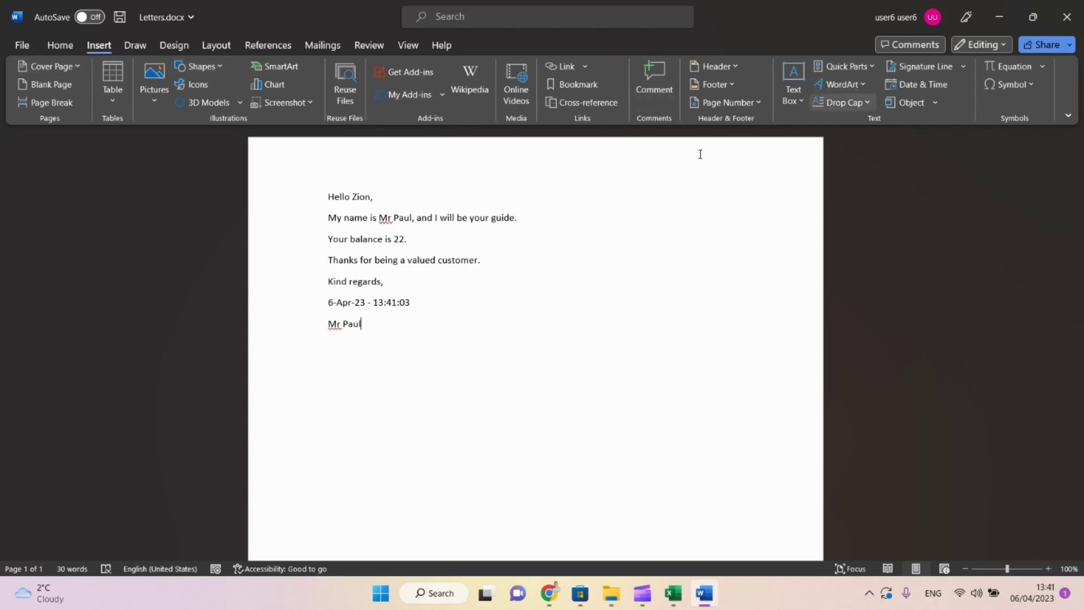
{"action": "left_click", "coordinate": [850, 69]}
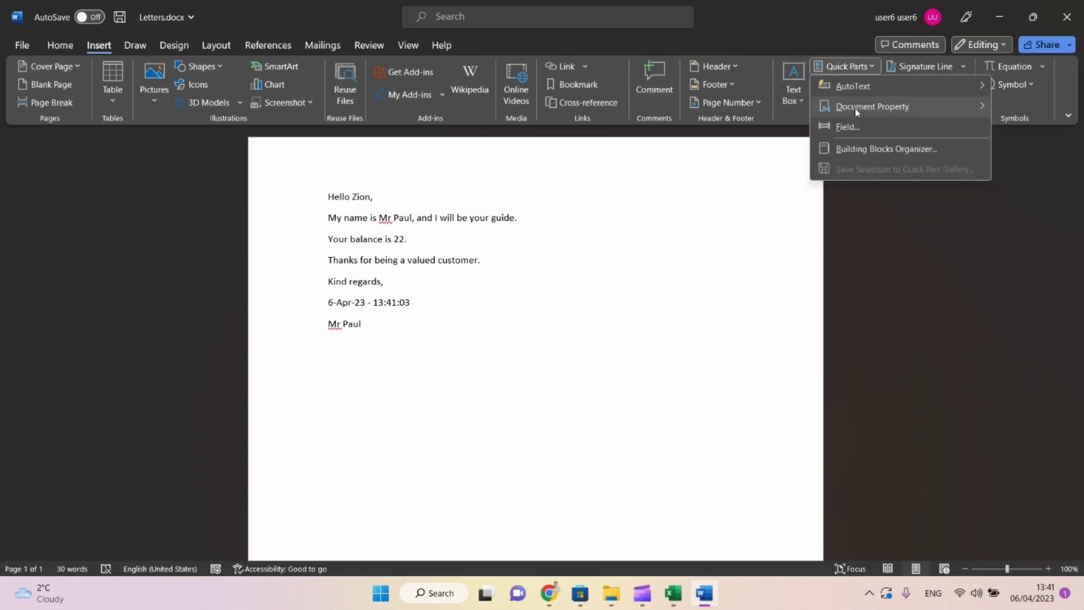
{"action": "mouse_move", "coordinate": [858, 105]}
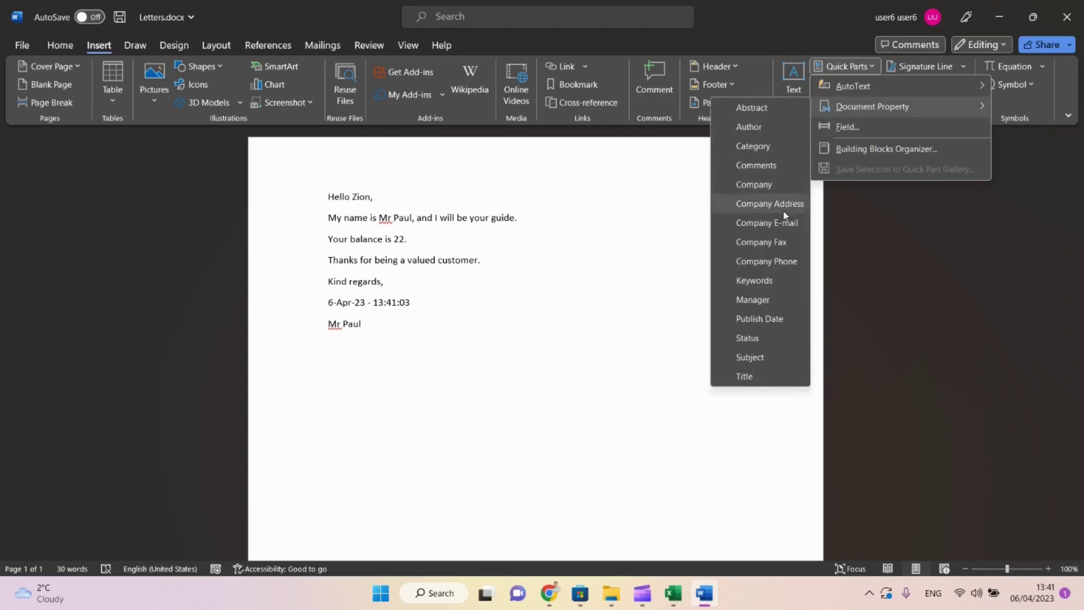
{"action": "left_click", "coordinate": [749, 127]}
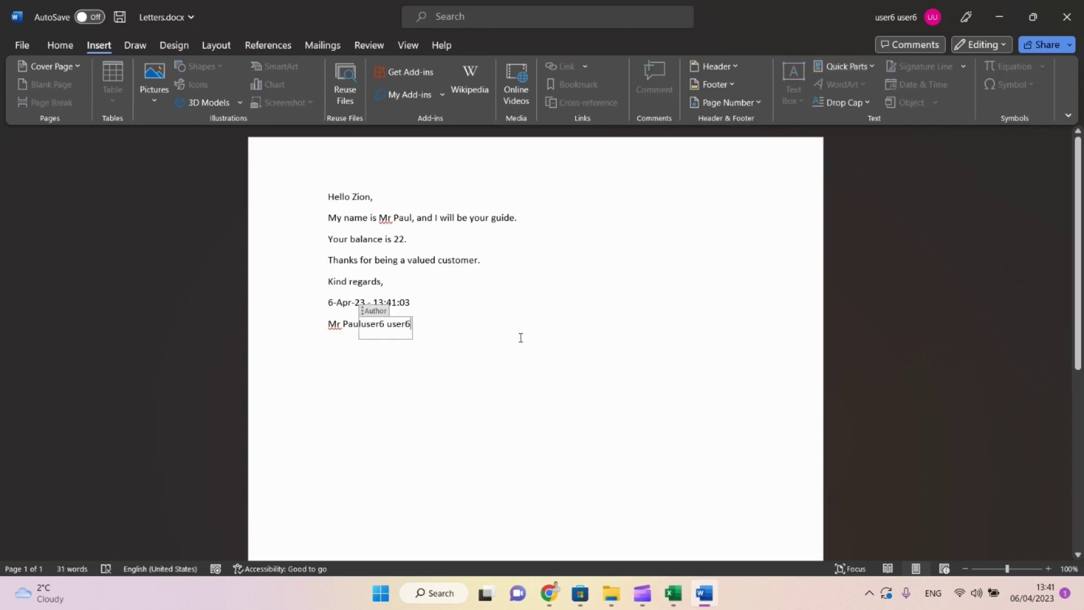
{"action": "key", "text": "ctrl+z"}
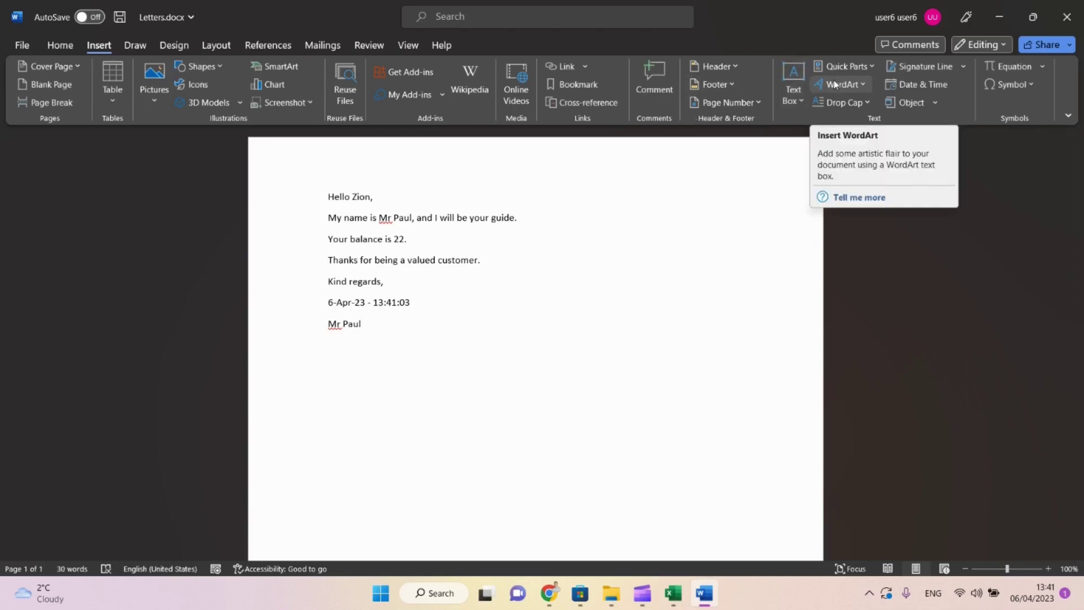
{"action": "left_click", "coordinate": [861, 66]}
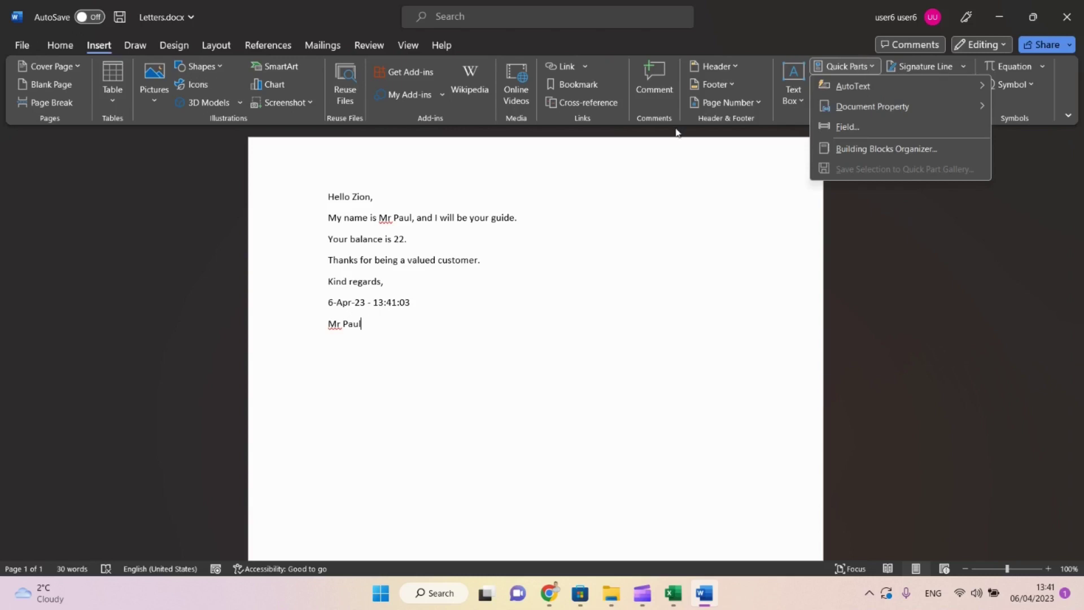
Prefix the balance amount with 'EUR' so the line reads EUR 22.
{"action": "left_click", "coordinate": [416, 241]}
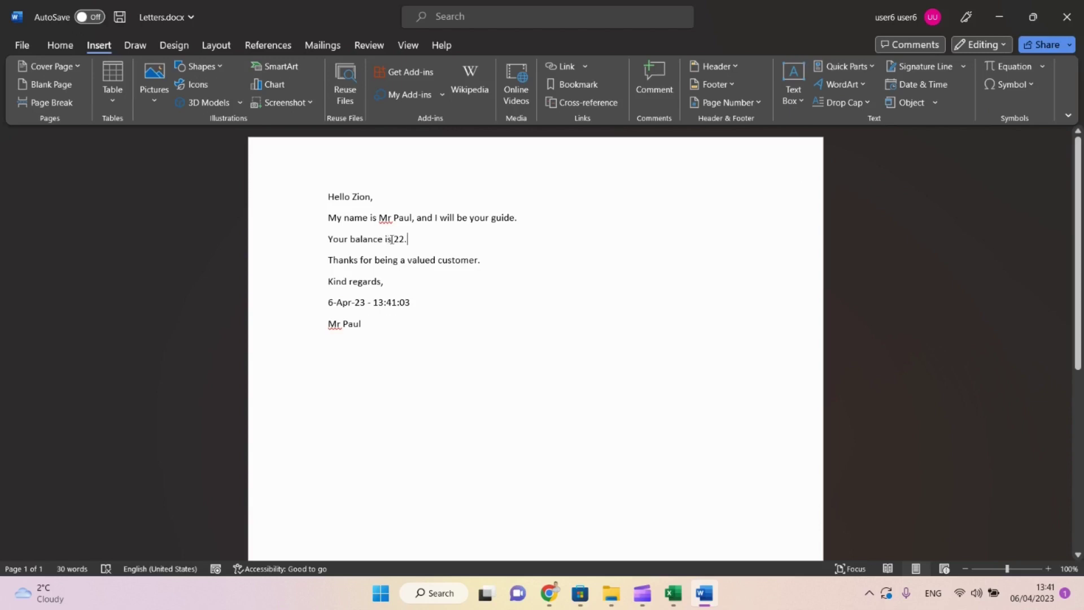
{"action": "double_click", "coordinate": [394, 239]}
{"action": "key", "text": "Left"}
{"action": "type", "text": "EUR"}
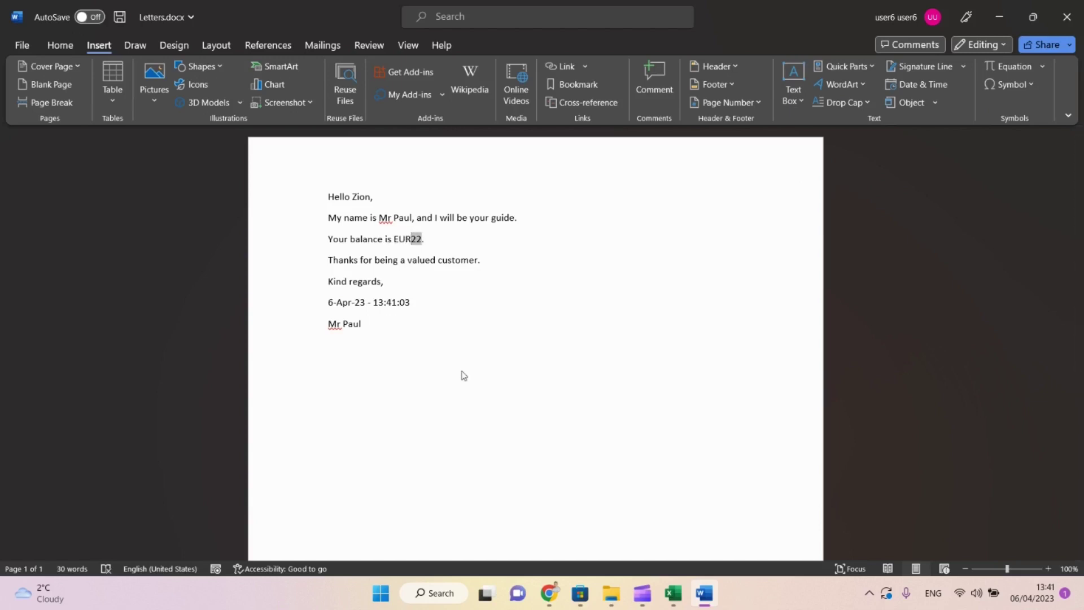
{"action": "key", "text": "End"}
Append 'You can pay in the local currency in the amount of MDL' to the balance line.
{"action": "type", "text": "Yo"}
{"action": "type", "text": "u can payin"}
{"action": "type", "text": " in"}
{"action": "key", "text": "BackSpace"}
{"action": "key", "text": "BackSpace"}
{"action": "key", "text": "BackSpace"}
{"action": "key", "text": "BackSpace"}
{"action": "key", "text": "BackSpace"}
{"action": "type", "text": "in the "}
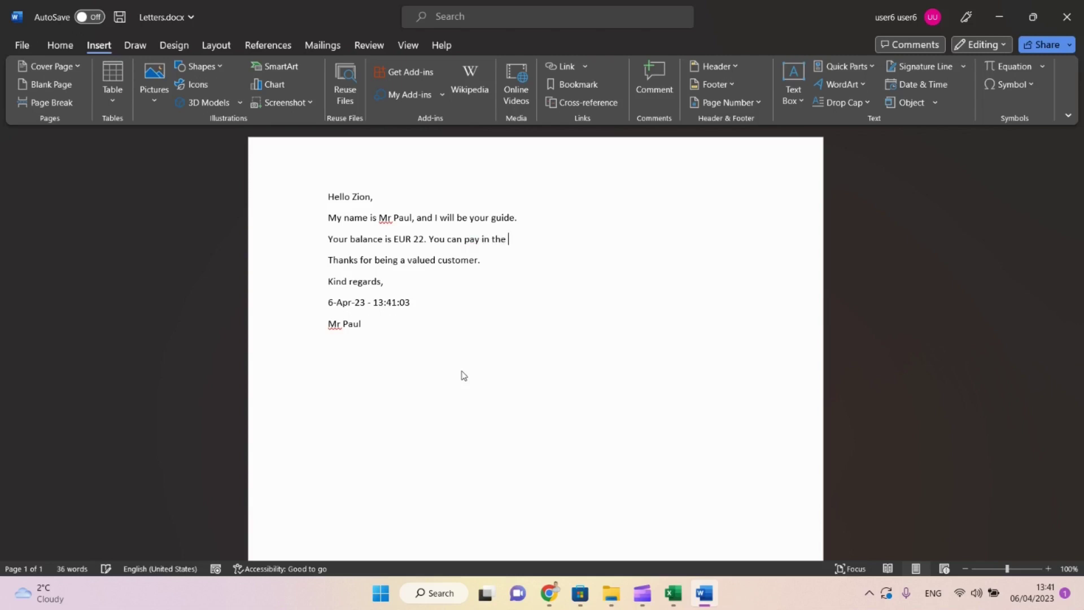
{"action": "type", "text": "local currency in the amount o"}
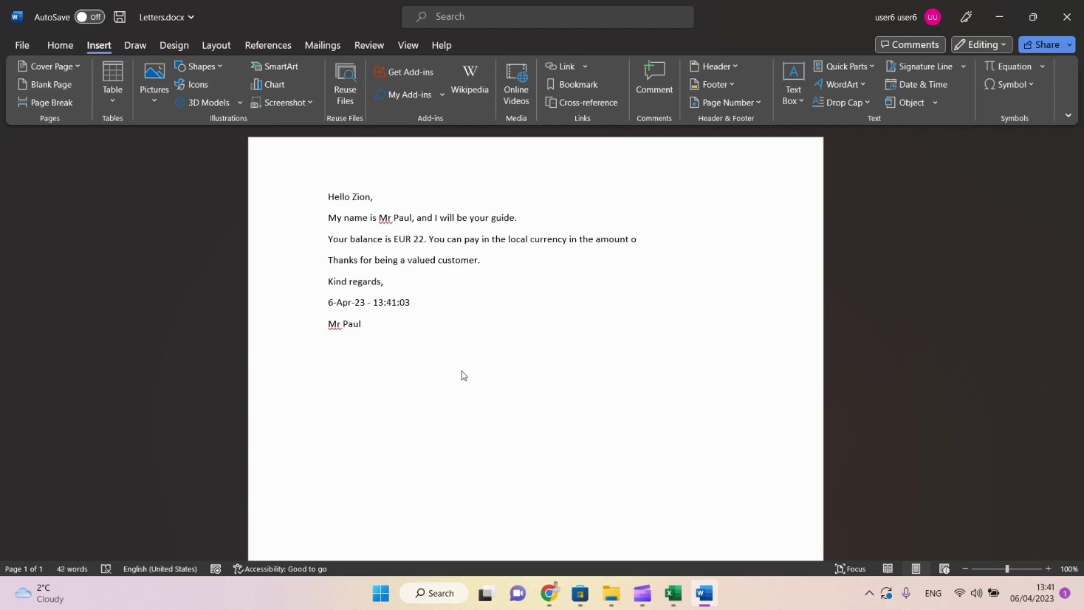
{"action": "type", "text": "f"}
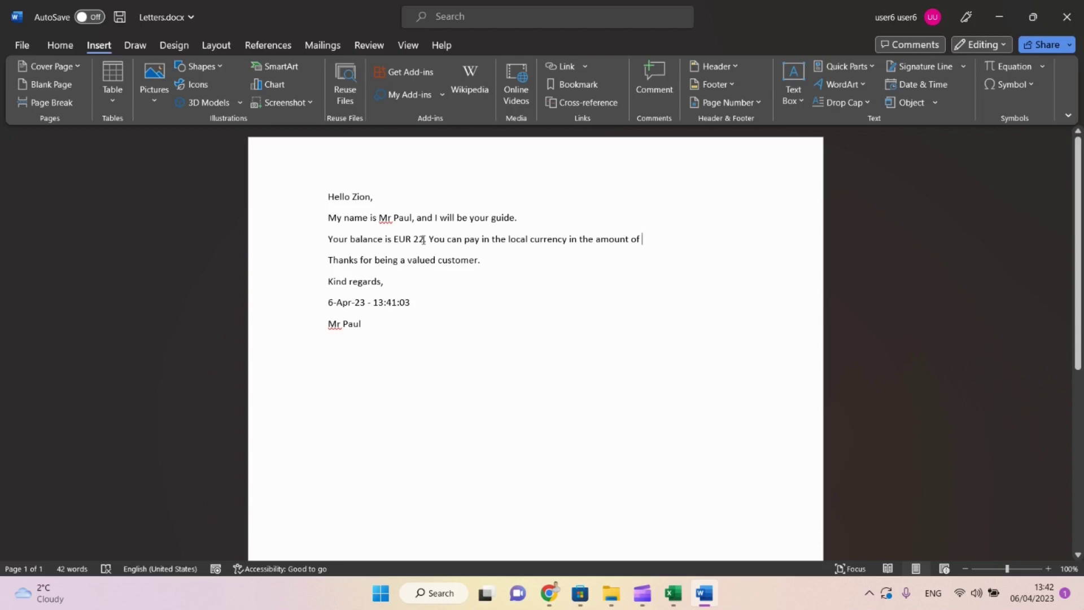
{"action": "type", "text": " MDL"}
Start a =22*20 formula field using the pound currency number format.
{"action": "left_click", "coordinate": [859, 66]}
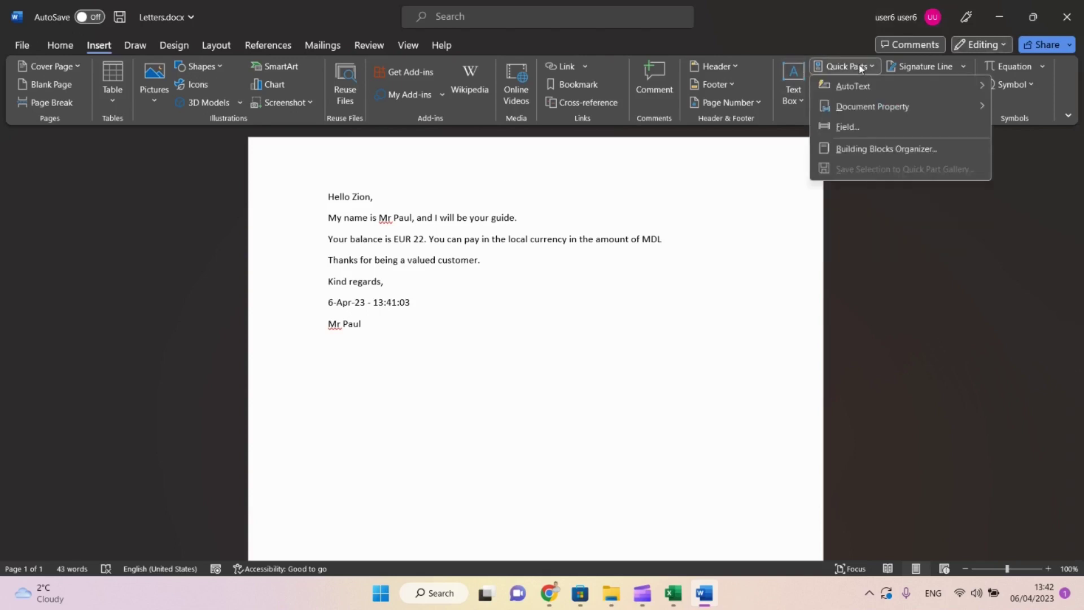
{"action": "left_click", "coordinate": [848, 125]}
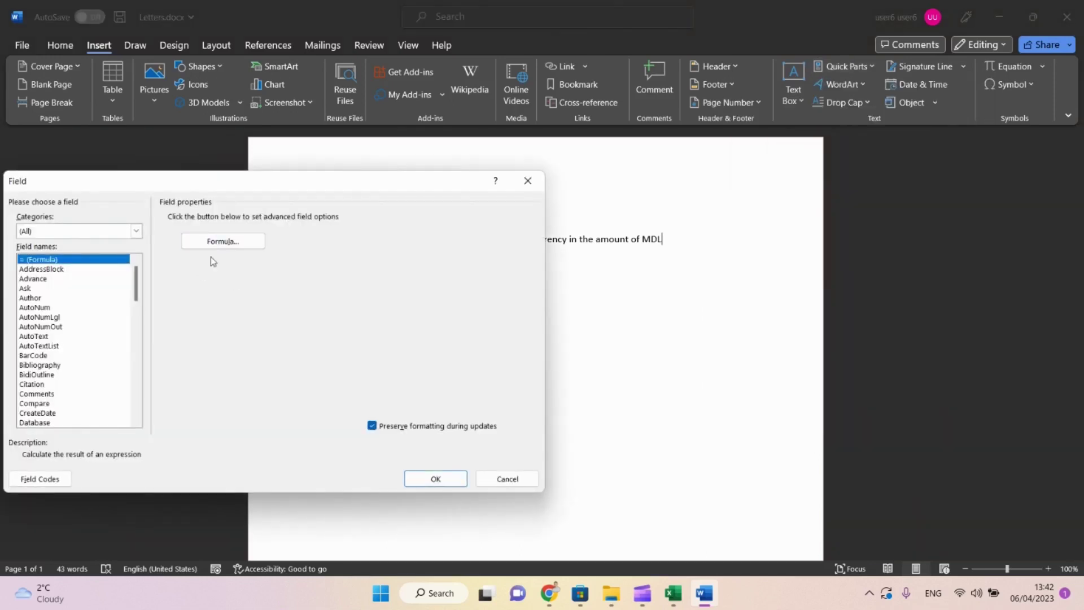
{"action": "left_click", "coordinate": [232, 242]}
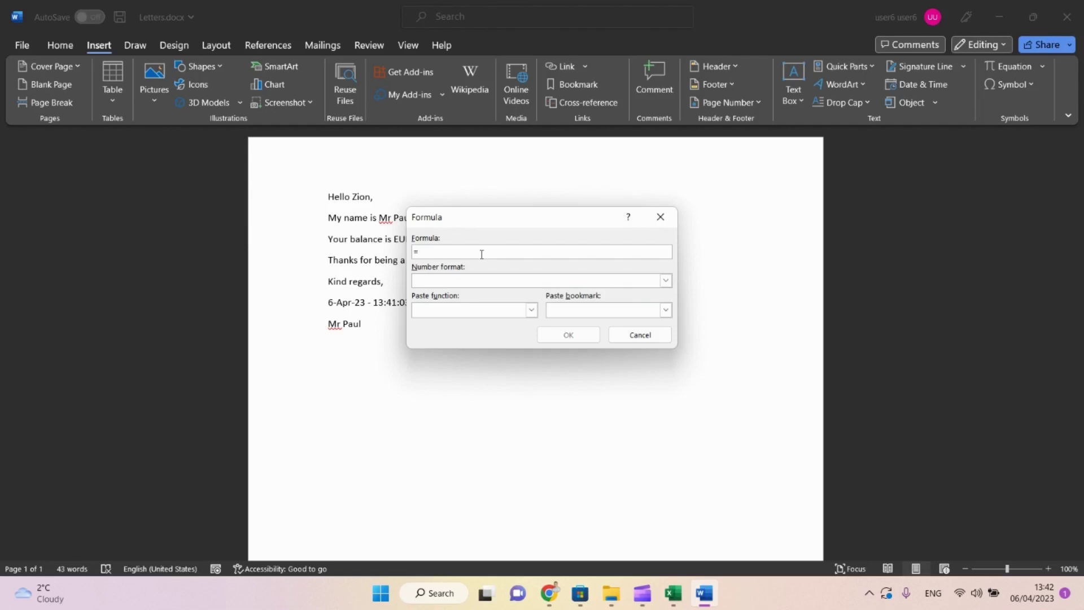
{"action": "type", "text": "22*20"}
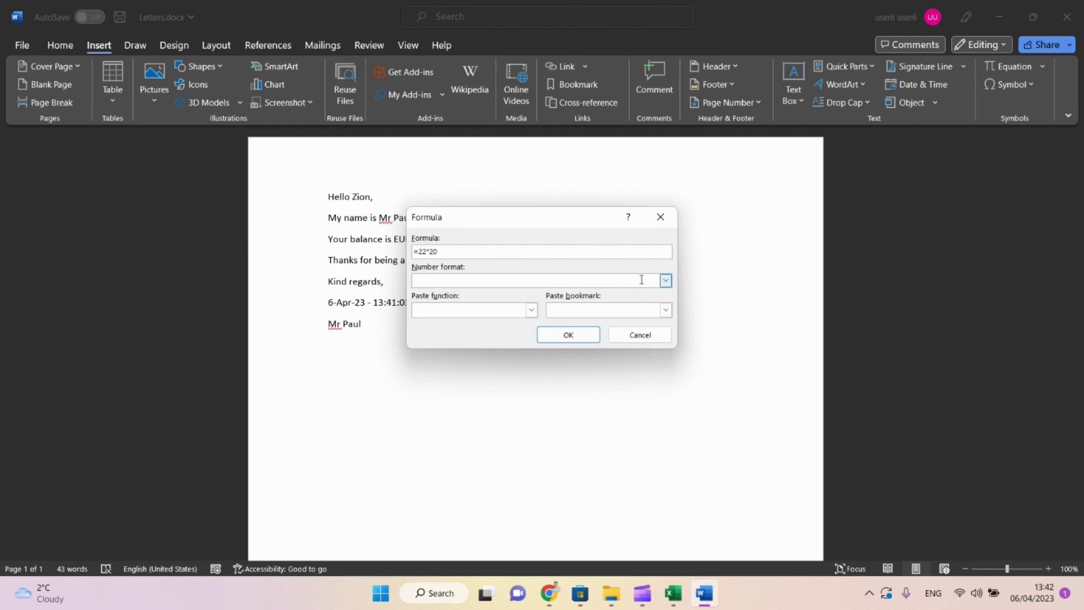
{"action": "left_click", "coordinate": [666, 281]}
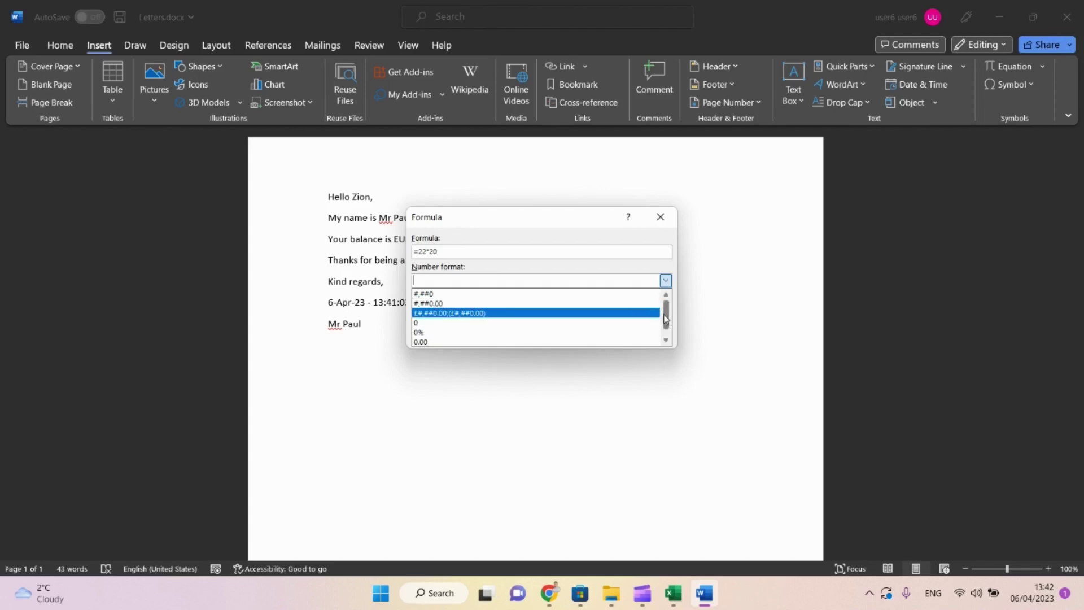
{"action": "left_click_drag", "start_coordinate": [666, 319], "coordinate": [666, 318]}
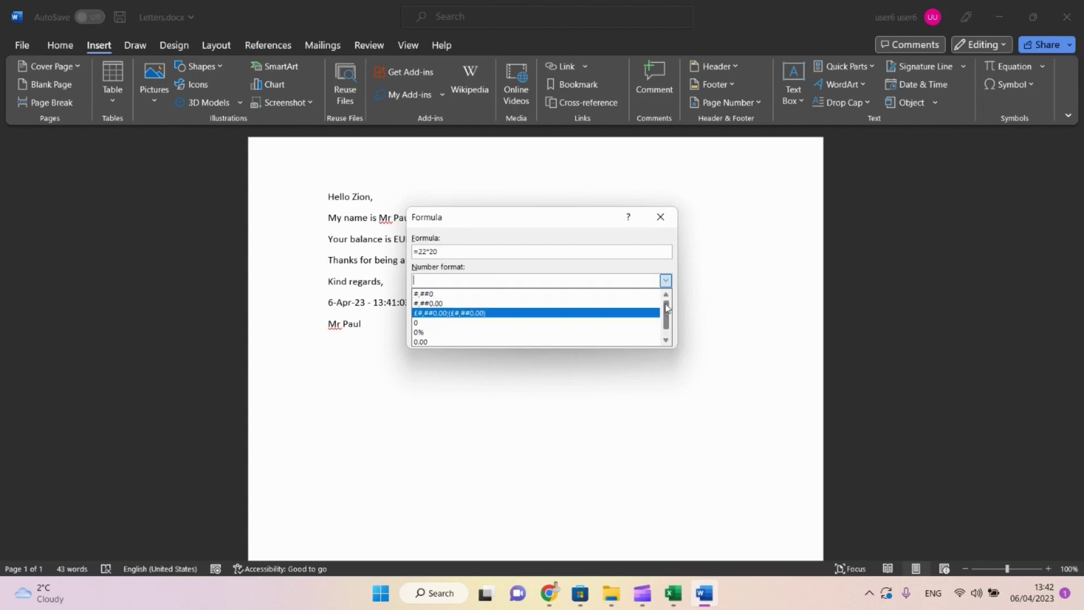
{"action": "left_click", "coordinate": [420, 315]}
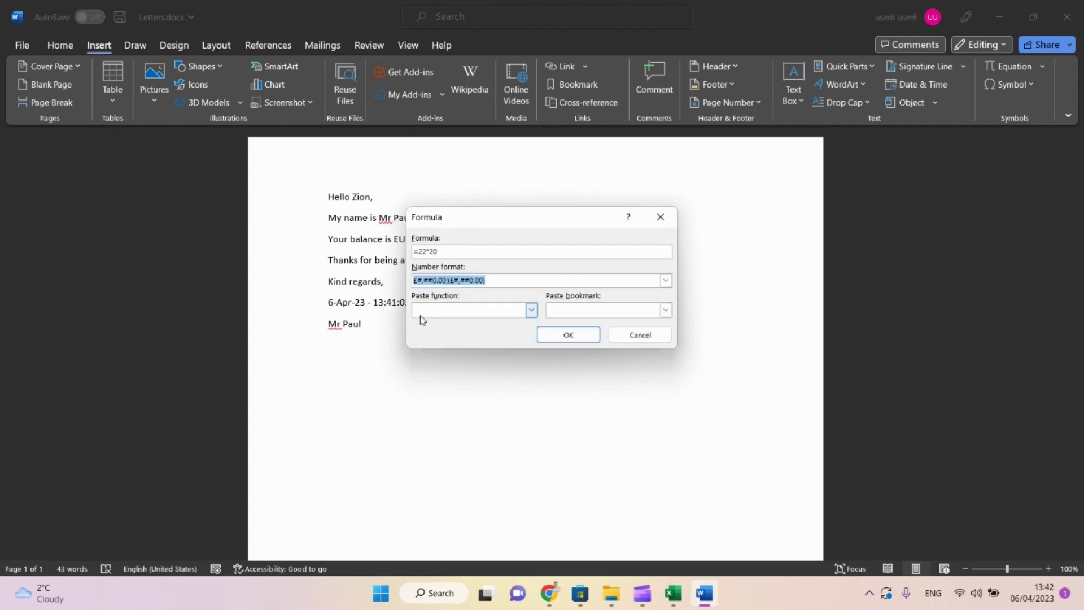
Change the format to MDL without a negative part, insert it, and remove the duplicated MDL.
{"action": "left_click", "coordinate": [416, 280]}
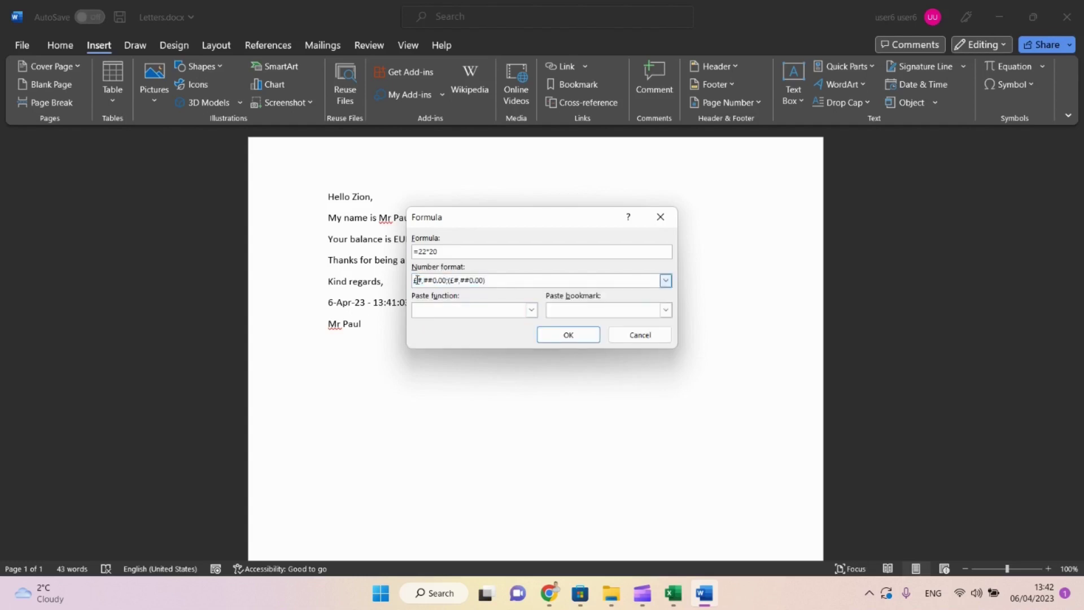
{"action": "key", "text": "Delete"}
{"action": "type", "text": "MDL"}
{"action": "key", "text": "Right"}
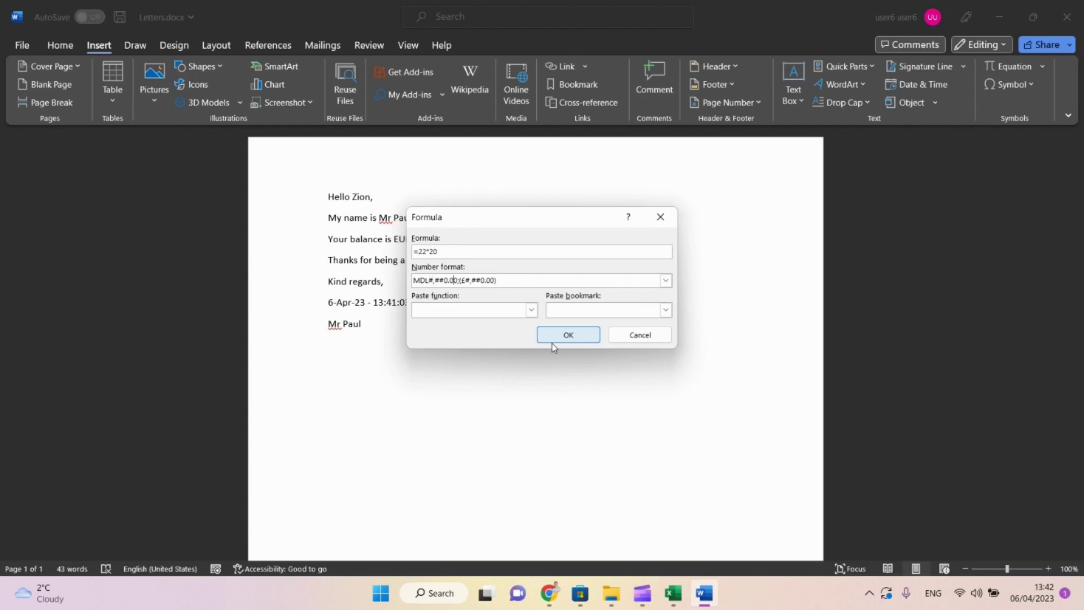
{"action": "key", "text": "shift+Right"}
{"action": "key", "text": "shift+Right"}
{"action": "key", "text": "shift+Right"}
{"action": "key", "text": "shift+Right"}
{"action": "key", "text": "shift+Right"}
{"action": "key", "text": "shift+Right"}
{"action": "key", "text": "shift+Right"}
{"action": "key", "text": "shift+Right"}
{"action": "key", "text": "shift+Right"}
{"action": "key", "text": "shift+Right"}
{"action": "key", "text": "shift+Right"}
{"action": "key", "text": "Delete"}
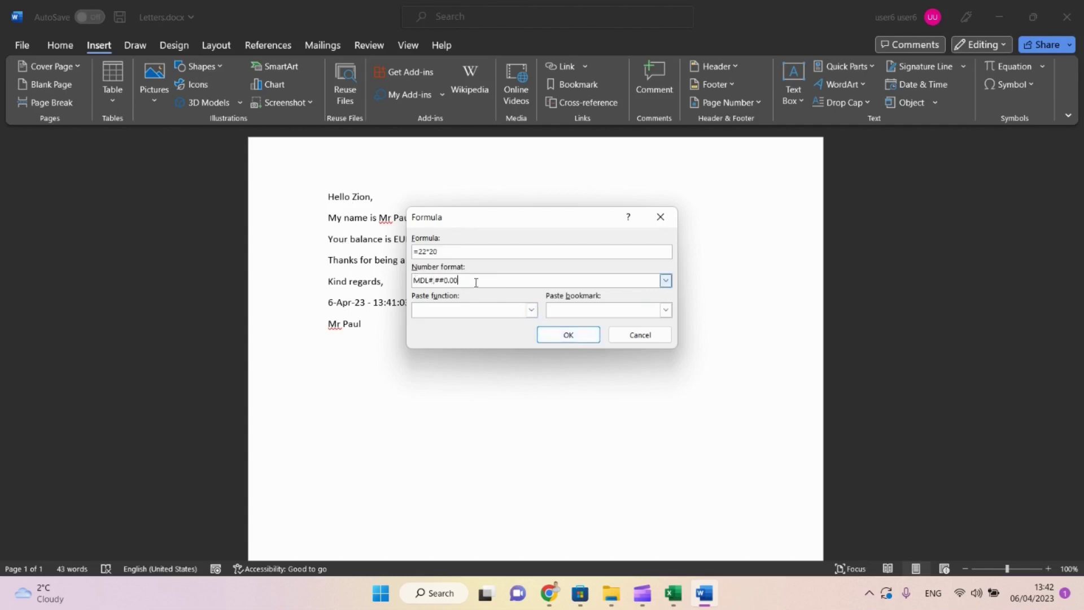
{"action": "left_click", "coordinate": [557, 336]}
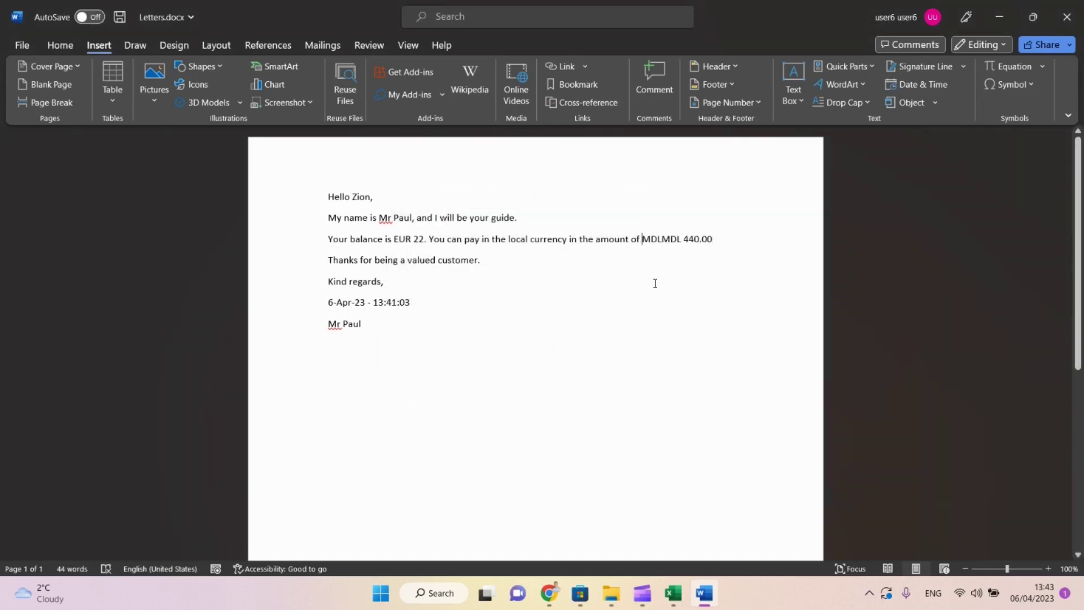
{"action": "key", "text": "Delete"}
{"action": "key", "text": "Delete"}
{"action": "key", "text": "Delete"}
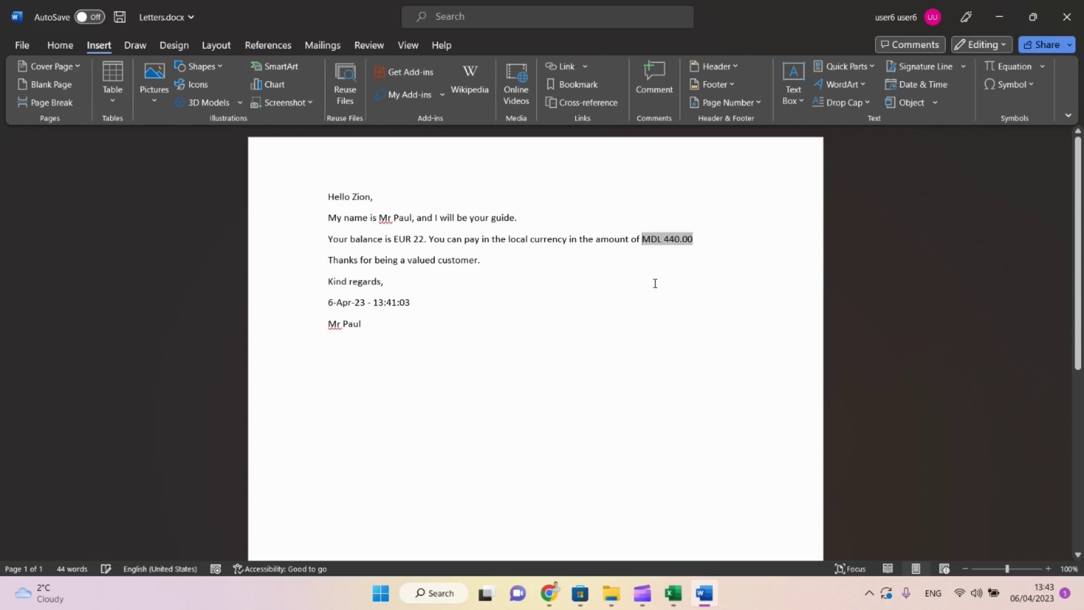
{"action": "key", "text": "Down"}
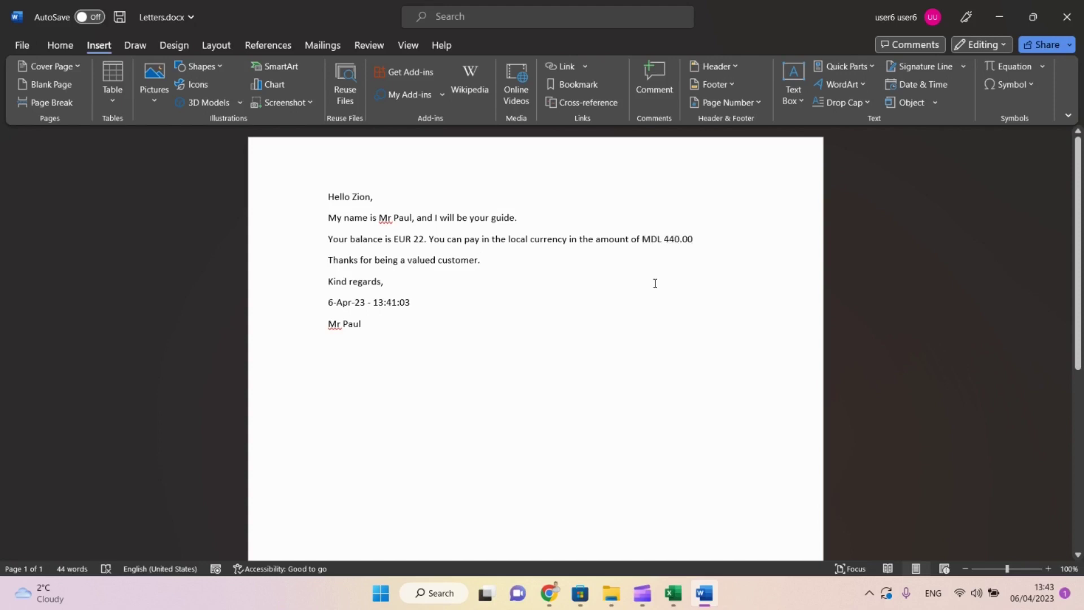
In the field codes, replace the fixed 22 in the MDL formula with the Balance merge field.
{"action": "key", "text": "alt+F9"}
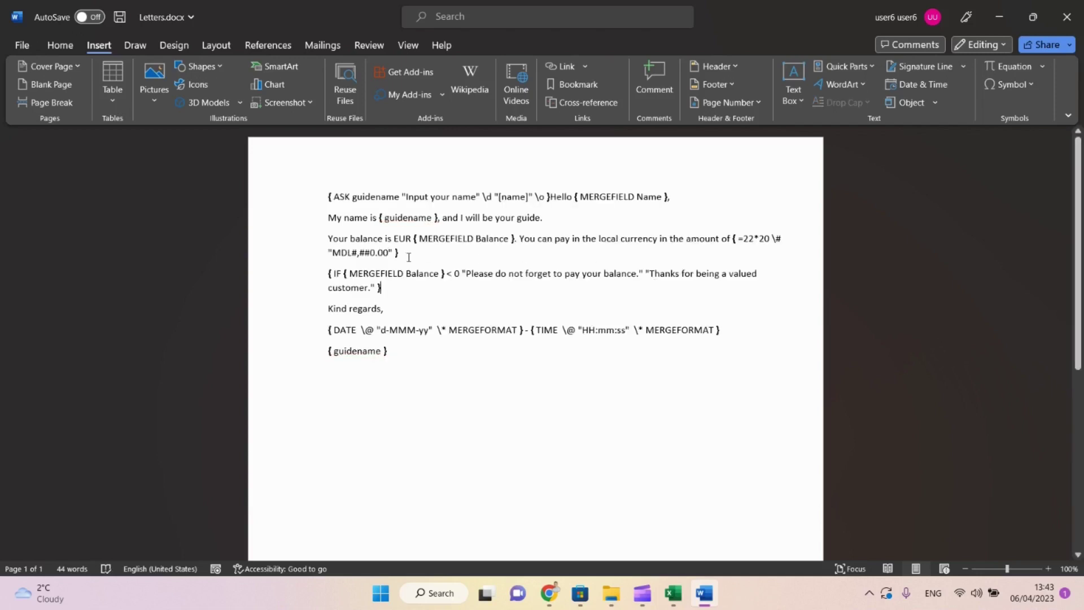
{"action": "left_click", "coordinate": [751, 239]}
{"action": "key", "text": "Delete"}
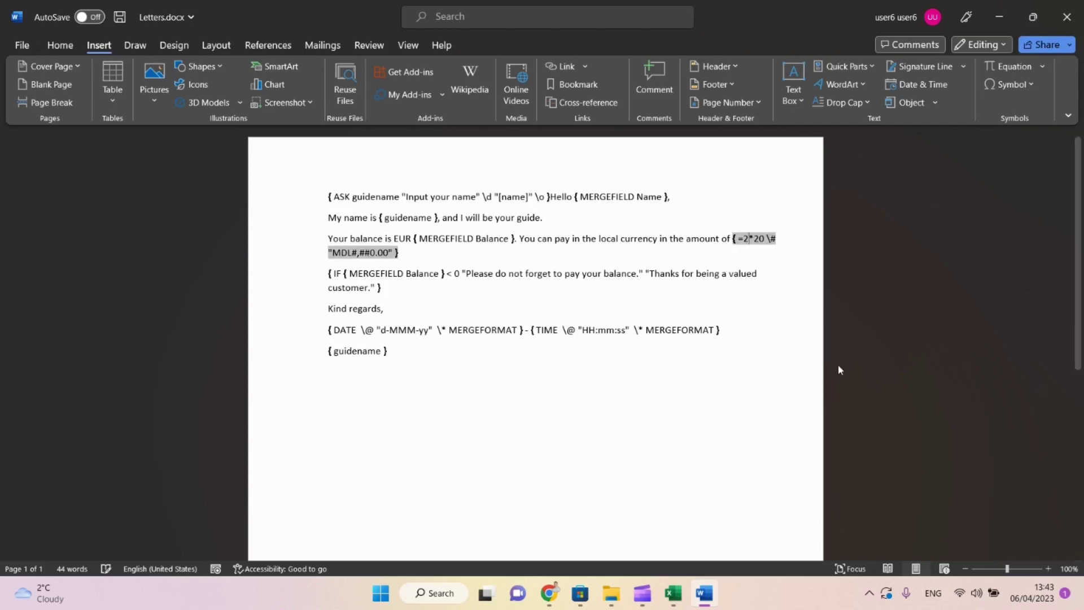
{"action": "key", "text": "BackSpace"}
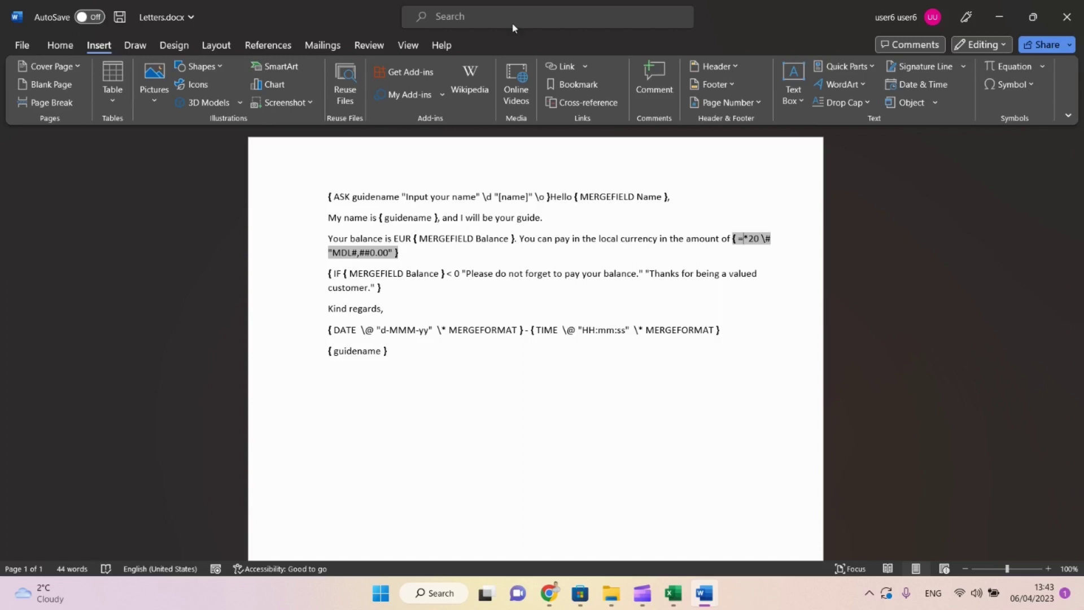
{"action": "left_click", "coordinate": [323, 45]}
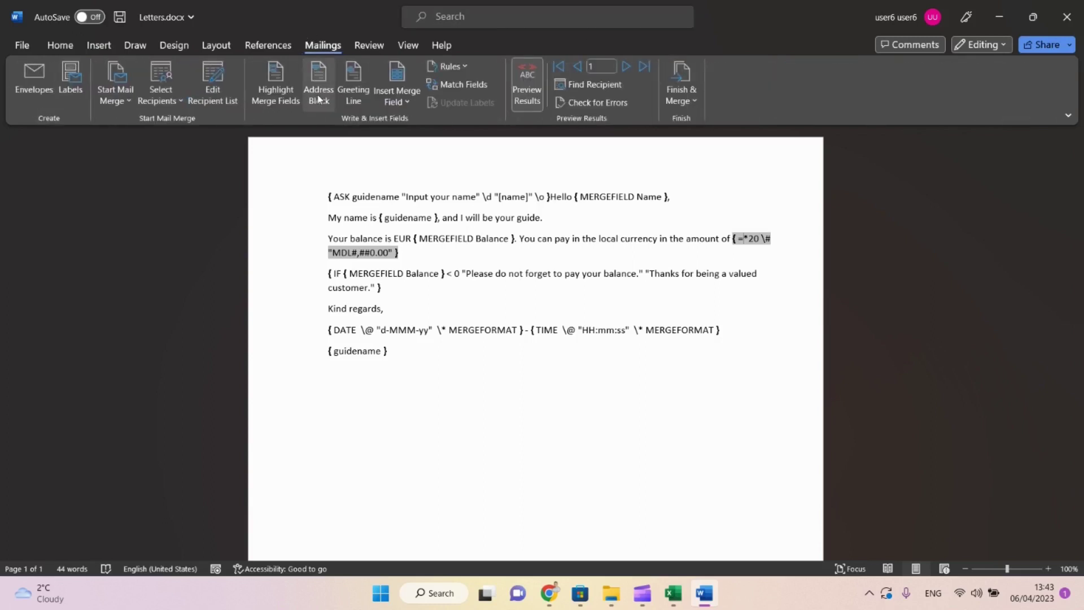
{"action": "left_click", "coordinate": [398, 101]}
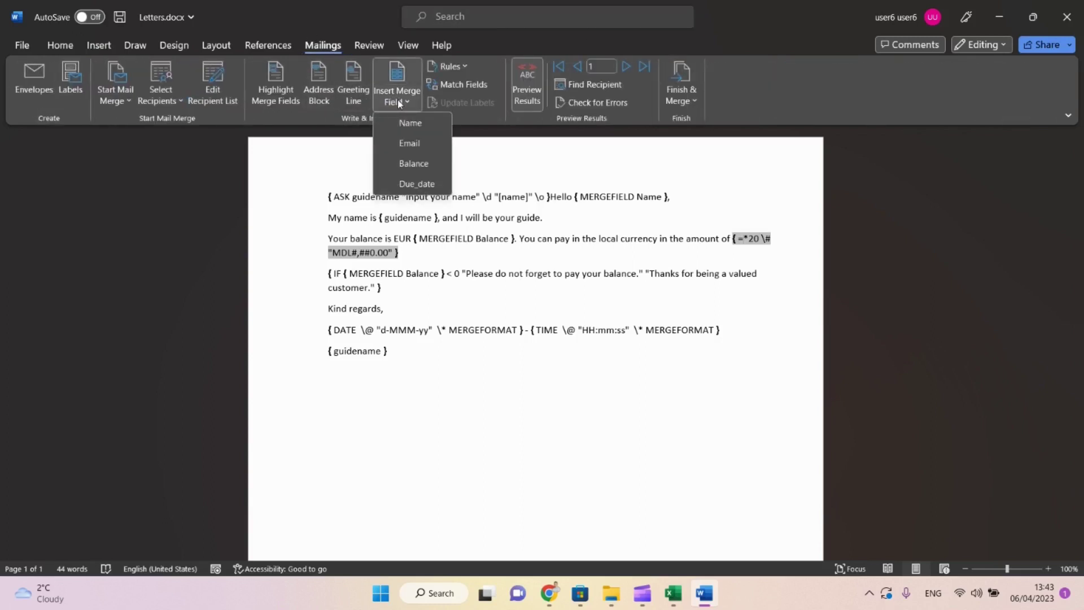
{"action": "left_click", "coordinate": [410, 164]}
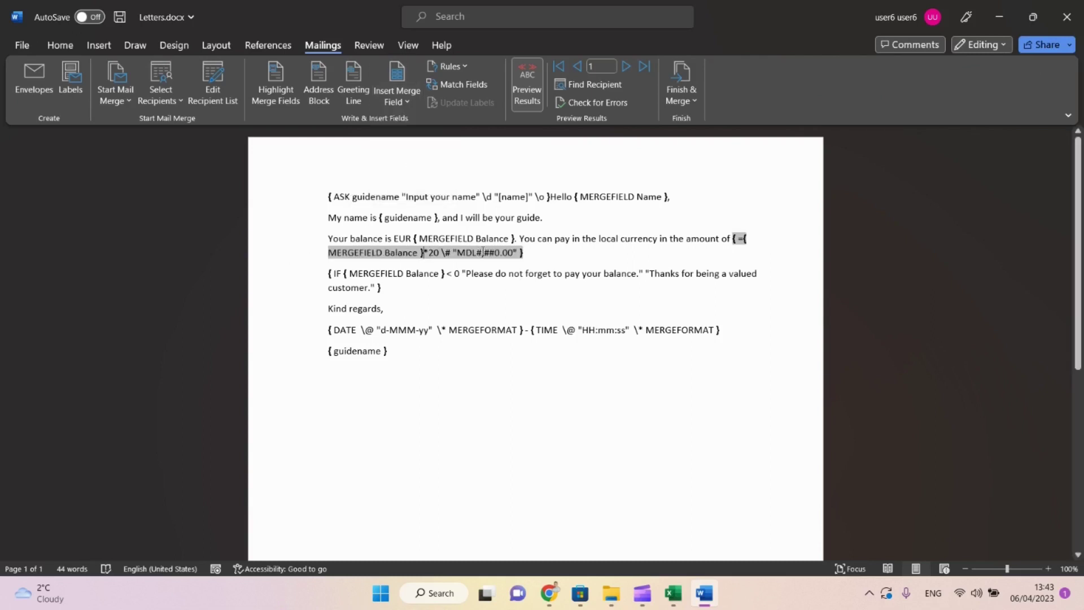
{"action": "left_click", "coordinate": [557, 252]}
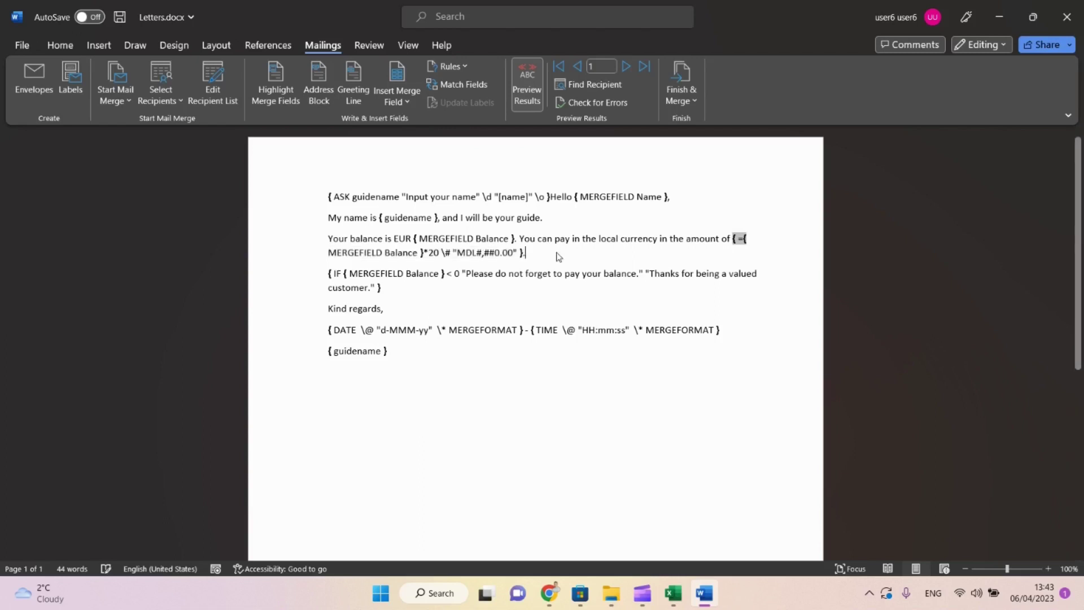
End the formula line with a period, then preview recipients through record 8 to check MDL amounts.
{"action": "type", "text": "."}
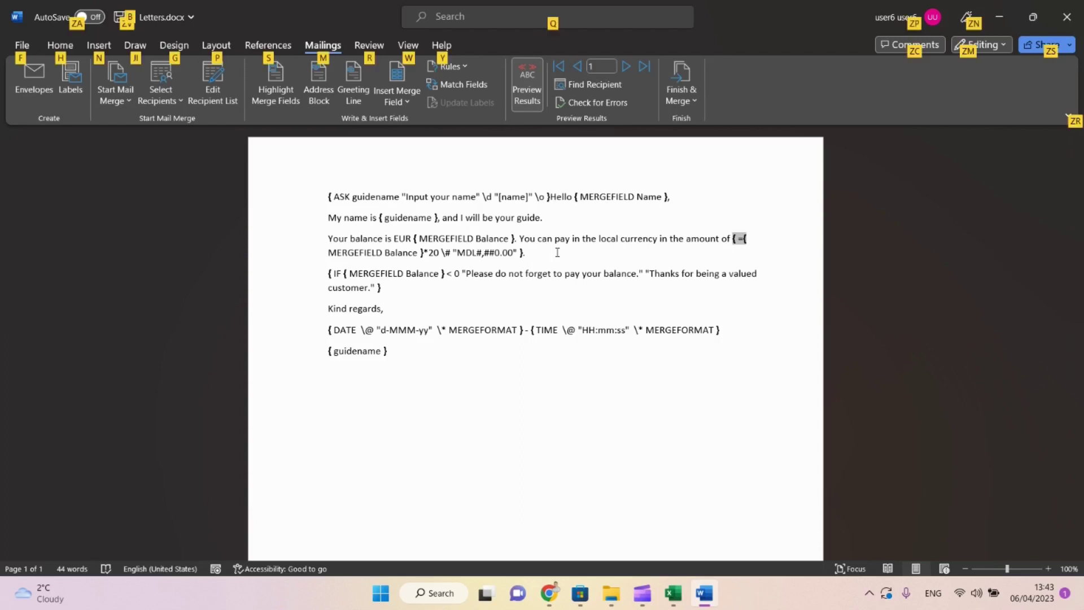
{"action": "key", "text": "alt+F9"}
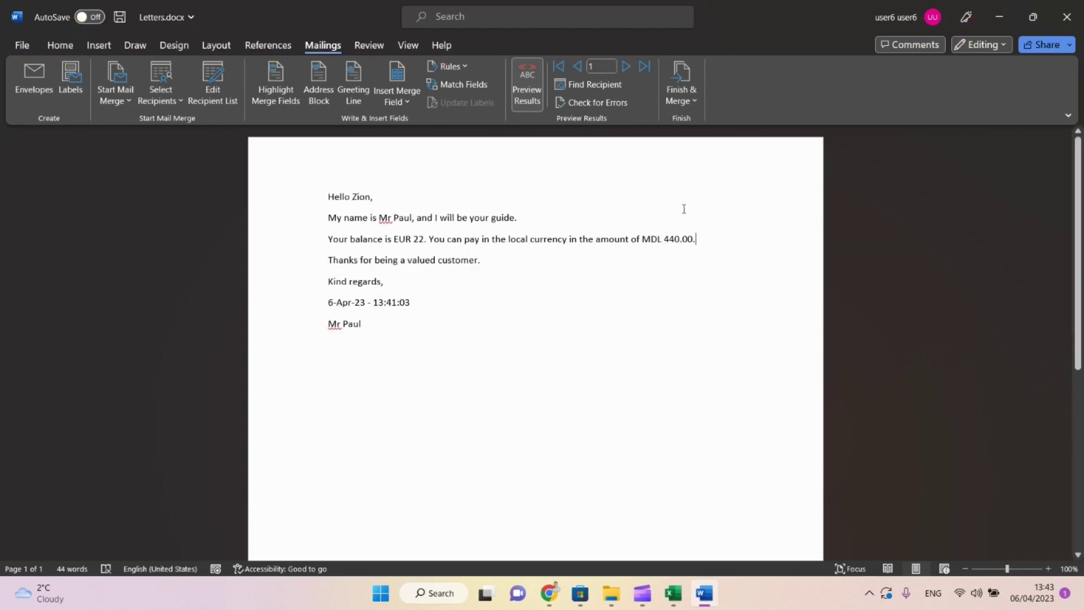
{"action": "left_click", "coordinate": [626, 68]}
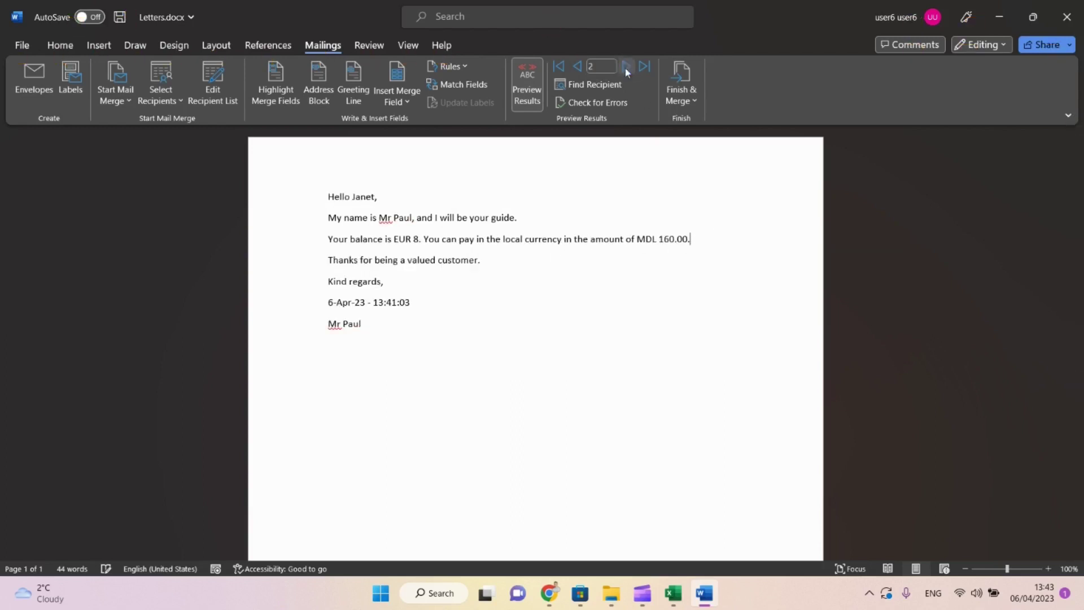
{"action": "left_click", "coordinate": [626, 68]}
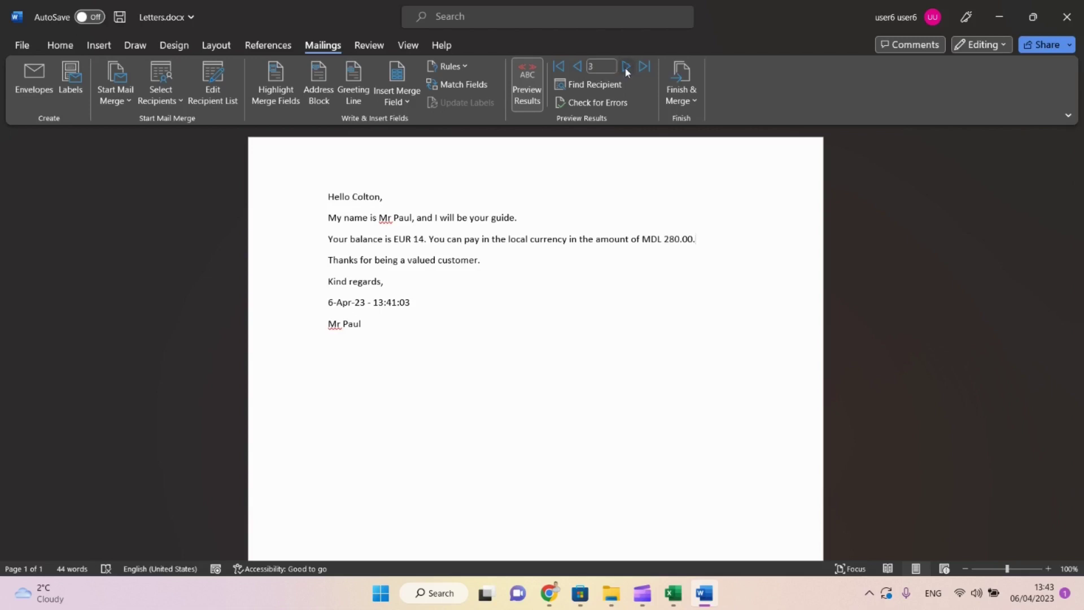
{"action": "left_click", "coordinate": [625, 67]}
{"action": "left_click", "coordinate": [626, 67]}
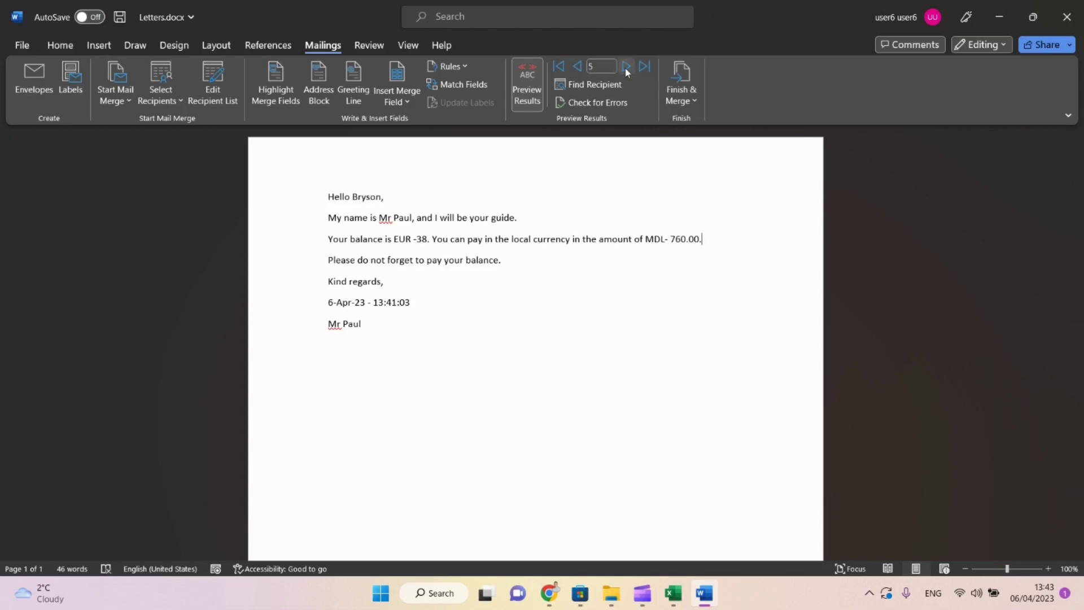
{"action": "left_click", "coordinate": [625, 67]}
{"action": "left_click", "coordinate": [625, 67]}
{"action": "left_click", "coordinate": [625, 67]}
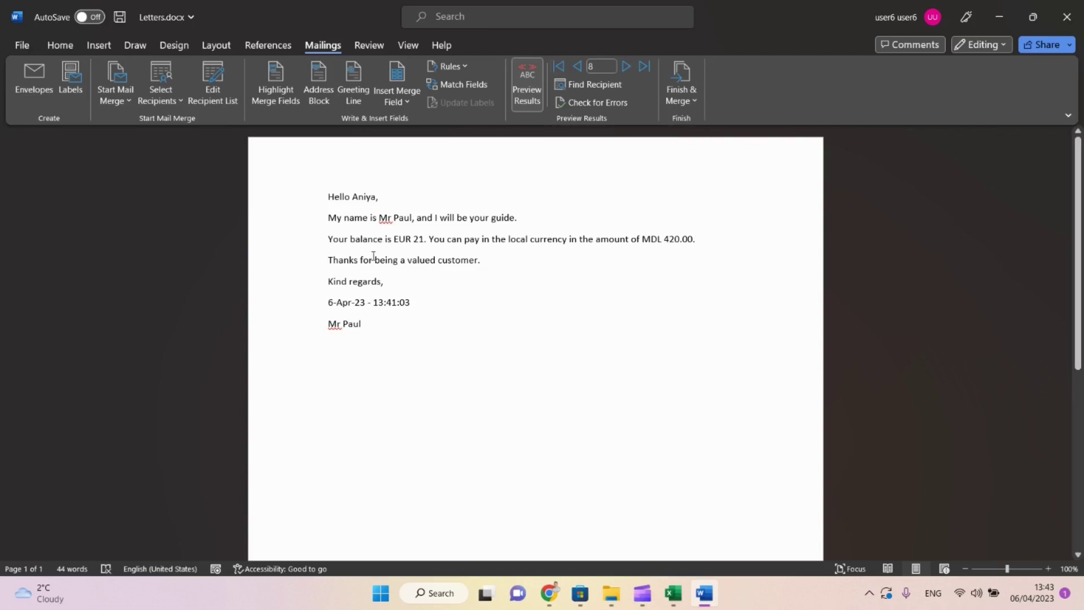
{"action": "left_click", "coordinate": [418, 239]}
Show field codes and select the MDL#,##0.00 number-format switch in the formula.
{"action": "key", "text": "alt+F9"}
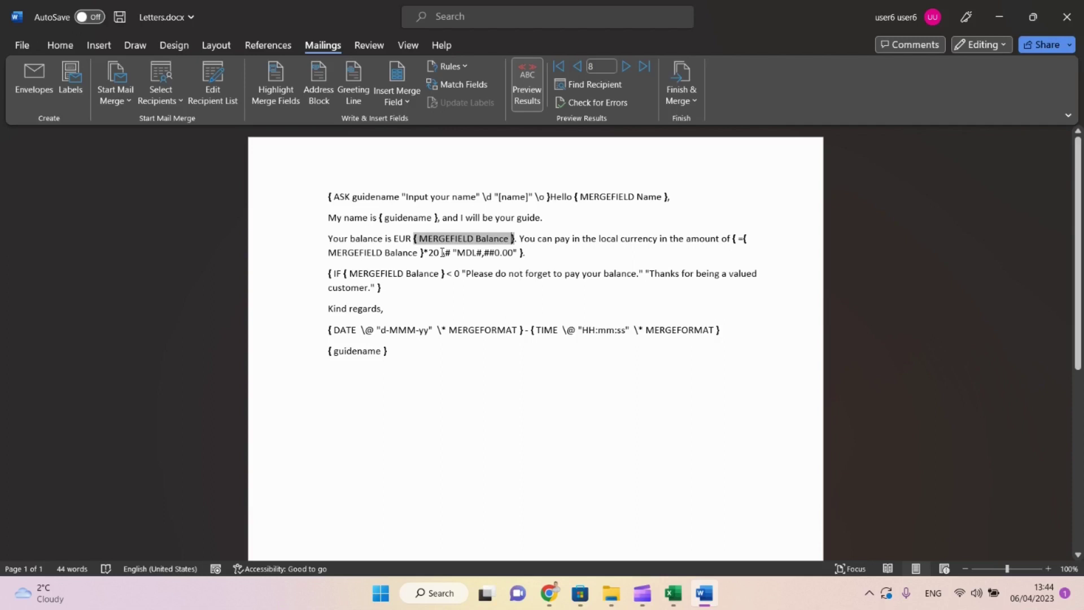
{"action": "left_click_drag", "start_coordinate": [442, 252], "coordinate": [520, 255]}
{"action": "key", "text": "ctrl+c"}
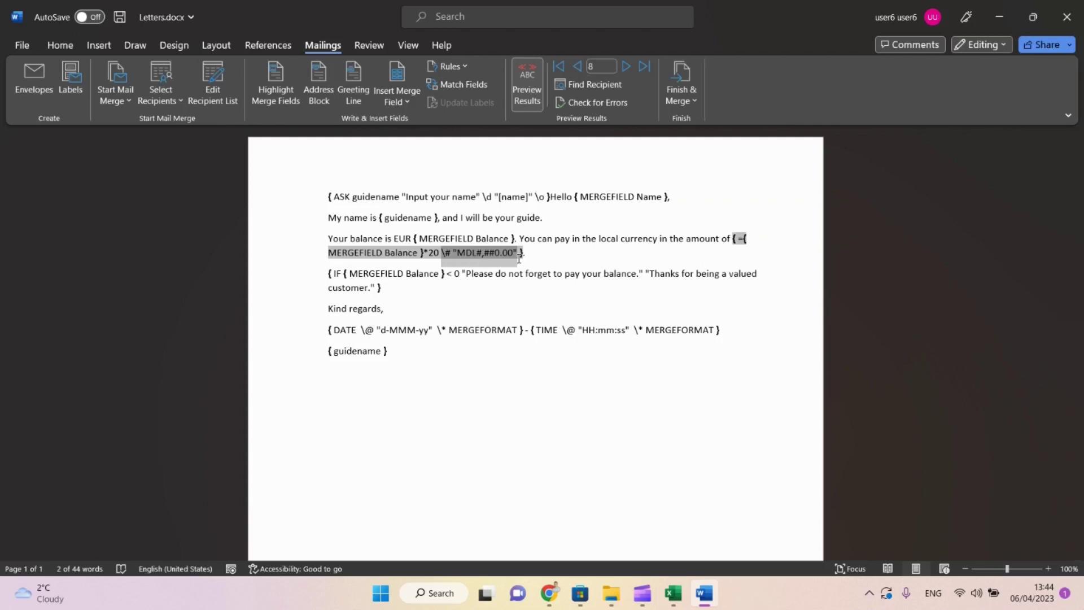
{"action": "left_click", "coordinate": [96, 46]}
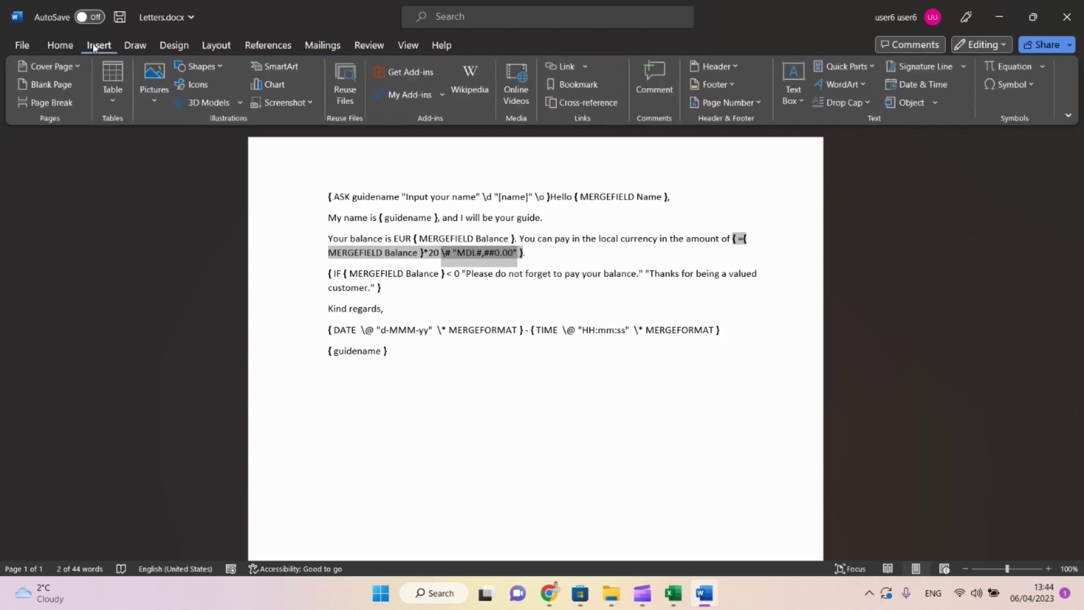
{"action": "left_click", "coordinate": [834, 68]}
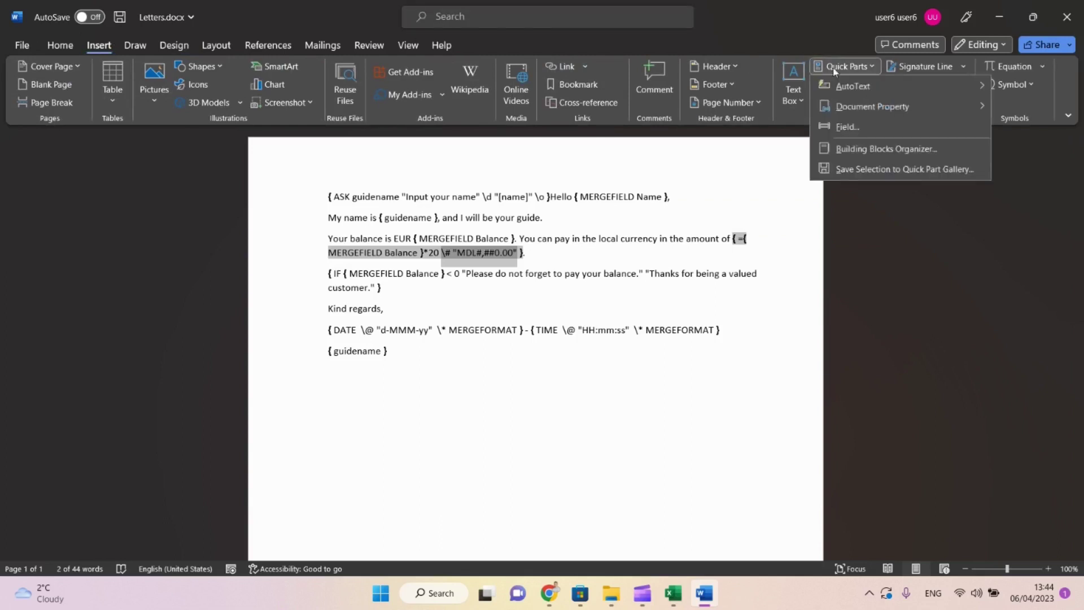
{"action": "mouse_move", "coordinate": [839, 101]}
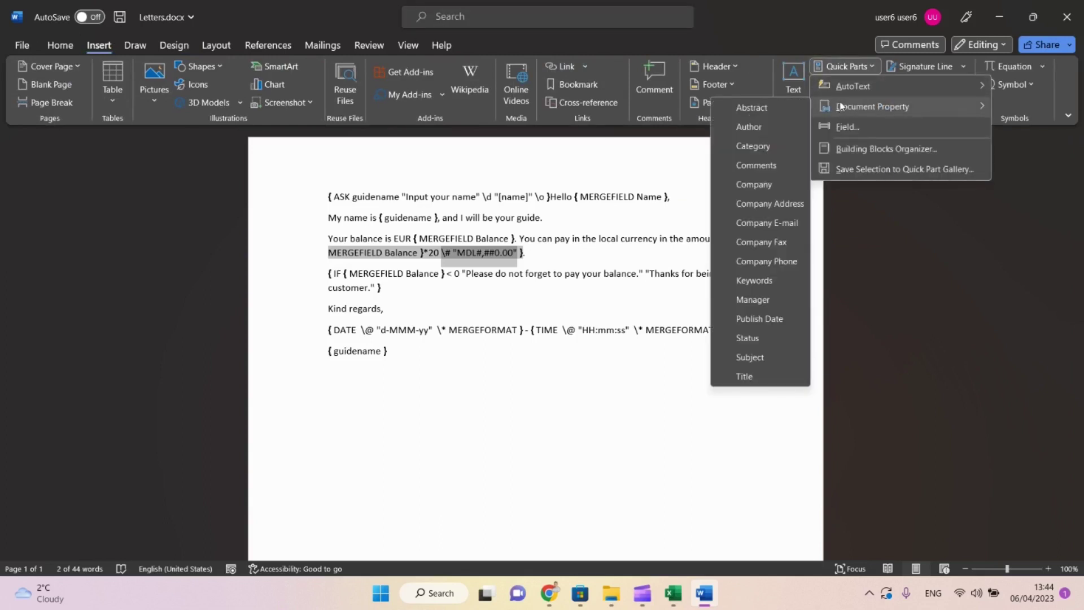
{"action": "left_click", "coordinate": [406, 373]}
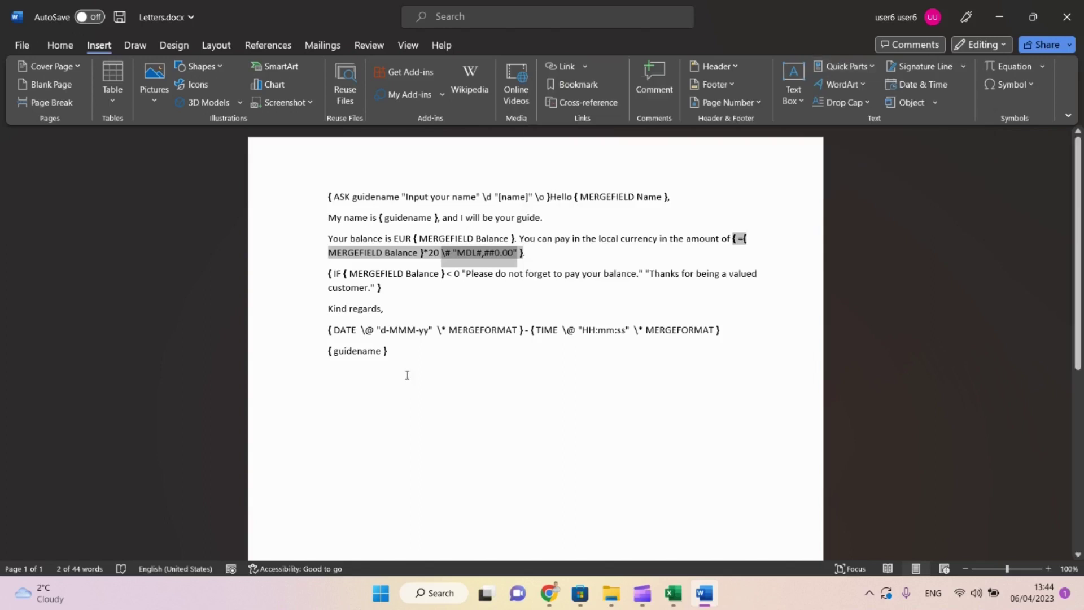
Paste the switch into the Balance field as EUR#,##0.00 and delete the typed EUR before it.
{"action": "left_click", "coordinate": [513, 240]}
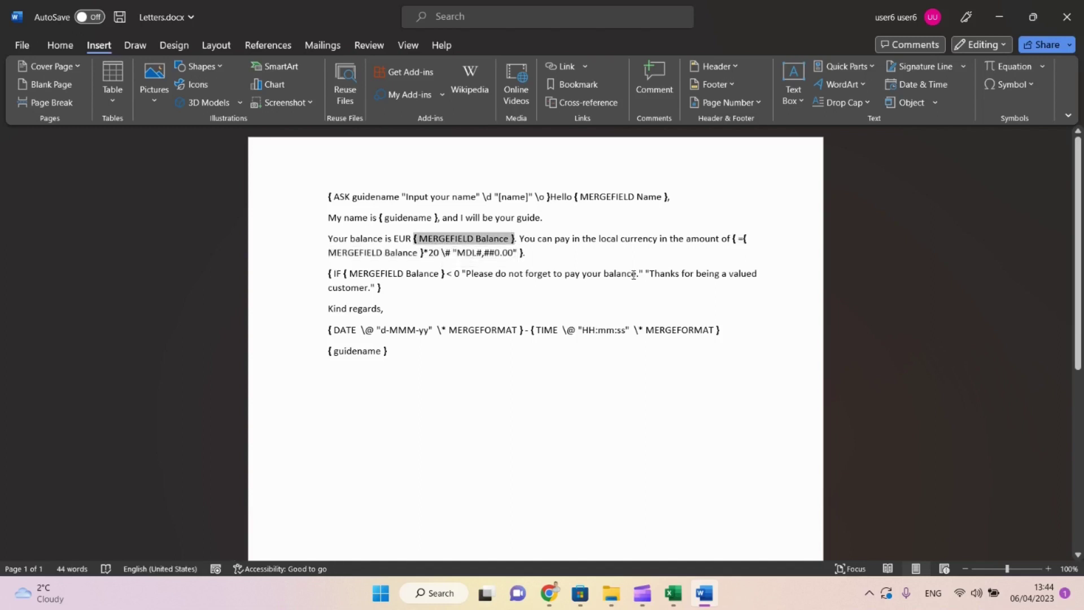
{"action": "key", "text": "ctrl+v"}
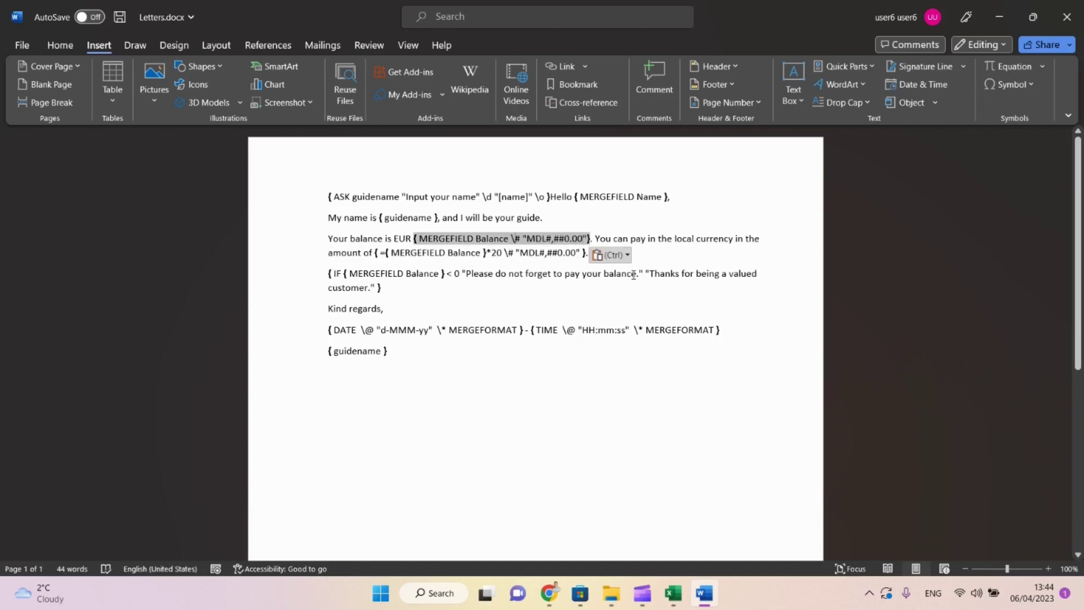
{"action": "key", "text": "shift+Left"}
{"action": "key", "text": "shift+Left"}
{"action": "key", "text": "shift+Left"}
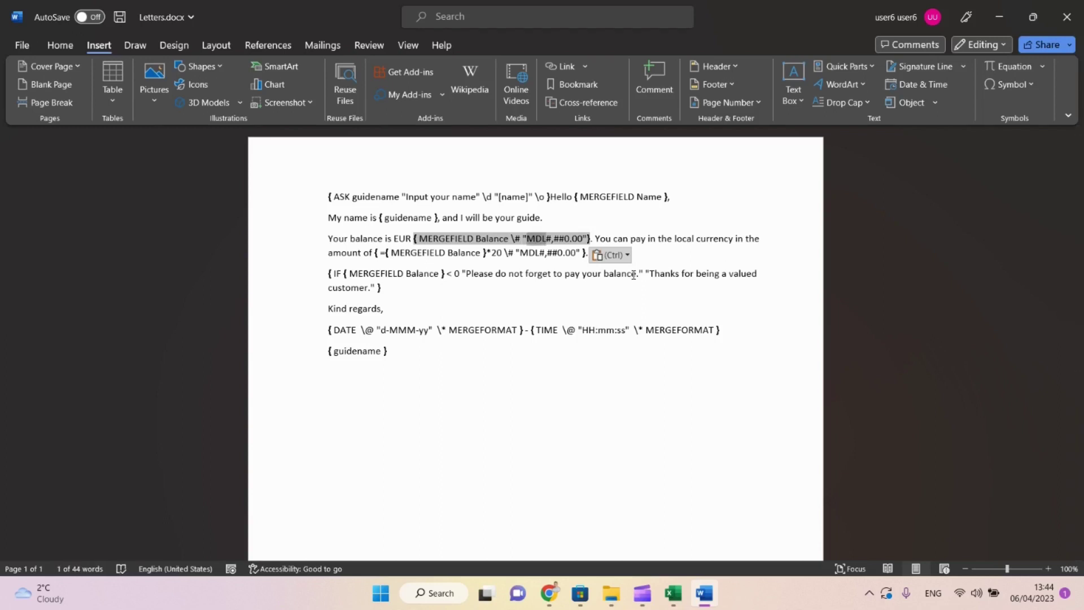
{"action": "type", "text": "EUR"}
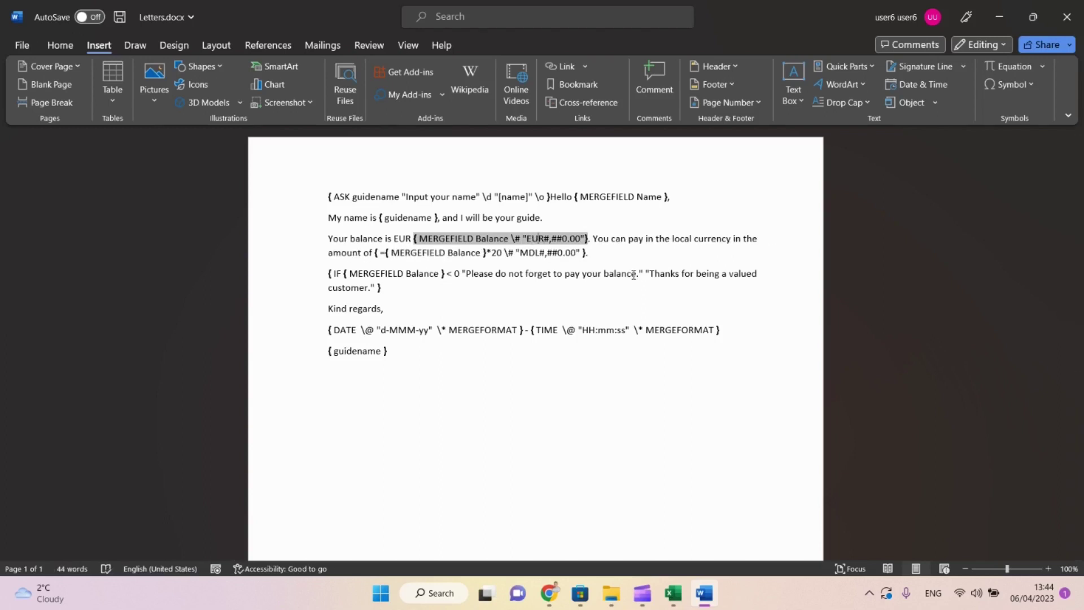
{"action": "key", "text": "ctrl+Left"}
{"action": "key", "text": "ctrl+Left"}
{"action": "key", "text": "ctrl+Left"}
{"action": "key", "text": "ctrl+Left"}
{"action": "key", "text": "ctrl+Left"}
{"action": "key", "text": "shift+Right"}
{"action": "key", "text": "shift+Right"}
{"action": "key", "text": "shift+Right"}
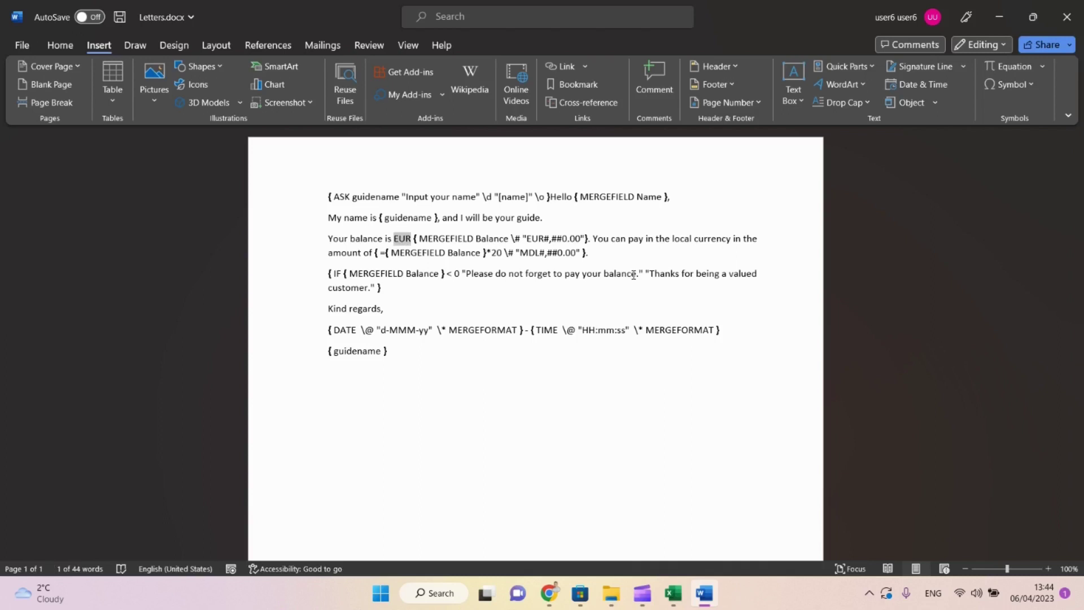
{"action": "key", "text": "Delete"}
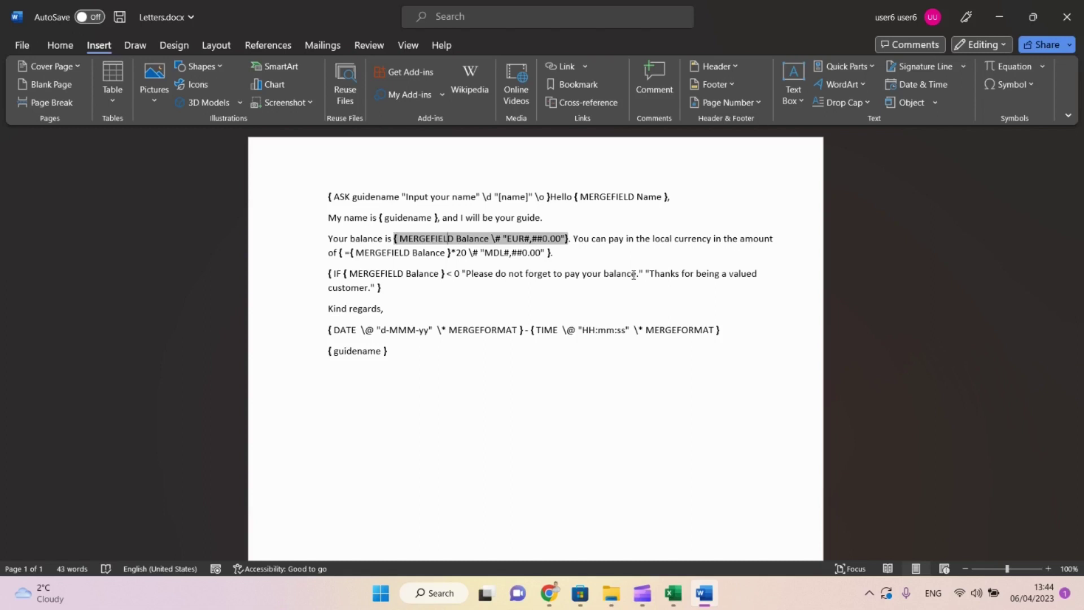
Reword the balance sentence to 'This is equivalent to', dropping 'in the local currency in the amount of'.
{"action": "key", "text": "Right"}
{"action": "key", "text": "Right"}
{"action": "key", "text": "Right"}
{"action": "key", "text": "Right"}
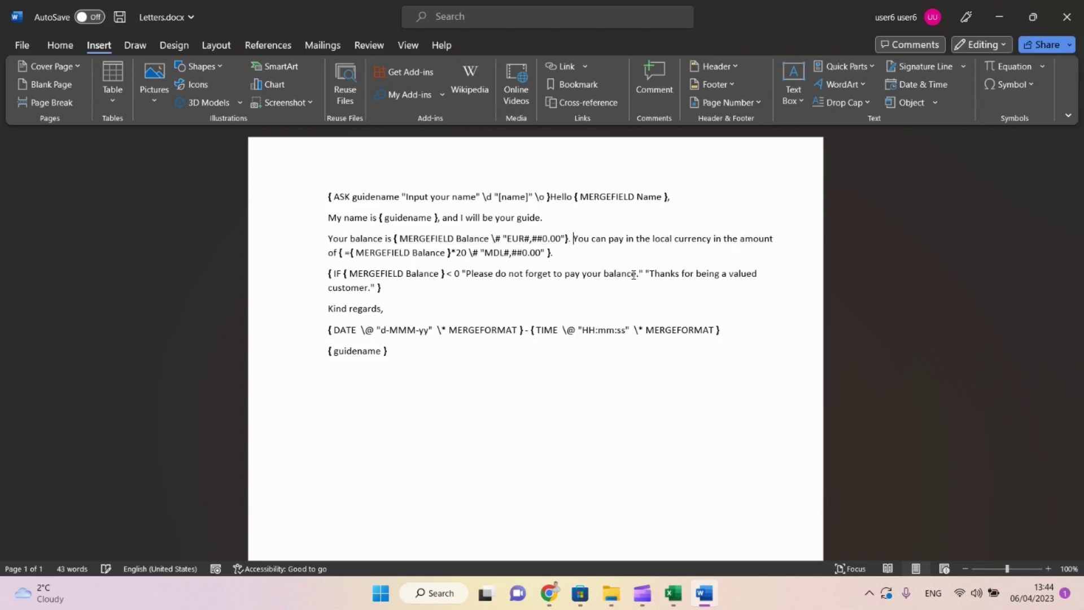
{"action": "key", "text": "ctrl+shift+Right"}
{"action": "key", "text": "ctrl+shift+Right"}
{"action": "key", "text": "ctrl+shift+Right"}
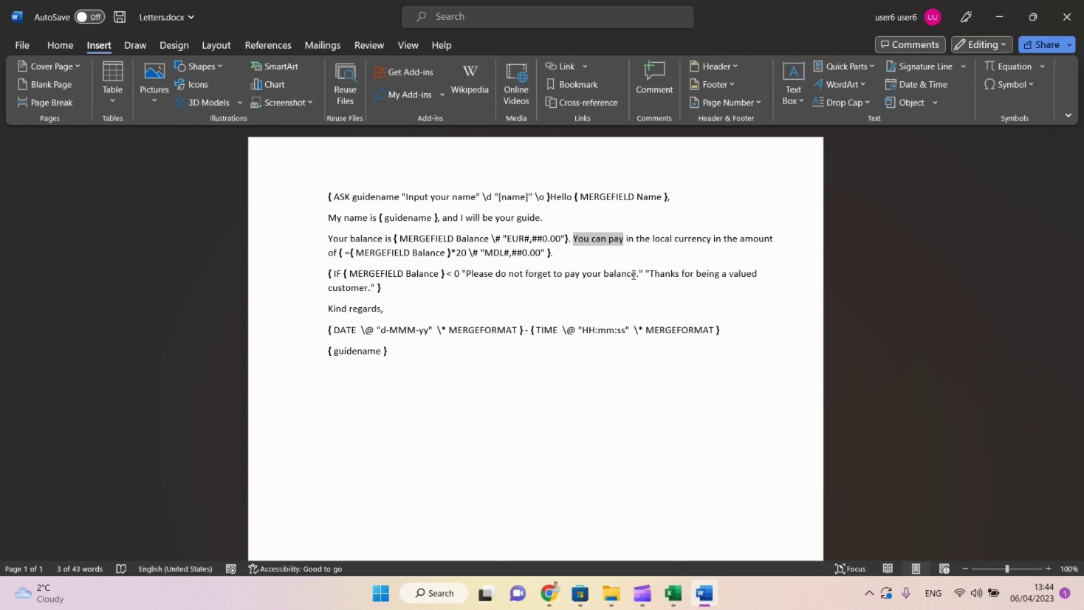
{"action": "type", "text": "This is "}
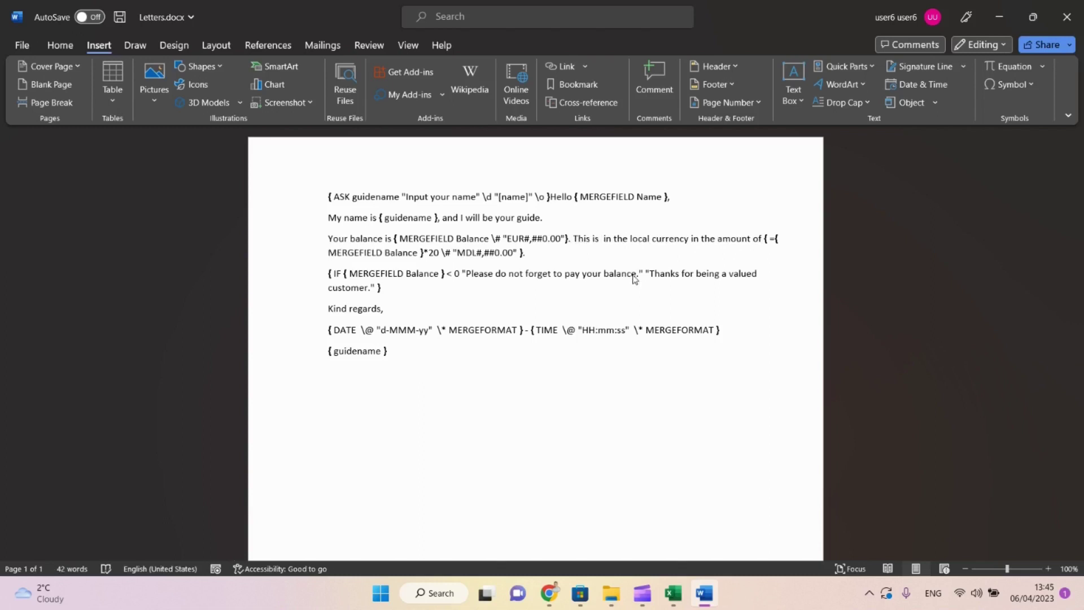
{"action": "type", "text": "equivalient"}
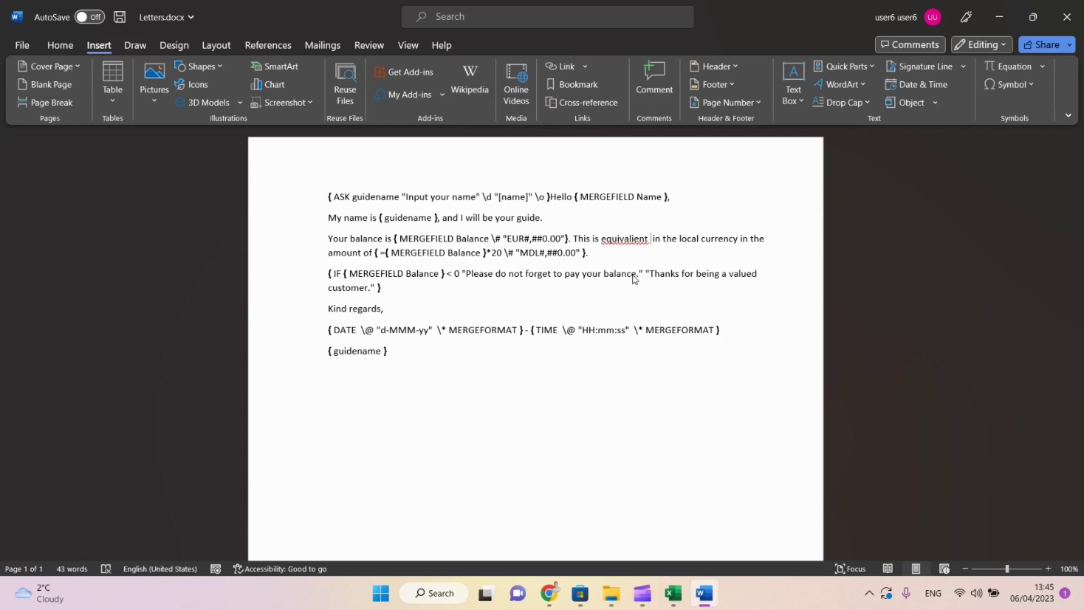
{"action": "type", "text": " to"}
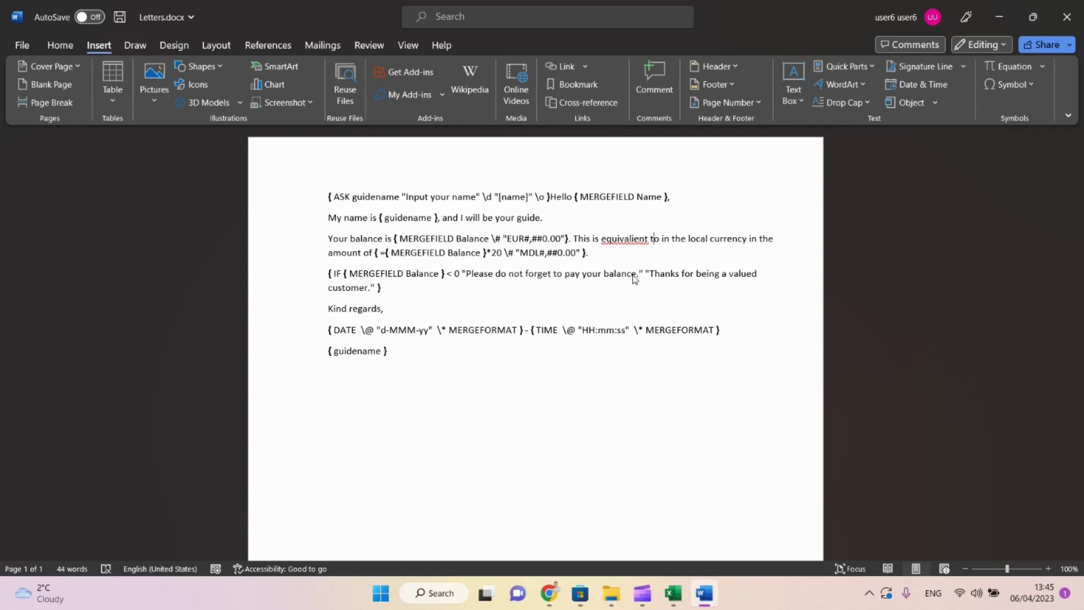
{"action": "key", "text": "Left"}
{"action": "key", "text": "Left"}
{"action": "key", "text": "Left"}
{"action": "key", "text": "Left"}
{"action": "key", "text": "Left"}
{"action": "key", "text": "Left"}
{"action": "key", "text": "Left"}
{"action": "key", "text": "BackSpace"}
{"action": "key", "text": "Right"}
{"action": "key", "text": "Right"}
{"action": "key", "text": "Right"}
{"action": "key", "text": "Right"}
{"action": "key", "text": "shift+Right"}
{"action": "key", "text": "shift+Right"}
{"action": "key", "text": "shift+Right"}
{"action": "key", "text": "shift+Right"}
{"action": "key", "text": "shift+Right"}
{"action": "key", "text": "shift+Right"}
{"action": "key", "text": "shift+Right"}
{"action": "key", "text": "shift+Right"}
{"action": "key", "text": "shift+Right"}
{"action": "key", "text": "shift+Right"}
{"action": "key", "text": "shift+Right"}
{"action": "key", "text": "shift+Right"}
{"action": "key", "text": "shift+Right"}
{"action": "key", "text": "shift+Right"}
{"action": "key", "text": "shift+Right"}
{"action": "key", "text": "shift+Right"}
{"action": "key", "text": "shift+Right"}
{"action": "key", "text": "shift+Right"}
{"action": "key", "text": "shift+Right"}
{"action": "key", "text": "shift+Right"}
{"action": "key", "text": "shift+Right"}
{"action": "key", "text": "shift+Right"}
{"action": "key", "text": "shift+Right"}
{"action": "key", "text": "shift+Right"}
{"action": "key", "text": "shift+Right"}
{"action": "key", "text": "shift+Right"}
{"action": "key", "text": "shift+Right"}
{"action": "key", "text": "shift+Right"}
{"action": "key", "text": "shift+Right"}
{"action": "key", "text": "shift+Right"}
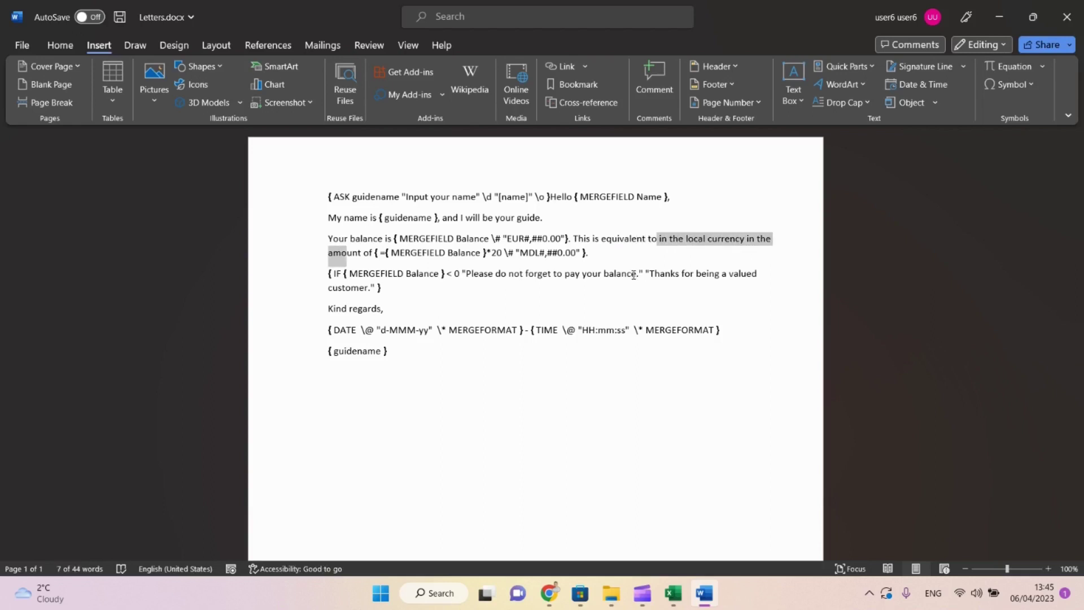
{"action": "key", "text": "Delete"}
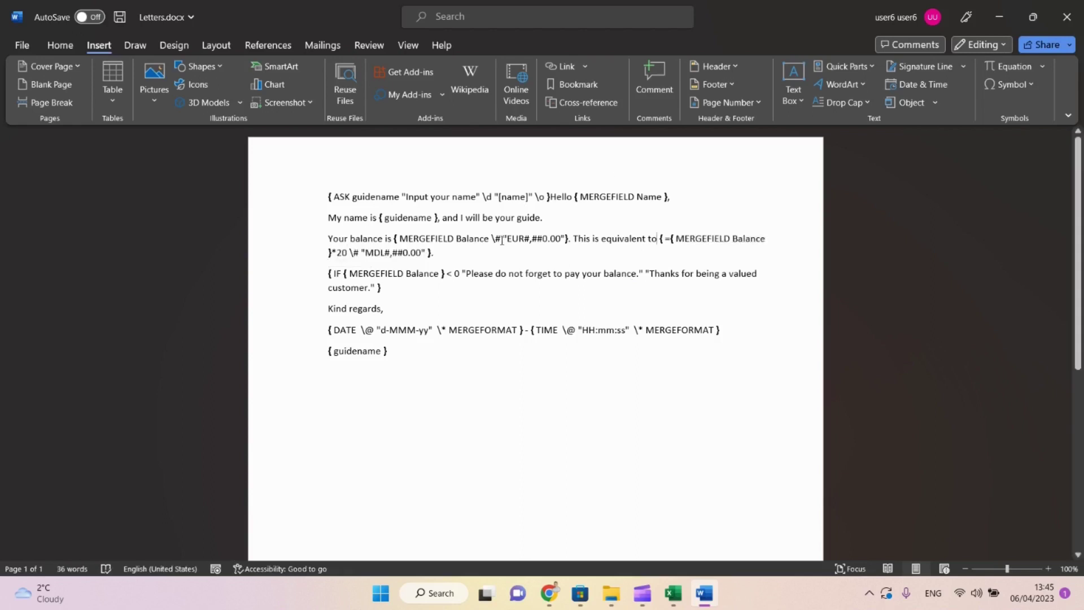
Save Letters.docx.
{"action": "left_click", "coordinate": [499, 252]}
{"action": "left_click", "coordinate": [463, 291]}
{"action": "key", "text": "ctrl+s"}
In the Google Docs checklist, tick Date and time field, Document properties, Calculated fields and Fields.
{"action": "key", "text": "alt+Tab"}
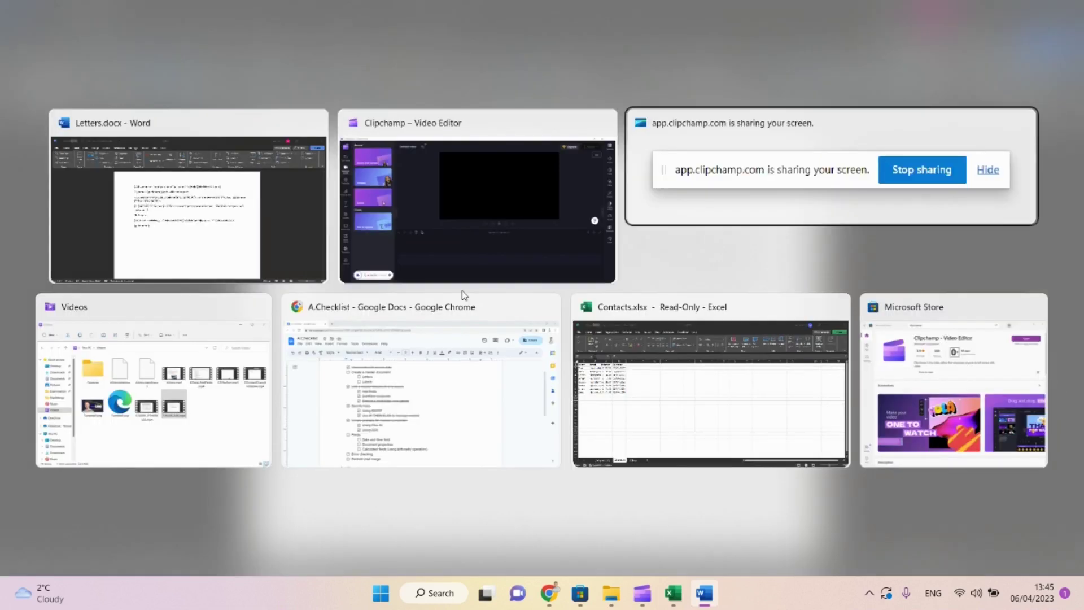
{"action": "key", "text": "alt+Tab"}
{"action": "key", "text": "alt+Tab"}
{"action": "key", "text": "alt+Tab"}
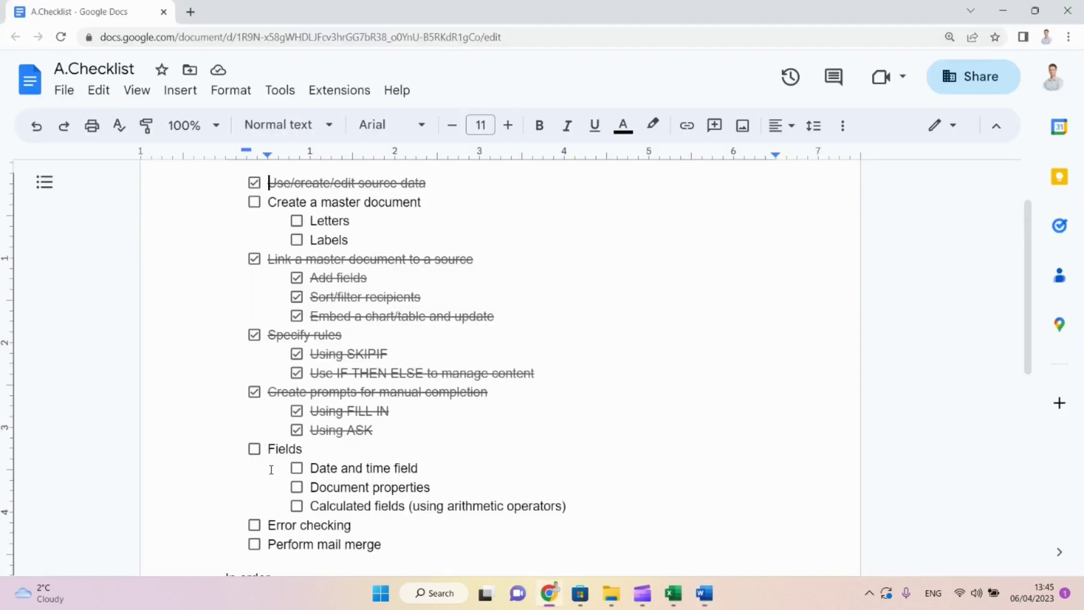
{"action": "left_click", "coordinate": [297, 469]}
{"action": "left_click", "coordinate": [297, 487]}
{"action": "left_click", "coordinate": [298, 506]}
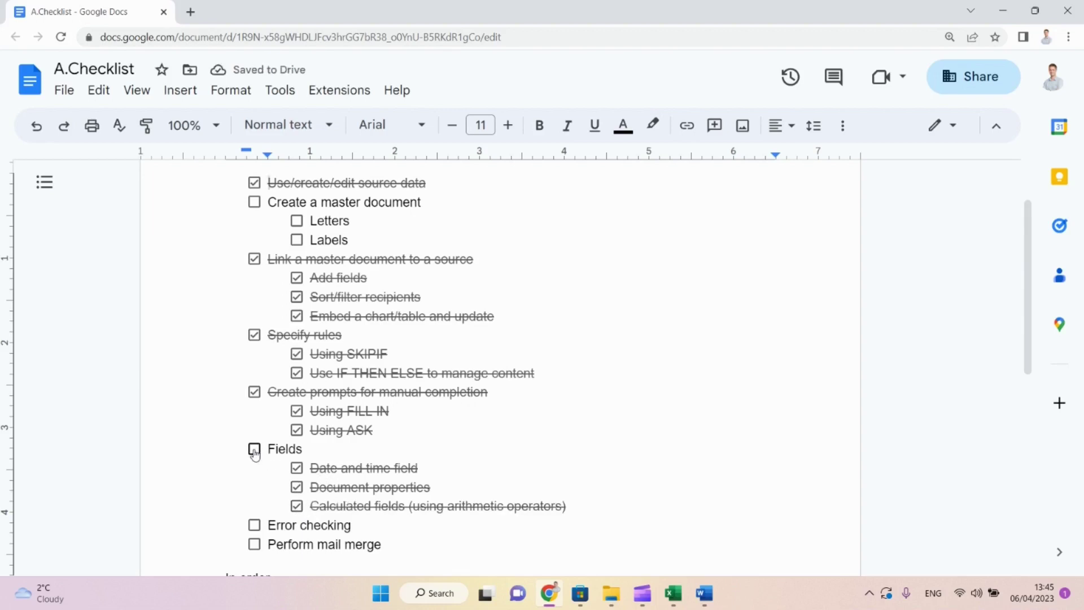
{"action": "left_click", "coordinate": [254, 448]}
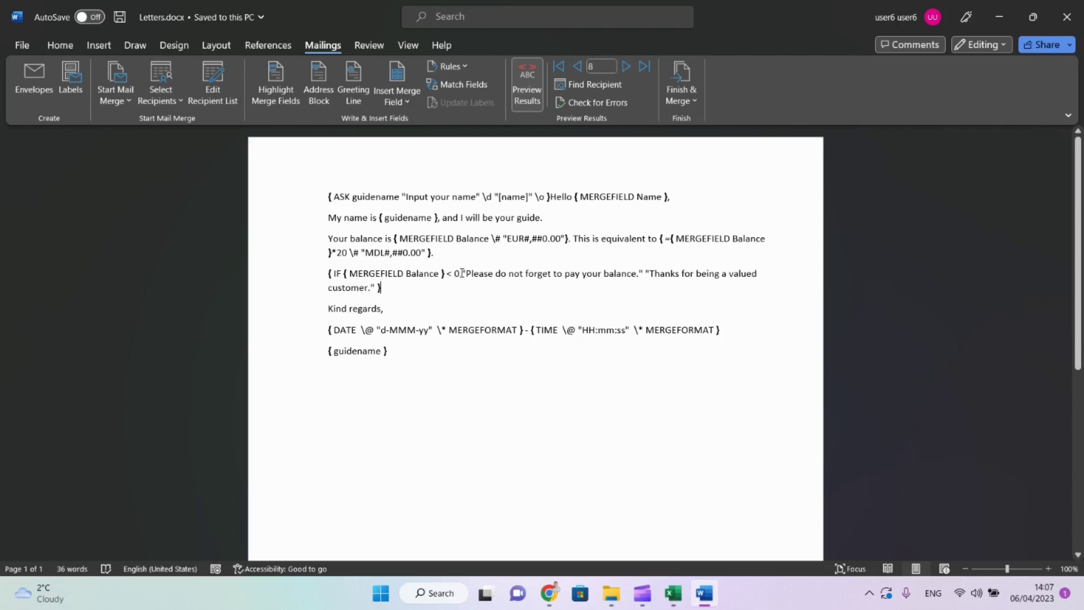
Delete the negative-balance reminder text from the IF field.
{"action": "left_click", "coordinate": [462, 273]}
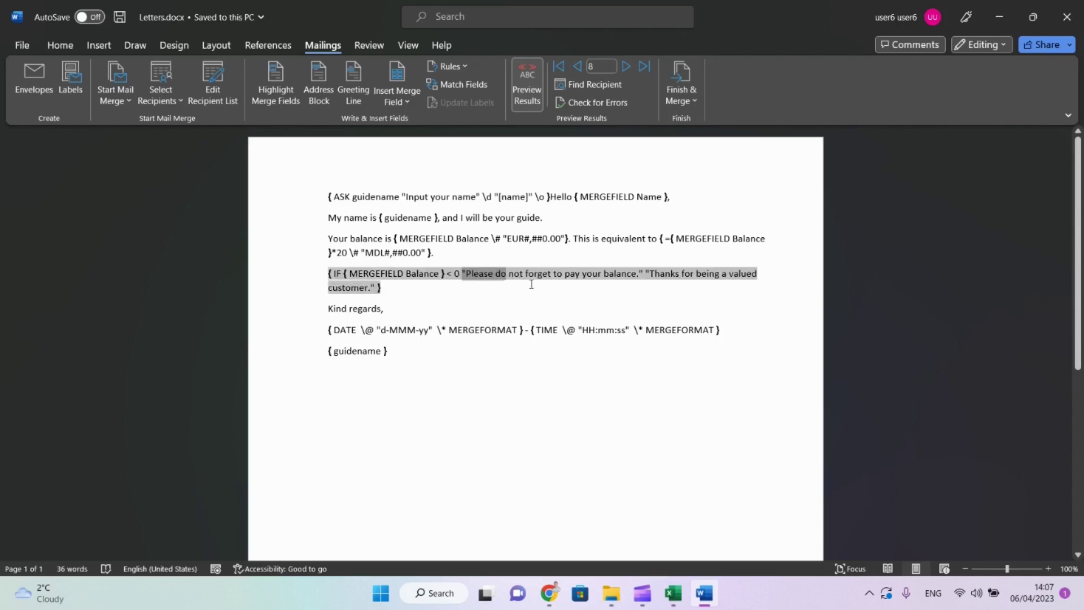
{"action": "double_click", "coordinate": [643, 273]}
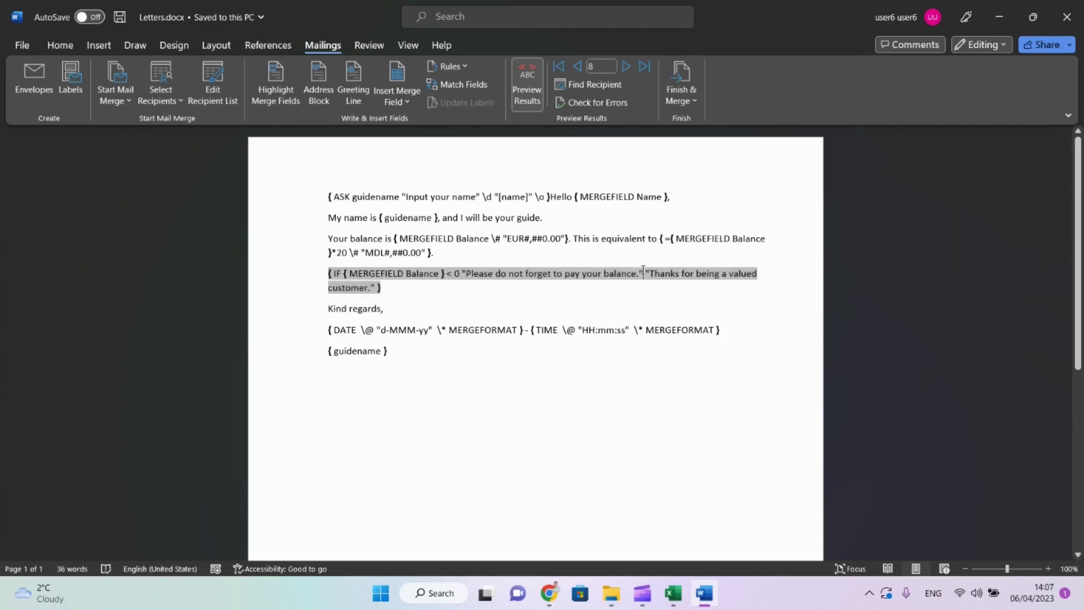
{"action": "key", "text": "shift+Left"}
{"action": "key", "text": "shift+Left"}
{"action": "key", "text": "shift+Left"}
{"action": "key", "text": "shift+Left"}
{"action": "key", "text": "shift+Left"}
{"action": "key", "text": "shift+Left"}
{"action": "key", "text": "shift+Left"}
{"action": "key", "text": "shift+Left"}
{"action": "key", "text": "shift+Left"}
{"action": "key", "text": "shift+Left"}
{"action": "key", "text": "shift+Left"}
{"action": "key", "text": "shift+Left"}
{"action": "key", "text": "shift+Left"}
{"action": "key", "text": "shift+Left"}
{"action": "key", "text": "shift+Left"}
{"action": "key", "text": "shift+Left"}
{"action": "key", "text": "shift+Left"}
{"action": "key", "text": "shift+Left"}
{"action": "key", "text": "shift+Left"}
{"action": "key", "text": "shift+Left"}
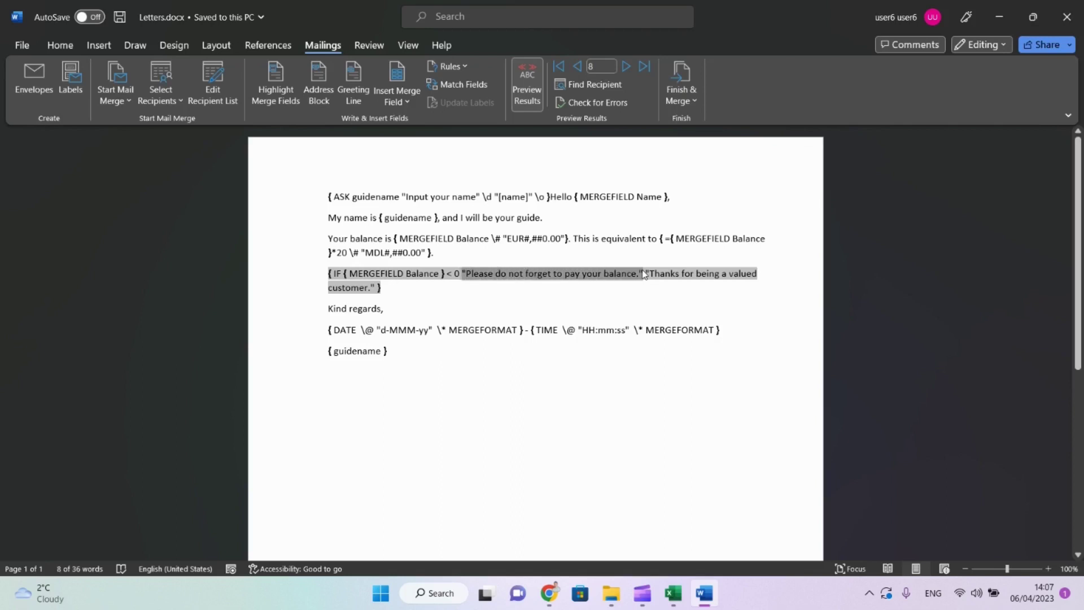
{"action": "key", "text": "Delete"}
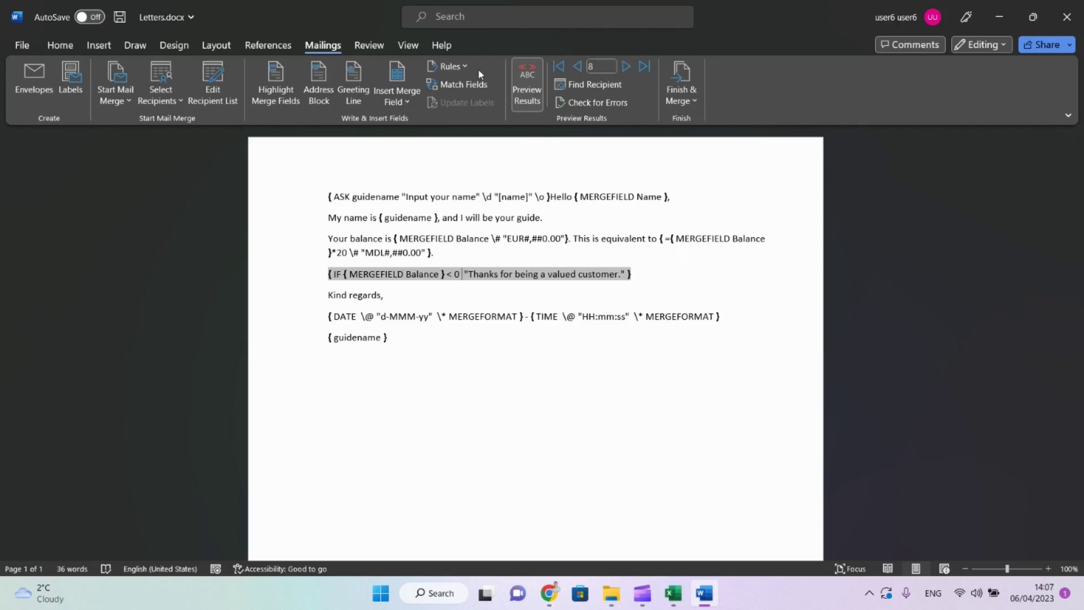
Add an If...Then...Else rule testing Due_date less than or equal to 6/4/2023.
{"action": "left_click", "coordinate": [451, 67]}
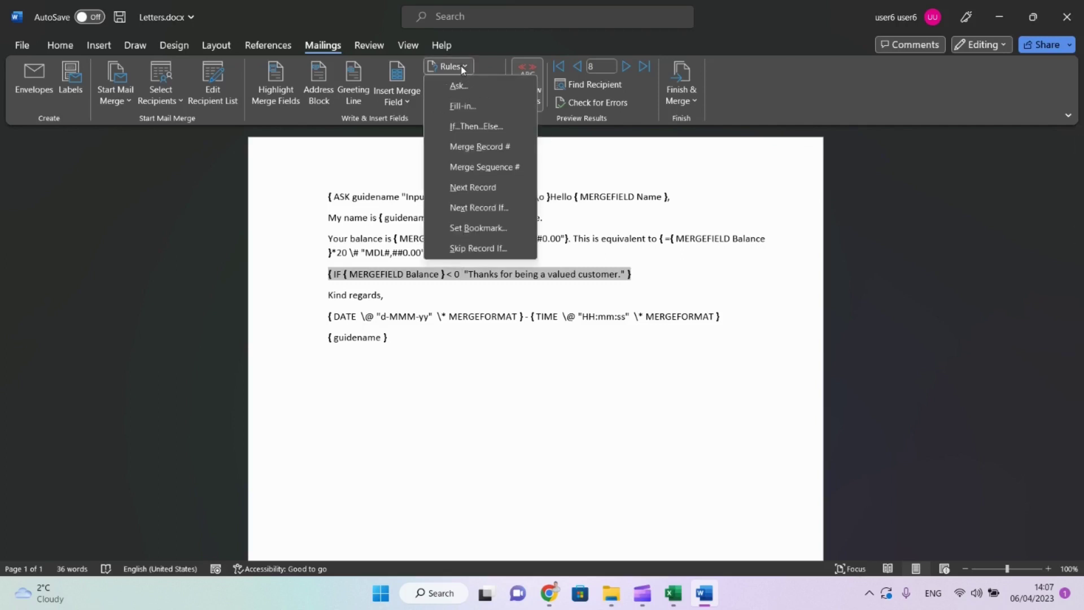
{"action": "left_click", "coordinate": [453, 126]}
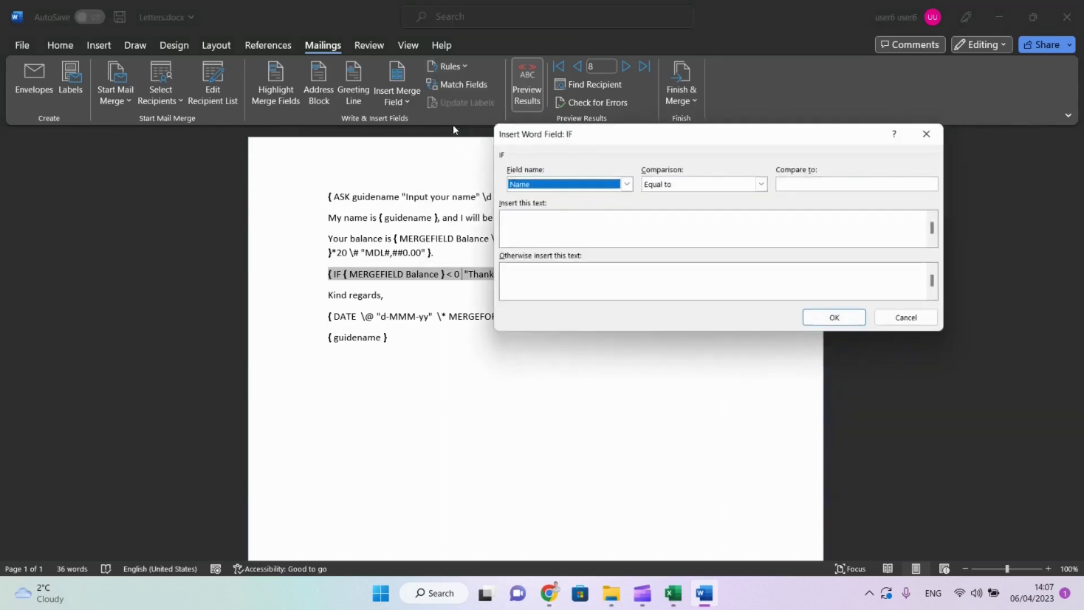
{"action": "left_click", "coordinate": [550, 226]}
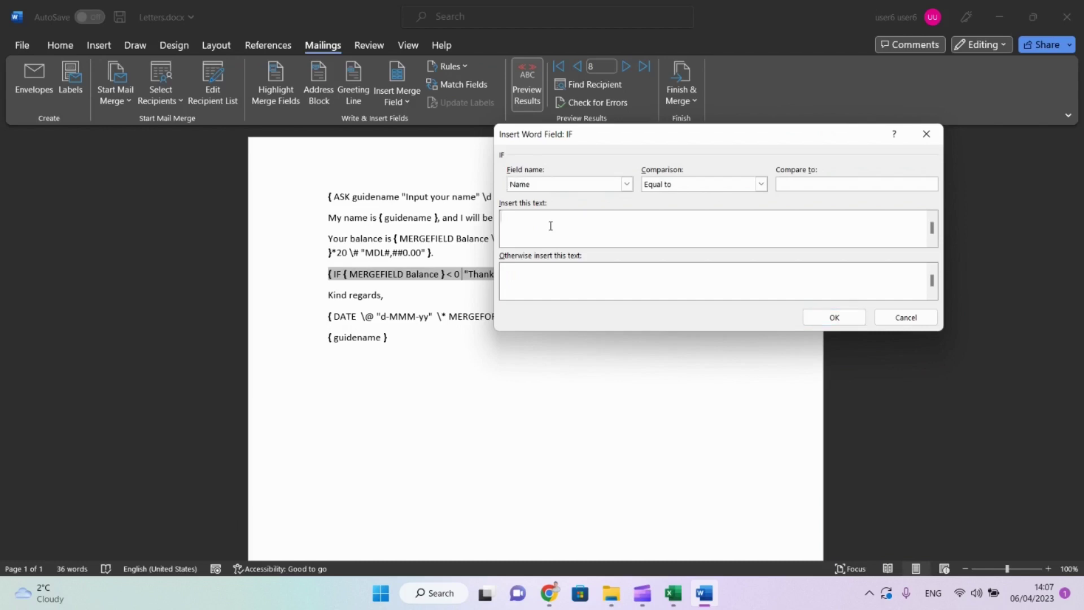
{"action": "left_click", "coordinate": [627, 184]}
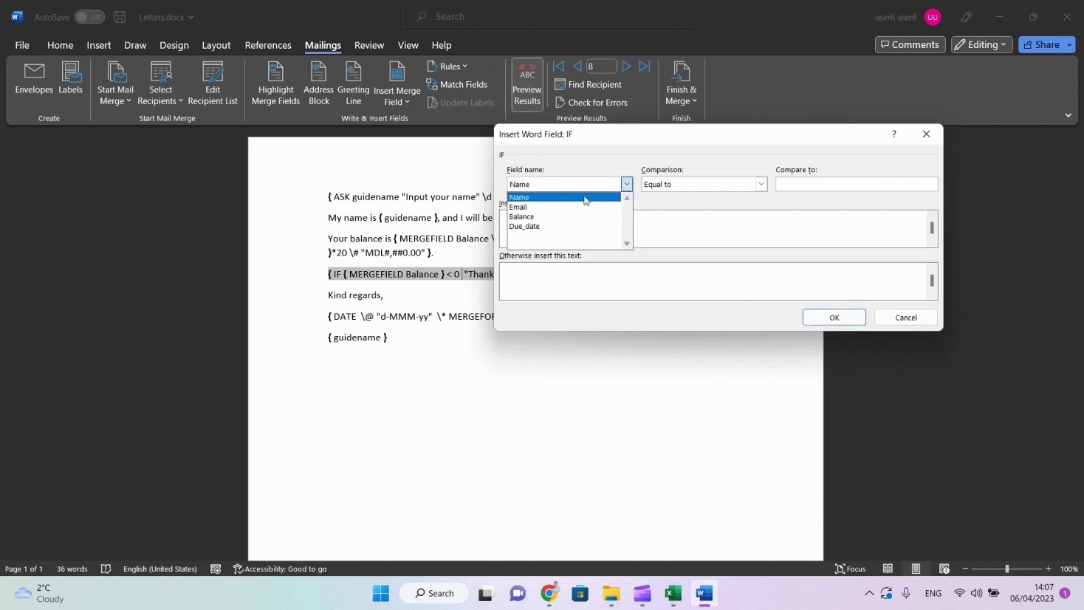
{"action": "left_click", "coordinate": [543, 227]}
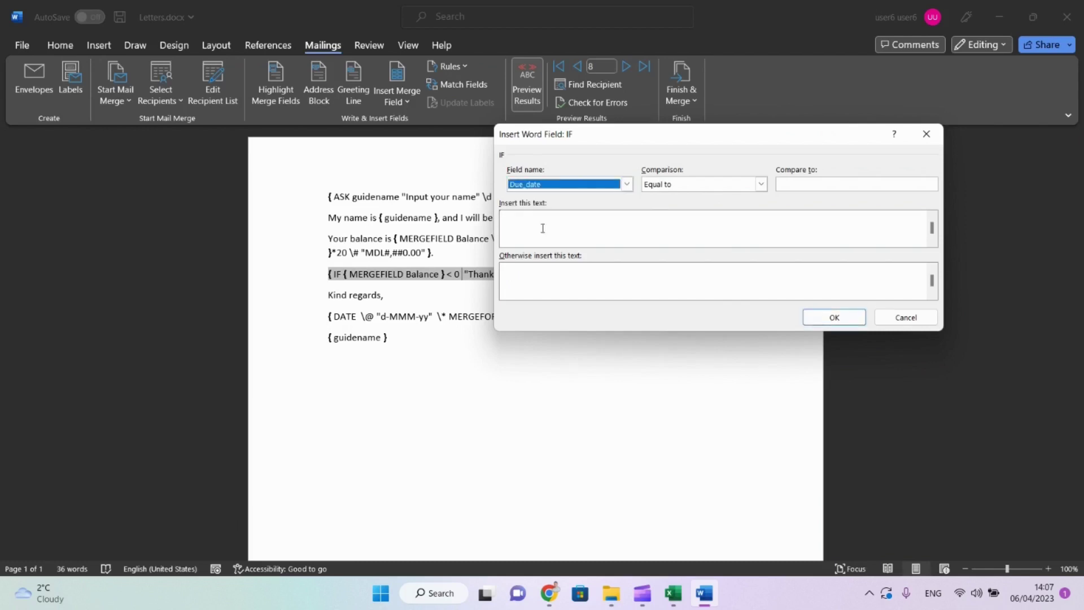
{"action": "left_click", "coordinate": [753, 188]}
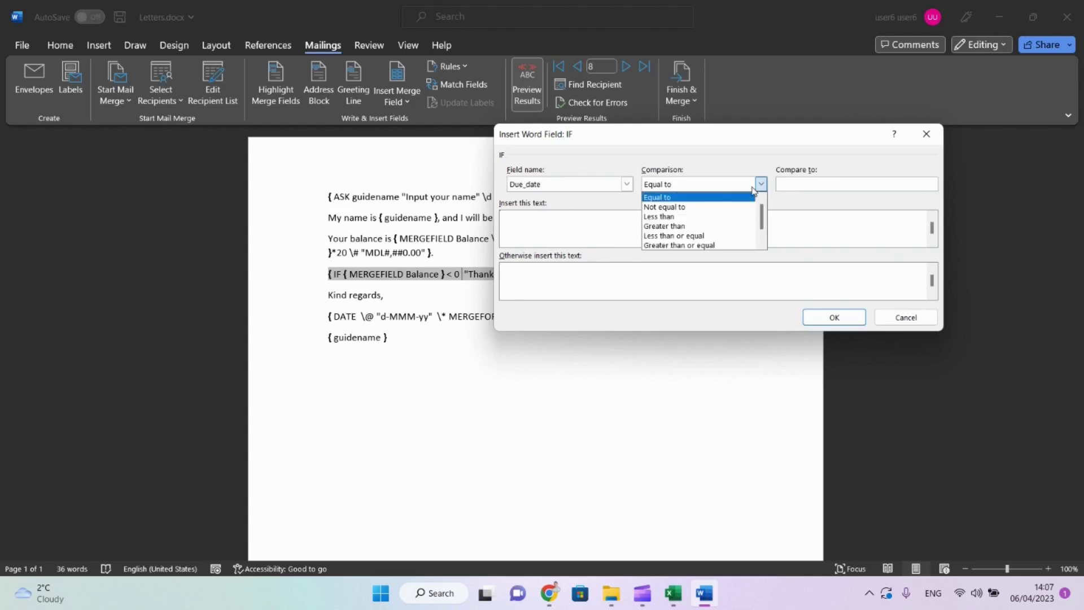
{"action": "left_click", "coordinate": [659, 236]}
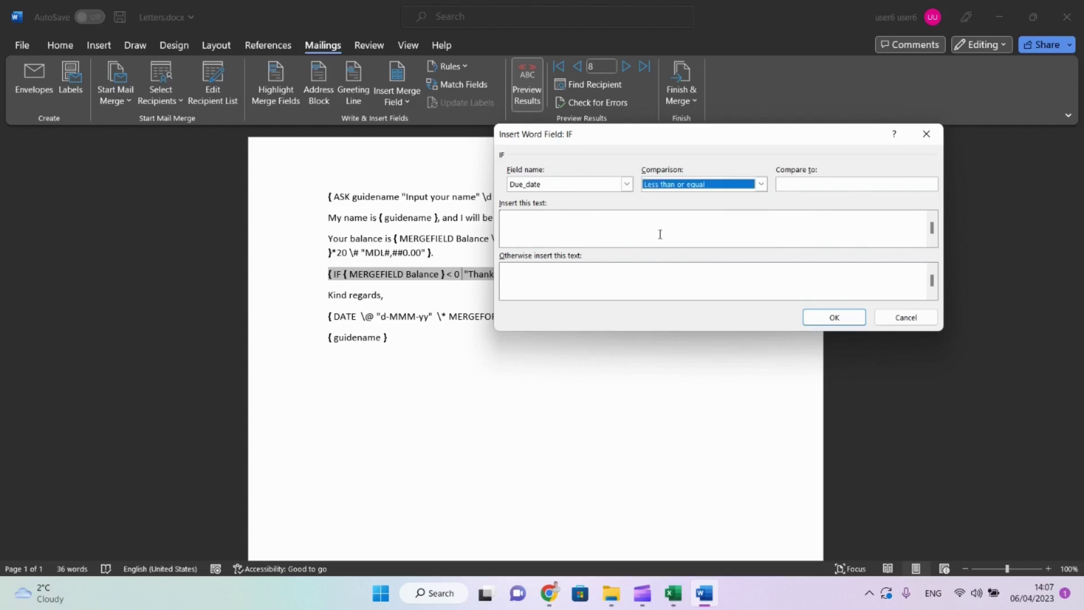
{"action": "left_click", "coordinate": [796, 183]}
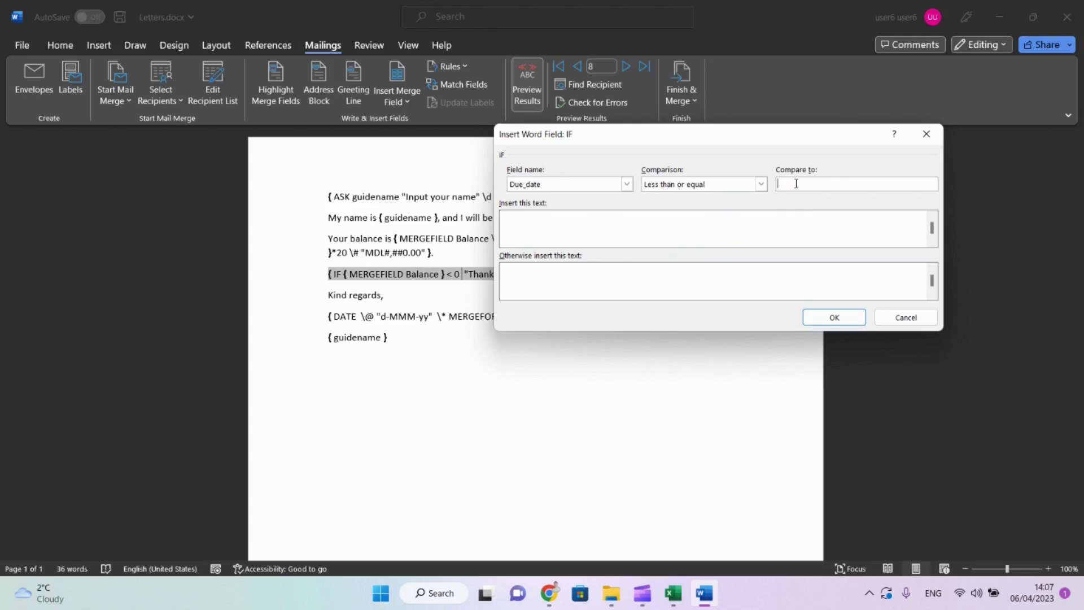
{"action": "type", "text": "6/4/203"}
{"action": "key", "text": "BackSpace"}
{"action": "type", "text": "23"}
{"action": "key", "text": "Tab"}
Give it the texts 'You are late paying your membership fees. Don't forget to pay!' and 'The due date is coming up soon.'.
{"action": "type", "text": "You a"}
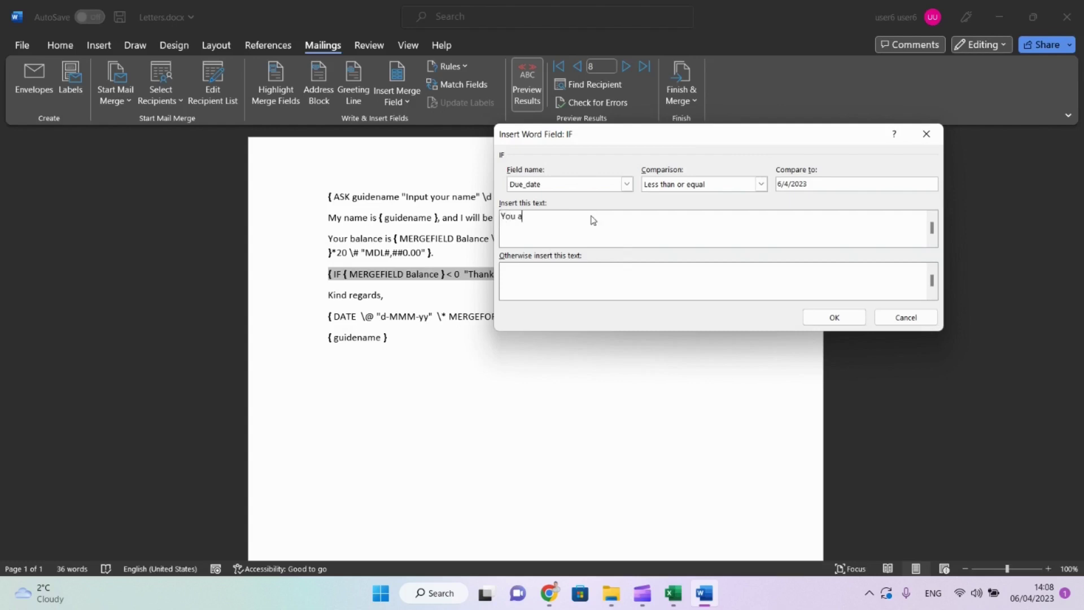
{"action": "type", "text": "re late paying your membership "}
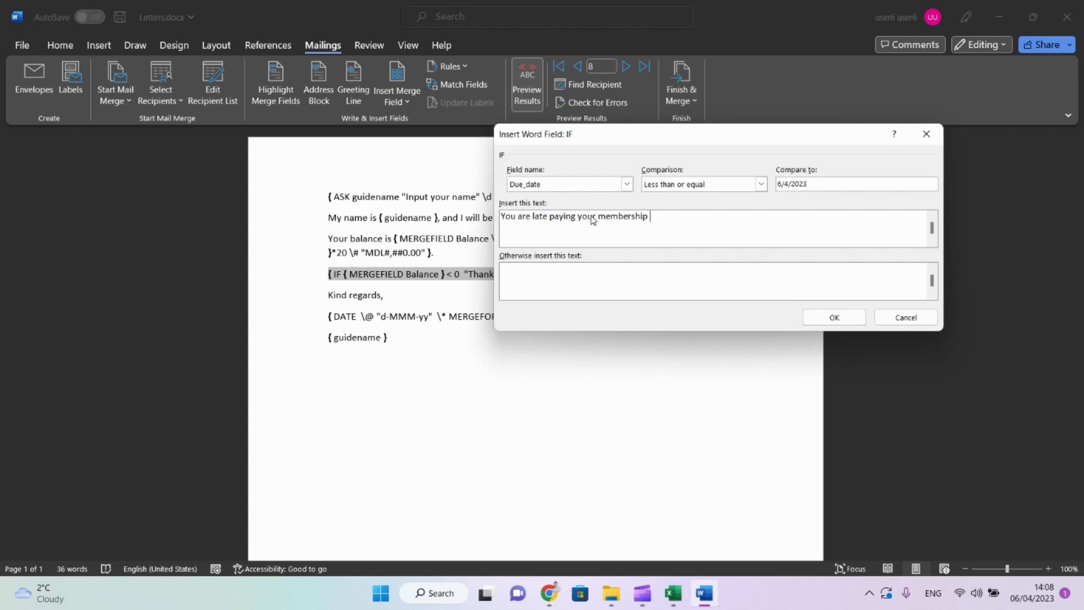
{"action": "type", "text": "fees"}
{"action": "type", "text": ". Don't "}
{"action": "type", "text": "forget t"}
{"action": "type", "text": "o pay"}
{"action": "type", "text": "!"}
{"action": "type", "text": "The due"}
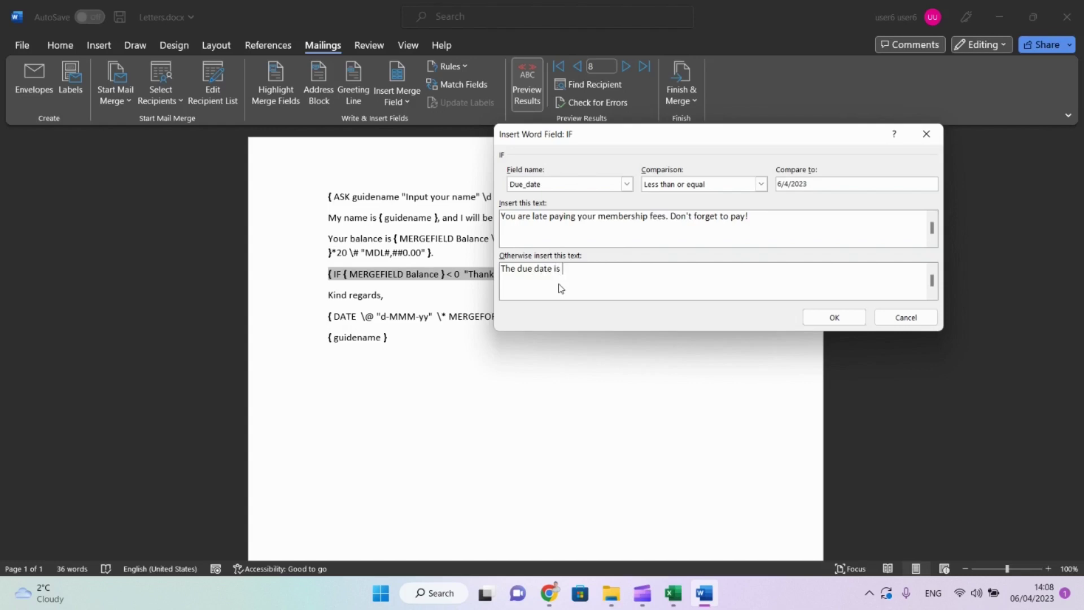
{"action": "type", "text": "date is coming up sooin"}
{"action": "key", "text": "BackSpace"}
{"action": "key", "text": "BackSpace"}
{"action": "type", "text": "n."}
{"action": "left_click", "coordinate": [825, 319]}
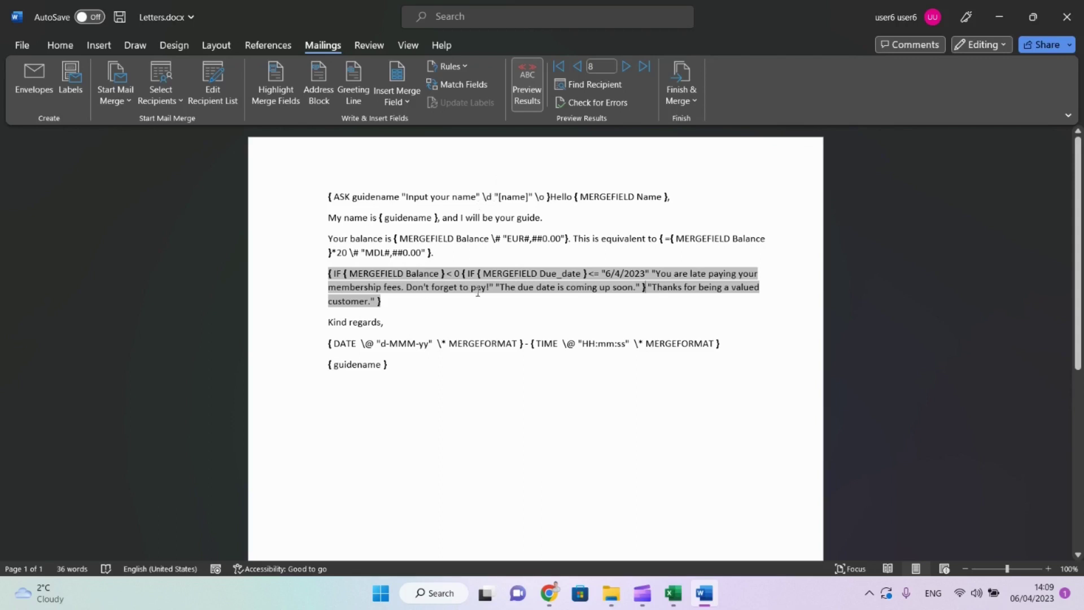
{"action": "key", "text": "alt+F9"}
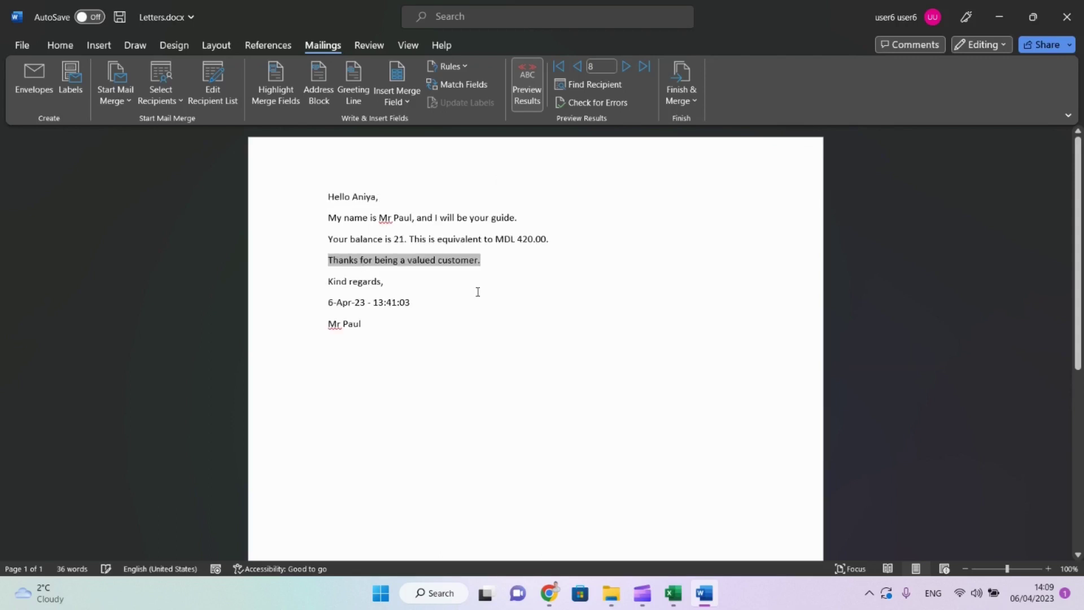
{"action": "left_click", "coordinate": [558, 66]}
{"action": "left_click", "coordinate": [626, 67]}
{"action": "left_click", "coordinate": [626, 66]}
{"action": "left_click", "coordinate": [626, 67]}
{"action": "left_click", "coordinate": [627, 66]}
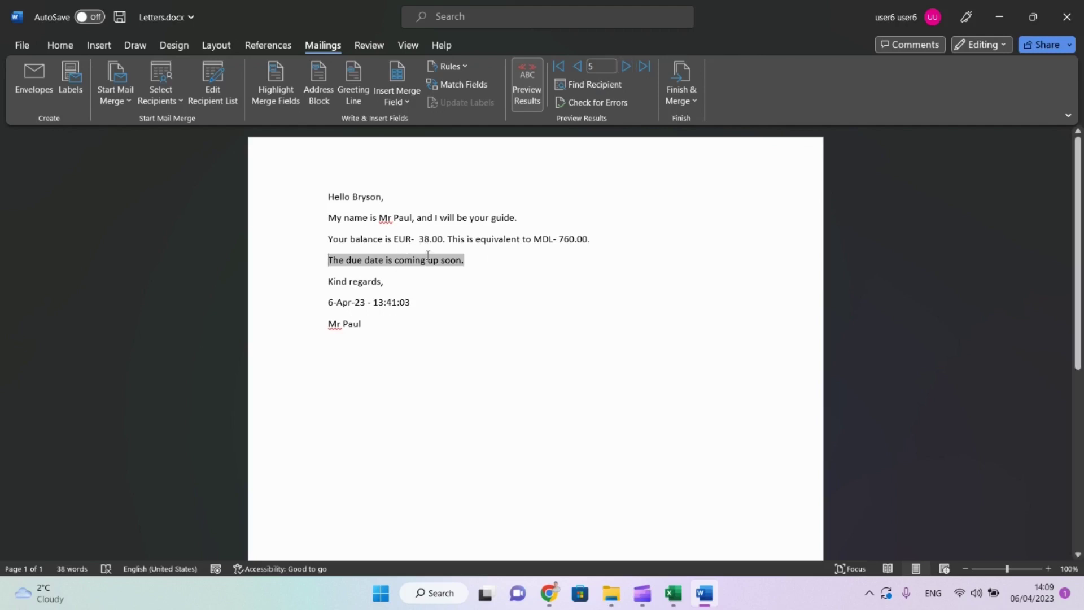
{"action": "left_click", "coordinate": [623, 66]}
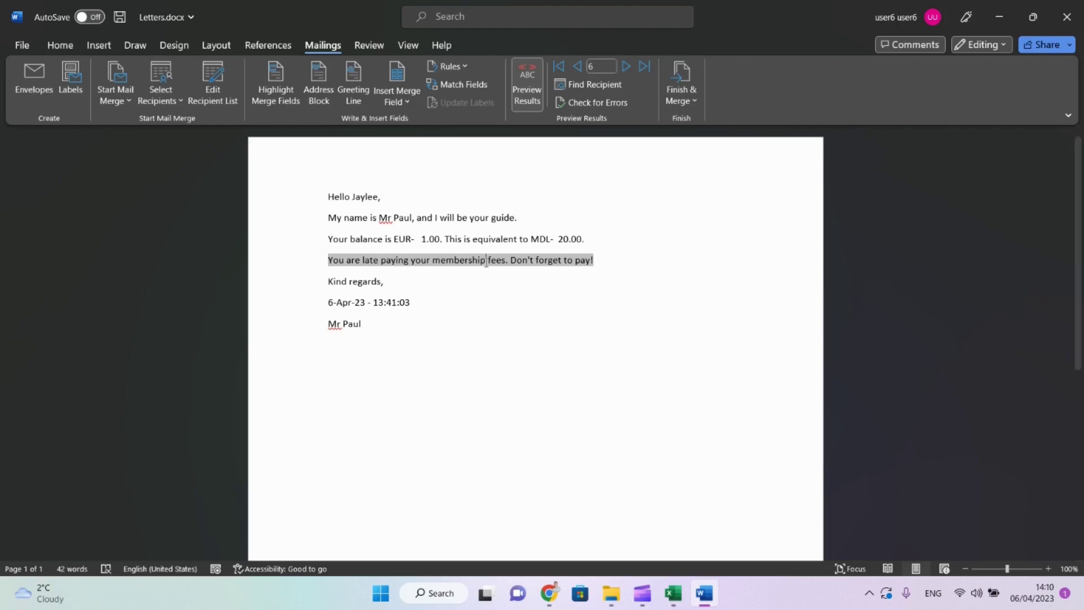
Replace the fixed 6/4/2023 in the Due_date test with a DATE field, then show merged results.
{"action": "key", "text": "alt+F9"}
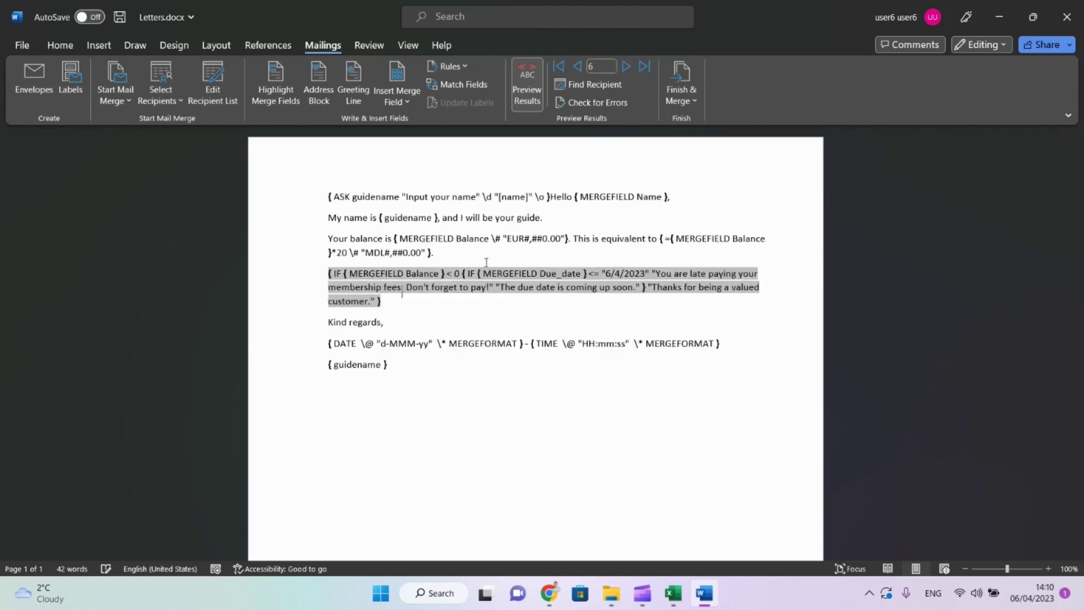
{"action": "left_click_drag", "start_coordinate": [652, 273], "coordinate": [602, 273]}
{"action": "key", "text": "BackSpace"}
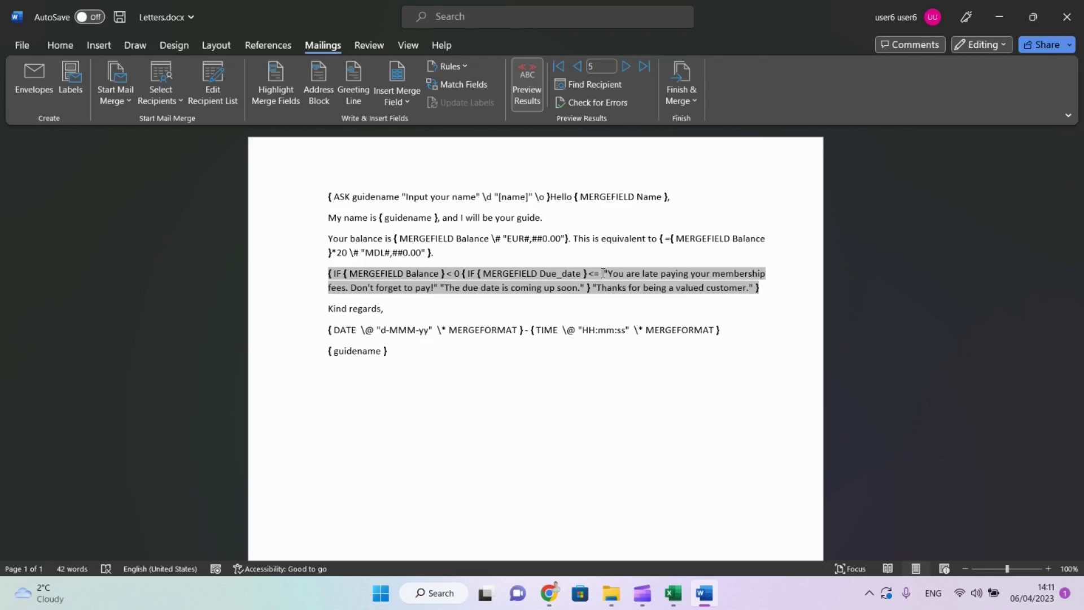
{"action": "key", "text": "ctrl+F9"}
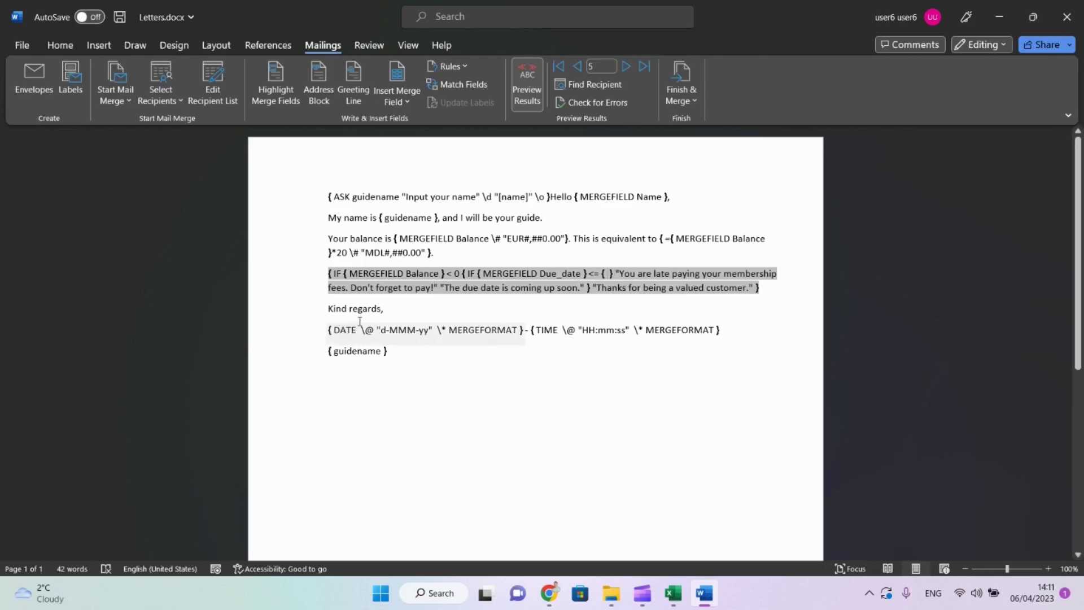
{"action": "type", "text": "DATE"}
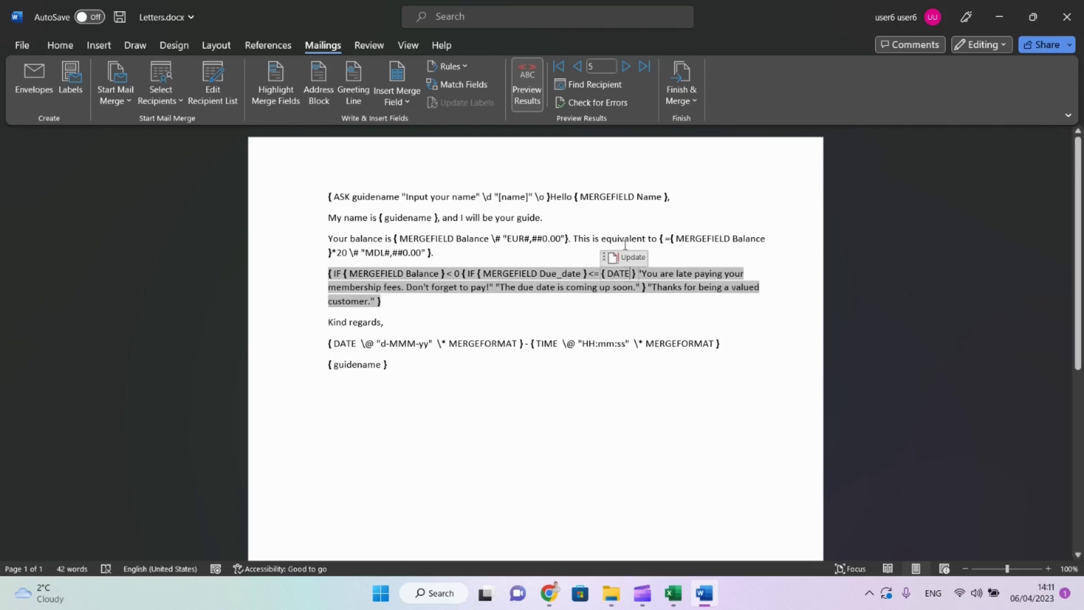
{"action": "left_click", "coordinate": [624, 257]}
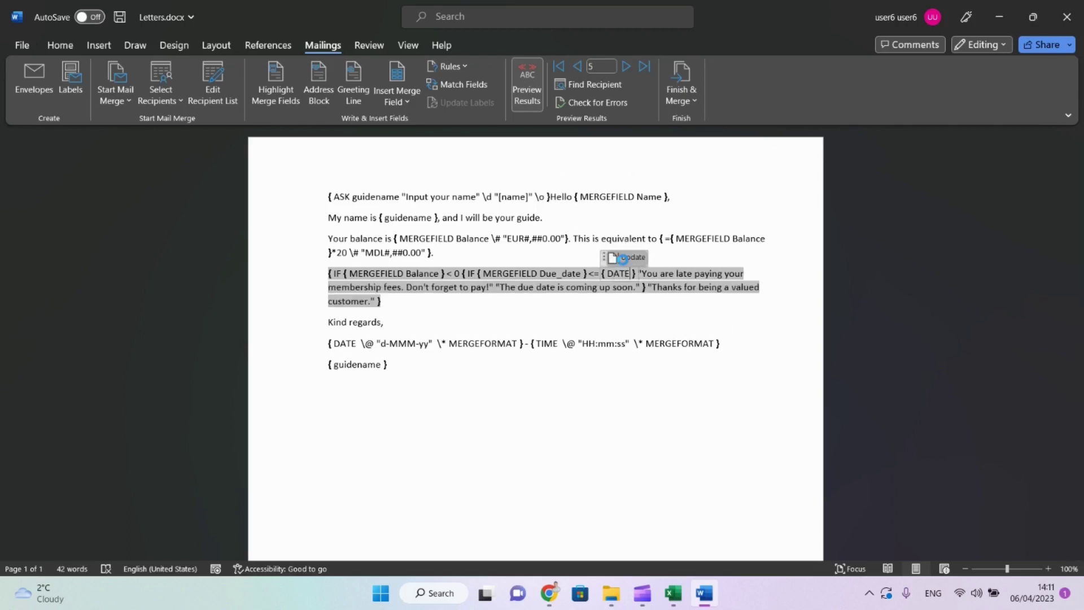
{"action": "left_click", "coordinate": [541, 260]}
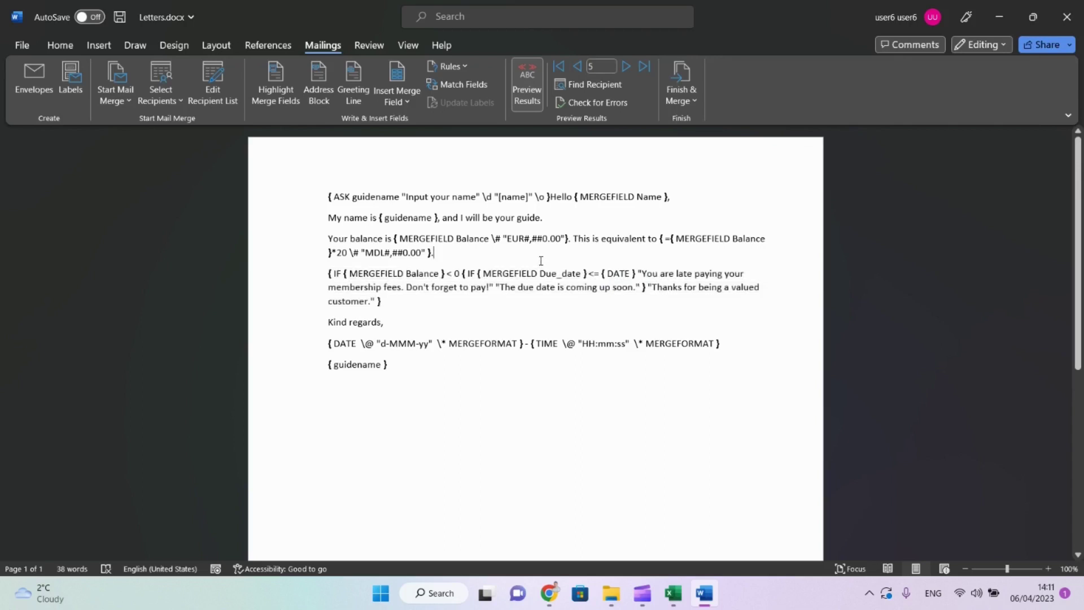
{"action": "key", "text": "ctrl+F9"}
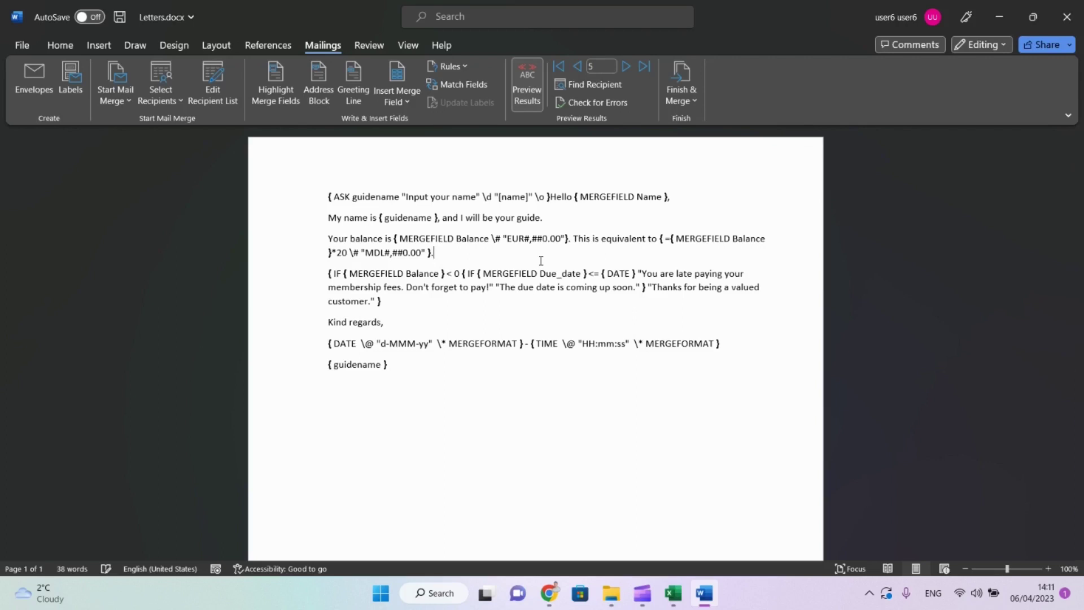
{"action": "key", "text": "alt+F9"}
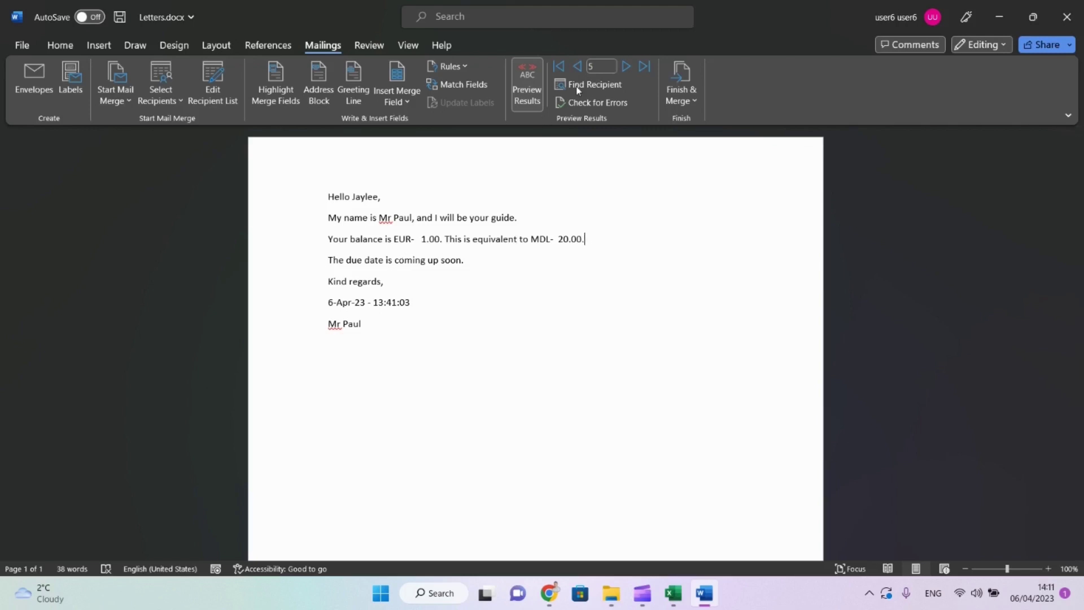
Step through the recipient previews to record 5 and click into its EUR- 38.00 balance.
{"action": "left_click", "coordinate": [583, 70]}
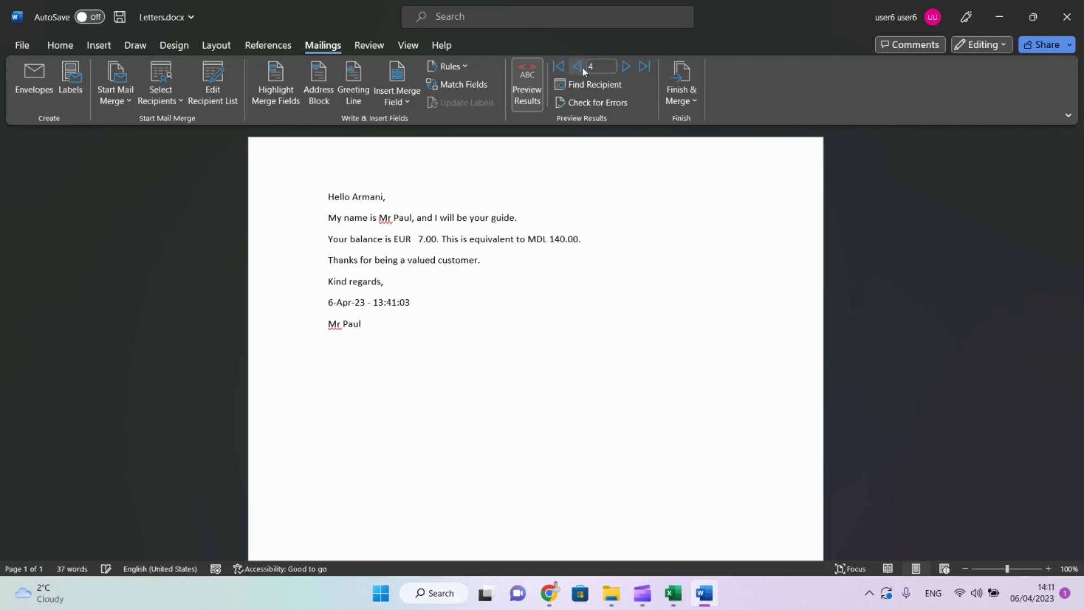
{"action": "left_click", "coordinate": [625, 69]}
{"action": "left_click", "coordinate": [626, 70]}
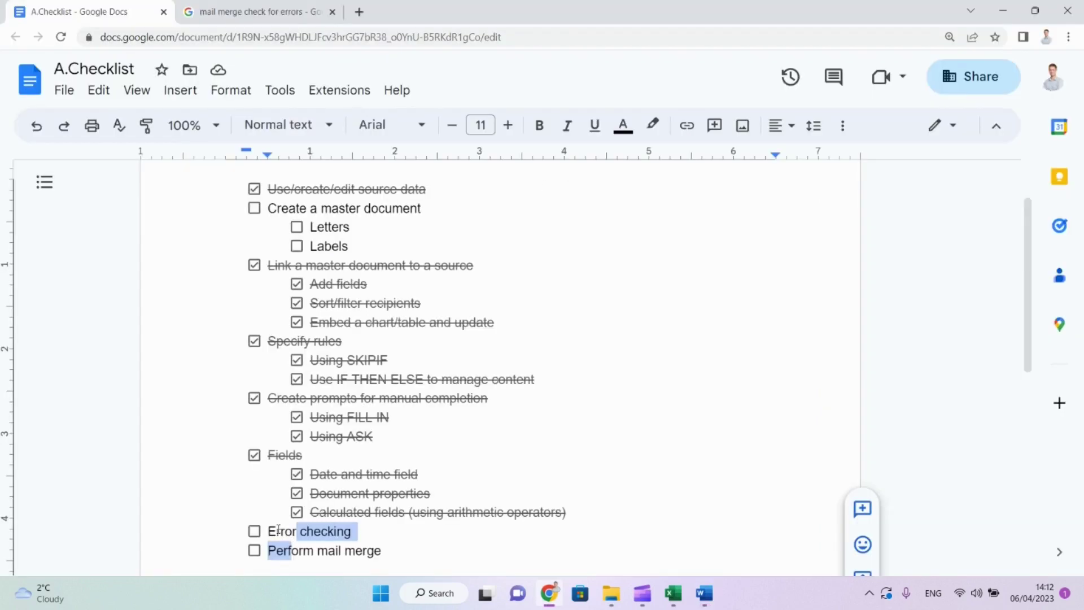
{"action": "left_click", "coordinate": [276, 529]}
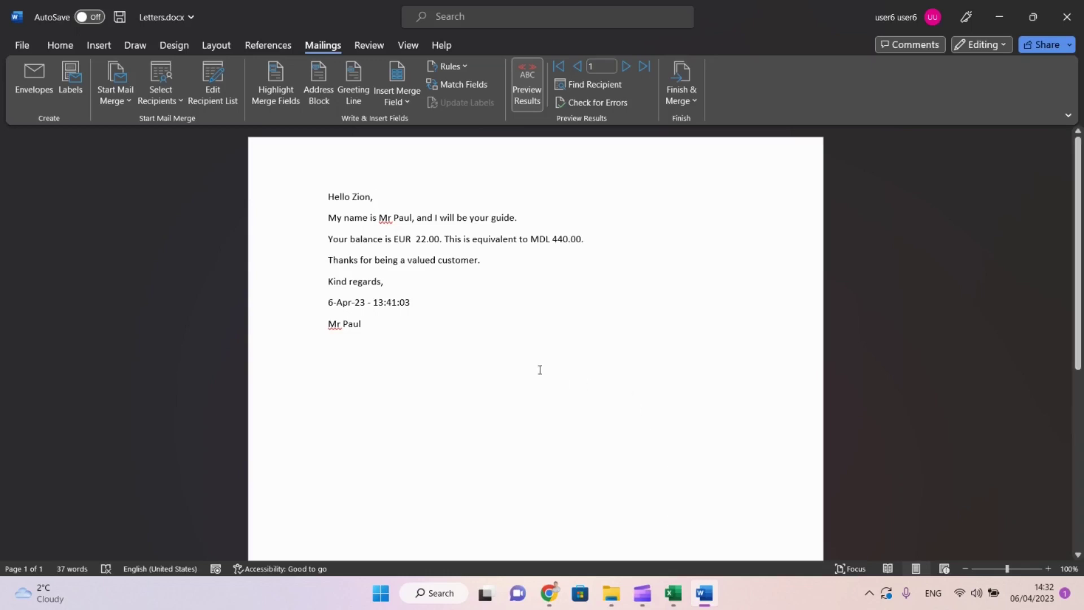
{"action": "left_click", "coordinate": [381, 217]}
{"action": "left_click", "coordinate": [470, 260]}
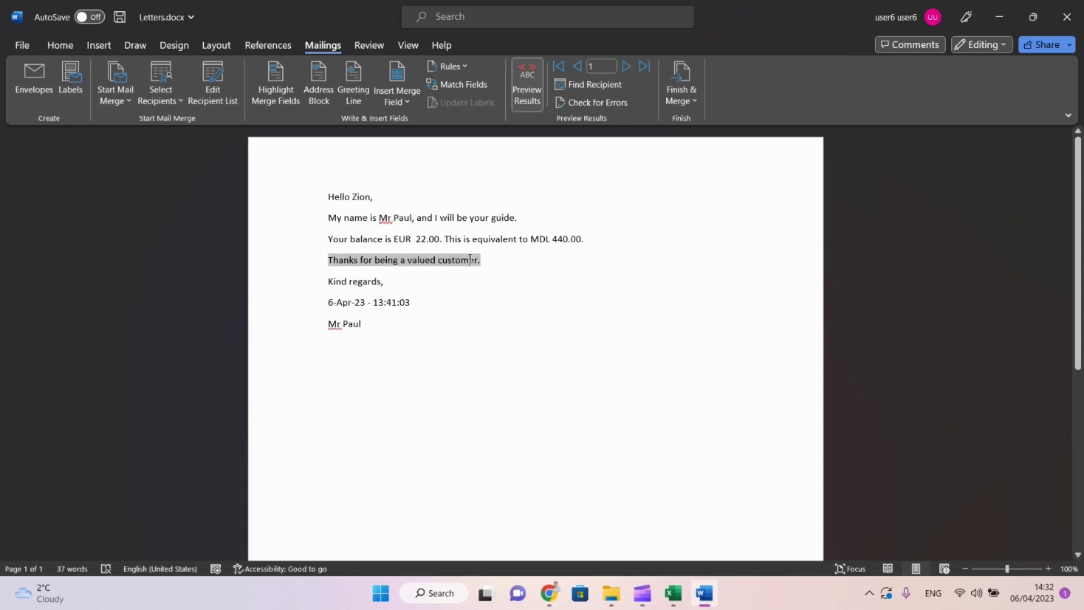
{"action": "left_click", "coordinate": [626, 67]}
{"action": "left_click", "coordinate": [626, 67]}
{"action": "left_click", "coordinate": [626, 67]}
{"action": "left_click", "coordinate": [626, 66]}
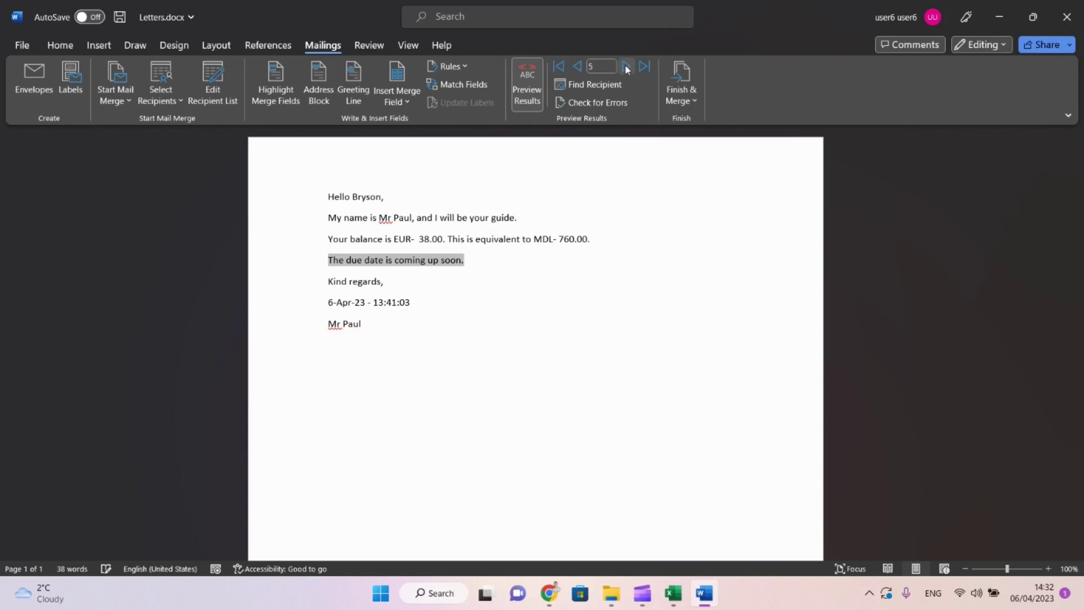
{"action": "left_click", "coordinate": [406, 239]}
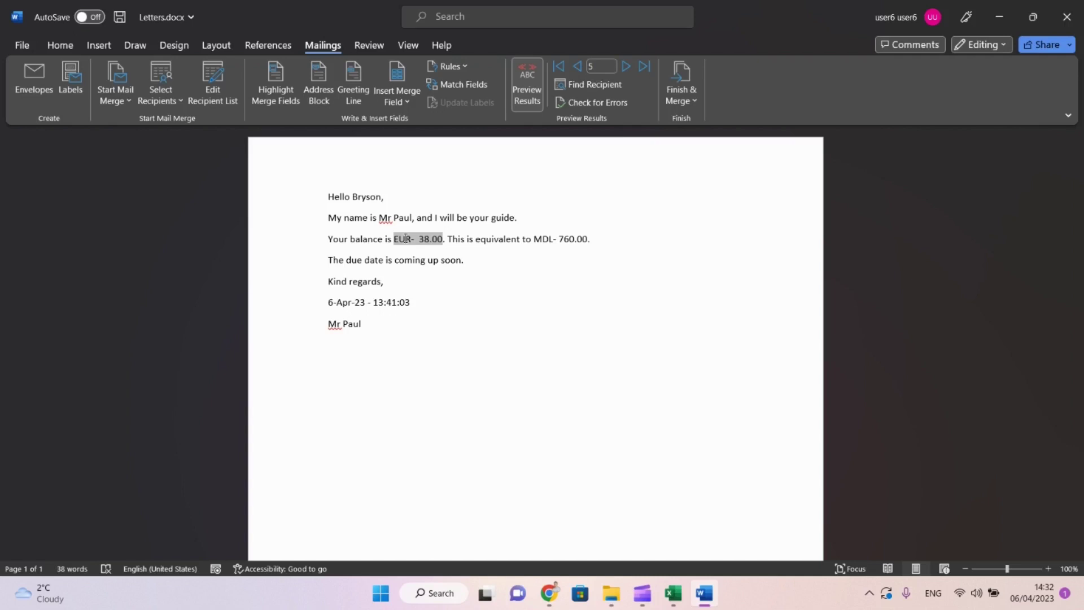
With field codes showing, insert a =-76.50 formula field formatted £#,##0.00;(£#,##0.00) after the guide line.
{"action": "key", "text": "alt+F9"}
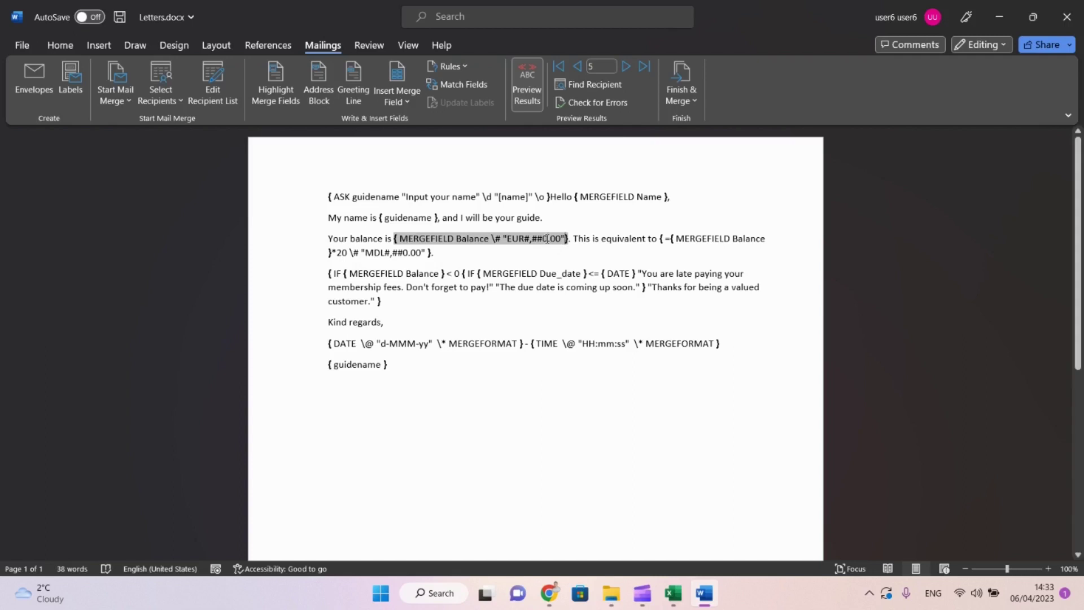
{"action": "left_click", "coordinate": [592, 219]}
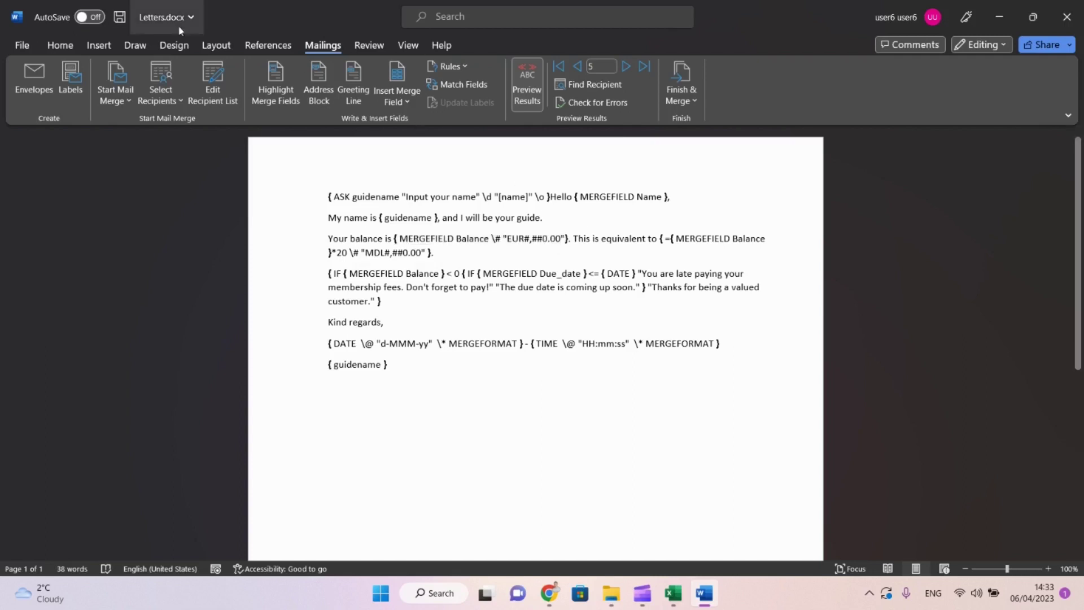
{"action": "left_click", "coordinate": [97, 44]}
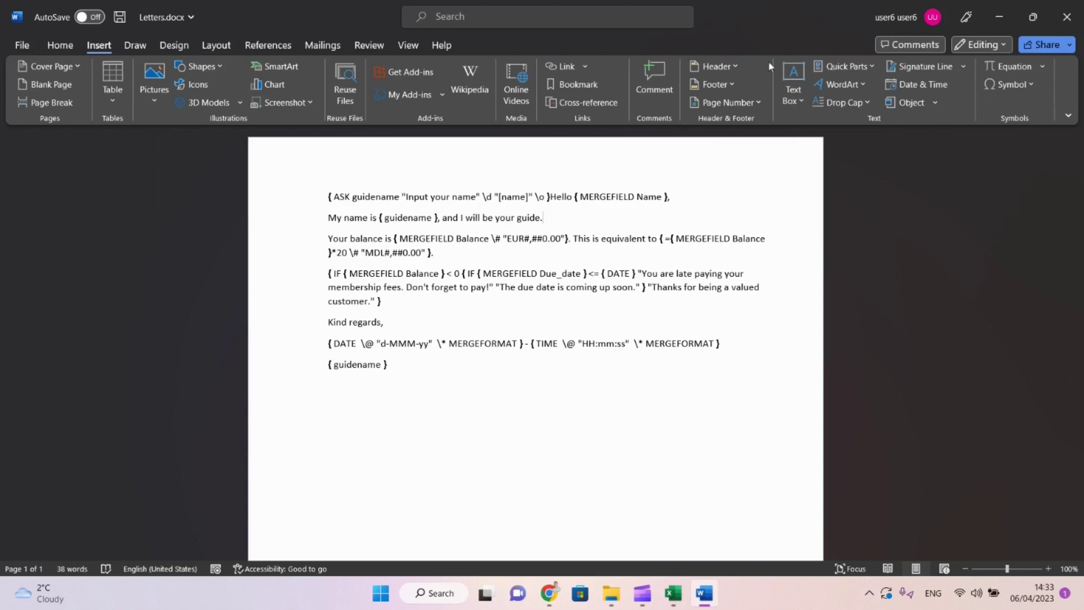
{"action": "left_click", "coordinate": [849, 69]}
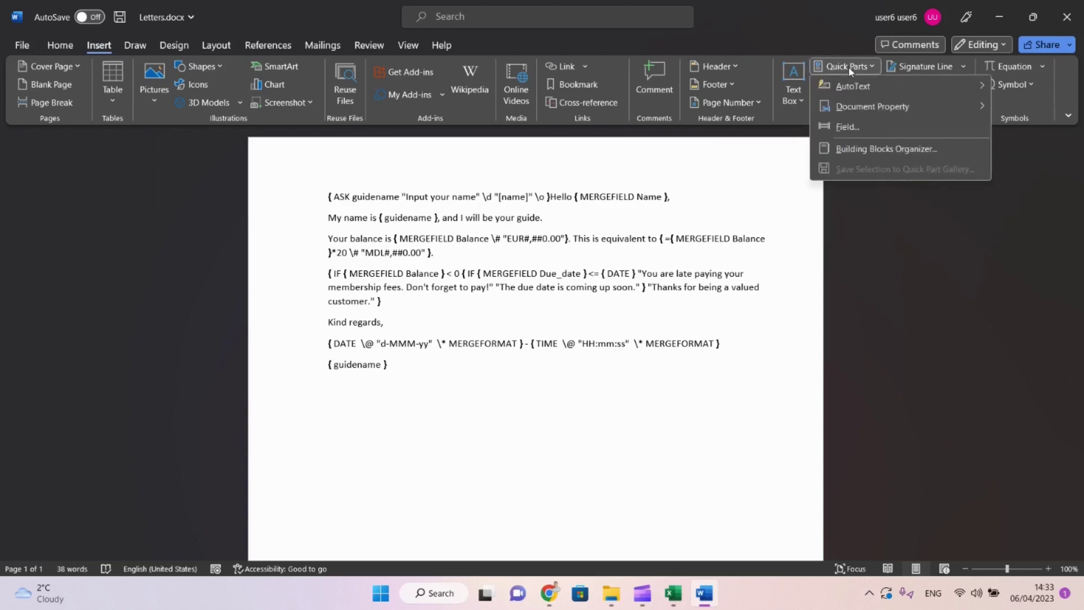
{"action": "left_click", "coordinate": [847, 127]}
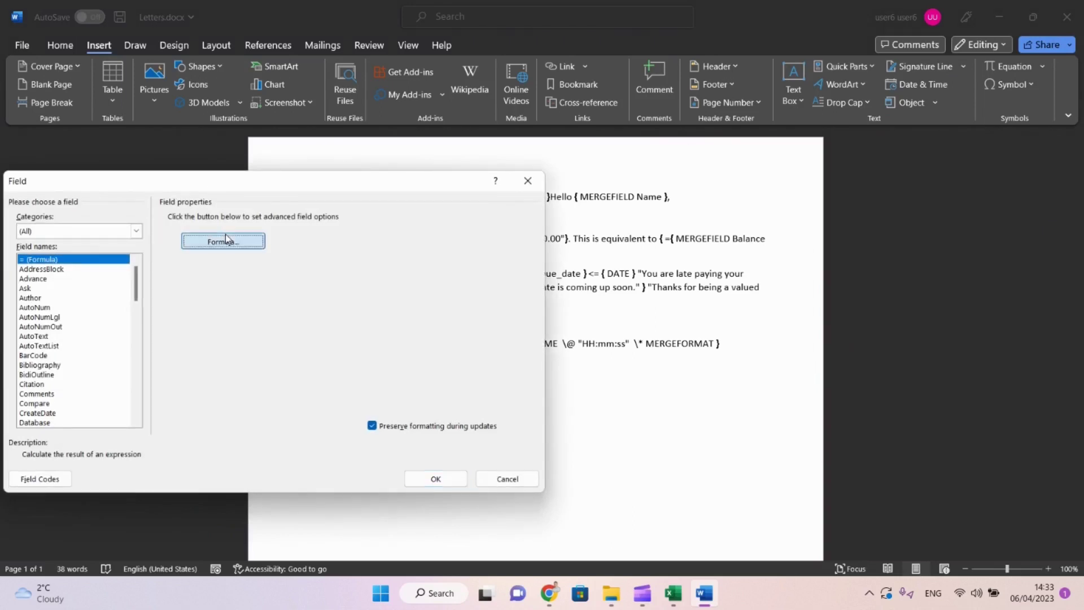
{"action": "left_click", "coordinate": [226, 240]}
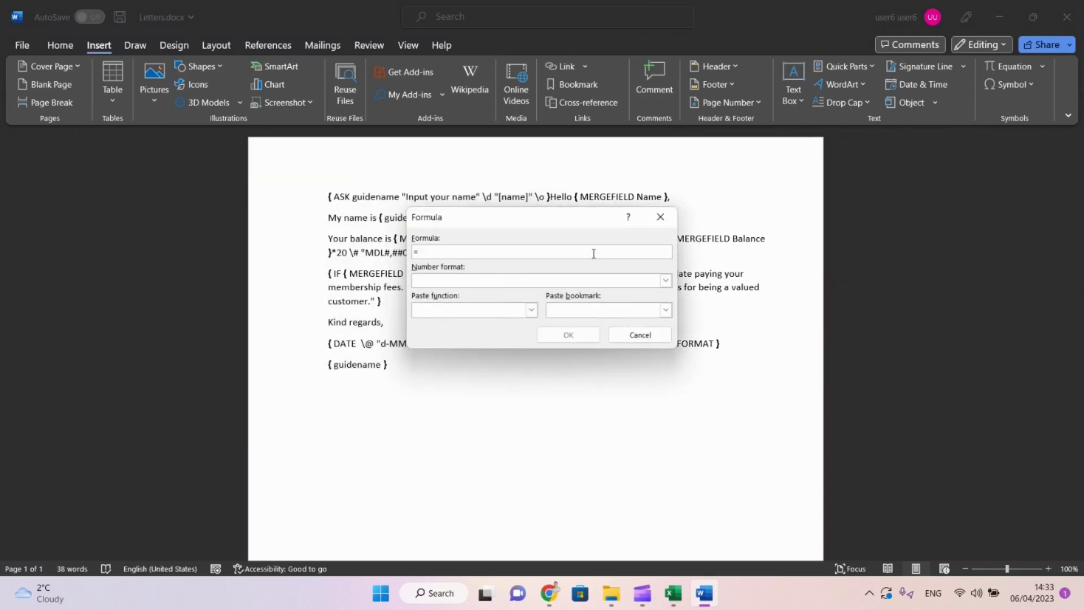
{"action": "type", "text": "-76.5"}
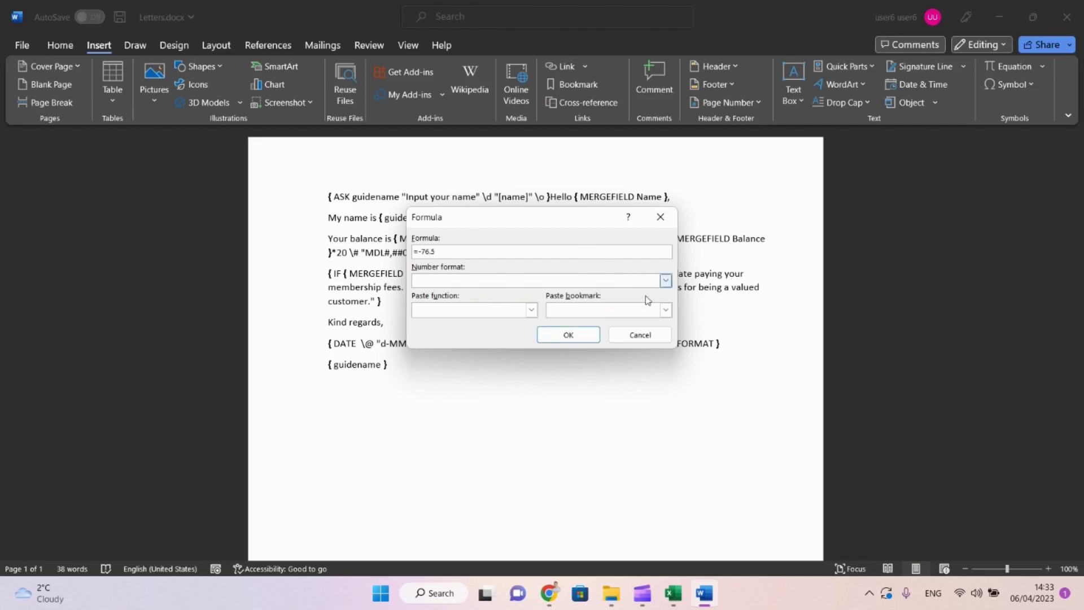
{"action": "type", "text": "0"}
{"action": "left_click", "coordinate": [664, 281]}
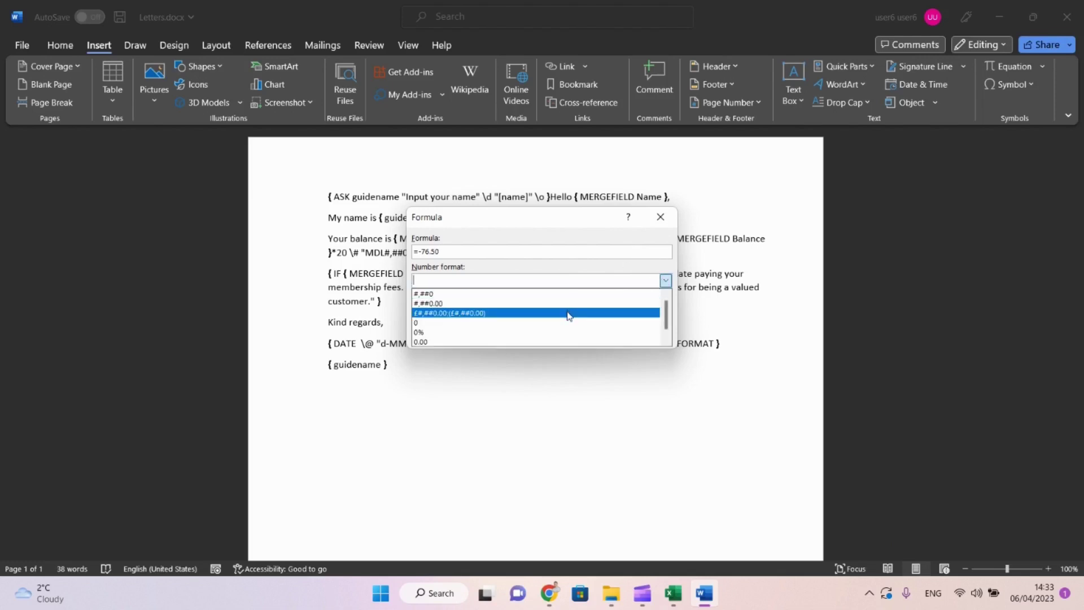
{"action": "left_click", "coordinate": [516, 314]}
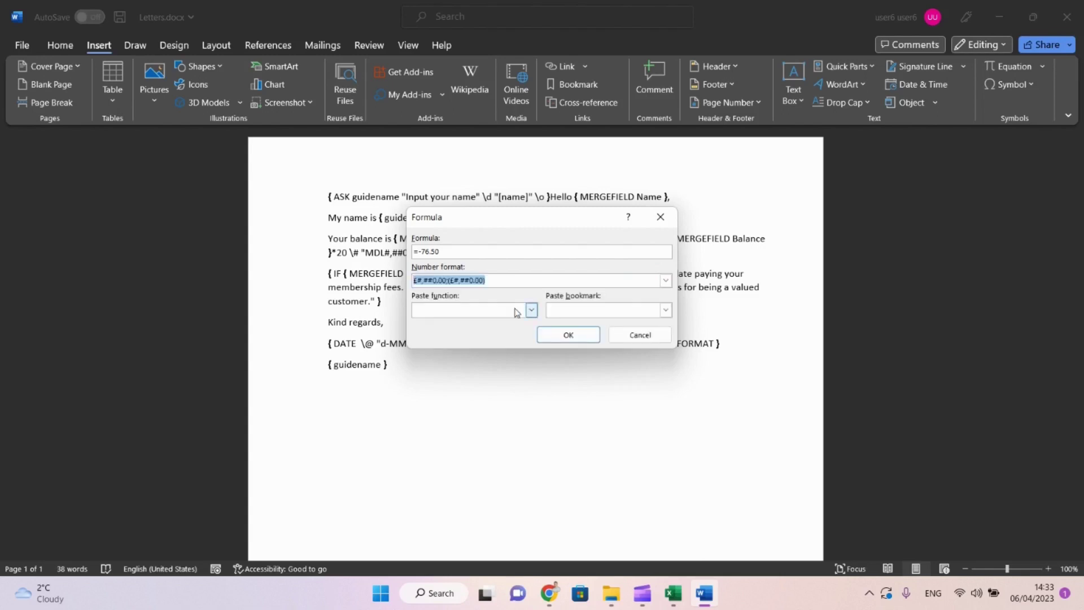
{"action": "left_click", "coordinate": [552, 329]}
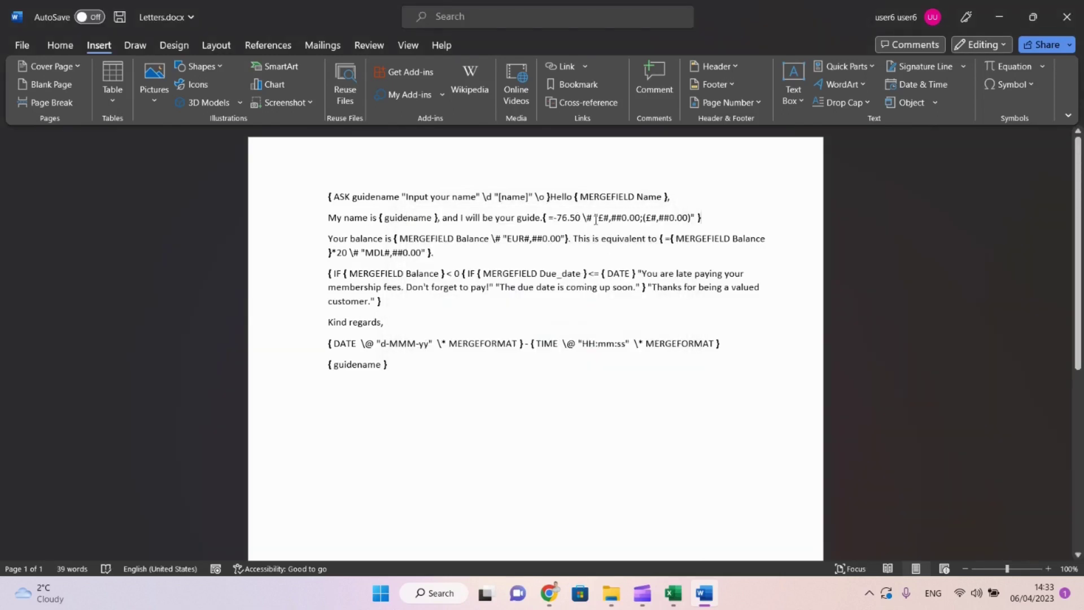
Paste the £ number format from the new formula field over the Balance field's EUR format.
{"action": "left_click", "coordinate": [600, 219]}
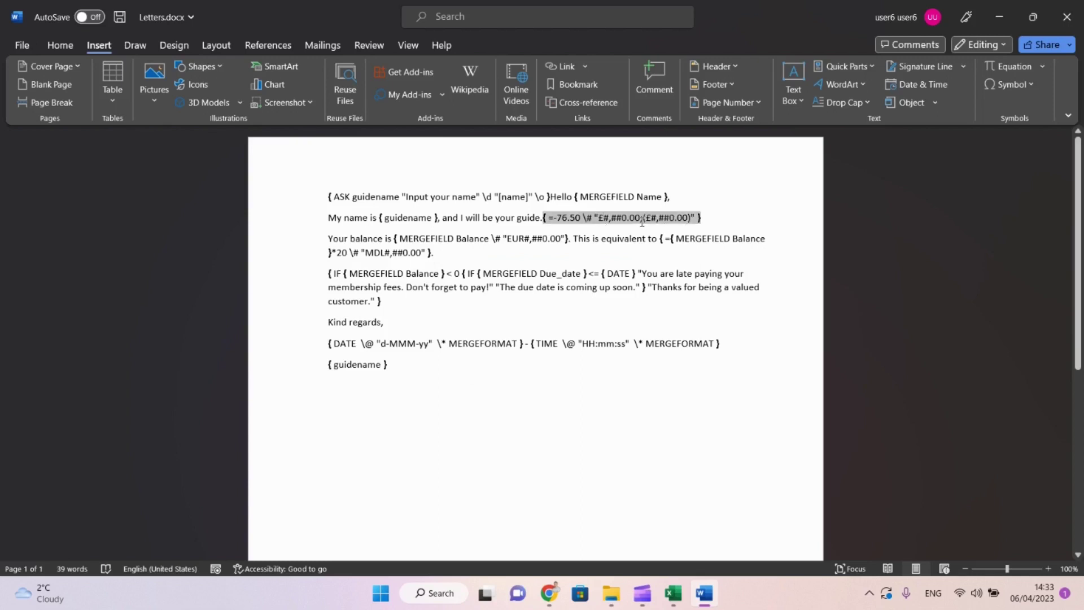
{"action": "key", "text": "shift+Right"}
{"action": "key", "text": "shift+Right"}
{"action": "key", "text": "shift+Right"}
{"action": "key", "text": "shift+Right"}
{"action": "key", "text": "shift+Right"}
{"action": "key", "text": "shift+Right"}
{"action": "key", "text": "shift+Right"}
{"action": "key", "text": "shift+Right"}
{"action": "key", "text": "shift+Right"}
{"action": "key", "text": "shift+Right"}
{"action": "key", "text": "shift+Right"}
{"action": "key", "text": "shift+Right"}
{"action": "key", "text": "shift+Right"}
{"action": "key", "text": "shift+Right"}
{"action": "key", "text": "shift+Right"}
{"action": "key", "text": "shift+Right"}
{"action": "key", "text": "shift+Right"}
{"action": "key", "text": "shift+Right"}
{"action": "key", "text": "shift+Right"}
{"action": "key", "text": "shift+Right"}
{"action": "key", "text": "ctrl+c"}
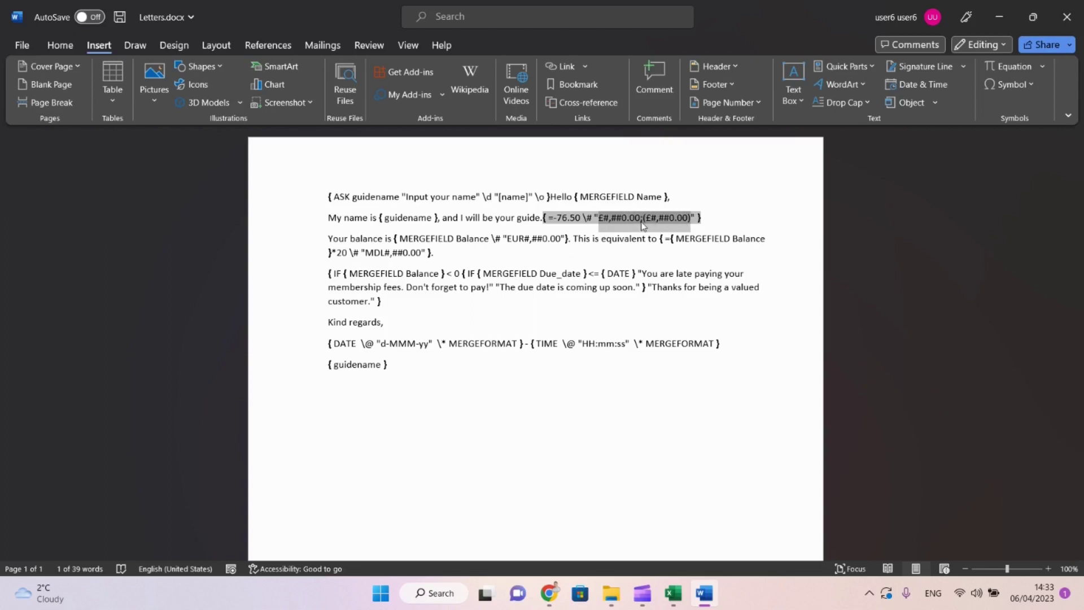
{"action": "left_click", "coordinate": [509, 240]}
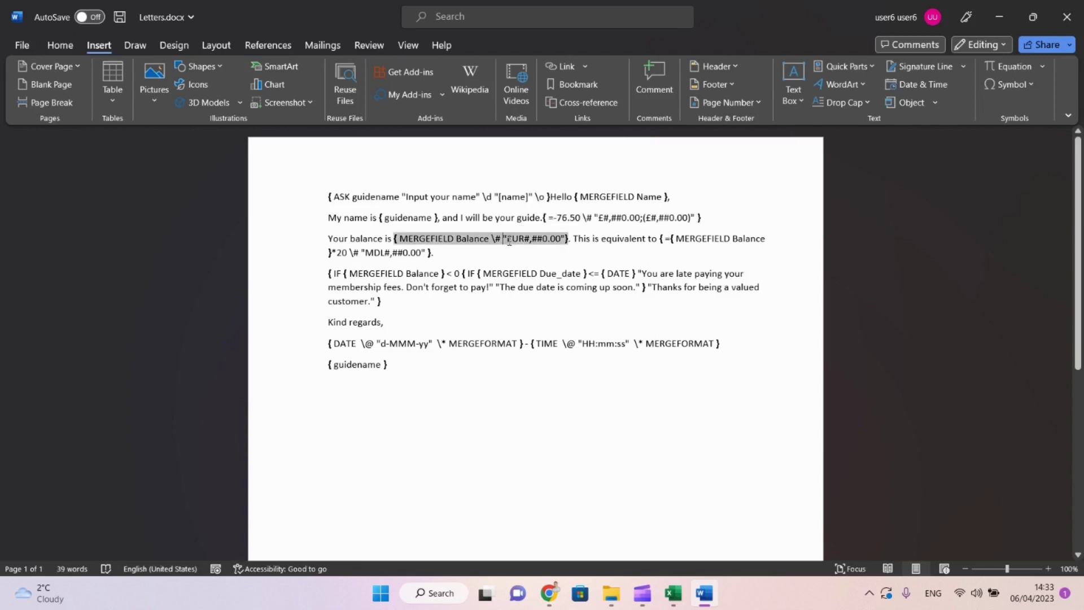
{"action": "key", "text": "shift+Right"}
{"action": "key", "text": "shift+Right"}
{"action": "key", "text": "shift+Right"}
{"action": "key", "text": "shift+Right"}
{"action": "key", "text": "shift+Right"}
{"action": "key", "text": "shift+Right"}
{"action": "key", "text": "shift+Right"}
{"action": "key", "text": "shift+Right"}
{"action": "key", "text": "shift+Right"}
{"action": "key", "text": "shift+Right"}
{"action": "key", "text": "shift+Right"}
{"action": "key", "text": "shift+Right"}
{"action": "key", "text": "shift+Left"}
{"action": "key", "text": "ctrl+v"}
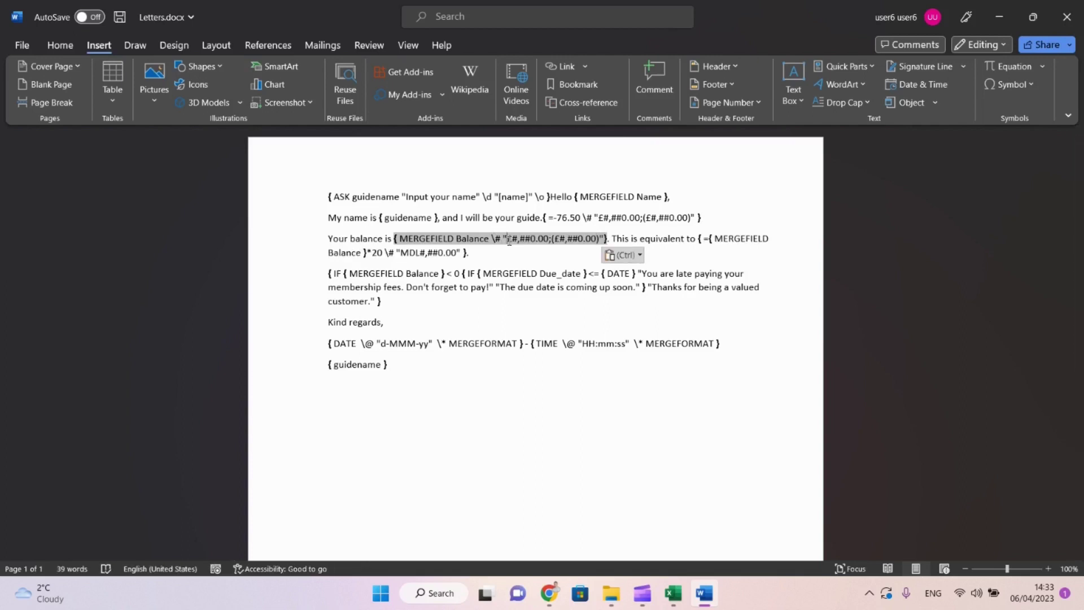
Edit the pasted format to "EUR#,##0.00; - EUR#,##0.00", removing the £ signs and brackets.
{"action": "type", "text": "EUR"}
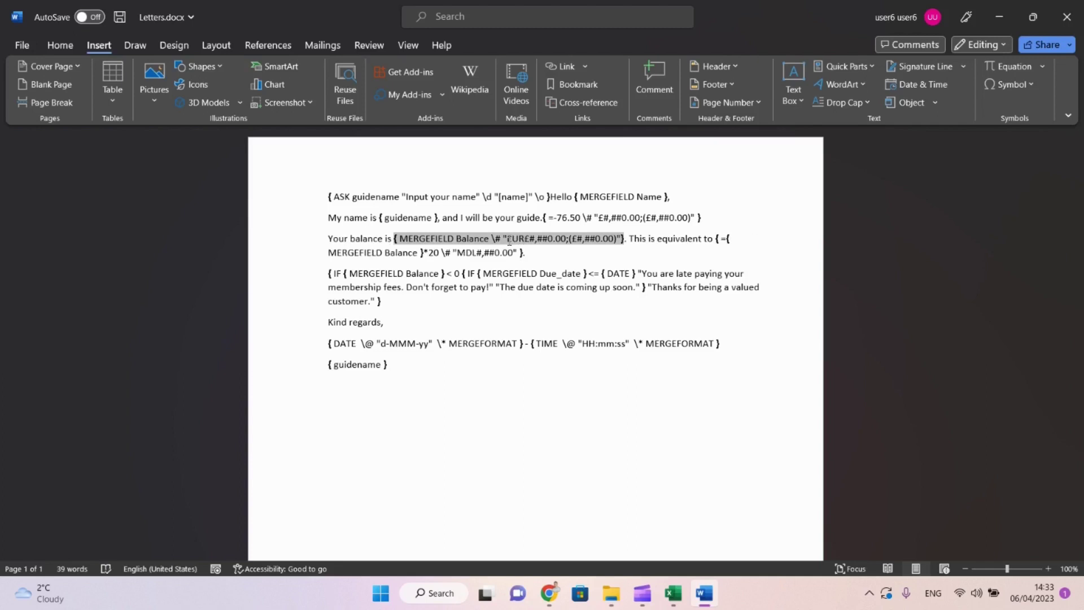
{"action": "key", "text": "Delete"}
{"action": "key", "text": "Right"}
{"action": "key", "text": "Right"}
{"action": "key", "text": "Right"}
{"action": "key", "text": "Right"}
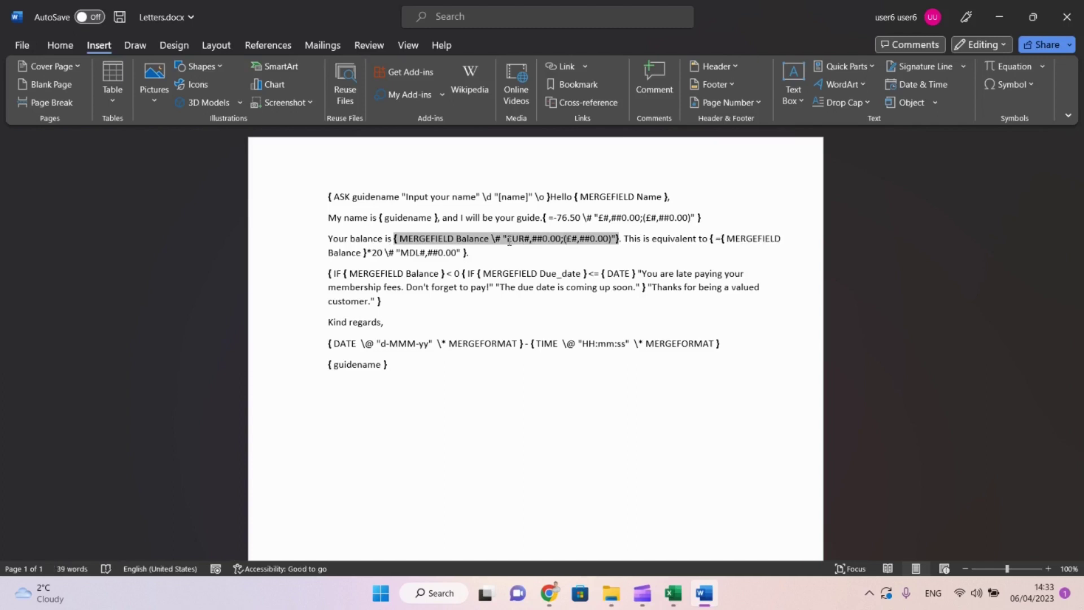
{"action": "type", "text": "-EUR"}
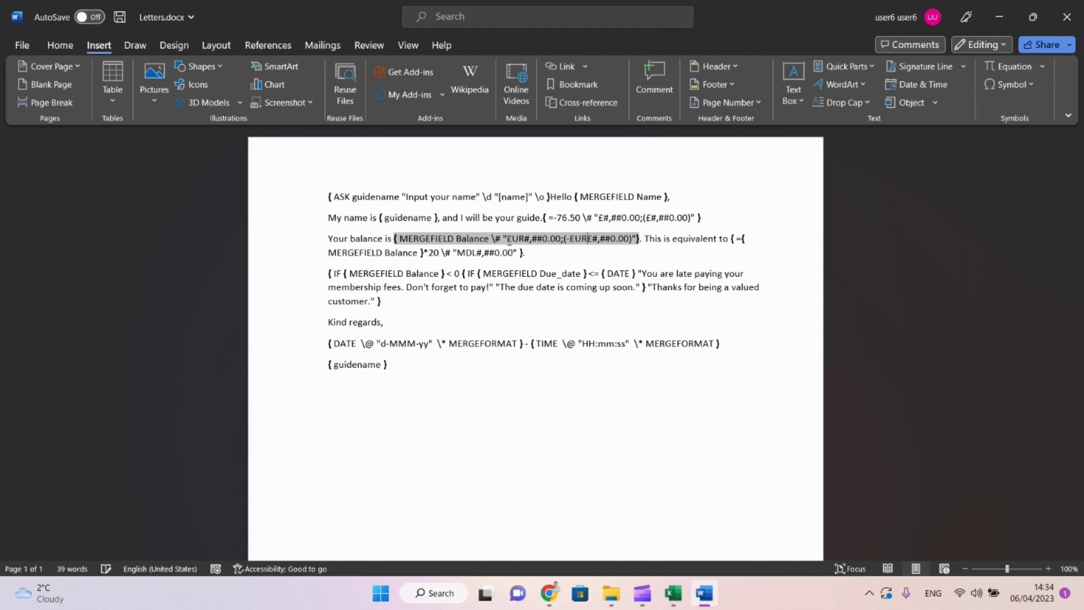
{"action": "key", "text": "BackSpace"}
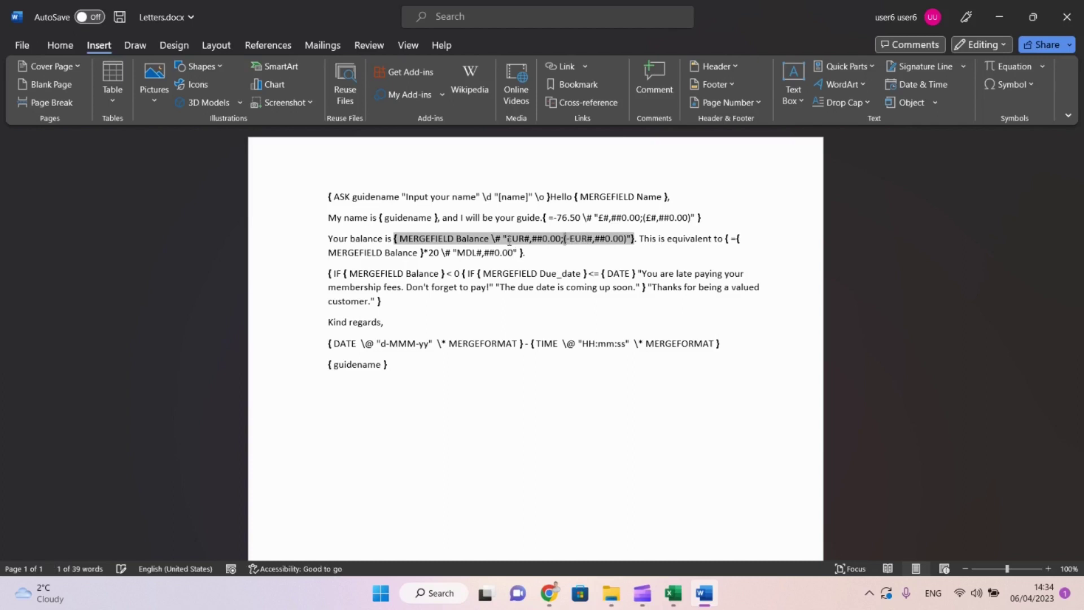
{"action": "key", "text": "Left"}
{"action": "key", "text": "BackSpace"}
{"action": "key", "text": "Right"}
{"action": "key", "text": "Right"}
{"action": "key", "text": "Right"}
{"action": "key", "text": "Right"}
{"action": "key", "text": "Right"}
{"action": "key", "text": "Right"}
{"action": "key", "text": "Right"}
{"action": "key", "text": "Right"}
{"action": "key", "text": "Right"}
{"action": "key", "text": "Left"}
{"action": "key", "text": "Left"}
{"action": "key", "text": "Left"}
{"action": "key", "text": "shift+Right"}
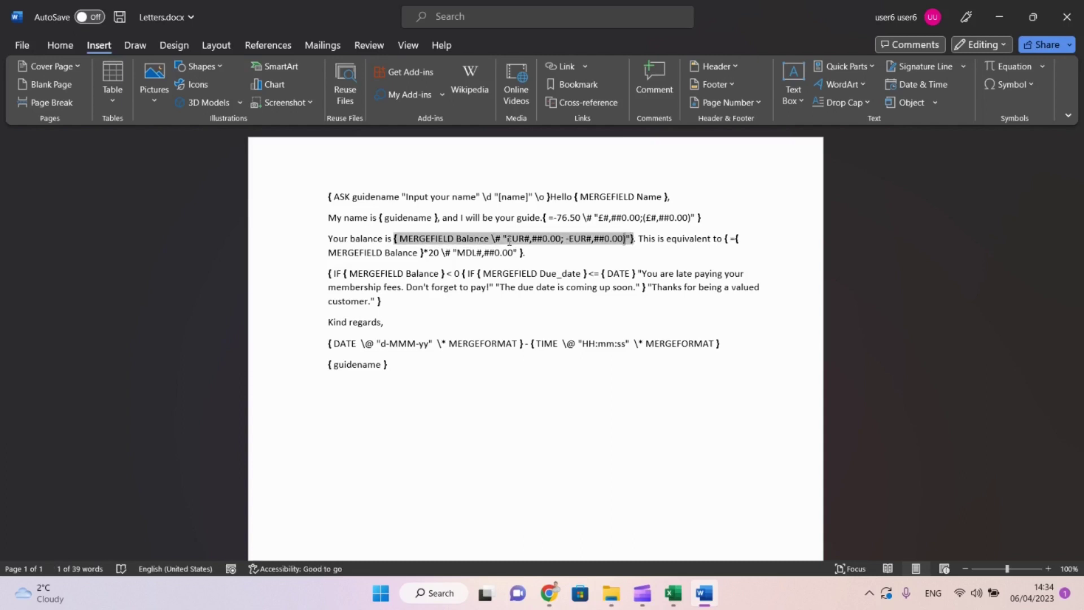
{"action": "key", "text": "Delete"}
Update the fields to show current values, then display the field codes with Alt+F9.
{"action": "key", "text": "alt+F9"}
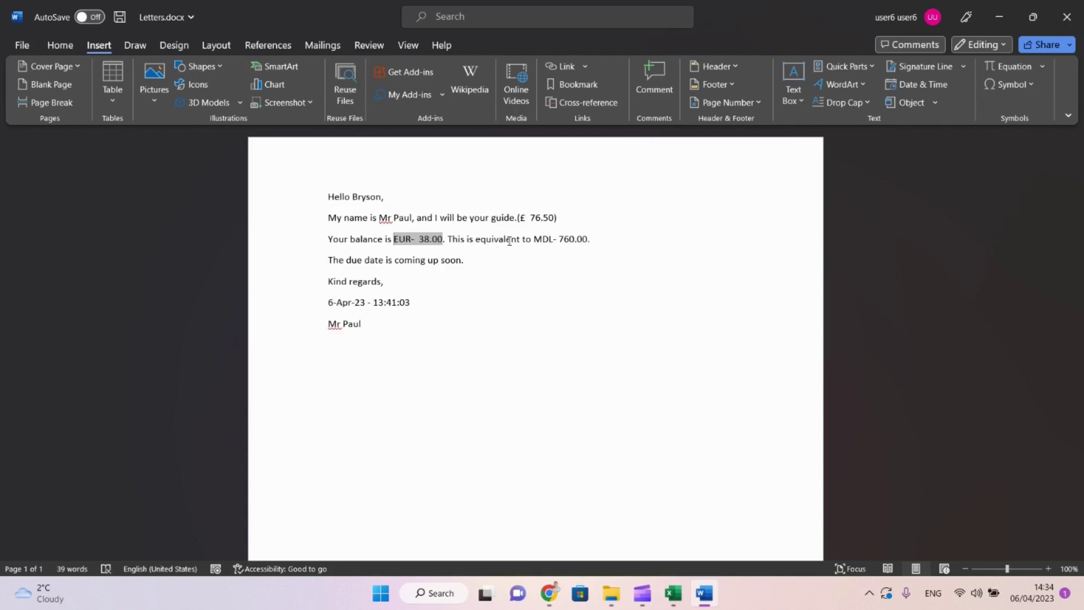
{"action": "key", "text": "alt+F9"}
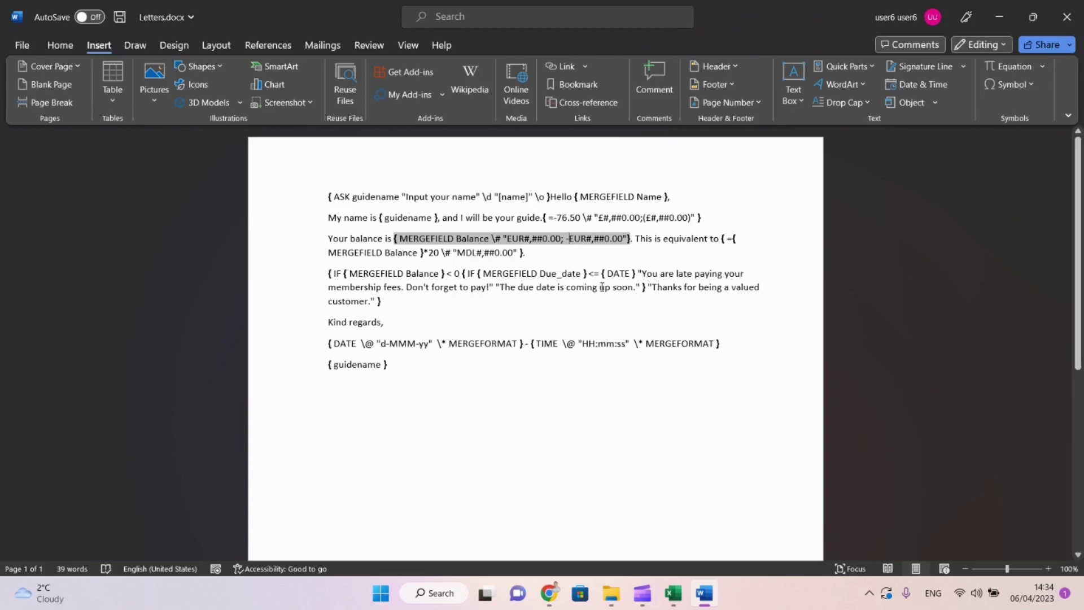
{"action": "key", "text": "alt+F9"}
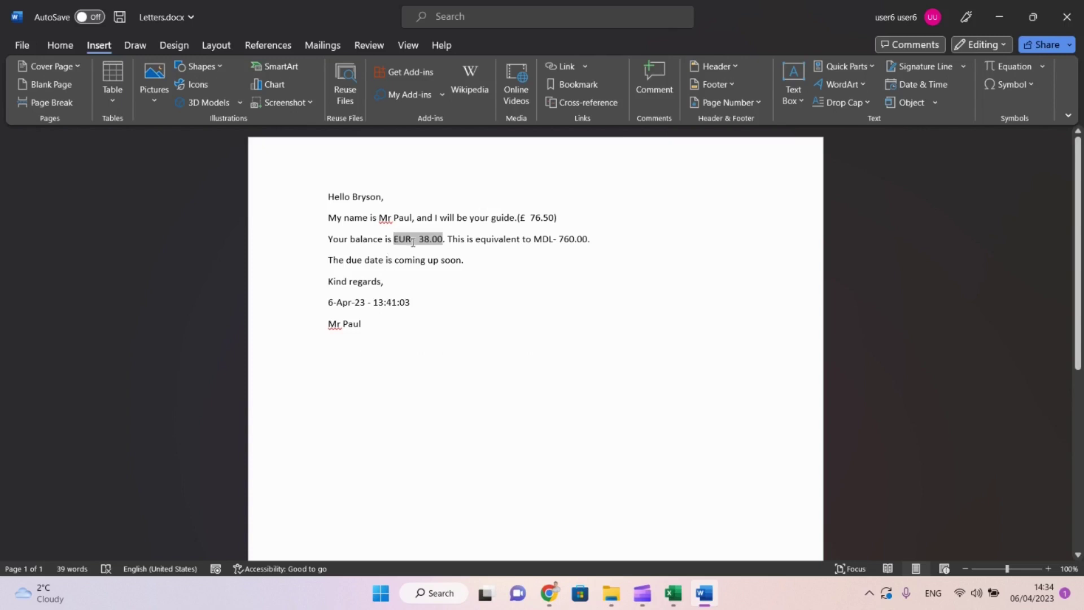
{"action": "right_click", "coordinate": [412, 242]}
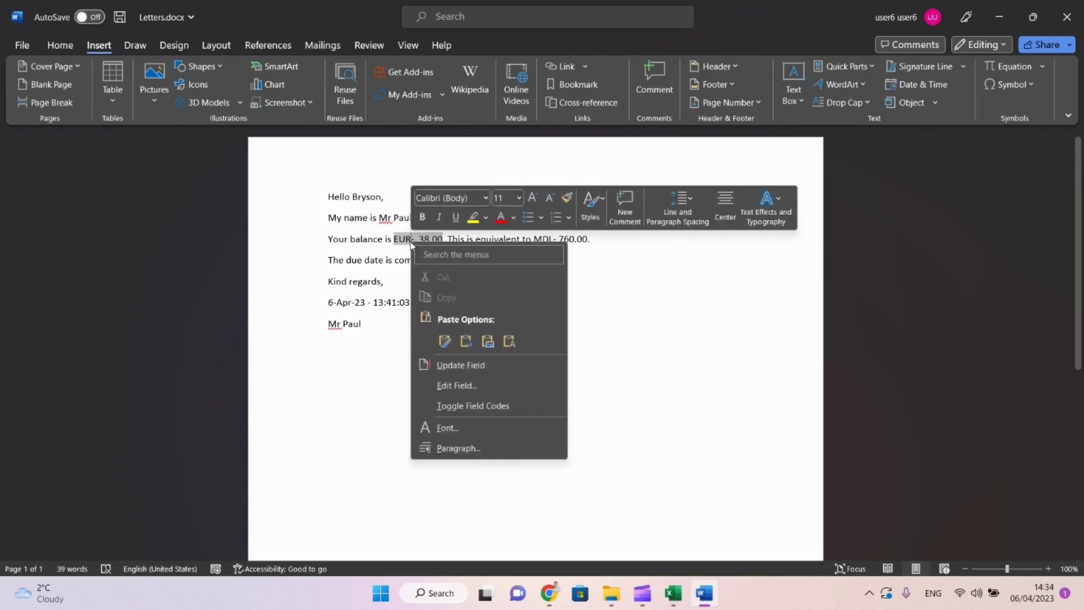
{"action": "left_click", "coordinate": [441, 365]}
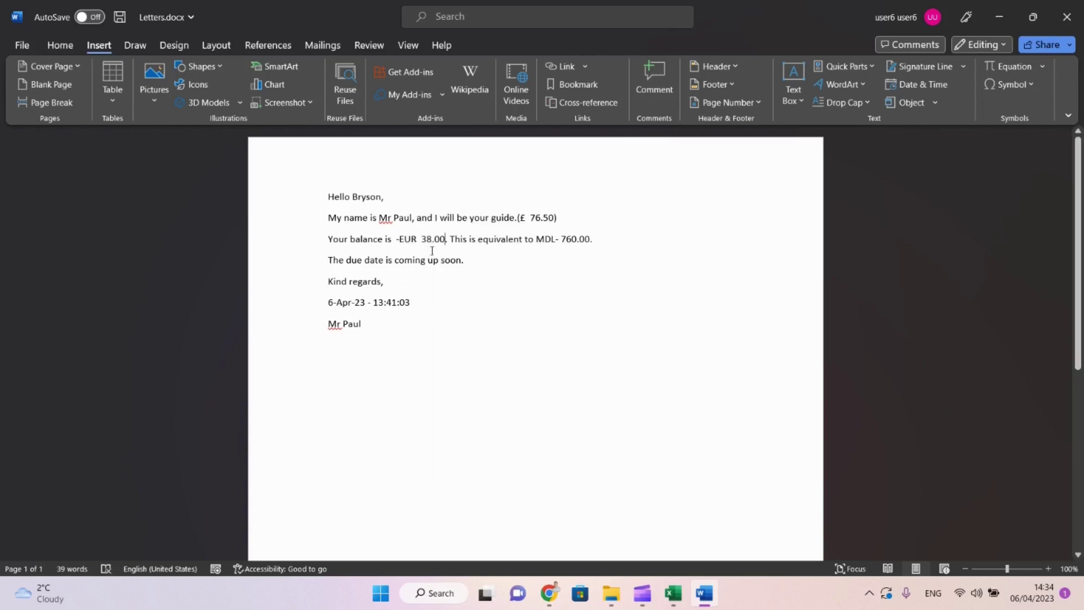
{"action": "left_click", "coordinate": [419, 240]}
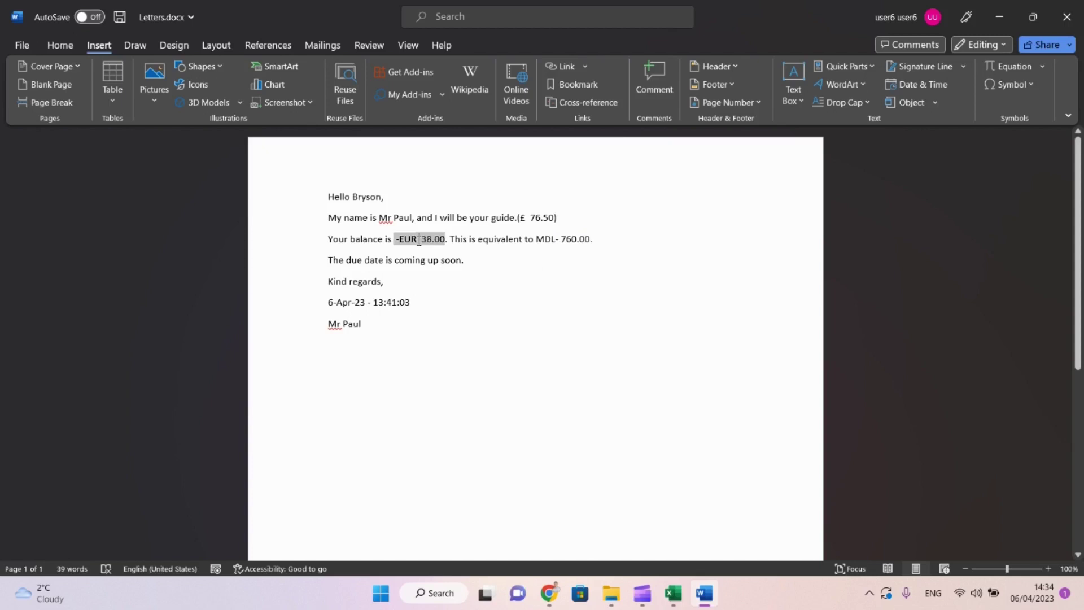
{"action": "key", "text": "alt+F9"}
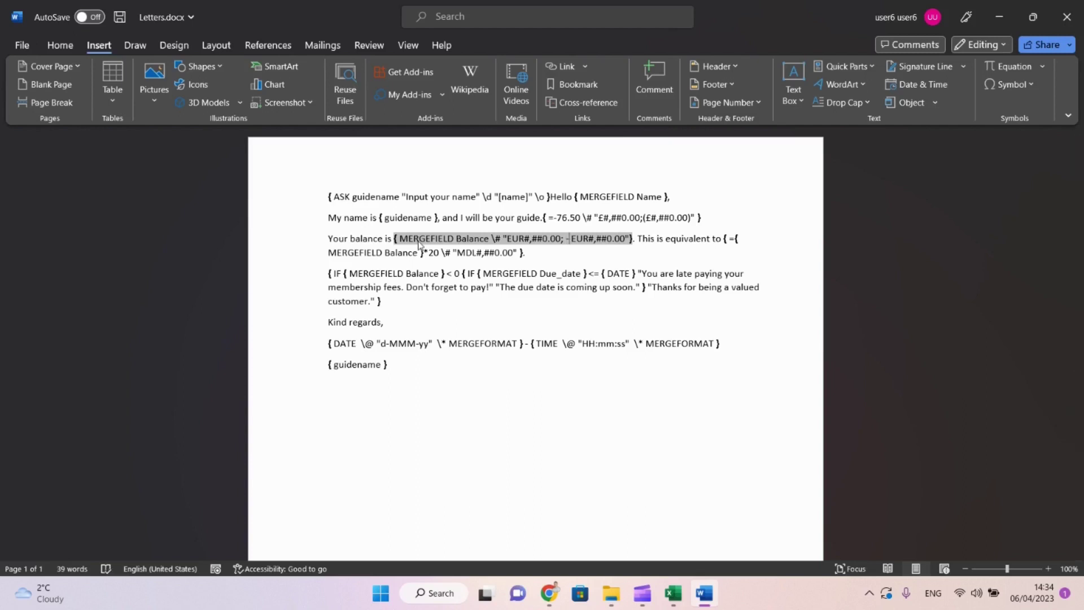
{"action": "key", "text": "Left"}
{"action": "key", "text": "Left"}
{"action": "key", "text": "Left"}
{"action": "key", "text": "Left"}
{"action": "key", "text": "Left"}
{"action": "key", "text": "Left"}
{"action": "key", "text": "Left"}
{"action": "key", "text": "Left"}
{"action": "key", "text": "Left"}
{"action": "key", "text": "Left"}
{"action": "key", "text": "Left"}
{"action": "key", "text": "Left"}
{"action": "key", "text": "Left"}
{"action": "key", "text": "shift+Right"}
{"action": "key", "text": "shift+Right"}
{"action": "key", "text": "shift+Right"}
{"action": "key", "text": "shift+Right"}
{"action": "key", "text": "shift+Right"}
{"action": "key", "text": "shift+Right"}
{"action": "key", "text": "shift+Right"}
{"action": "key", "text": "shift+Right"}
{"action": "key", "text": "shift+Right"}
{"action": "key", "text": "shift+Right"}
{"action": "key", "text": "shift+Right"}
{"action": "key", "text": "shift+Right"}
{"action": "key", "text": "shift+Right"}
{"action": "key", "text": "shift+Right"}
{"action": "key", "text": "shift+Right"}
{"action": "key", "text": "shift+Right"}
{"action": "key", "text": "shift+Right"}
{"action": "key", "text": "shift+Right"}
{"action": "key", "text": "shift+Right"}
{"action": "key", "text": "shift+Right"}
{"action": "key", "text": "shift+Right"}
{"action": "key", "text": "shift+Right"}
{"action": "key", "text": "shift+Right"}
{"action": "key", "text": "shift+Right"}
{"action": "key", "text": "shift+Right"}
{"action": "key", "text": "shift+Right"}
{"action": "key", "text": "shift+Right"}
Copy the Balance field's number format over the MDL field's format and save the letter.
{"action": "key", "text": "shift+Left"}
{"action": "key", "text": "ctrl+c"}
{"action": "key", "text": "Down"}
{"action": "key", "text": "Left"}
{"action": "key", "text": "Left"}
{"action": "key", "text": "Left"}
{"action": "key", "text": "Left"}
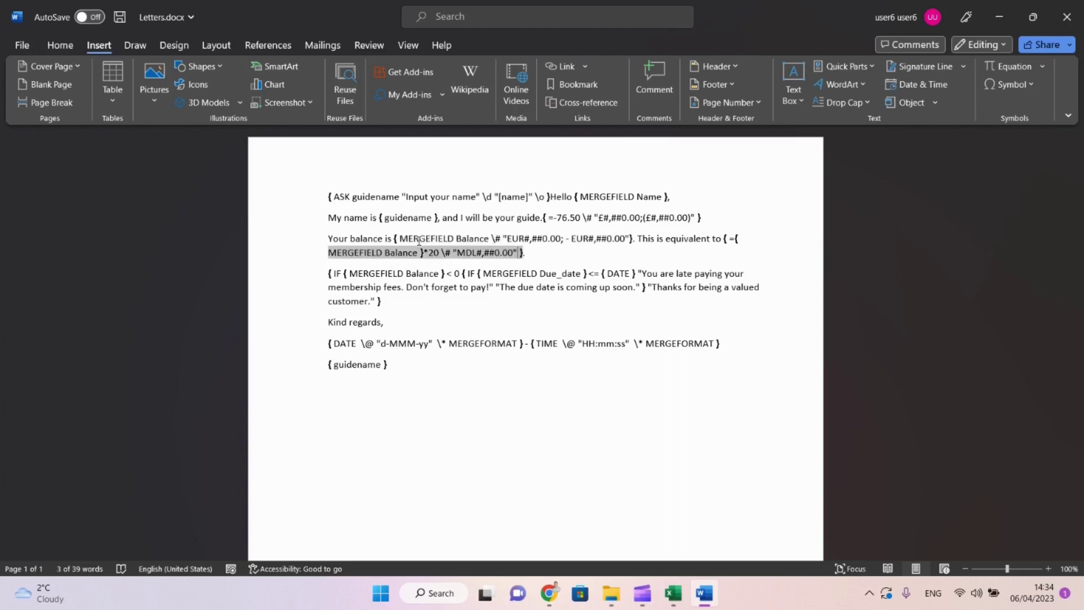
{"action": "key", "text": "shift+Left"}
{"action": "key", "text": "shift+Left"}
{"action": "key", "text": "shift+Left"}
{"action": "key", "text": "shift+Left"}
{"action": "key", "text": "shift+Left"}
{"action": "key", "text": "shift+Left"}
{"action": "key", "text": "shift+Left"}
{"action": "key", "text": "shift+Left"}
{"action": "key", "text": "shift+Left"}
{"action": "key", "text": "shift+Left"}
{"action": "key", "text": "shift+Left"}
{"action": "key", "text": "shift+Left"}
{"action": "key", "text": "shift+Left"}
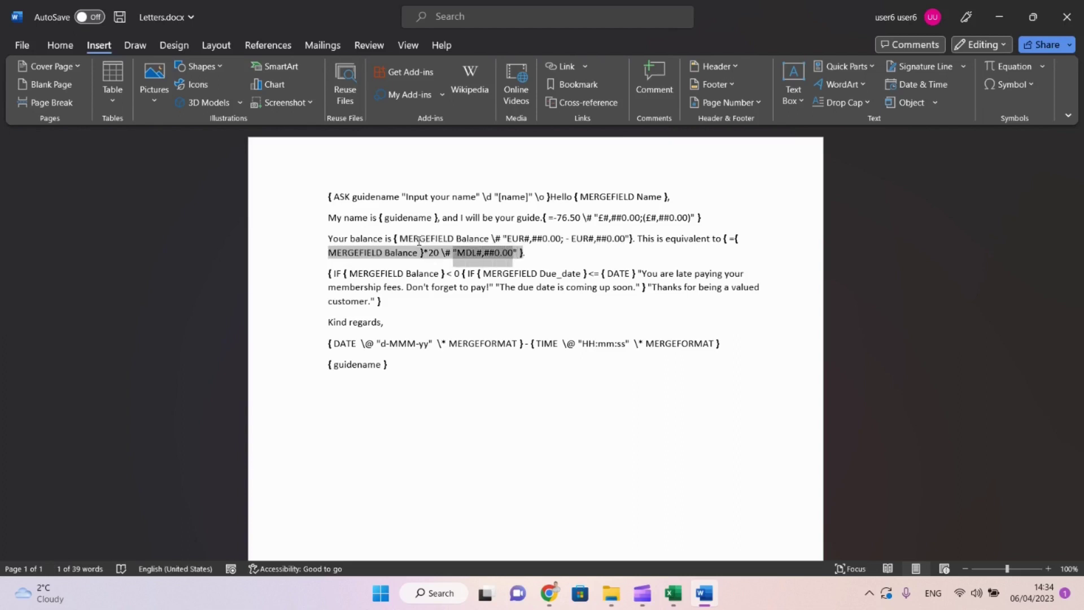
{"action": "key", "text": "ctrl+v"}
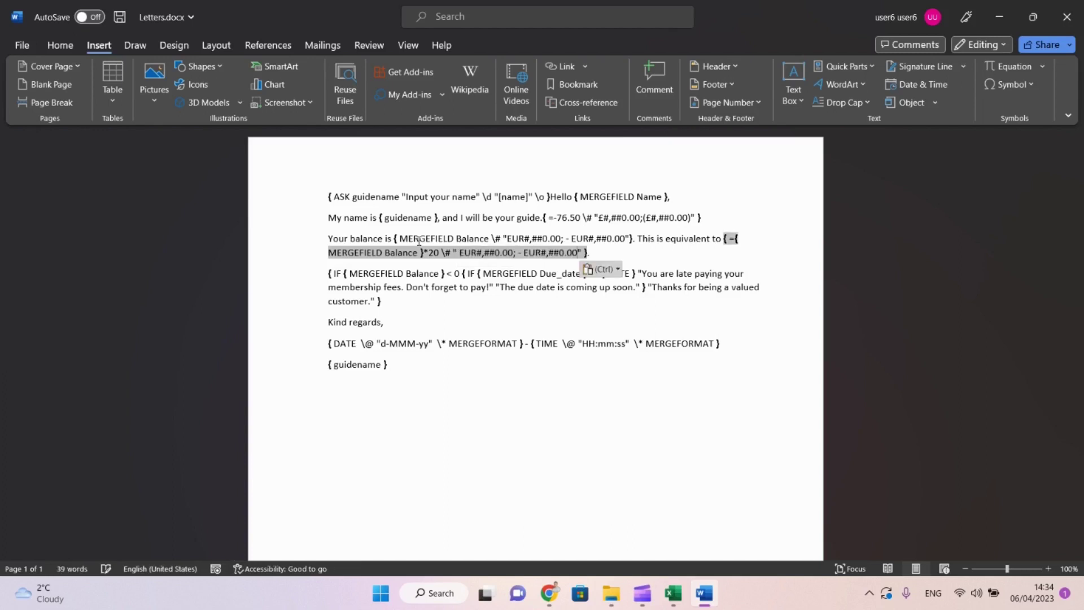
{"action": "key", "text": "ctrl+s"}
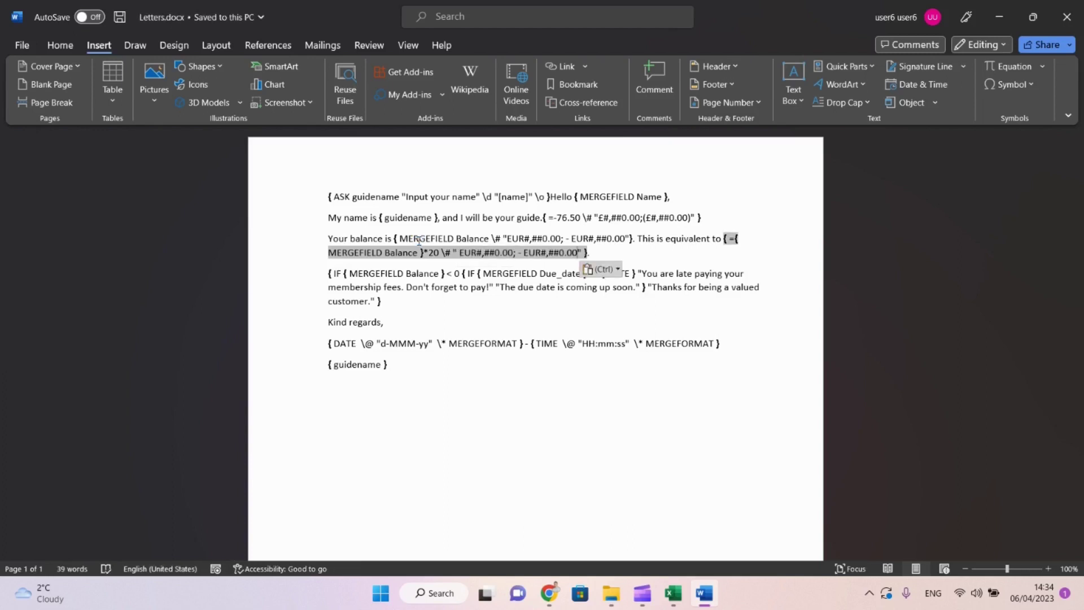
Replace both EUR labels in the MDL field's format with MDL.
{"action": "left_click", "coordinate": [637, 251]}
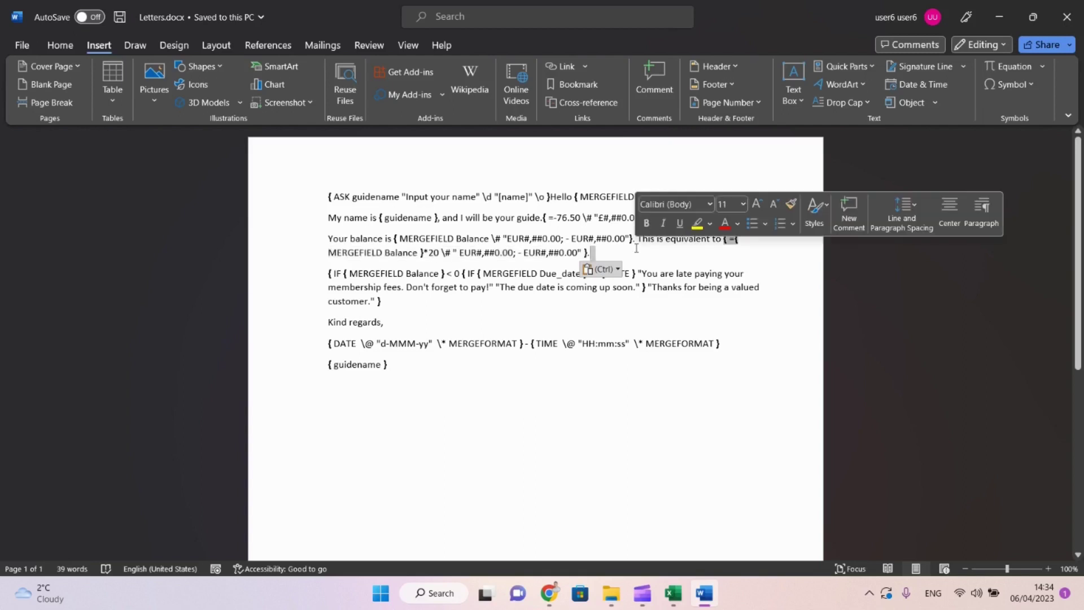
{"action": "left_click", "coordinate": [476, 252]}
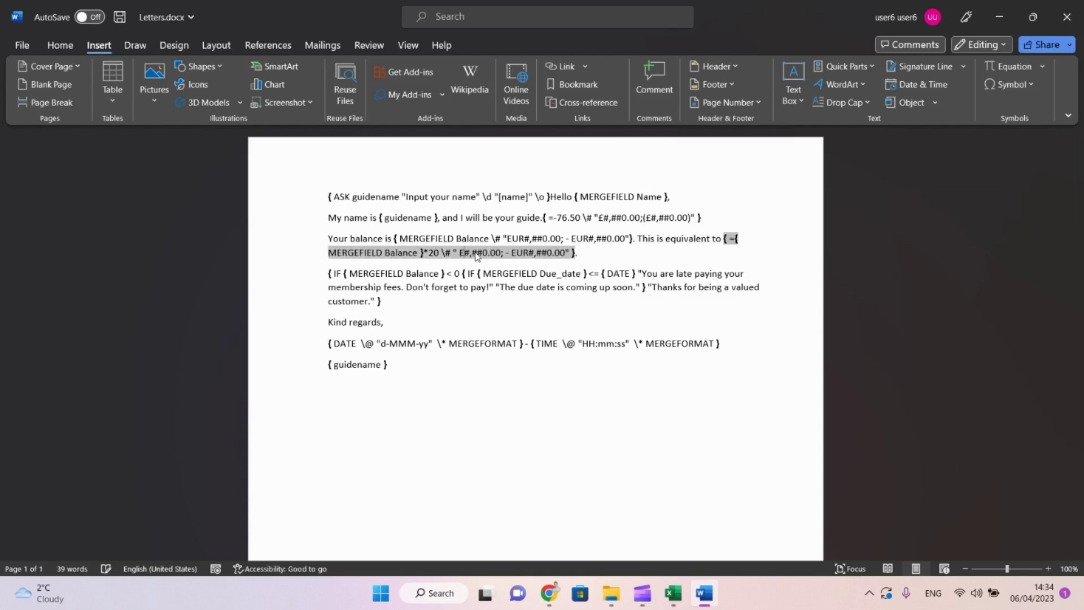
{"action": "key", "text": "BackSpace"}
{"action": "key", "text": "BackSpace"}
{"action": "key", "text": "BackSpace"}
{"action": "type", "text": "MDL"}
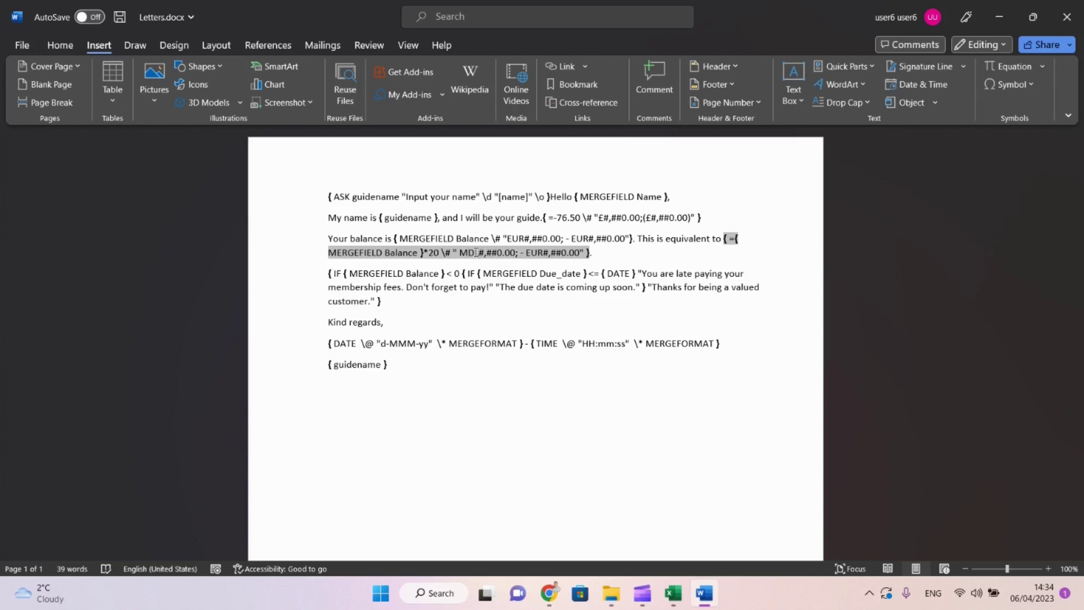
{"action": "key", "text": "shift+Right"}
{"action": "key", "text": "shift+Right"}
{"action": "key", "text": "shift+Right"}
{"action": "type", "text": "MDL"}
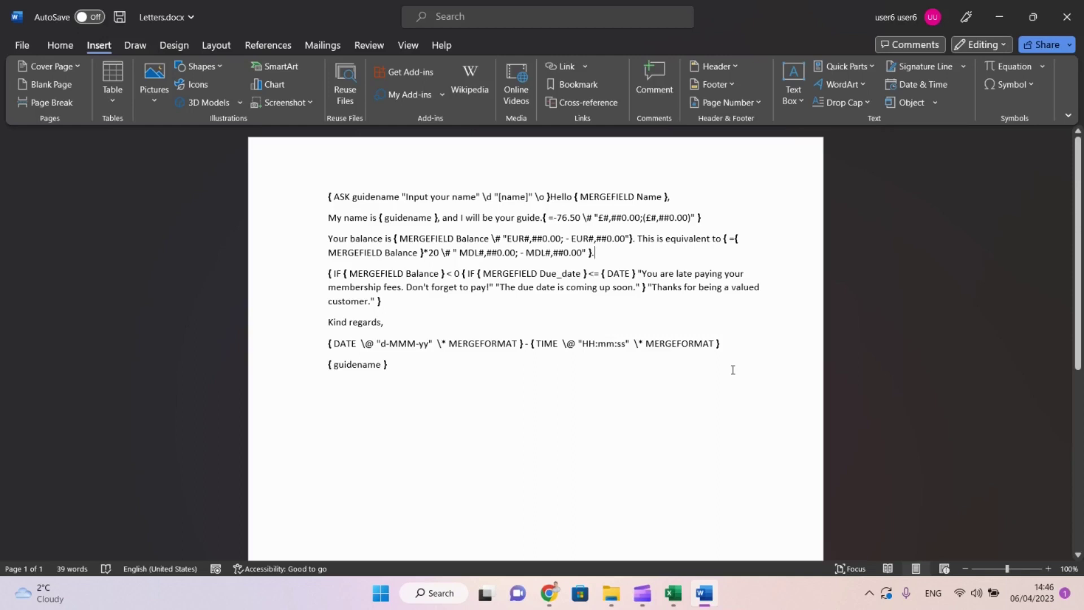
{"action": "left_click", "coordinate": [318, 46]}
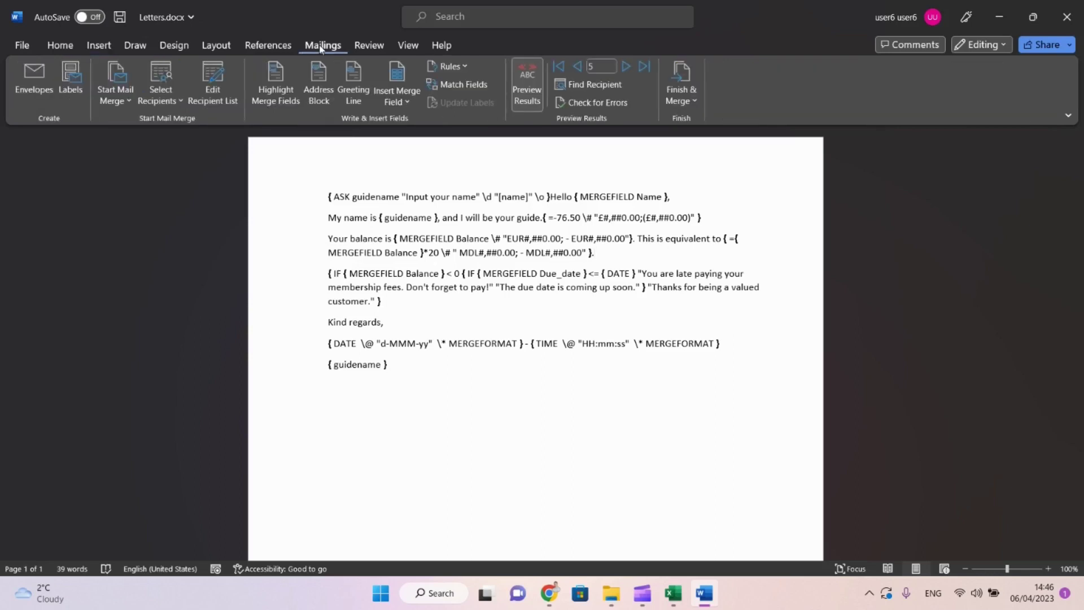
{"action": "left_click", "coordinate": [683, 101]}
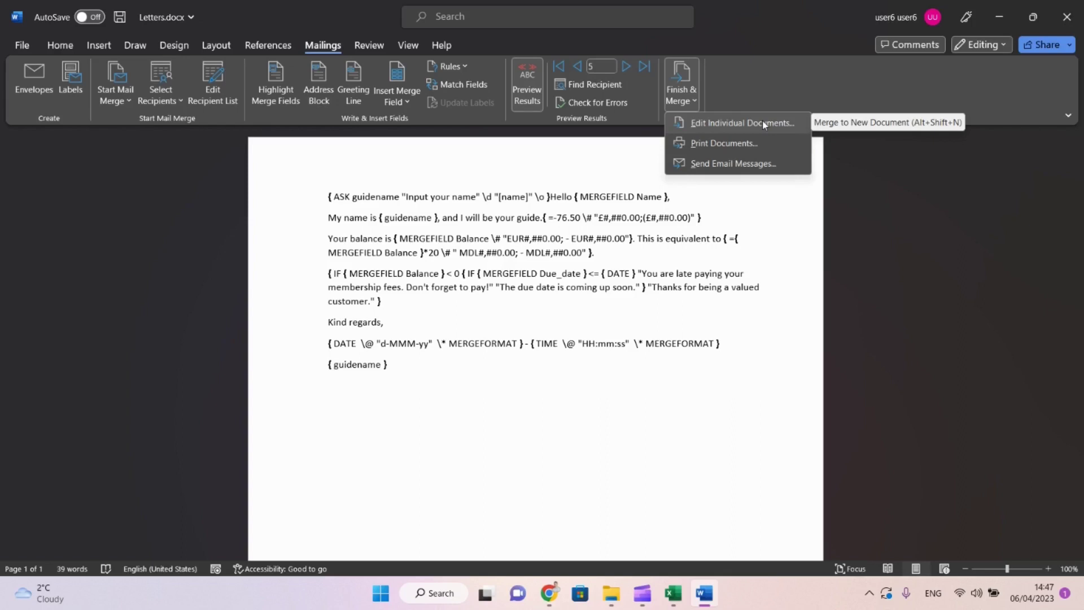
{"action": "left_click", "coordinate": [728, 148]}
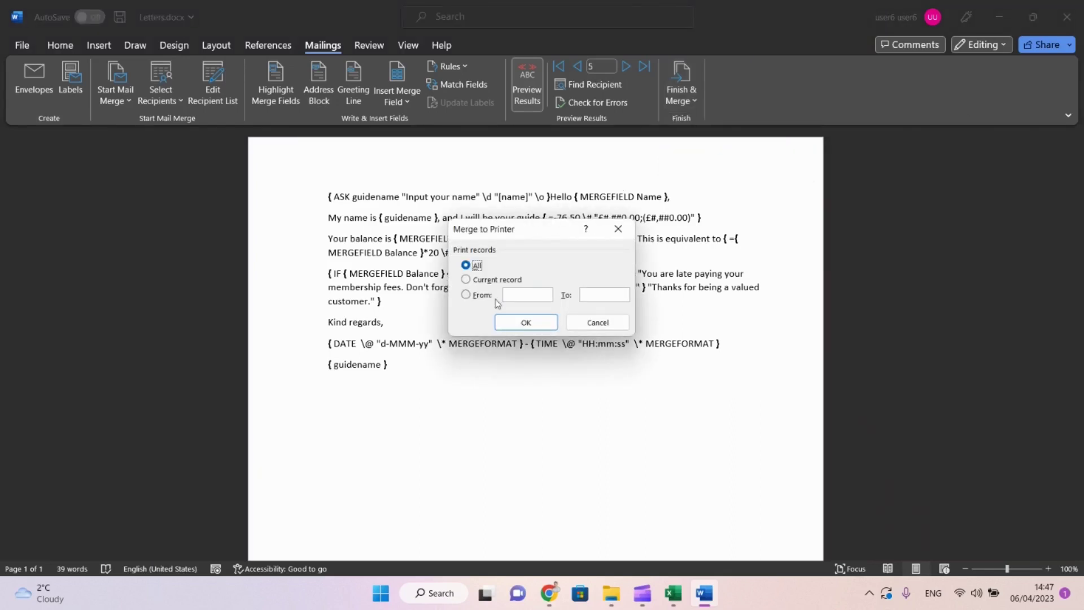
{"action": "left_click", "coordinate": [522, 326]}
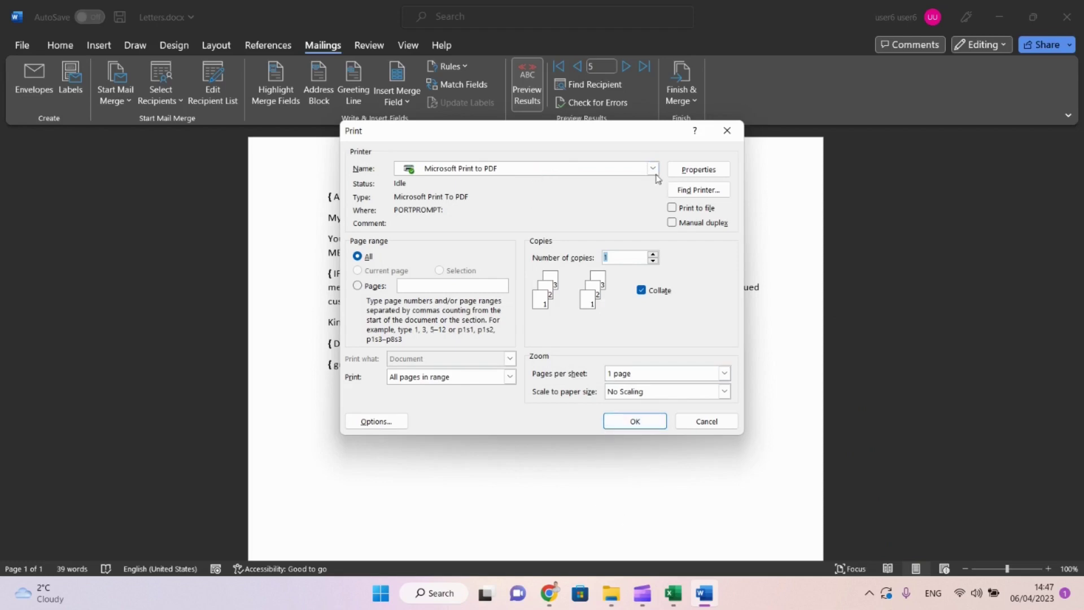
{"action": "left_click", "coordinate": [703, 422]}
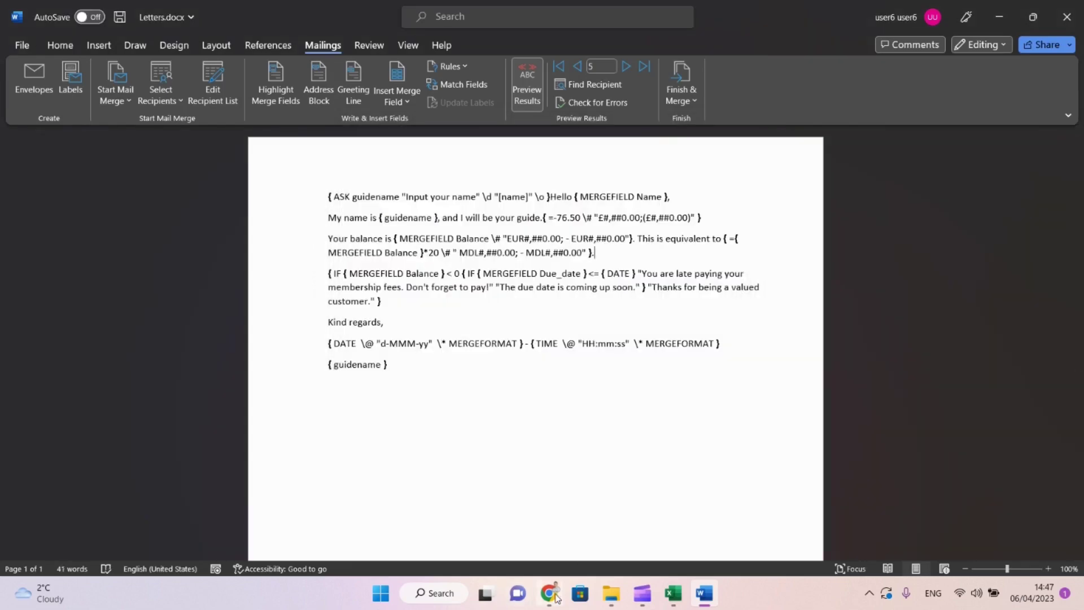
Tick Error checking, Perform mail merge and Letters in A.Checklist, highlight Labels, and go back to Word.
{"action": "left_click", "coordinate": [555, 596]}
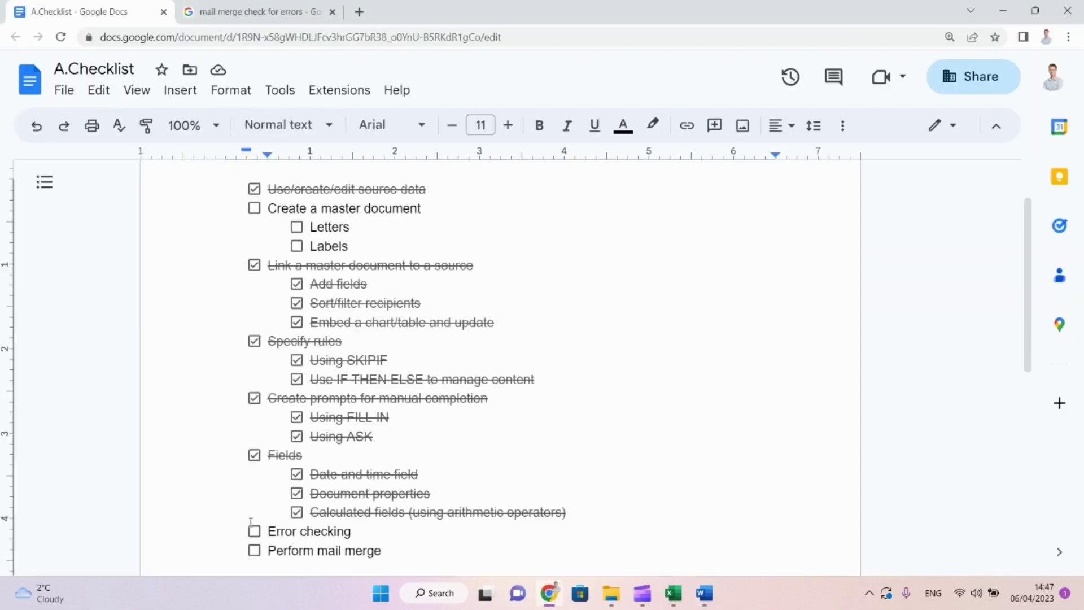
{"action": "left_click", "coordinate": [253, 531]}
{"action": "left_click", "coordinate": [254, 551]}
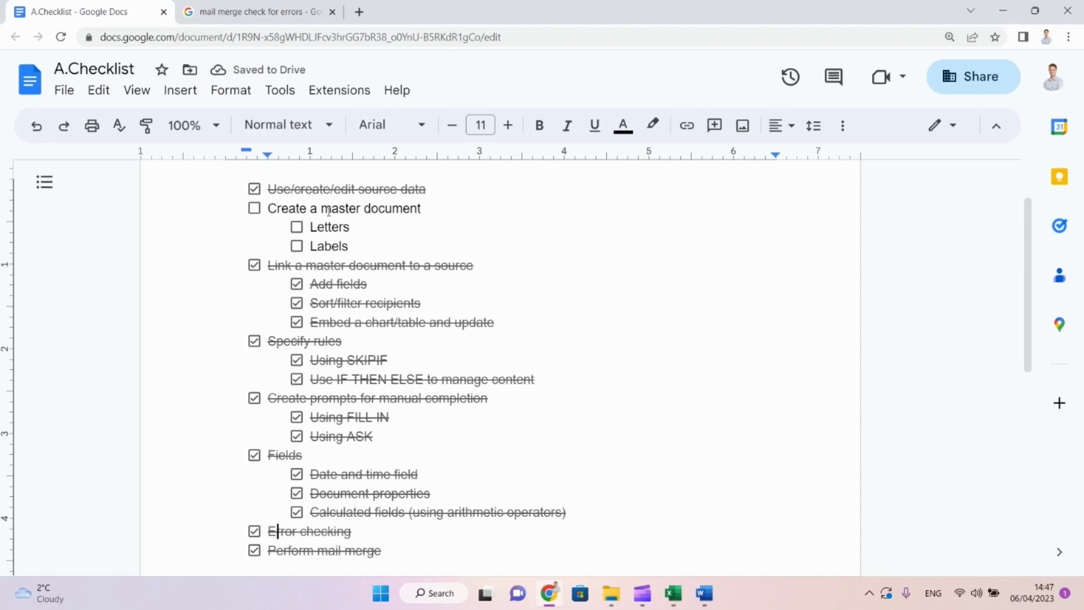
{"action": "left_click", "coordinate": [298, 228]}
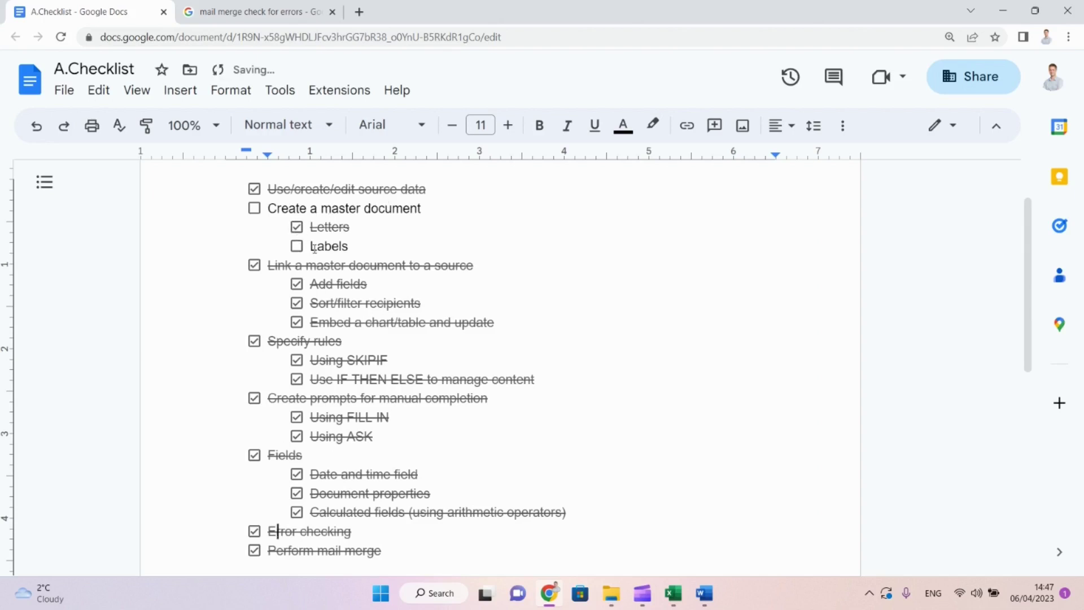
{"action": "left_click_drag", "start_coordinate": [312, 246], "coordinate": [355, 246]}
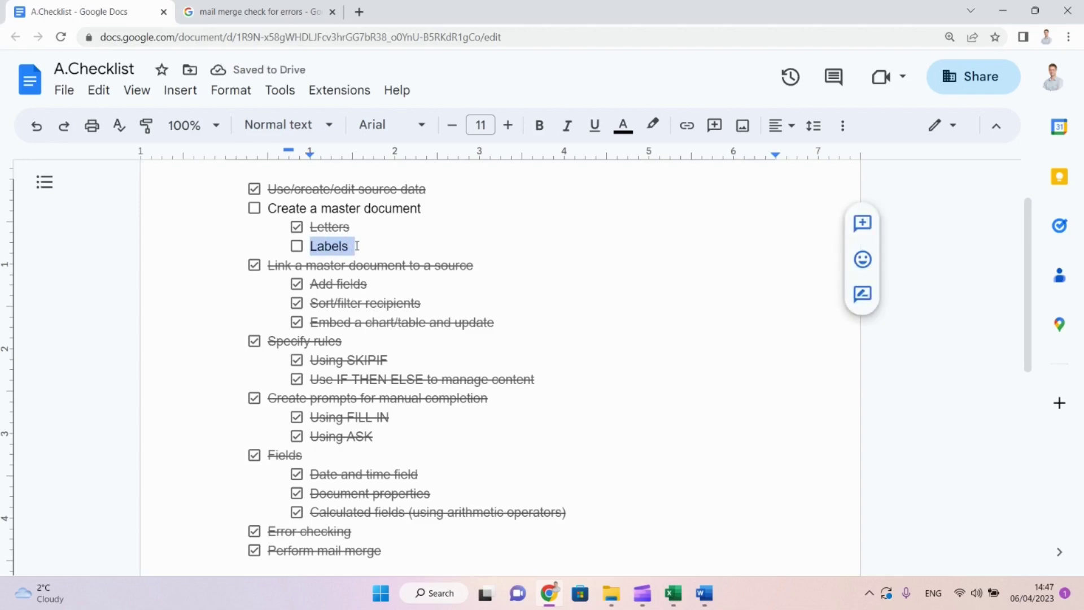
{"action": "key", "text": "alt+Tab"}
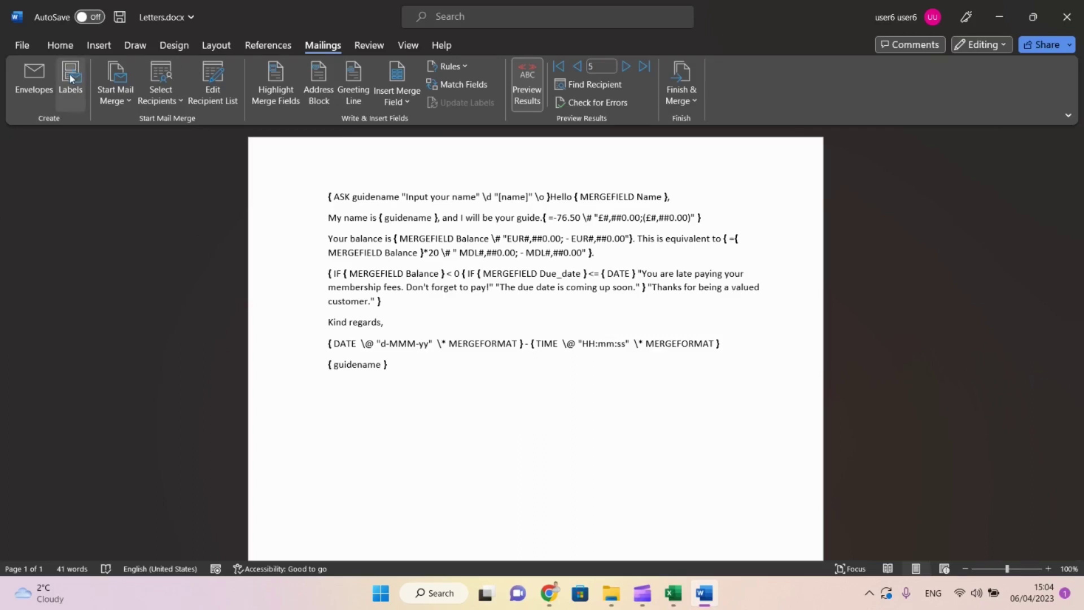
In Label Options, set the vendor to Microsoft and choose the 30 Per Page product.
{"action": "left_click", "coordinate": [71, 79]}
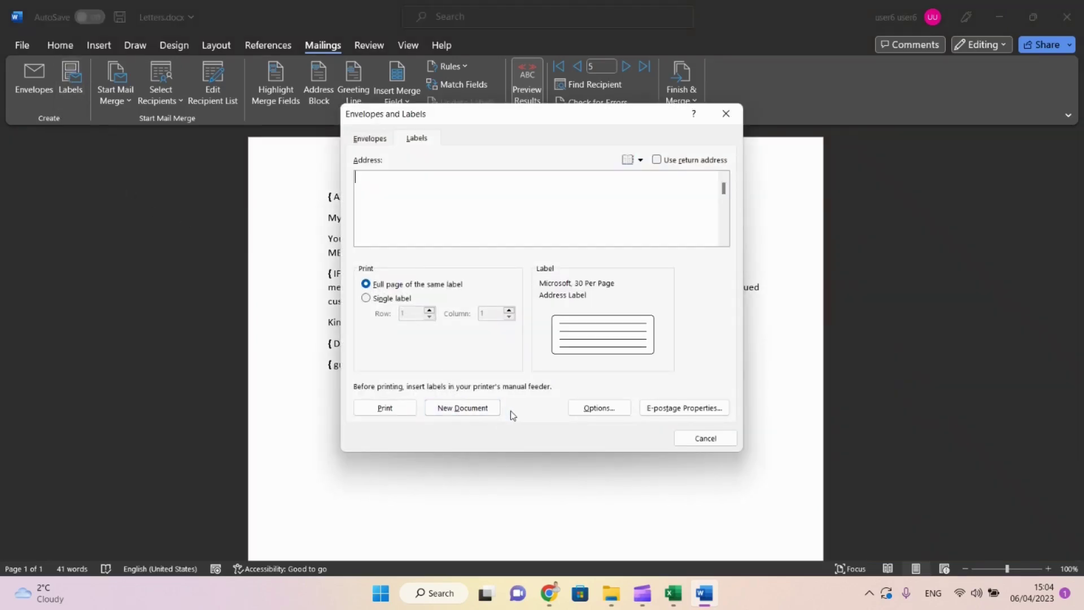
{"action": "left_click", "coordinate": [587, 409]}
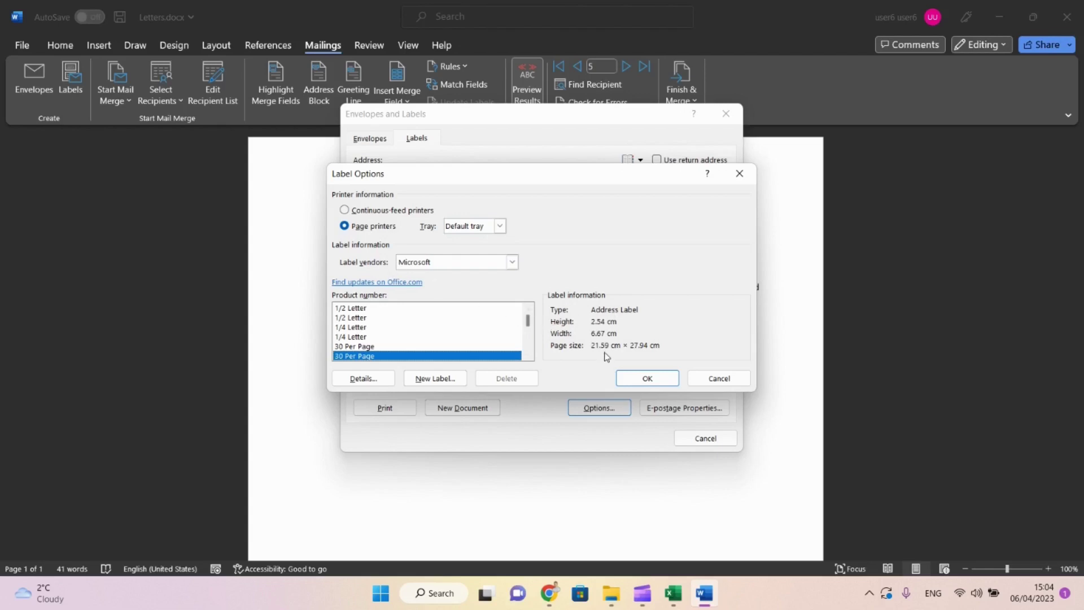
{"action": "left_click", "coordinate": [512, 262]}
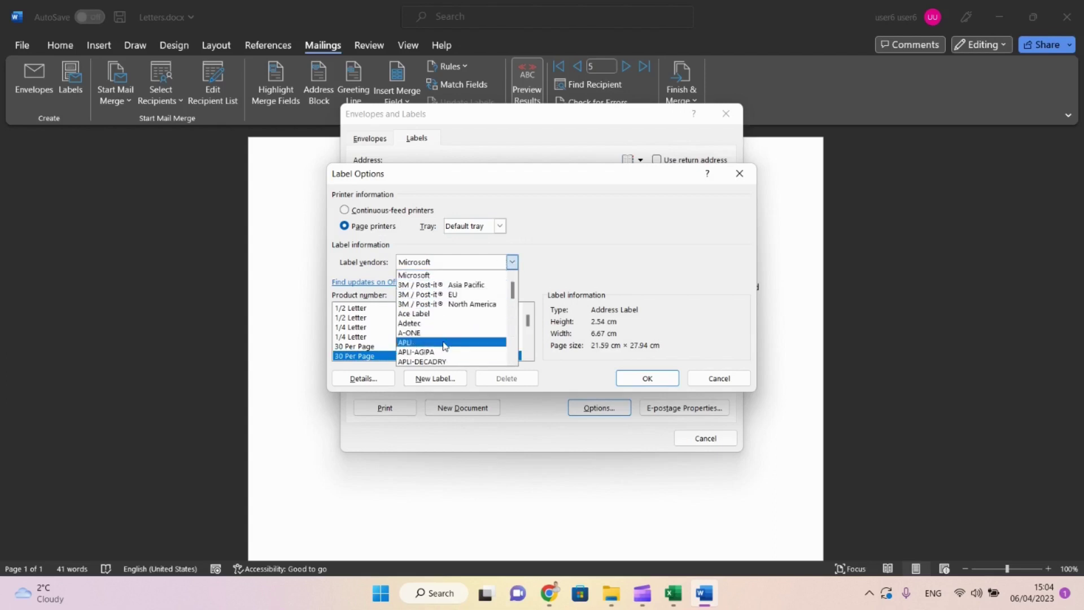
{"action": "left_click", "coordinate": [473, 280]}
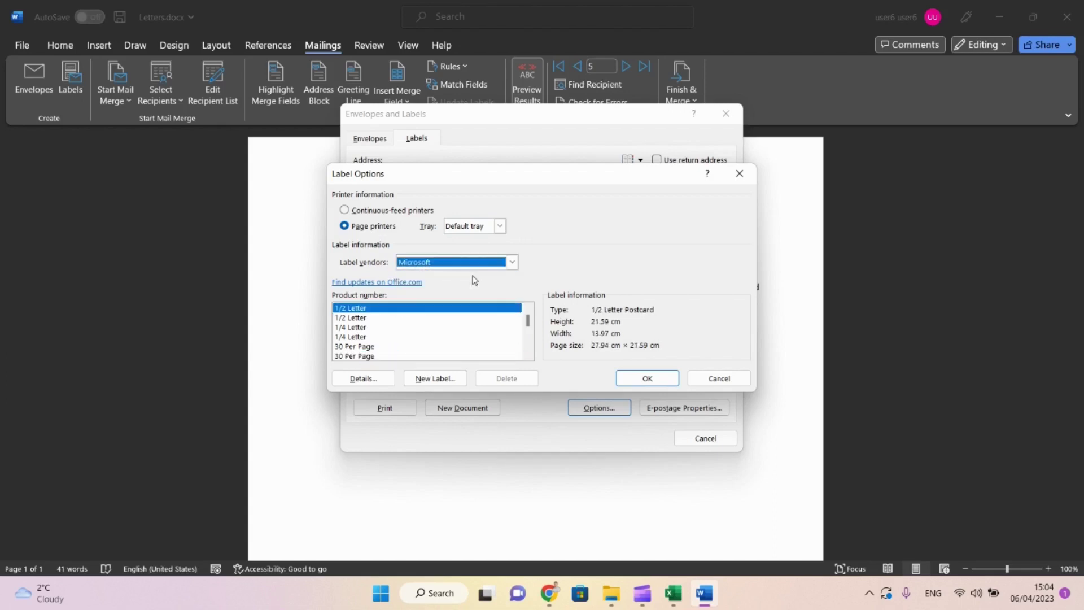
{"action": "left_click", "coordinate": [362, 356]}
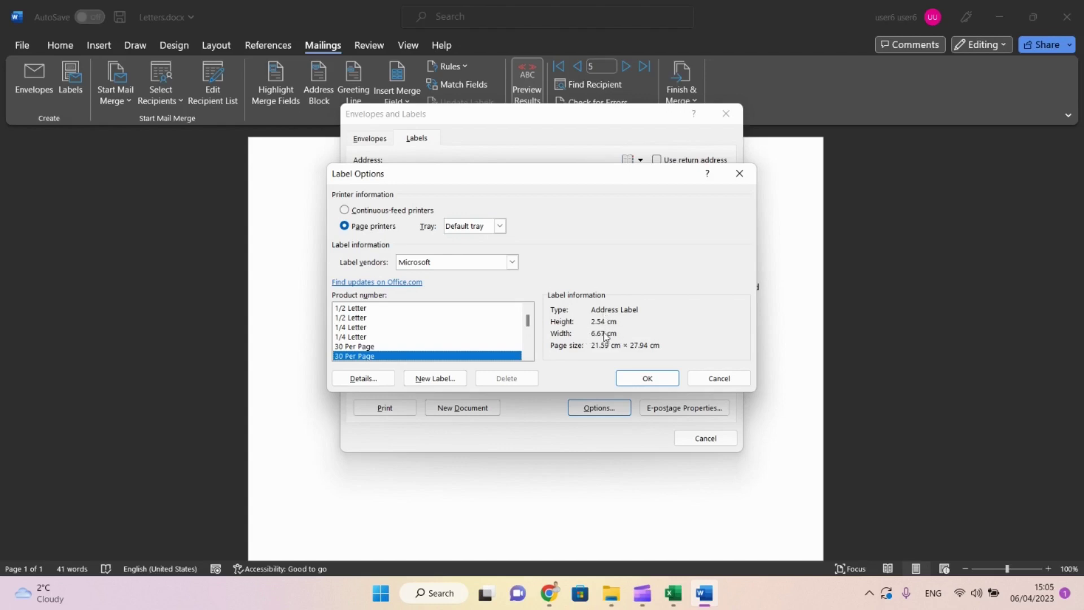
Review the 30 Per Page label measurements, confirm the choice, and generate a blank label document.
{"action": "left_click", "coordinate": [446, 384]}
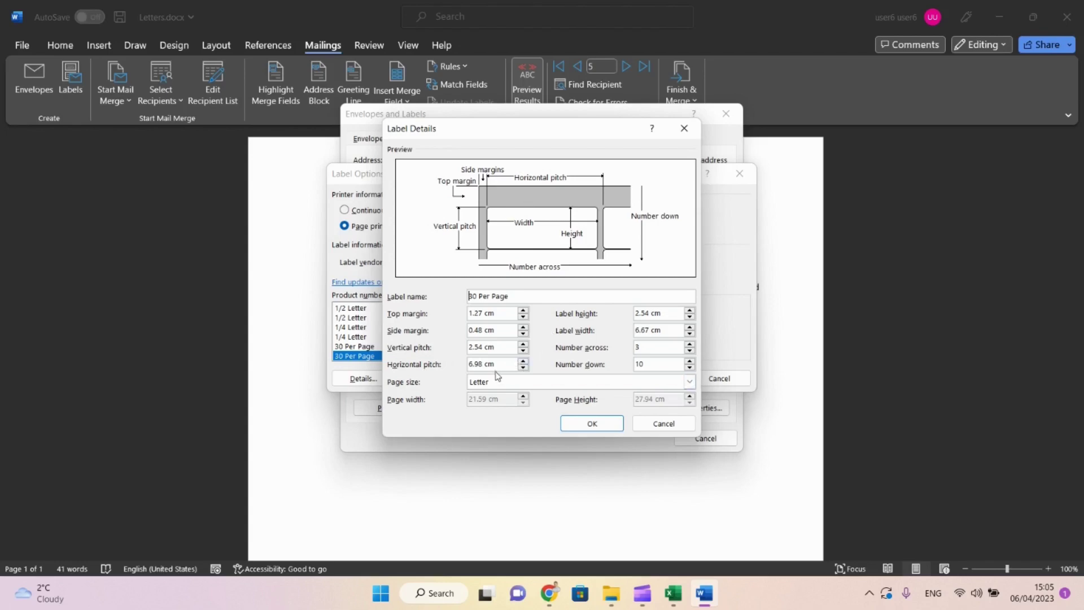
{"action": "left_click", "coordinate": [663, 423]}
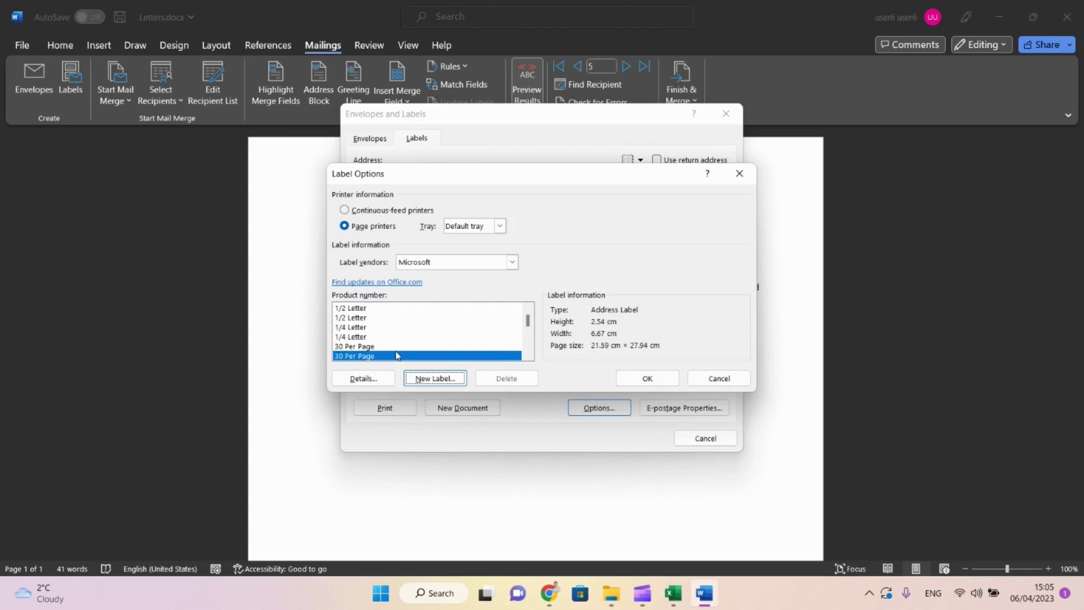
{"action": "left_click", "coordinate": [647, 378]}
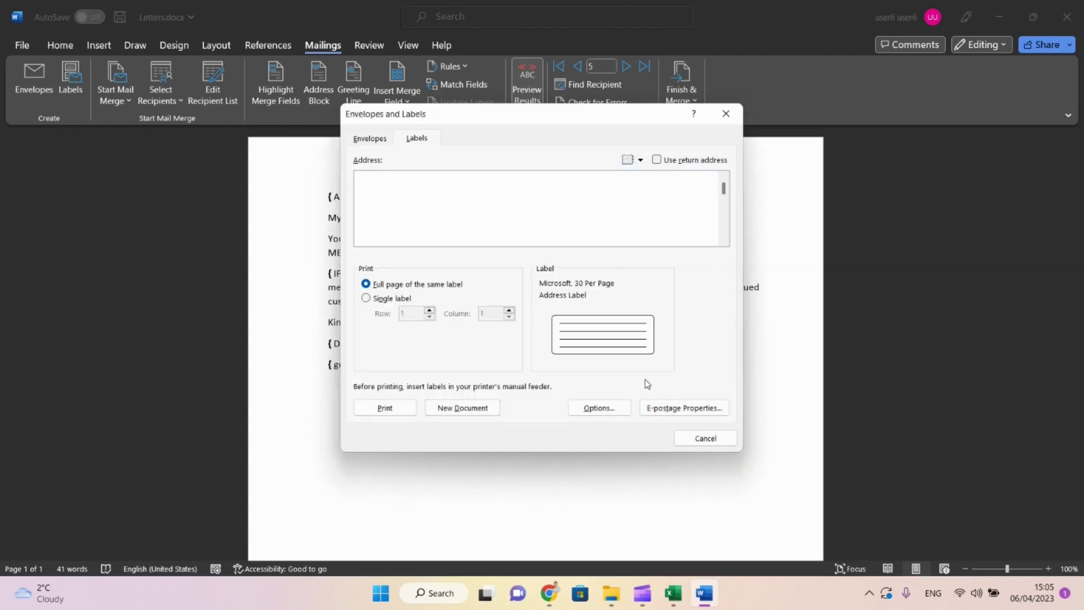
{"action": "left_click", "coordinate": [445, 416]}
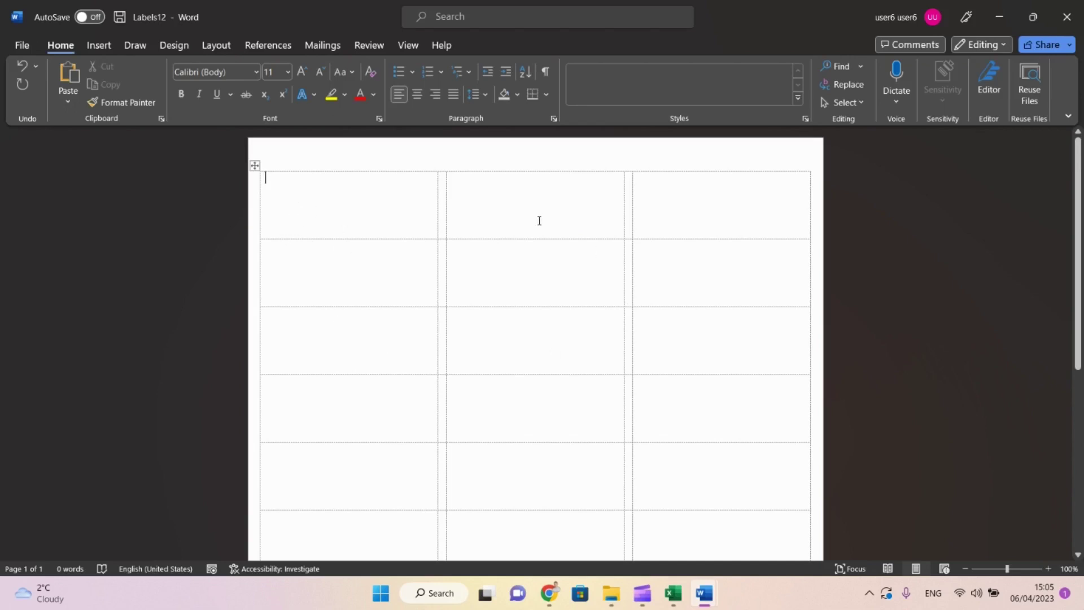
Connect the labels to the ClientList$ table in Desktop\MailMerge\Contacts.xlsx.
{"action": "left_click", "coordinate": [323, 46]}
{"action": "left_click", "coordinate": [166, 101]}
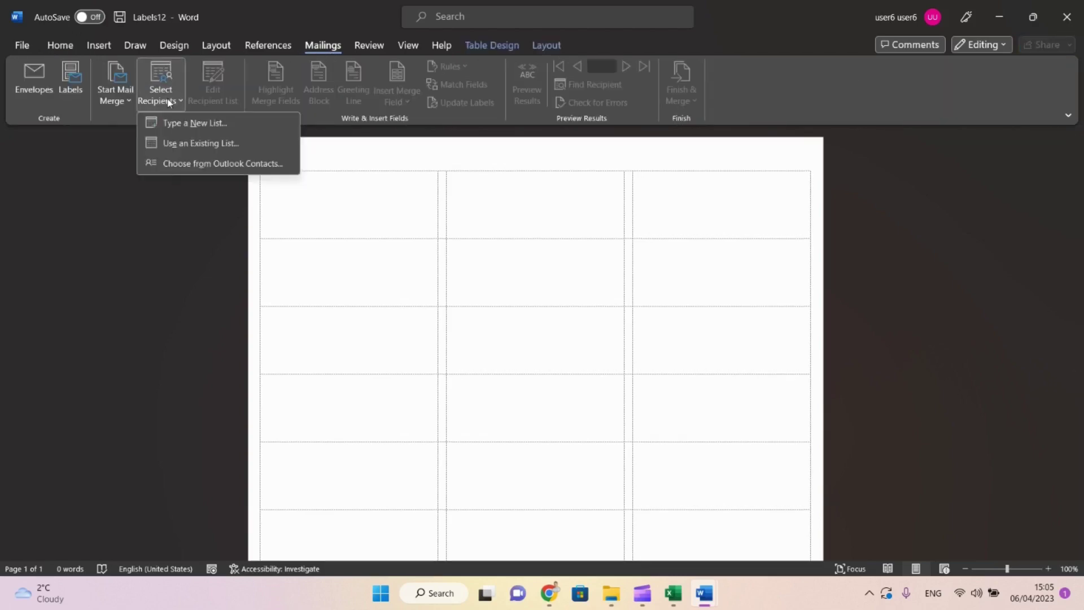
{"action": "left_click", "coordinate": [197, 143]}
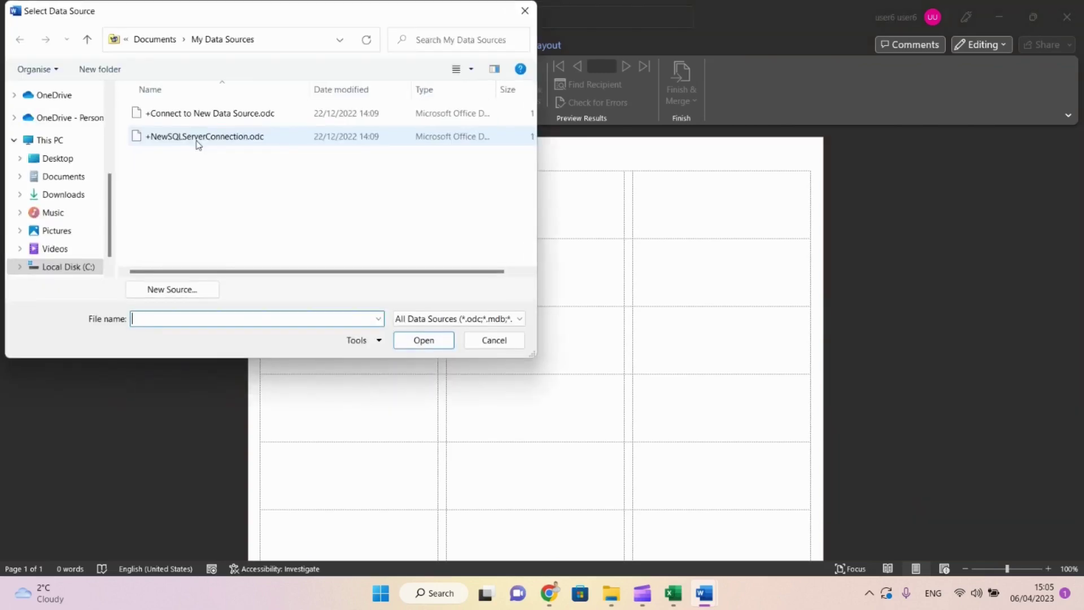
{"action": "left_click", "coordinate": [68, 163]}
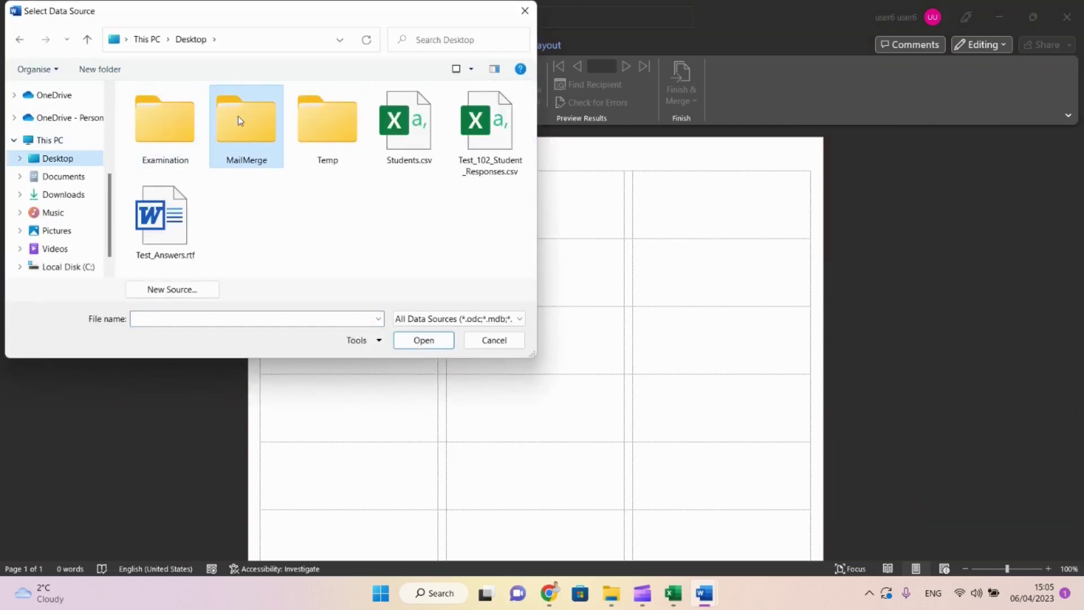
{"action": "double_click", "coordinate": [242, 120]}
{"action": "left_click", "coordinate": [164, 115]}
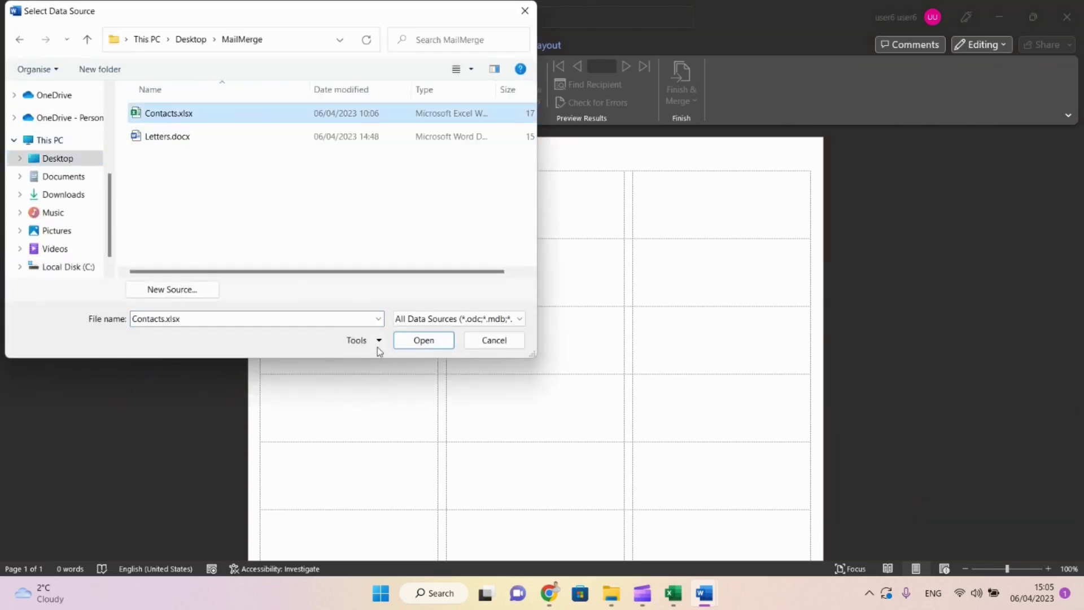
{"action": "left_click", "coordinate": [420, 340]}
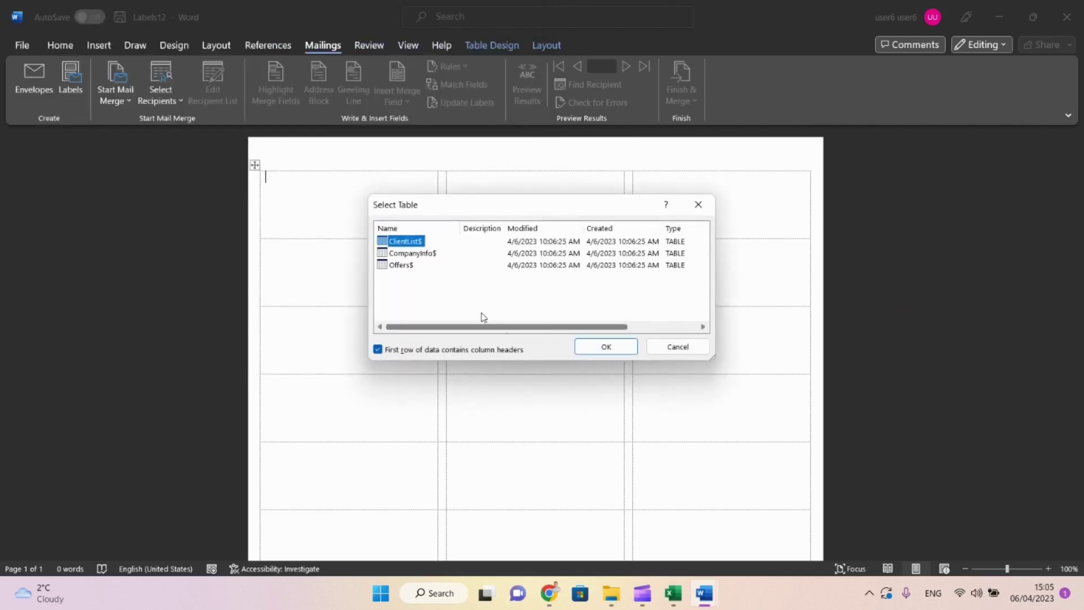
{"action": "left_click", "coordinate": [621, 347]}
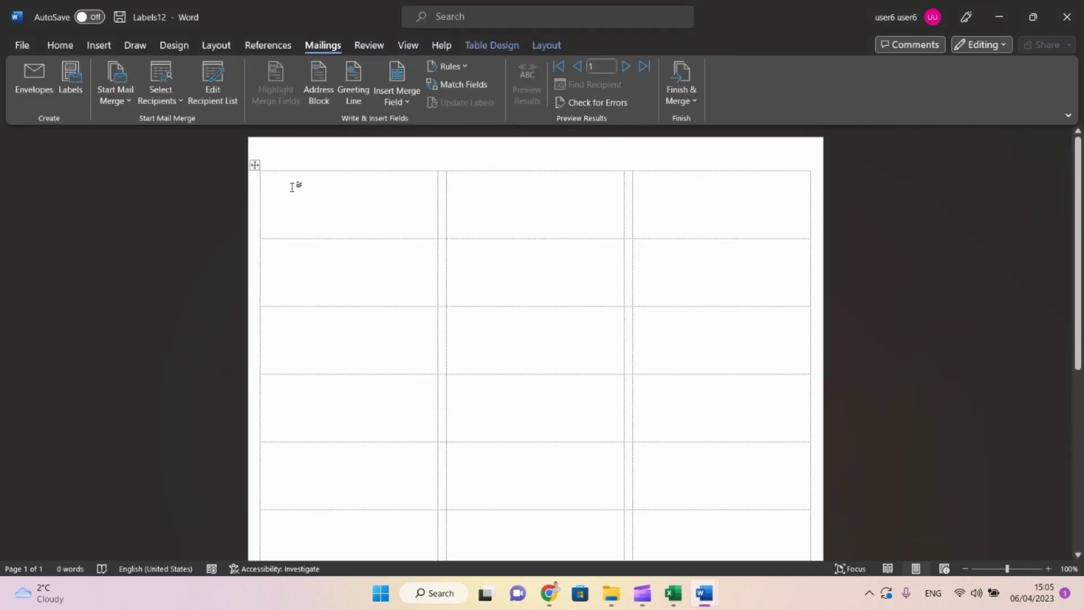
Type 'Membership Card!' on the first label and insert the Name merge field below it.
{"action": "type", "text": "Mem"}
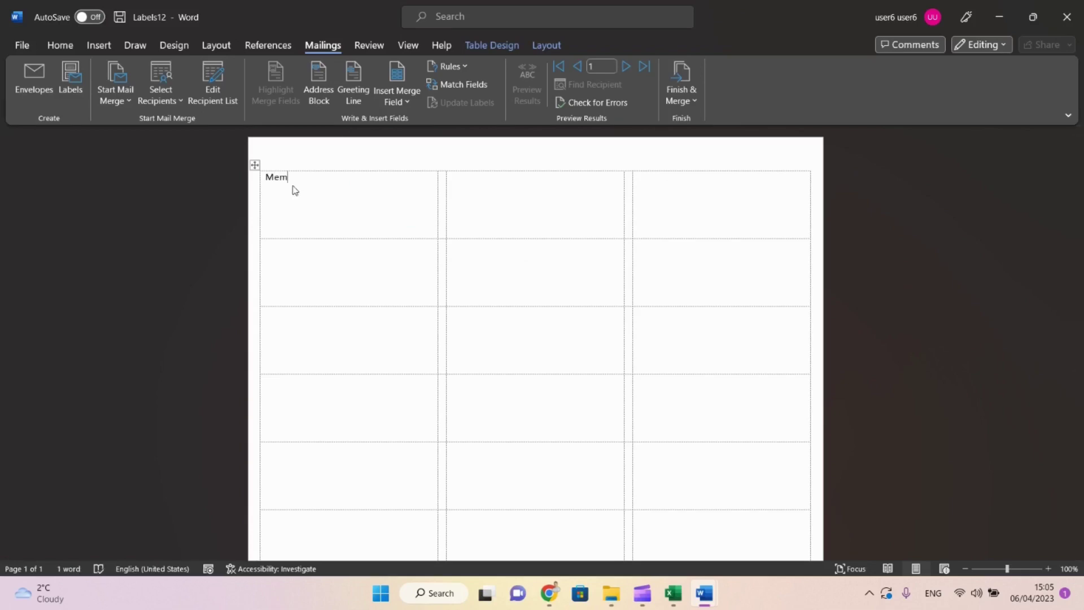
{"action": "type", "text": "bership Card"}
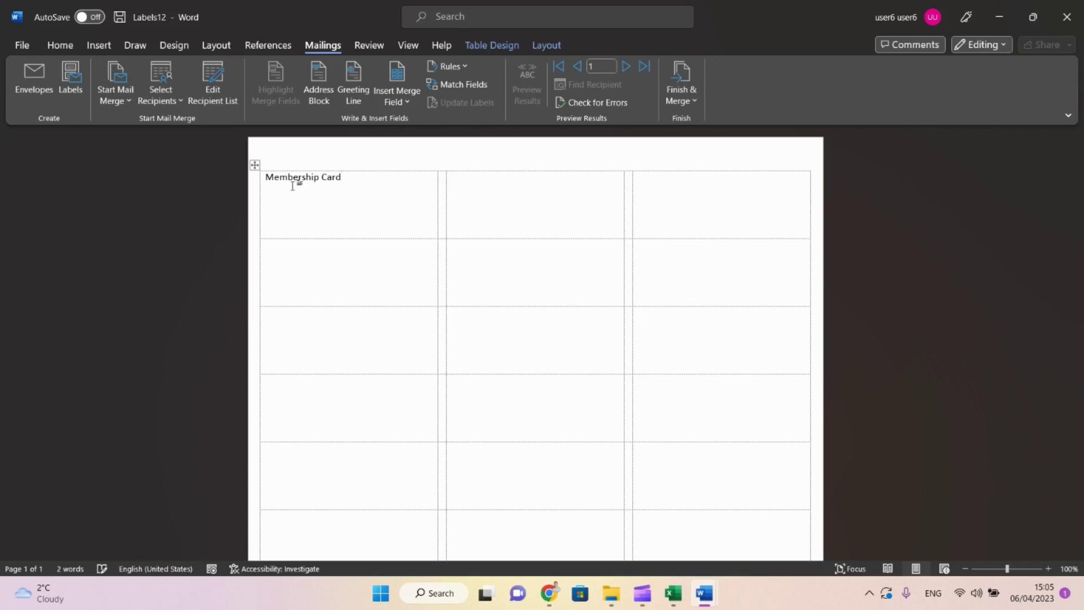
{"action": "type", "text": "!"}
{"action": "key", "text": "Return"}
{"action": "left_click", "coordinate": [409, 93]}
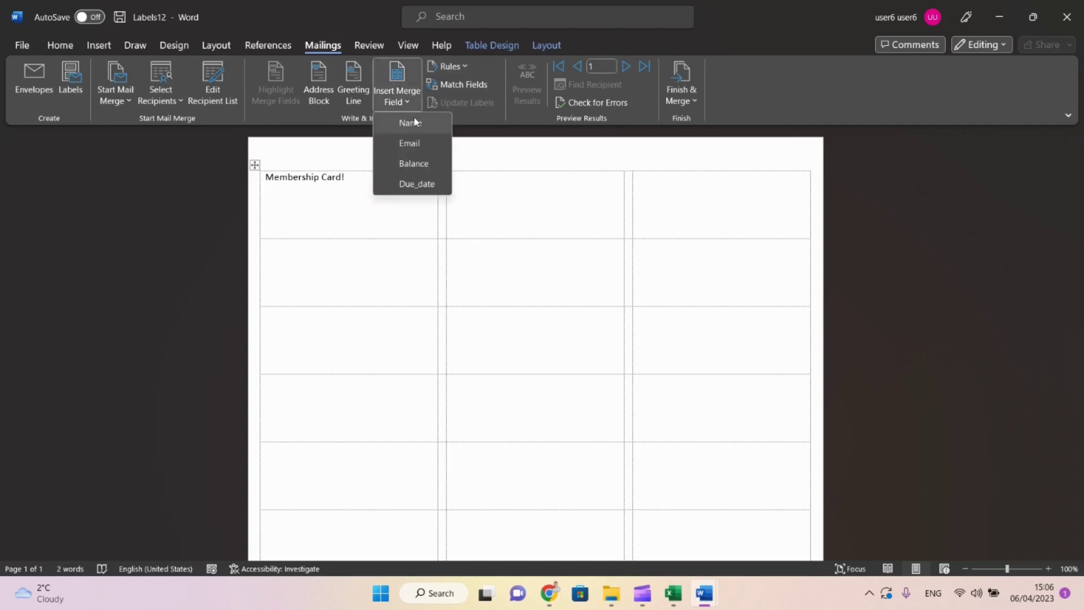
{"action": "left_click", "coordinate": [414, 120]}
{"action": "key", "text": "Return"}
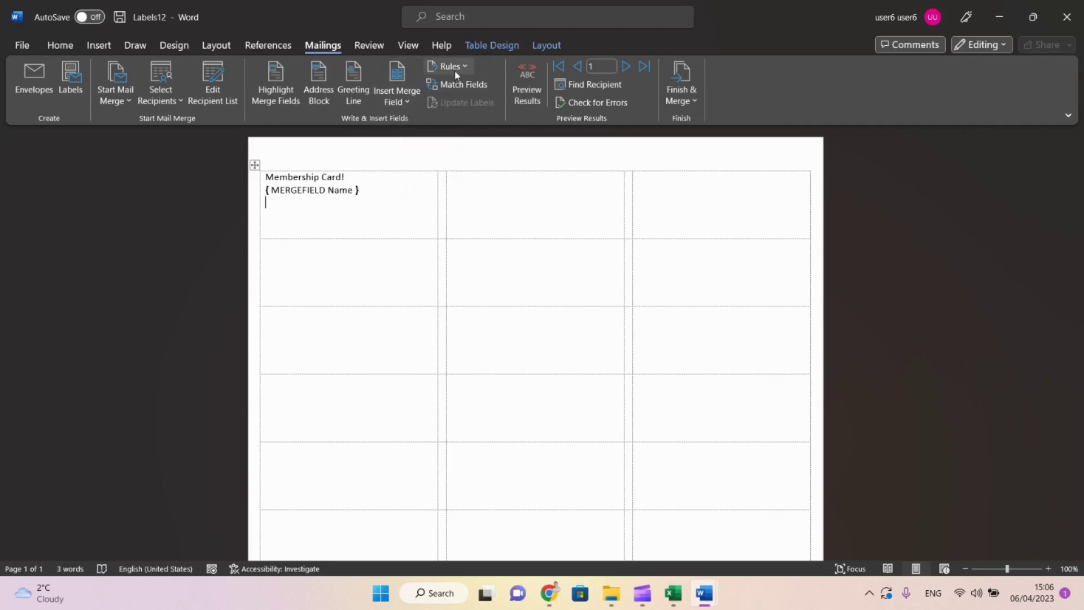
{"action": "left_click", "coordinate": [409, 100]}
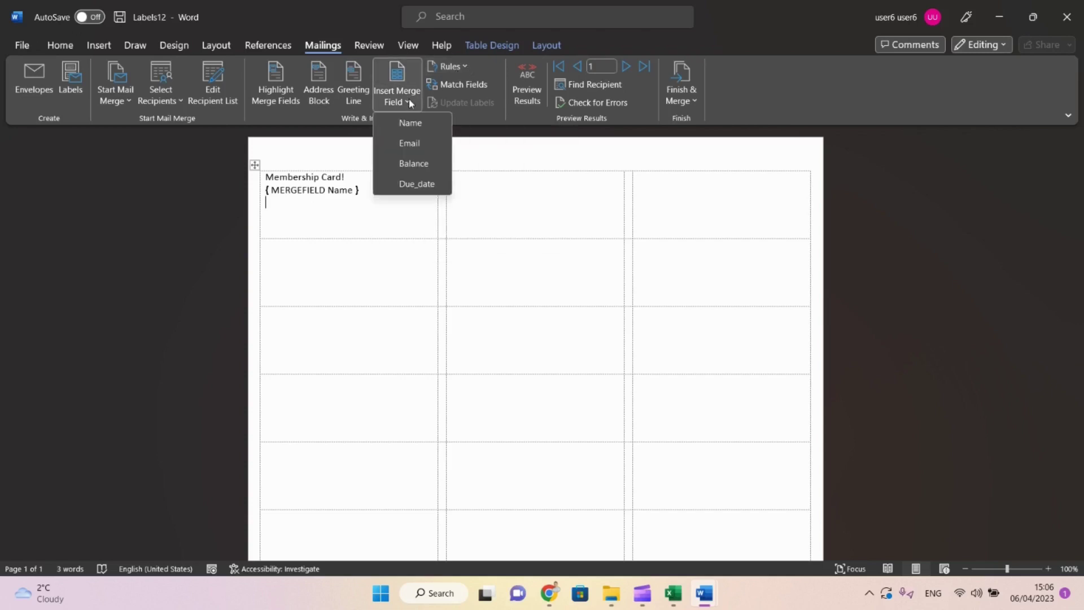
Insert the Email merge field and right-align both the Name and Email lines.
{"action": "left_click", "coordinate": [409, 143]}
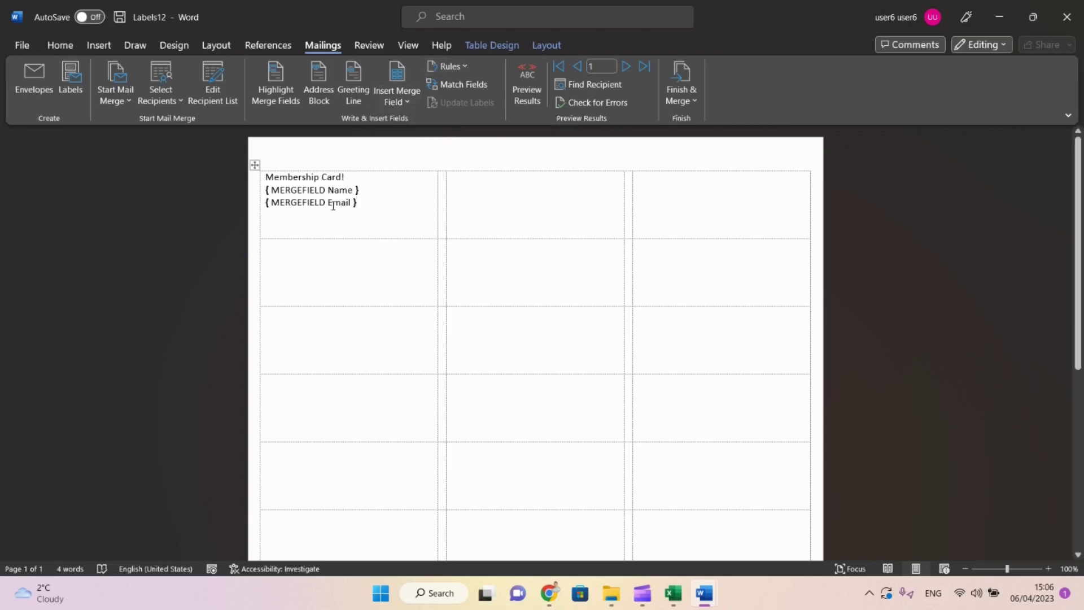
{"action": "left_click_drag", "start_coordinate": [323, 189], "coordinate": [353, 203]}
{"action": "left_click", "coordinate": [60, 45]}
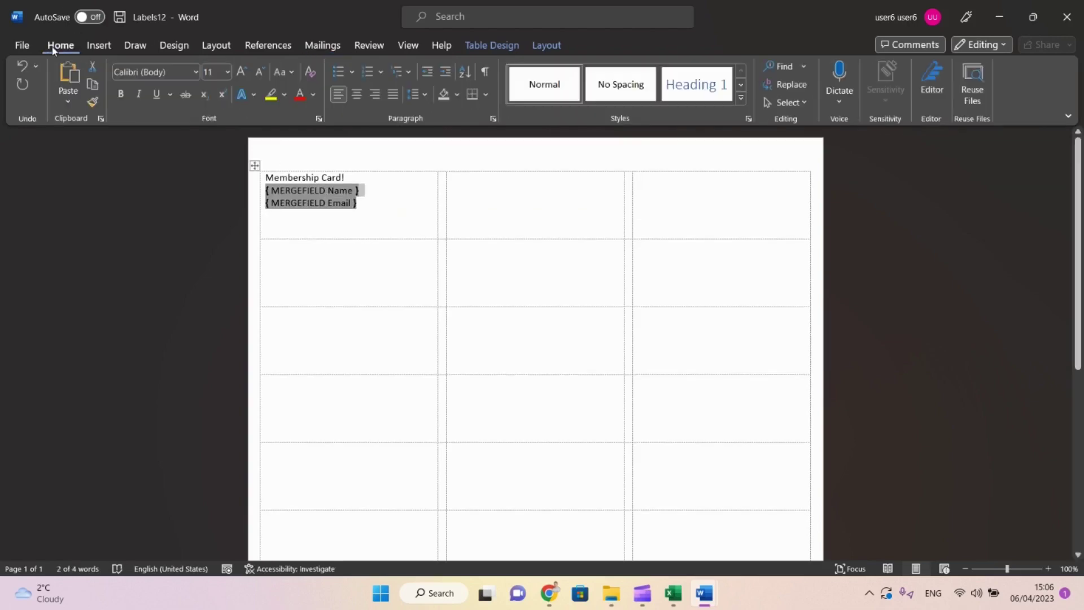
{"action": "left_click", "coordinate": [375, 94]}
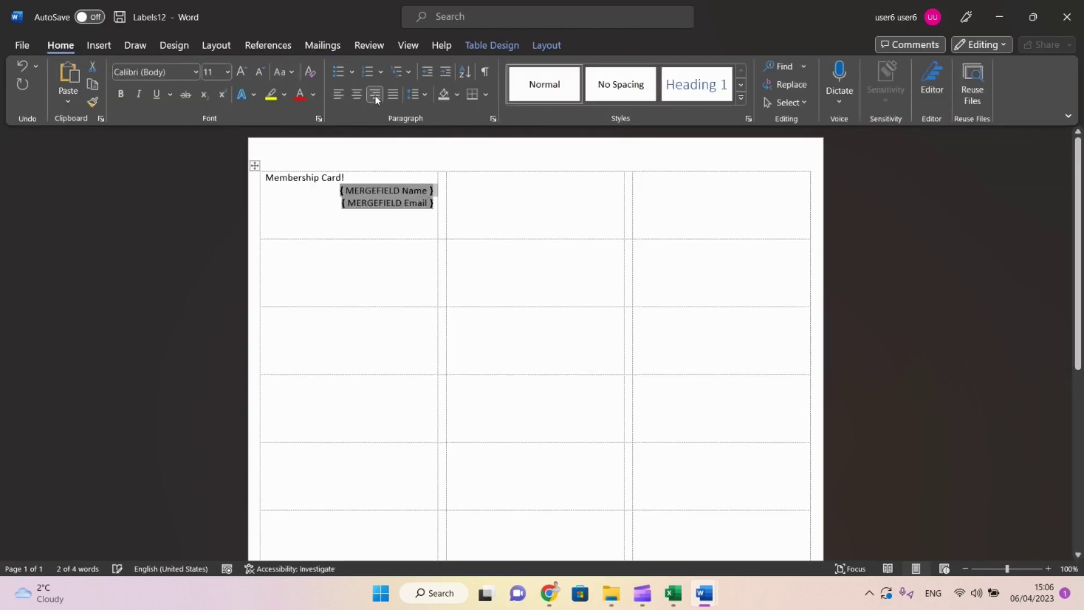
{"action": "left_click", "coordinate": [266, 180]}
Clean up stray empty lines and characters around the Membership Card! heading in the first label.
{"action": "key", "text": "Return"}
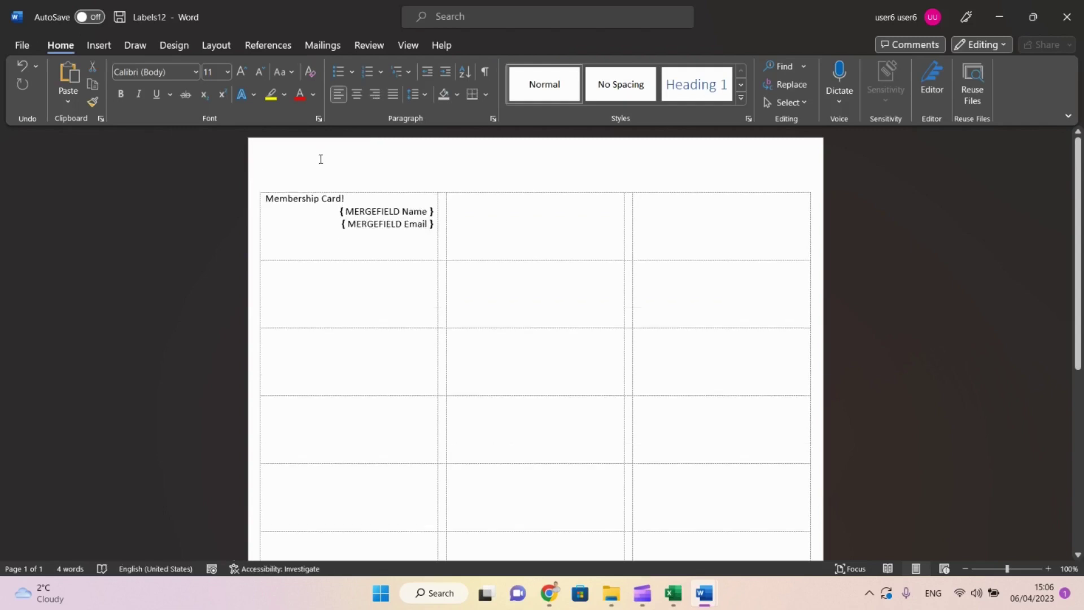
{"action": "key", "text": "ctrl+z"}
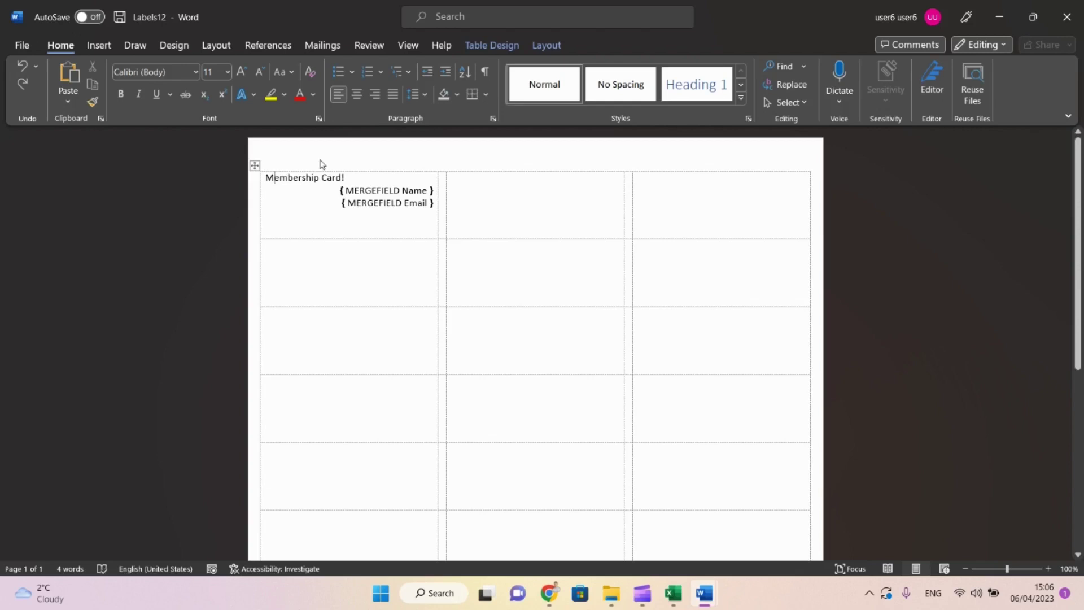
{"action": "key", "text": "Right"}
{"action": "key", "text": "Return"}
{"action": "key", "text": "Up"}
{"action": "key", "text": "Return"}
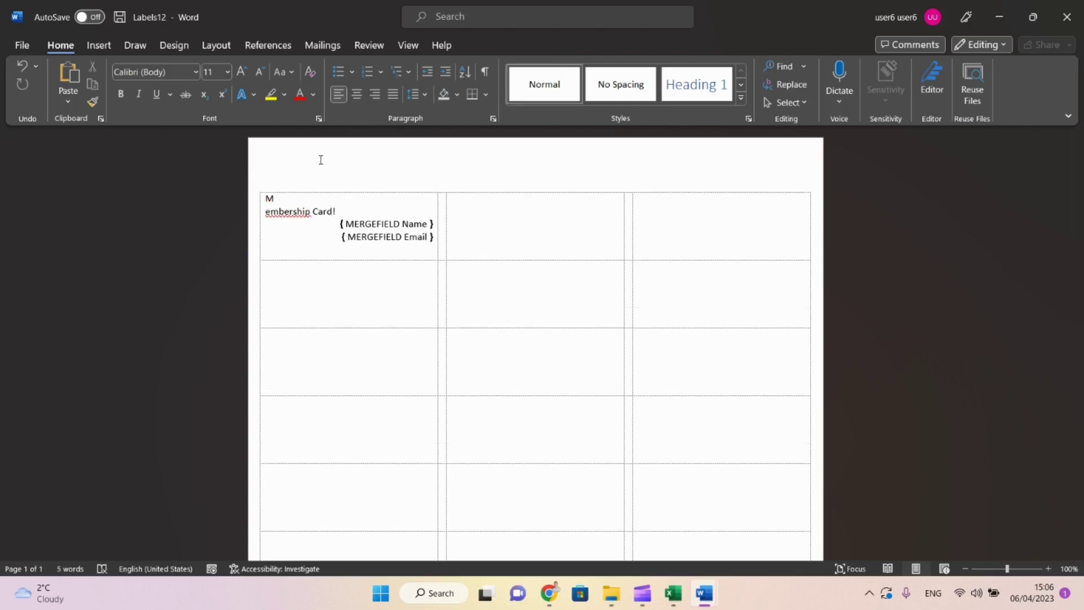
{"action": "key", "text": "ctrl+z"}
{"action": "key", "text": "Down"}
{"action": "type", "text": "M"}
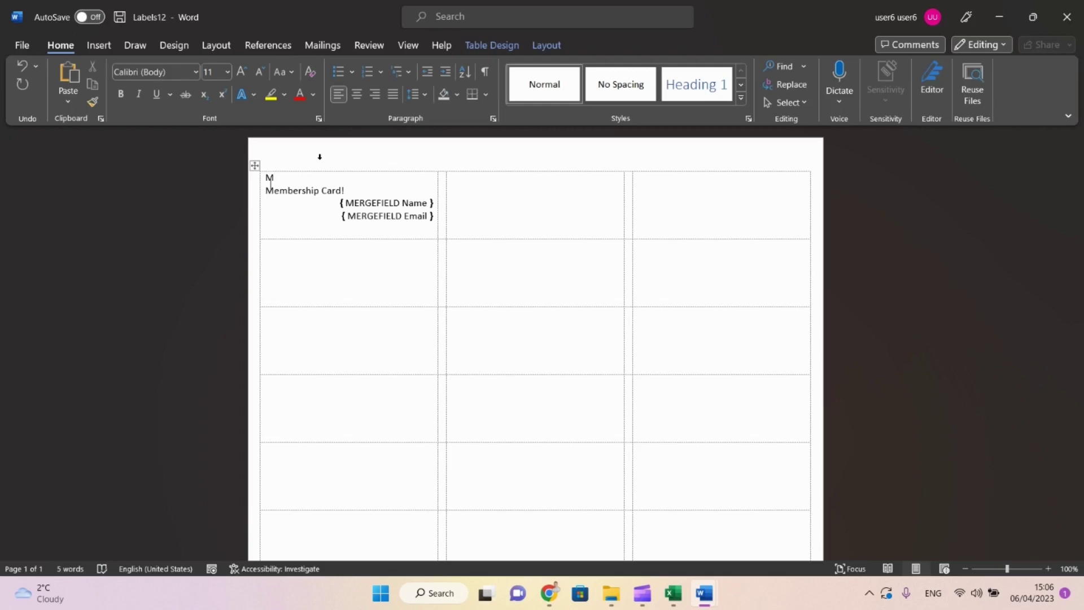
{"action": "key", "text": "shift+Left"}
{"action": "key", "text": "Delete"}
{"action": "key", "text": "Delete"}
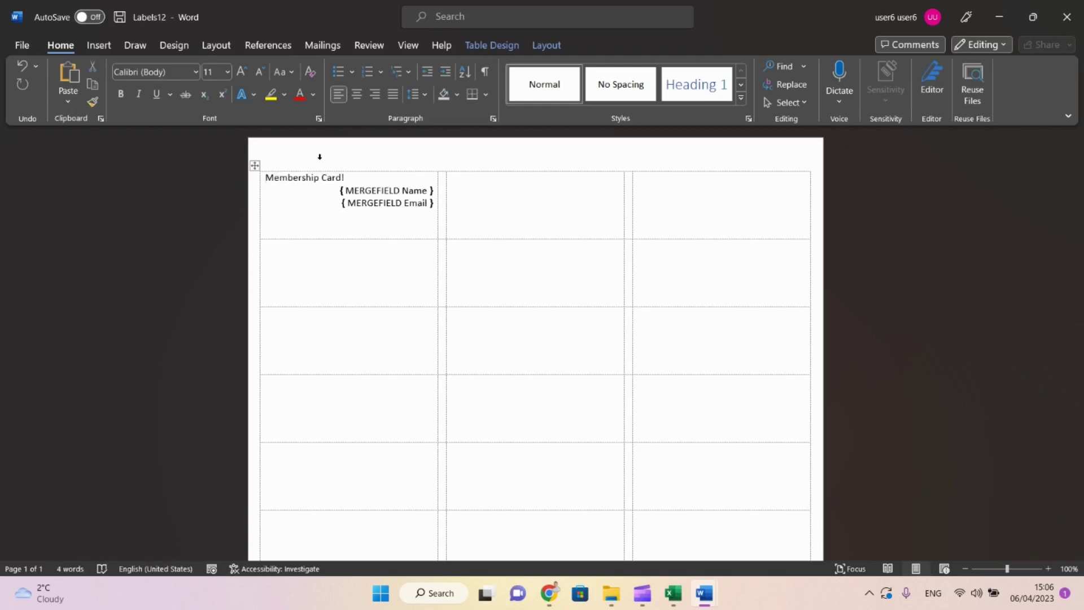
{"action": "key", "text": "ctrl+z"}
{"action": "key", "text": "ctrl+z"}
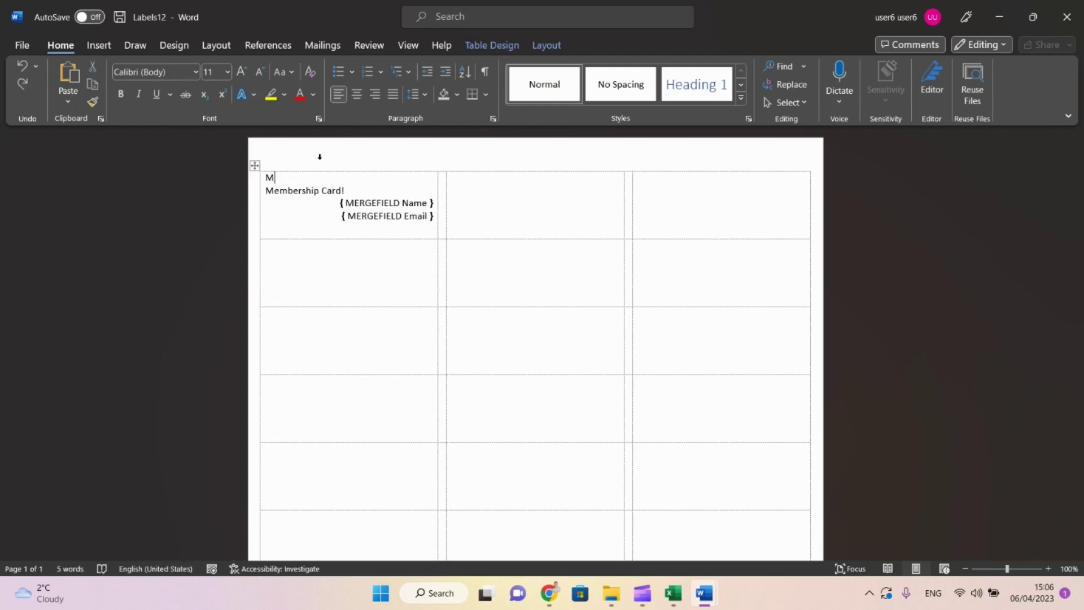
{"action": "key", "text": "Return"}
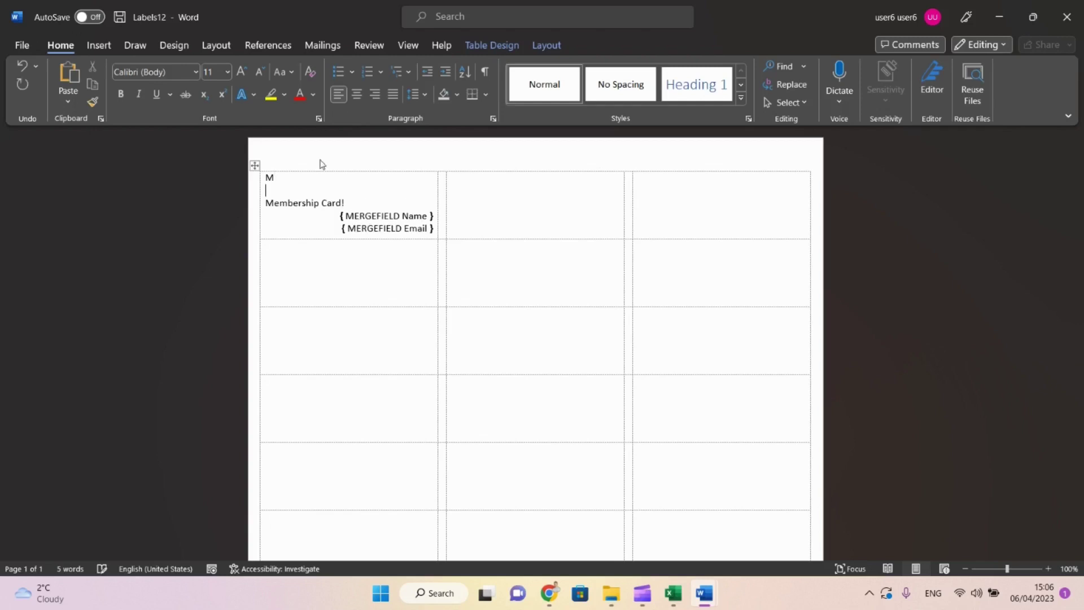
{"action": "key", "text": "BackSpace"}
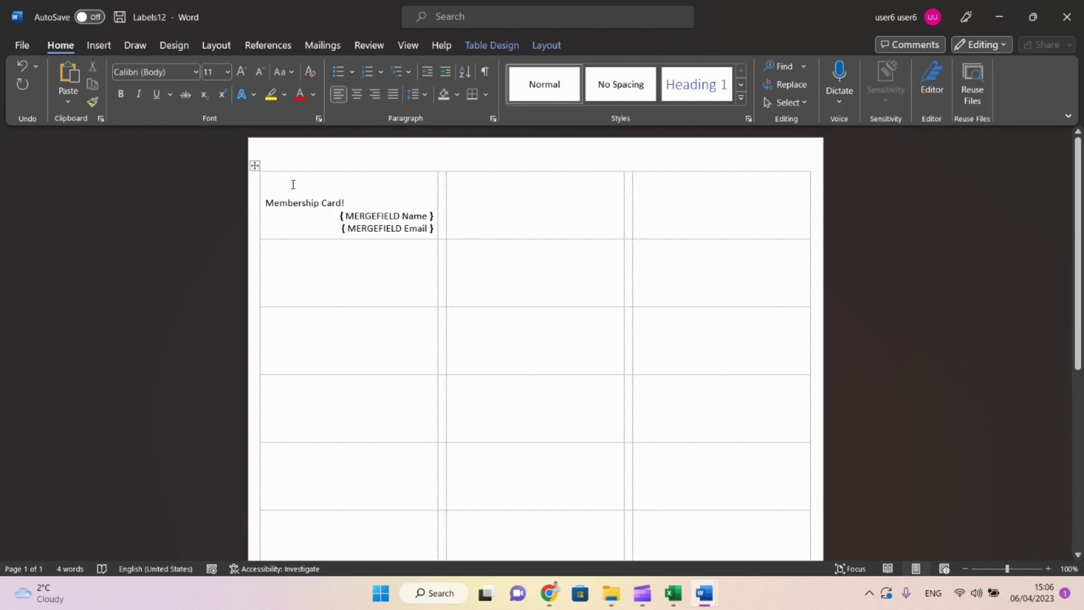
{"action": "key", "text": "Delete"}
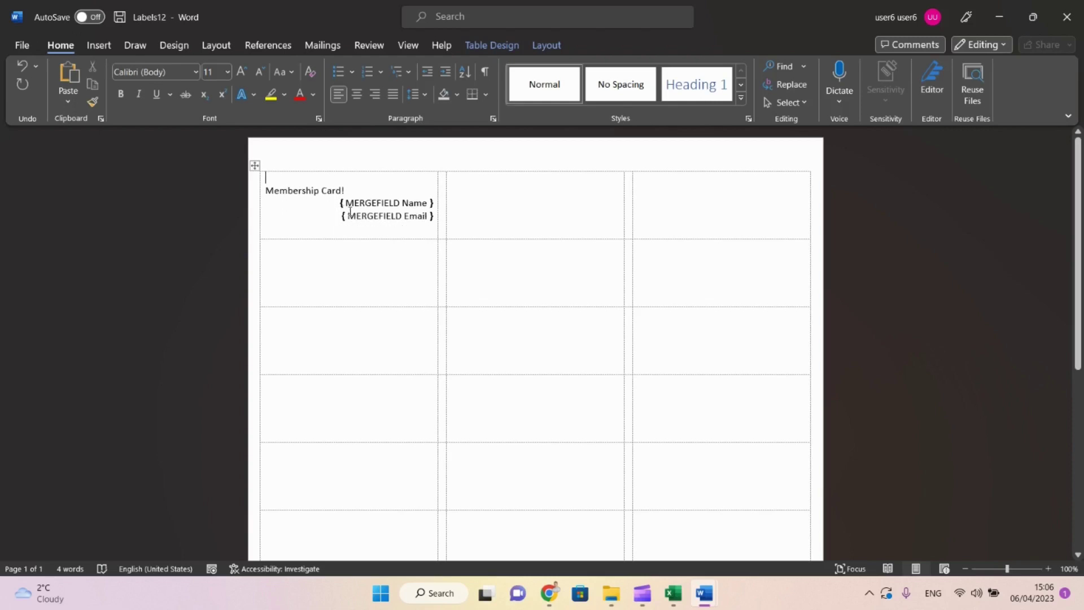
{"action": "left_click", "coordinate": [350, 212]}
{"action": "key", "text": "Up"}
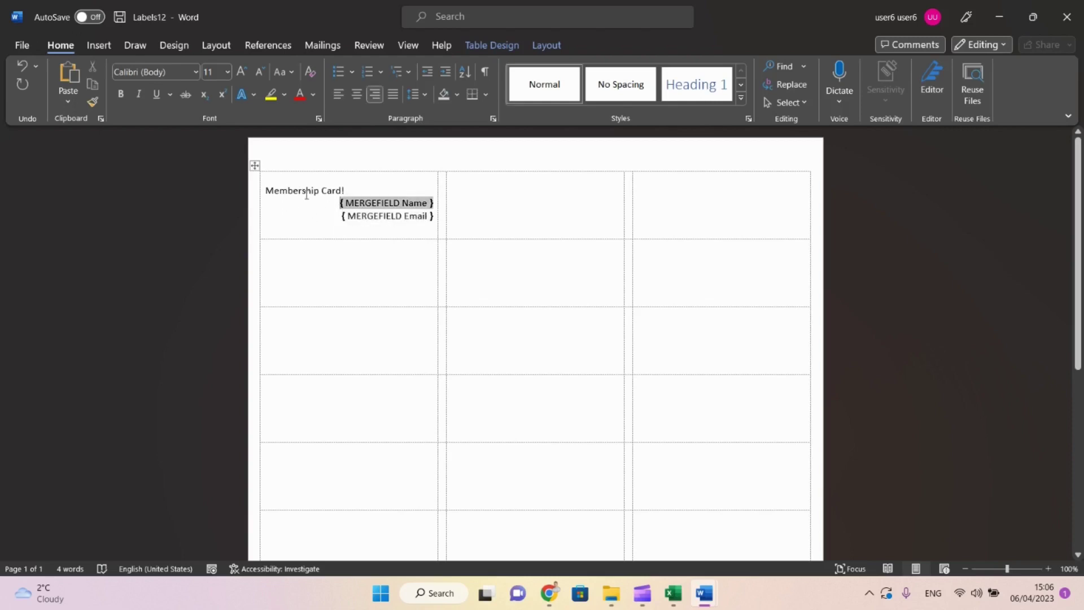
{"action": "left_click", "coordinate": [306, 193]}
Reapply the 30 Per Page label layout, accepting that the label sheet gets cleared.
{"action": "left_click", "coordinate": [321, 45]}
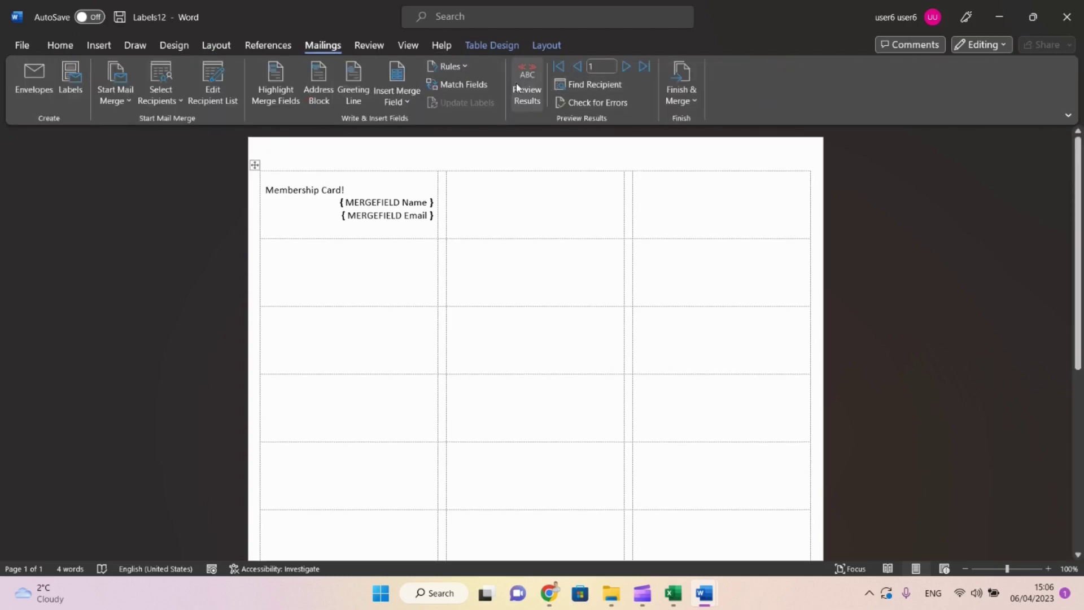
{"action": "left_click", "coordinate": [527, 92]}
{"action": "left_click", "coordinate": [123, 102]}
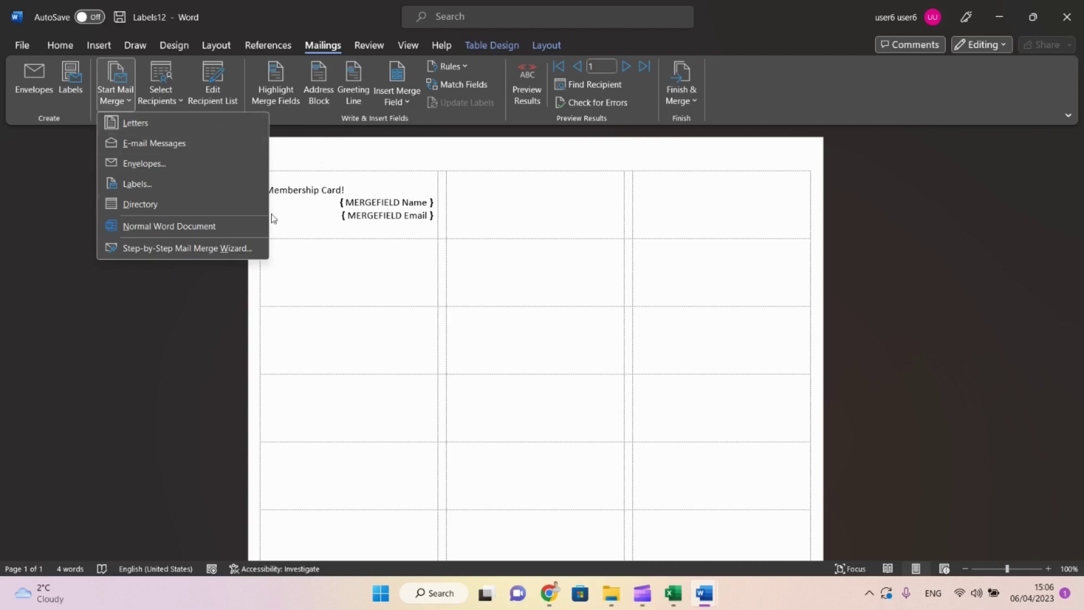
{"action": "left_click", "coordinate": [135, 184]}
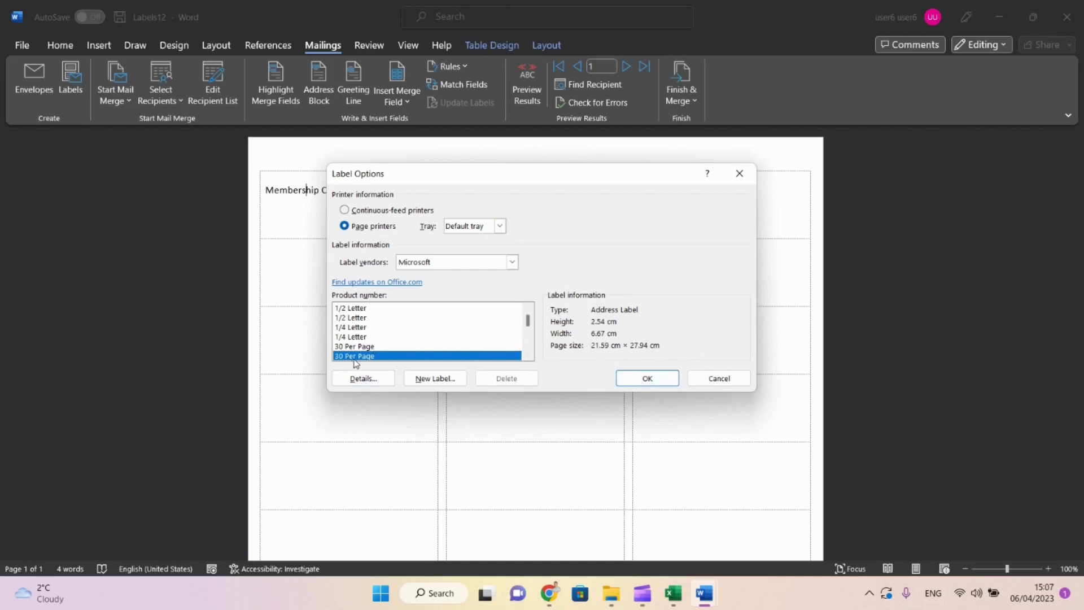
{"action": "left_click", "coordinate": [647, 379]}
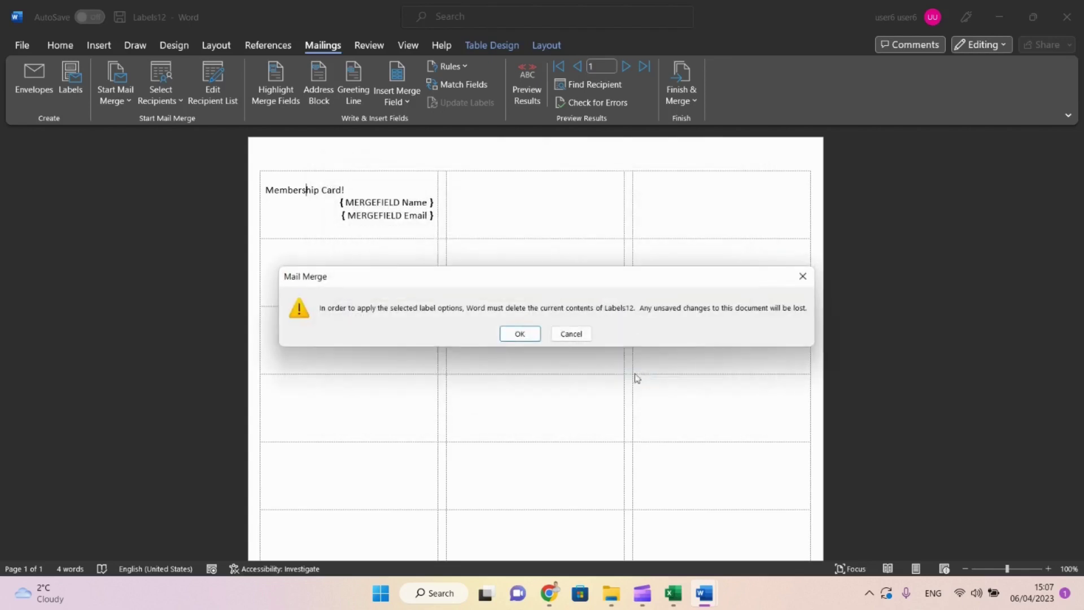
{"action": "left_click", "coordinate": [514, 335]}
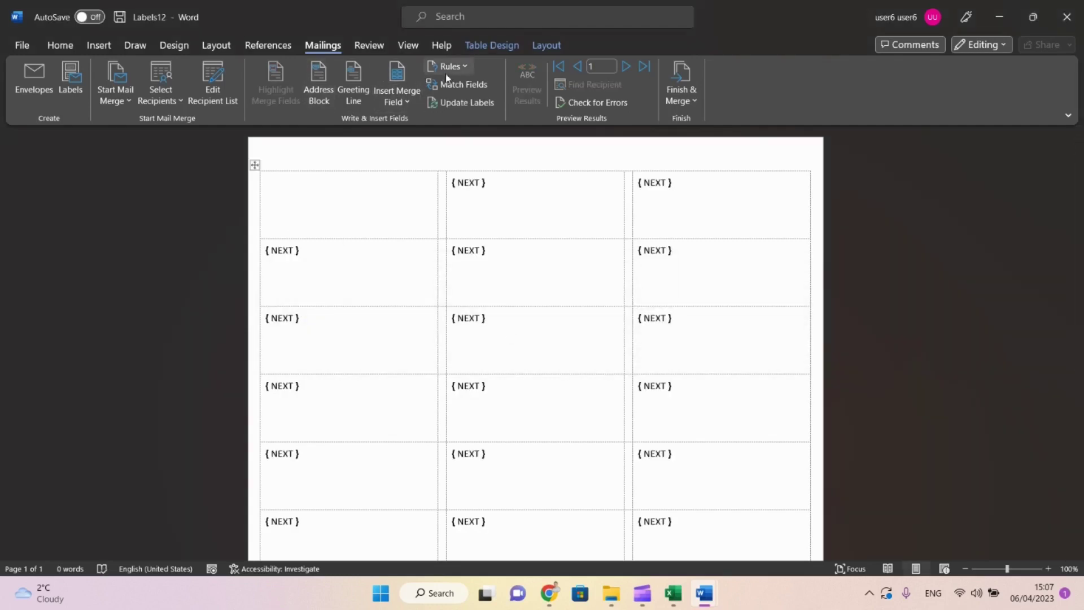
Type 'Membership ID:' in the first label and insert the Name and Email merge fields beneath it.
{"action": "left_click", "coordinate": [415, 101]}
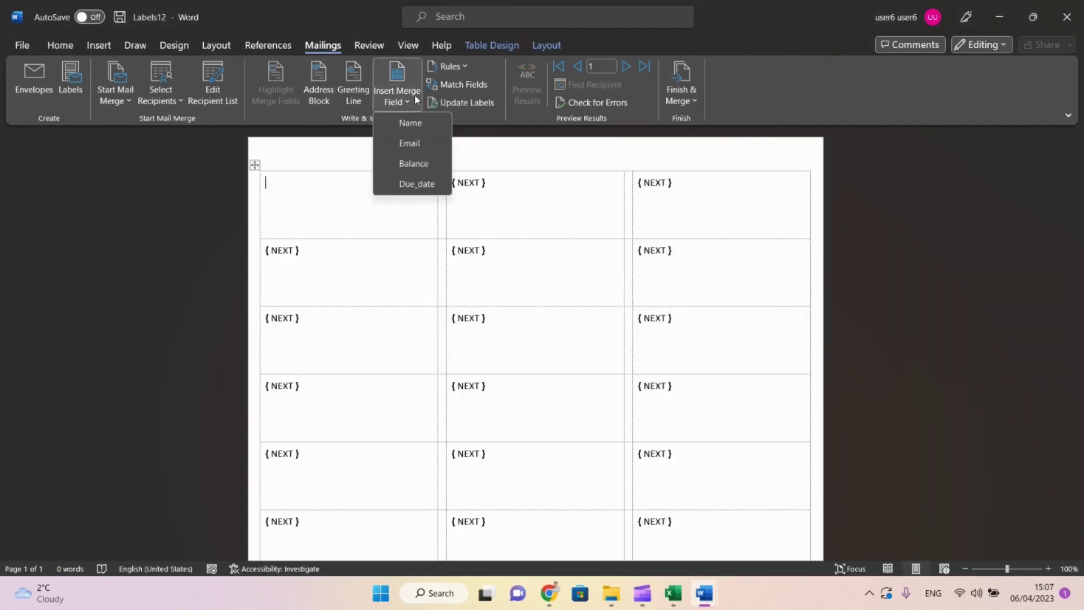
{"action": "left_click", "coordinate": [415, 100]}
{"action": "key", "text": "Return"}
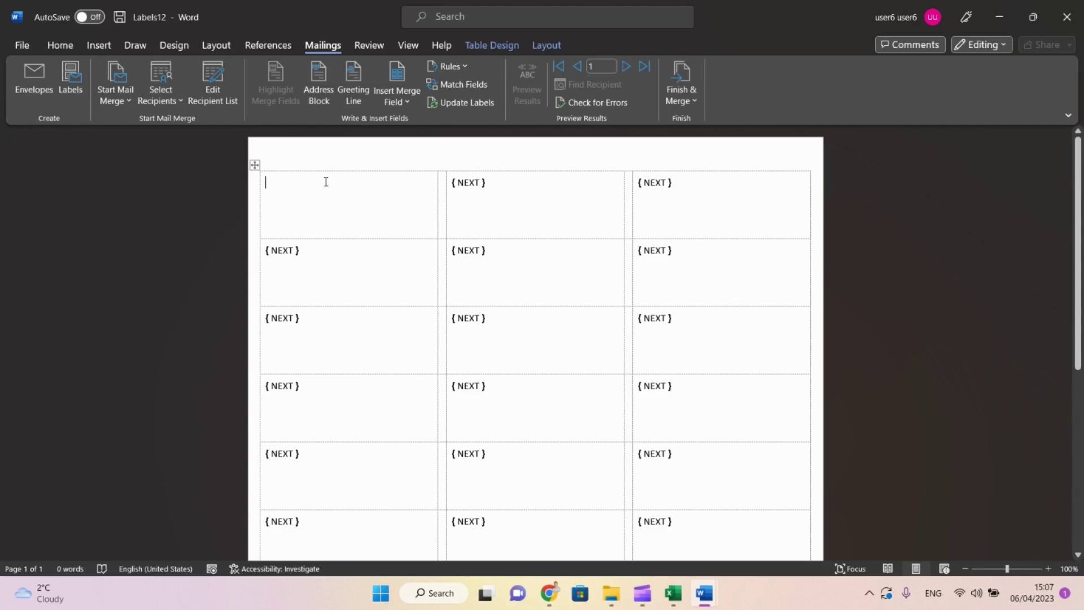
{"action": "type", "text": "Membersh"}
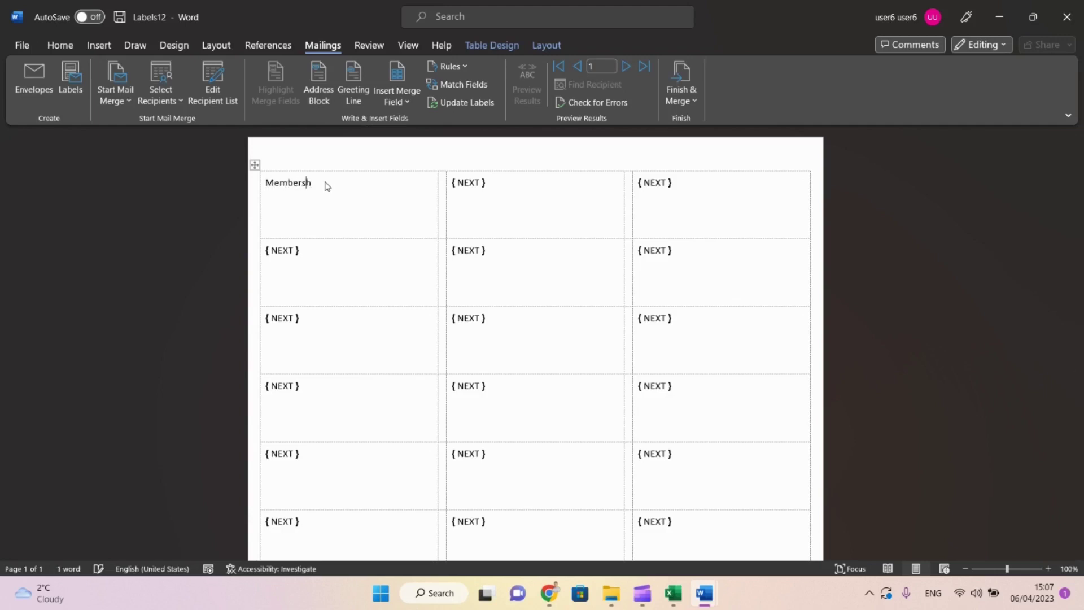
{"action": "type", "text": "ip ID"}
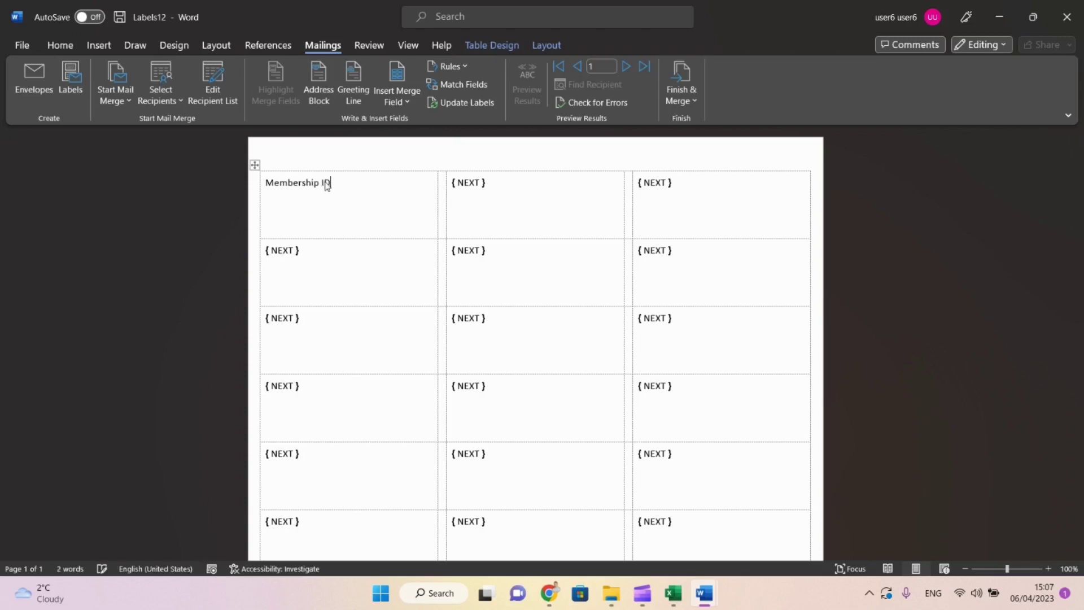
{"action": "type", "text": ":"}
{"action": "key", "text": "Return"}
{"action": "left_click", "coordinate": [414, 102]}
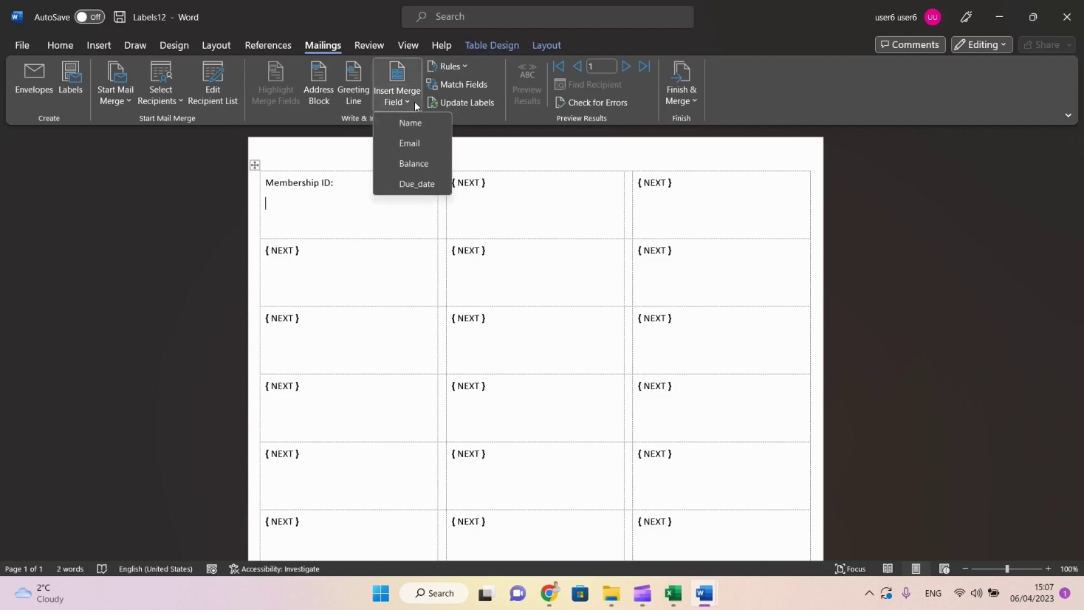
{"action": "left_click", "coordinate": [410, 123]}
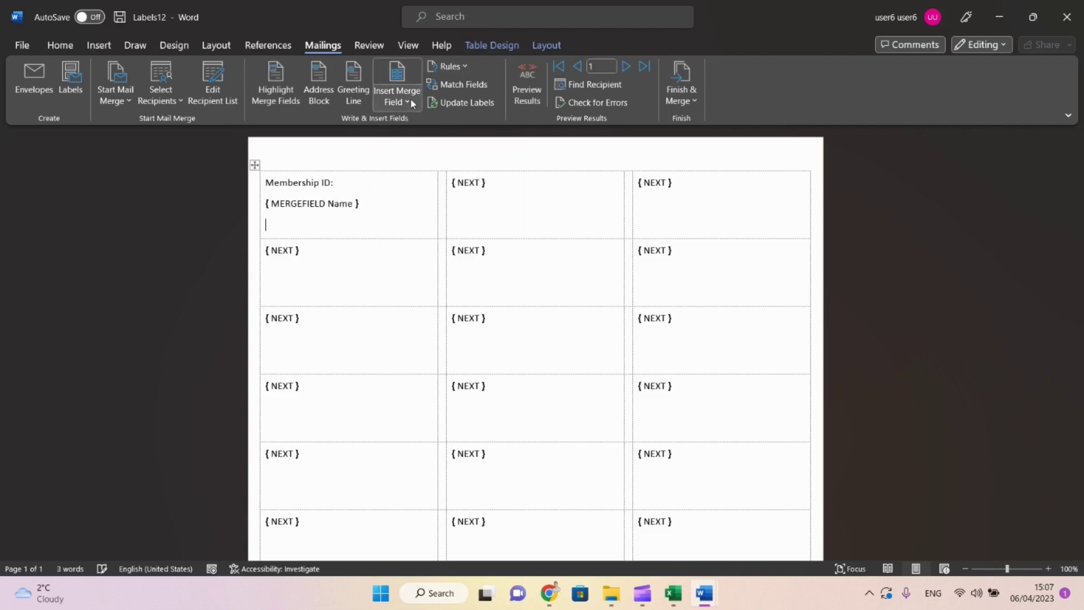
{"action": "left_click", "coordinate": [410, 102]}
{"action": "left_click", "coordinate": [417, 148]}
Remove the space before and after the Name and Email lines and right-align them.
{"action": "mouse_move", "coordinate": [302, 204]}
{"action": "left_mouse_down"}
{"action": "mouse_move", "coordinate": [309, 234]}
{"action": "mouse_move", "coordinate": [303, 226]}
{"action": "left_mouse_up"}
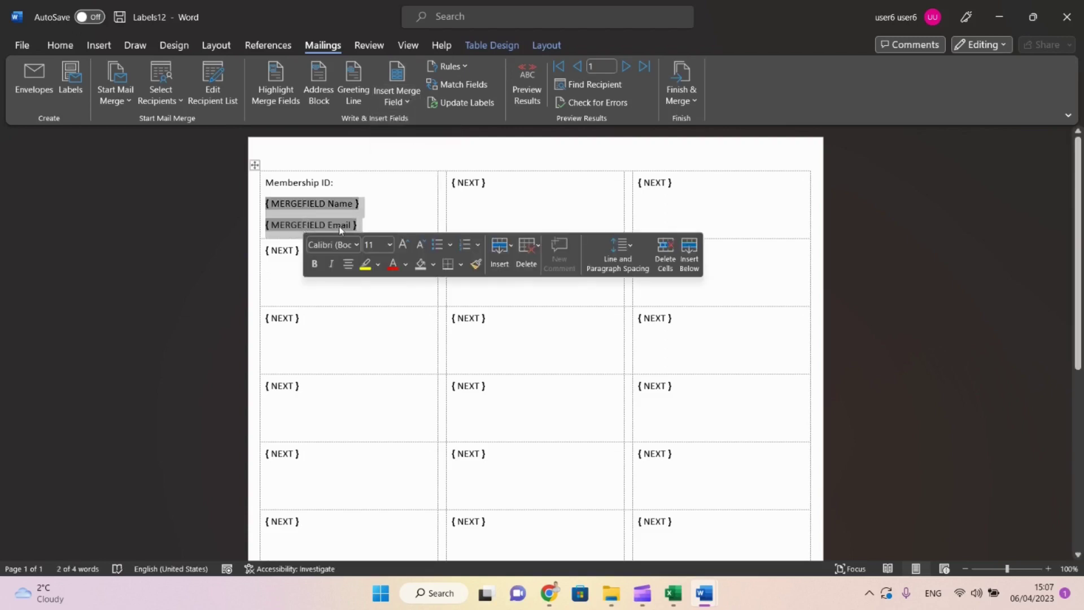
{"action": "left_click", "coordinate": [623, 263]}
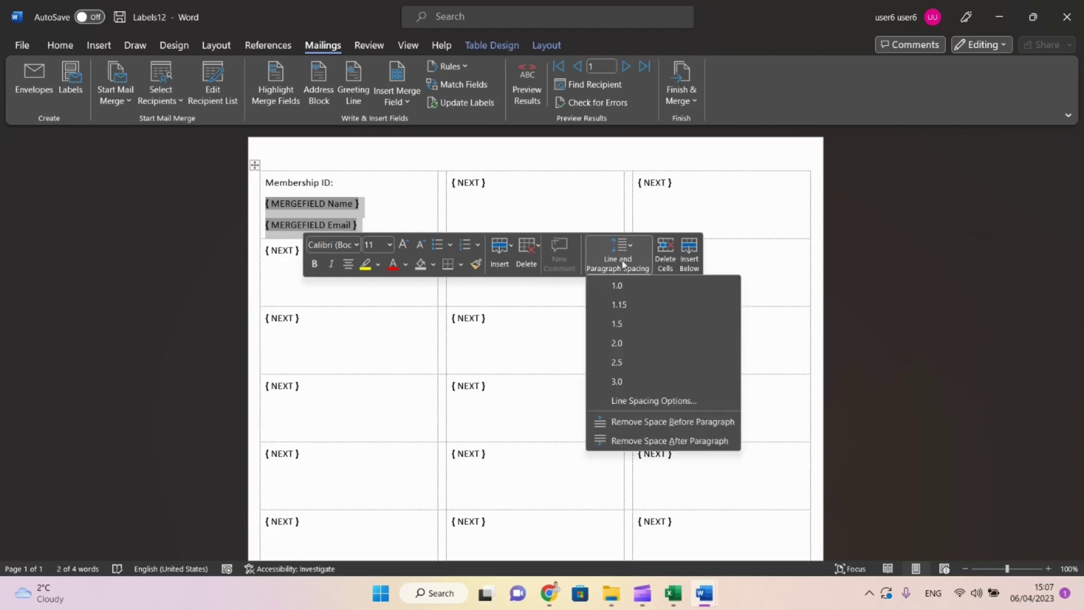
{"action": "left_click", "coordinate": [625, 440]}
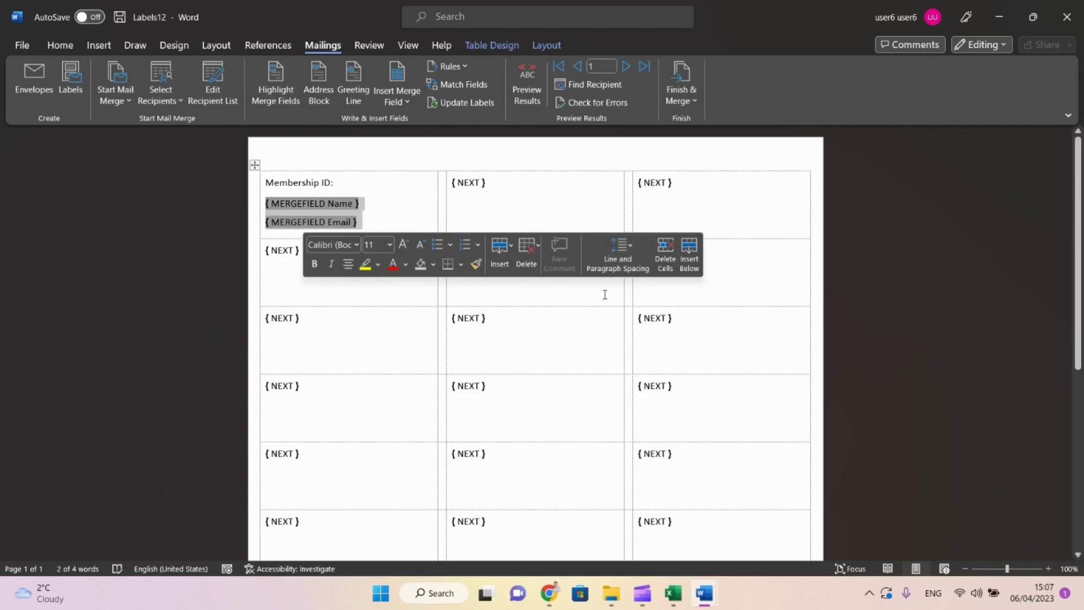
{"action": "left_click", "coordinate": [618, 260]}
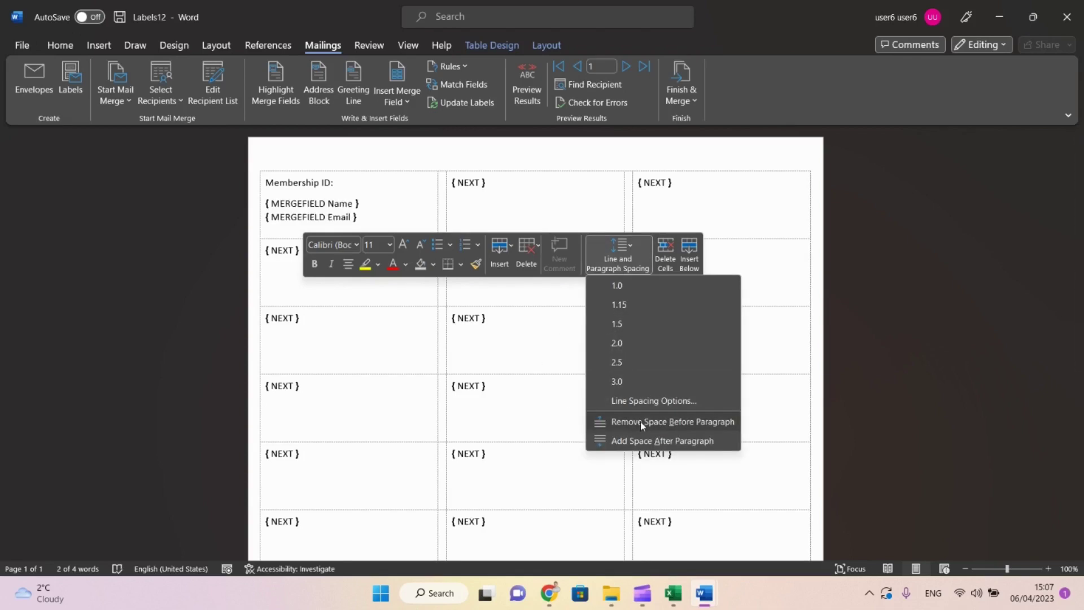
{"action": "left_click", "coordinate": [640, 421]}
{"action": "left_click", "coordinate": [342, 194]}
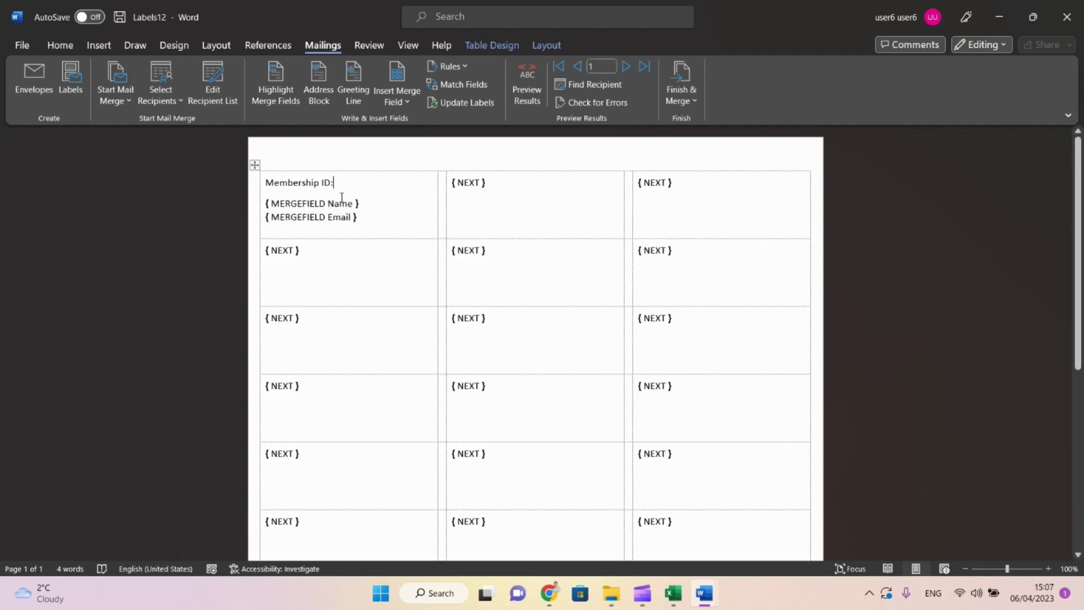
{"action": "left_click_drag", "start_coordinate": [364, 218], "coordinate": [266, 202]}
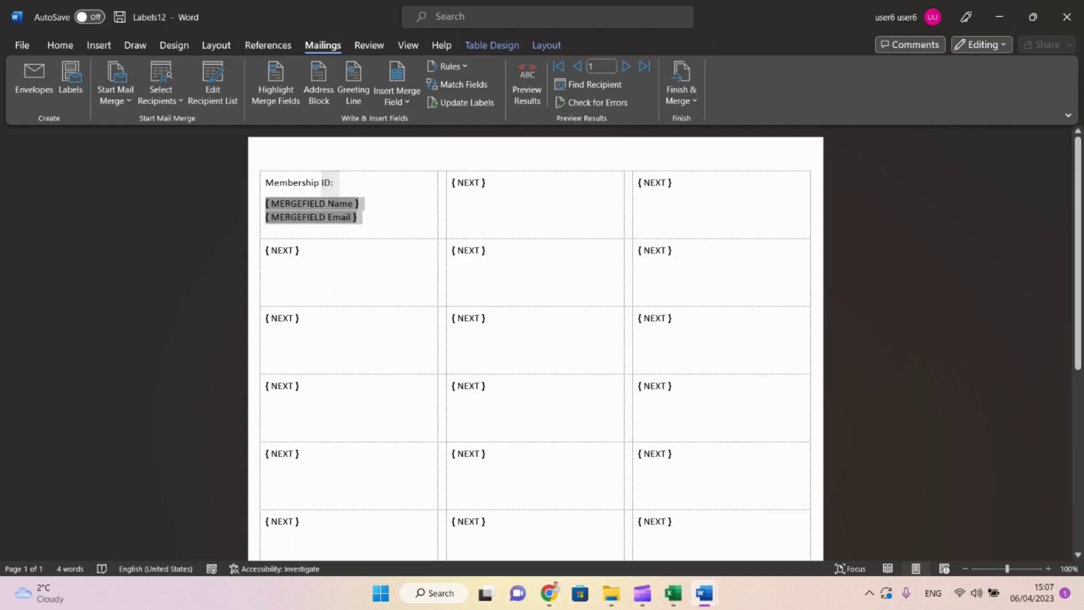
{"action": "left_click", "coordinate": [67, 49]}
{"action": "left_click", "coordinate": [375, 94]}
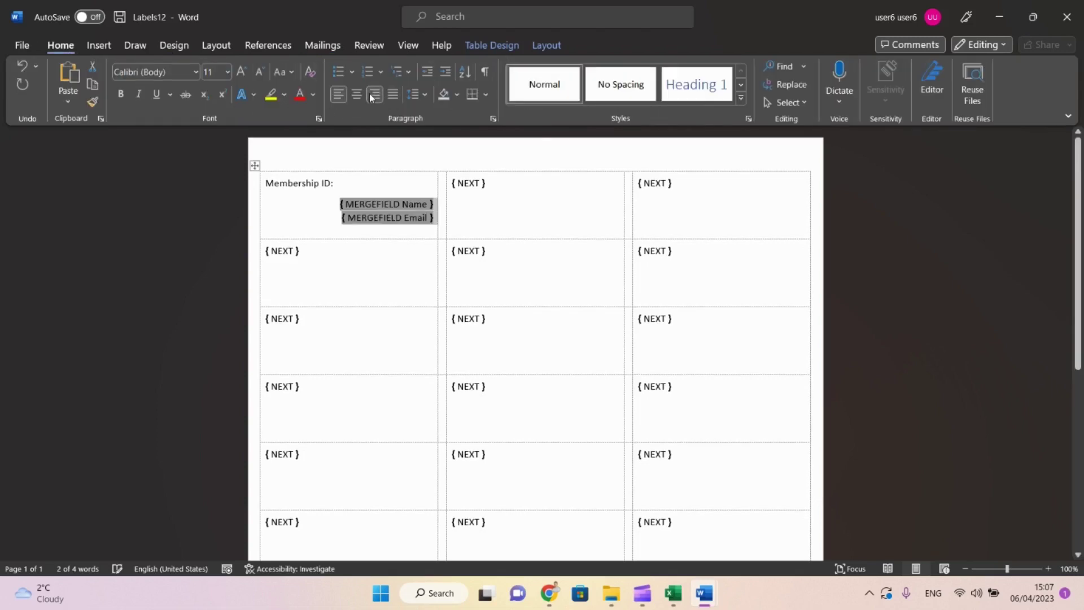
{"action": "left_click", "coordinate": [397, 179]}
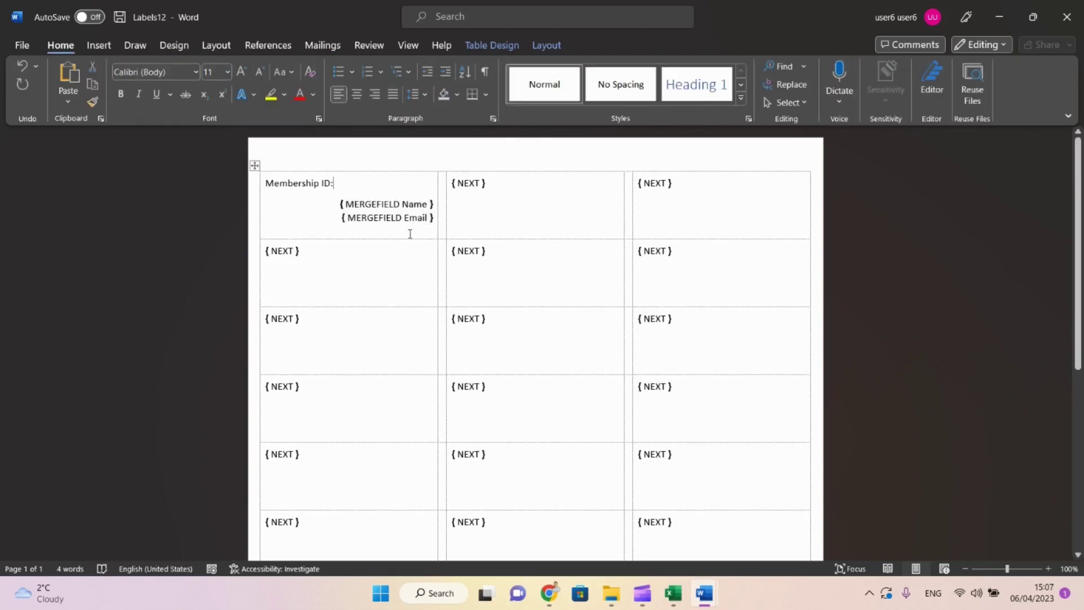
Preview the first recipient's data and copy the first label's layout to all labels.
{"action": "left_click", "coordinate": [322, 46]}
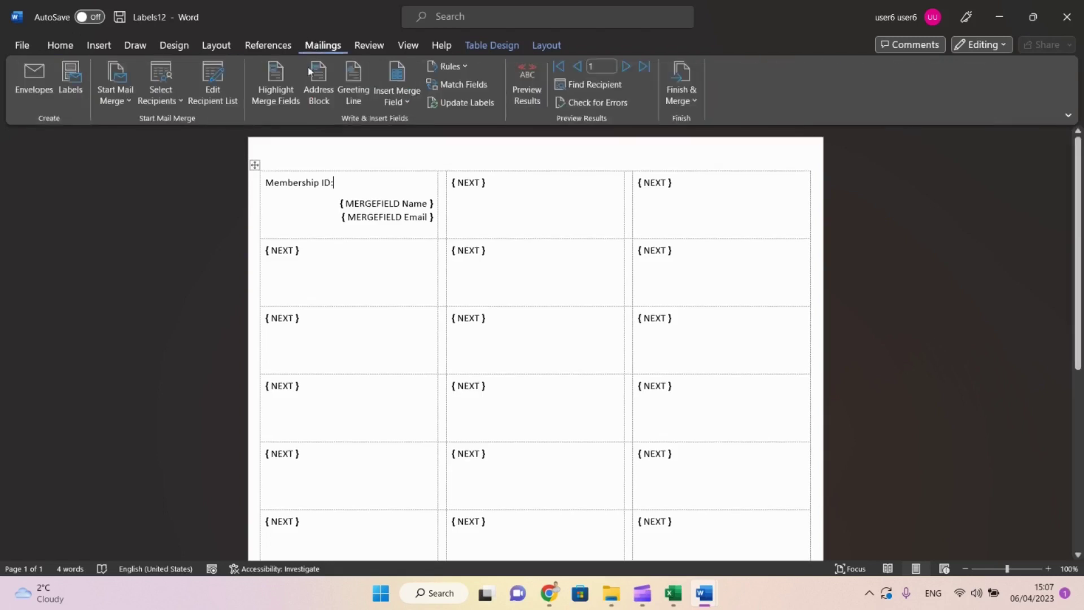
{"action": "left_click", "coordinate": [462, 103]}
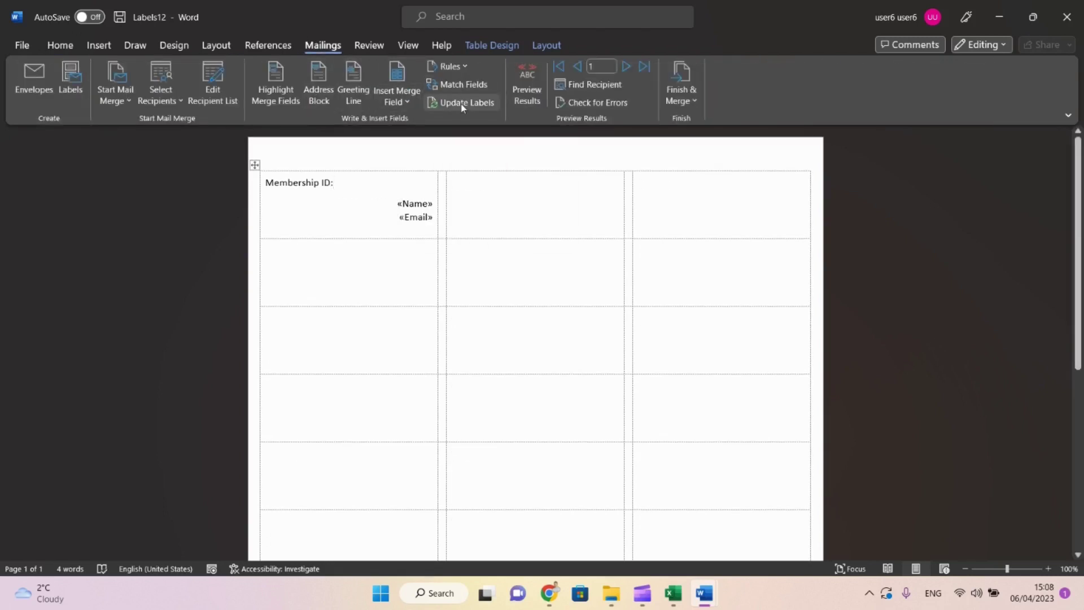
{"action": "left_click", "coordinate": [527, 86]}
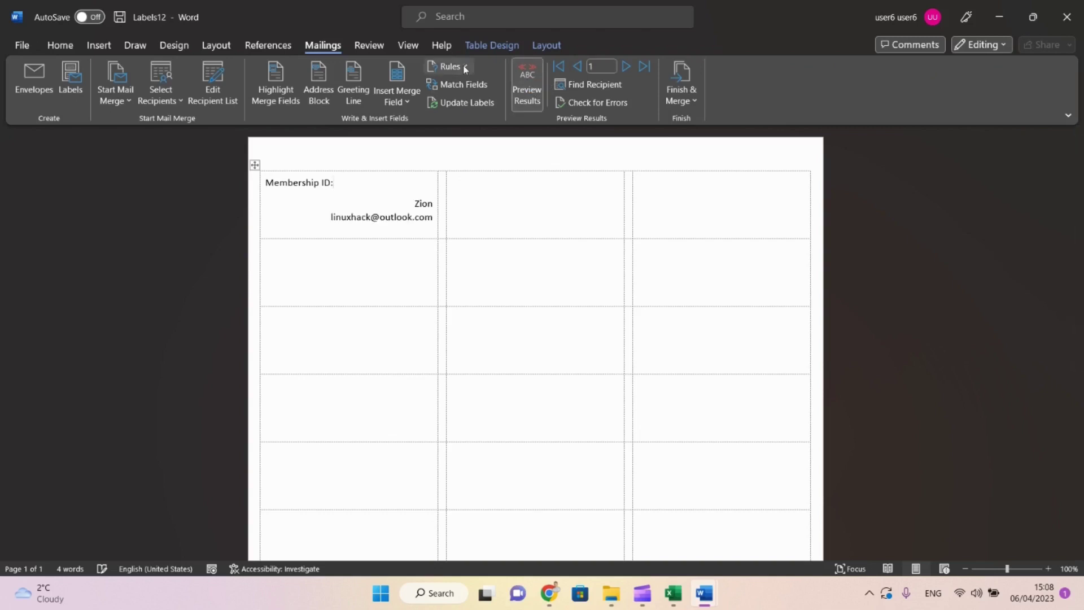
{"action": "left_click", "coordinate": [466, 101]}
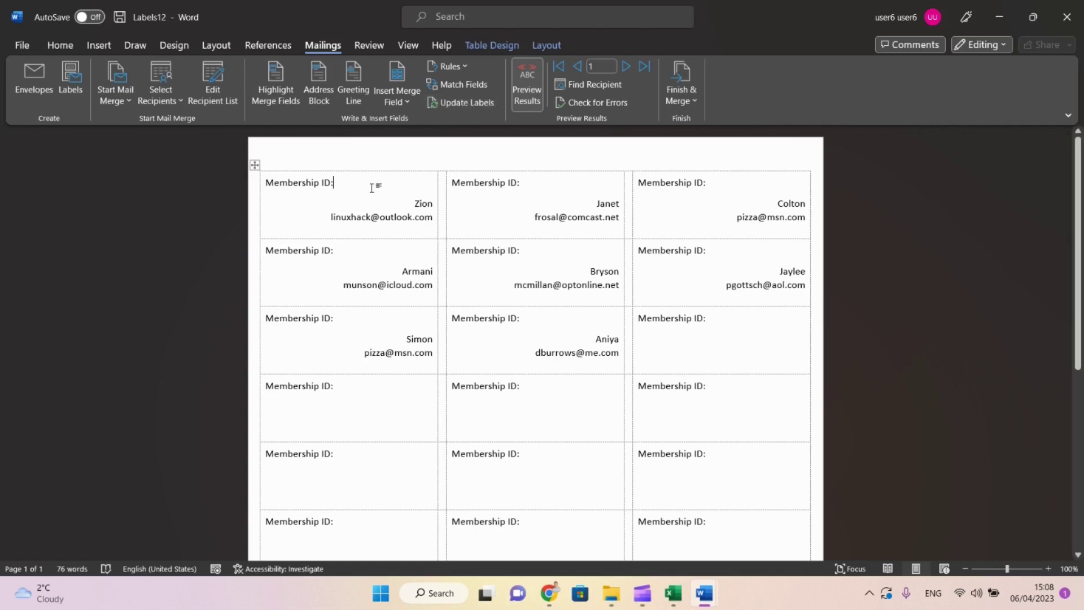
Make 'Membership ID:' bold and underlined, then update all labels and preview recipients again.
{"action": "left_click_drag", "start_coordinate": [356, 182], "coordinate": [255, 195]}
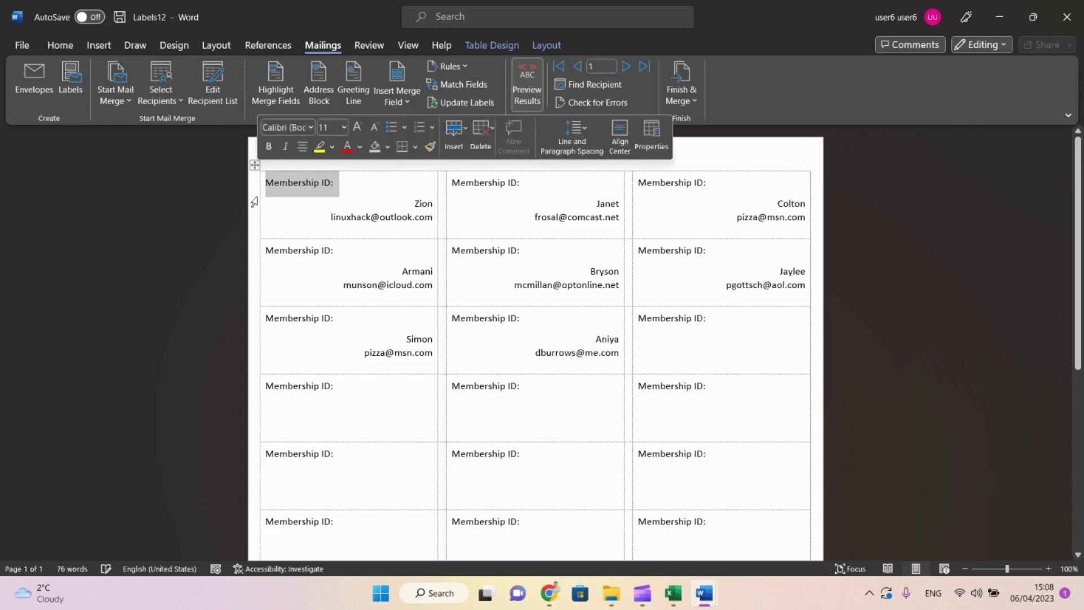
{"action": "key", "text": "ctrl+b"}
{"action": "key", "text": "ctrl+u"}
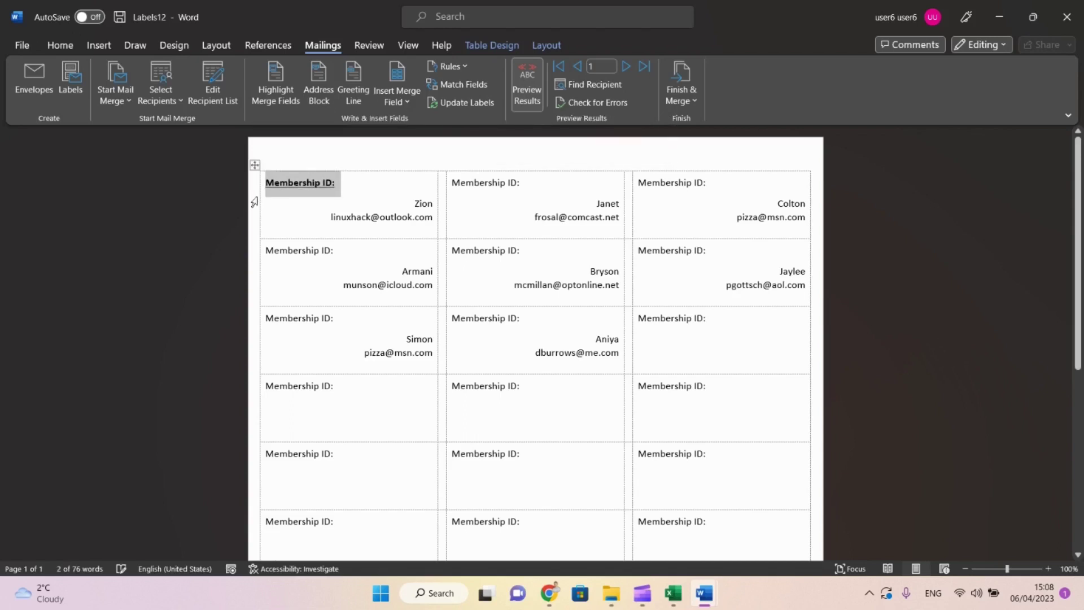
{"action": "left_click", "coordinate": [339, 202]}
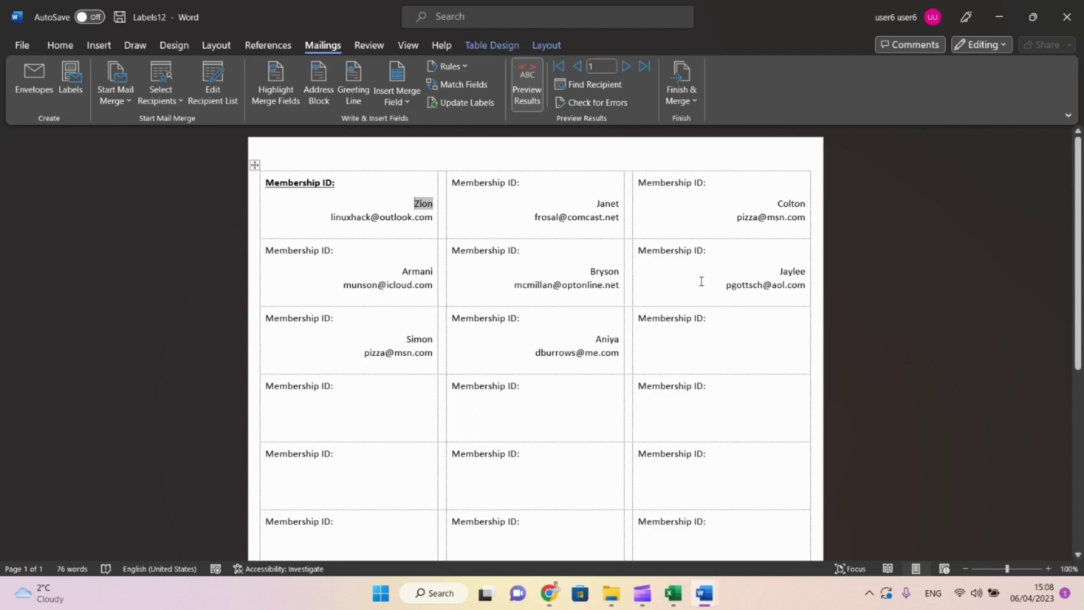
{"action": "left_click", "coordinate": [475, 103]}
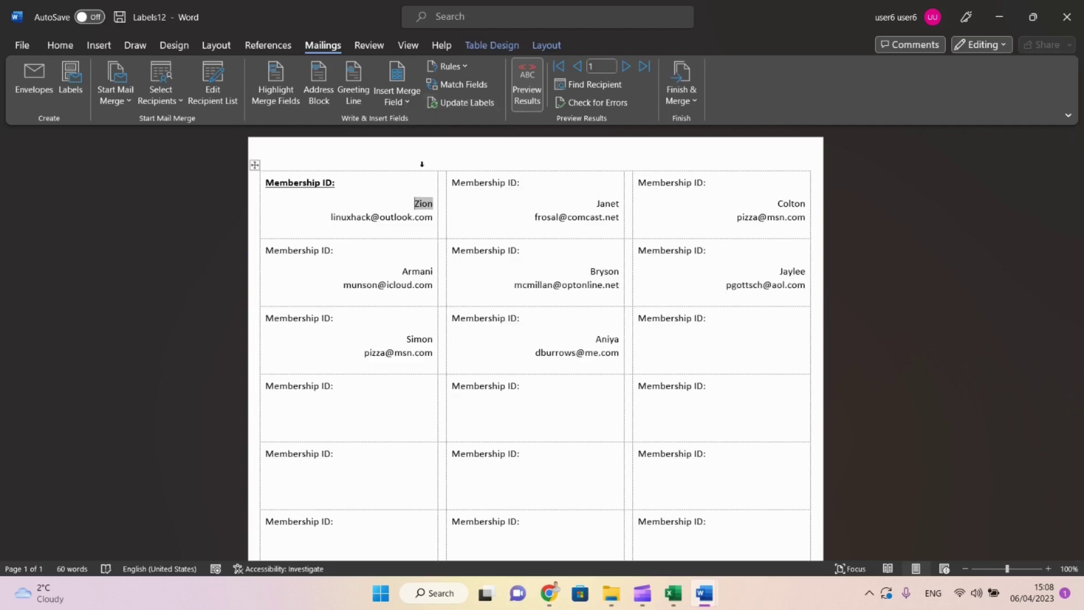
{"action": "left_click", "coordinate": [527, 87]}
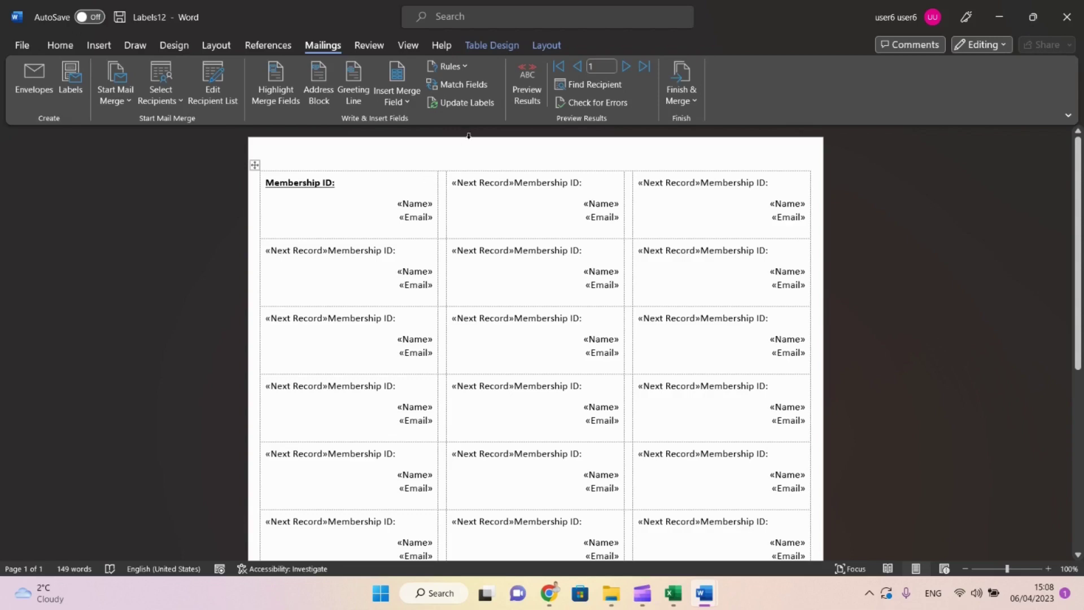
{"action": "left_click", "coordinate": [484, 105]}
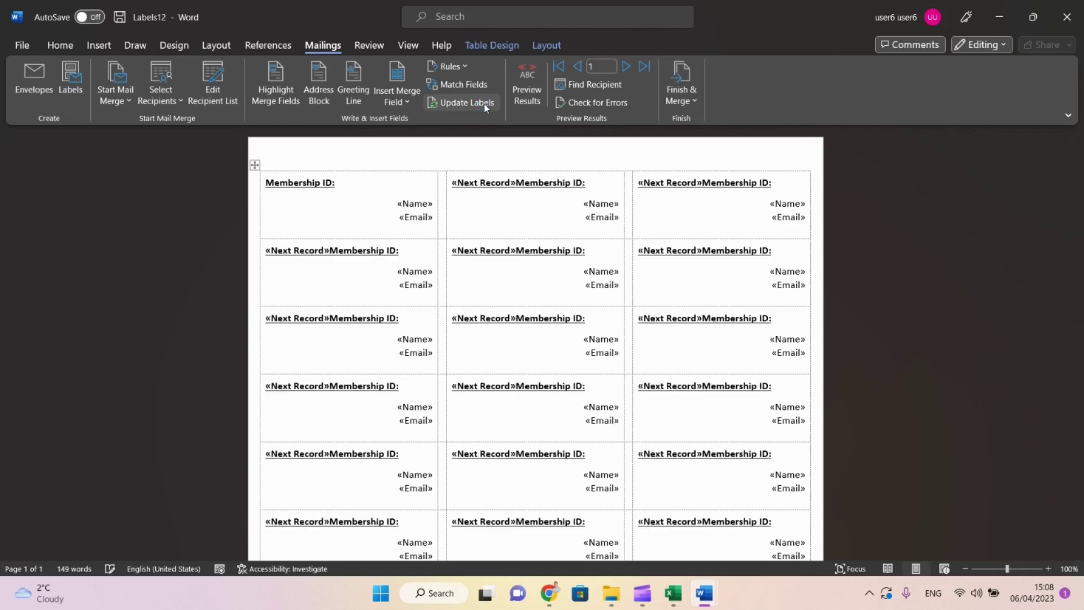
{"action": "left_click", "coordinate": [524, 91]}
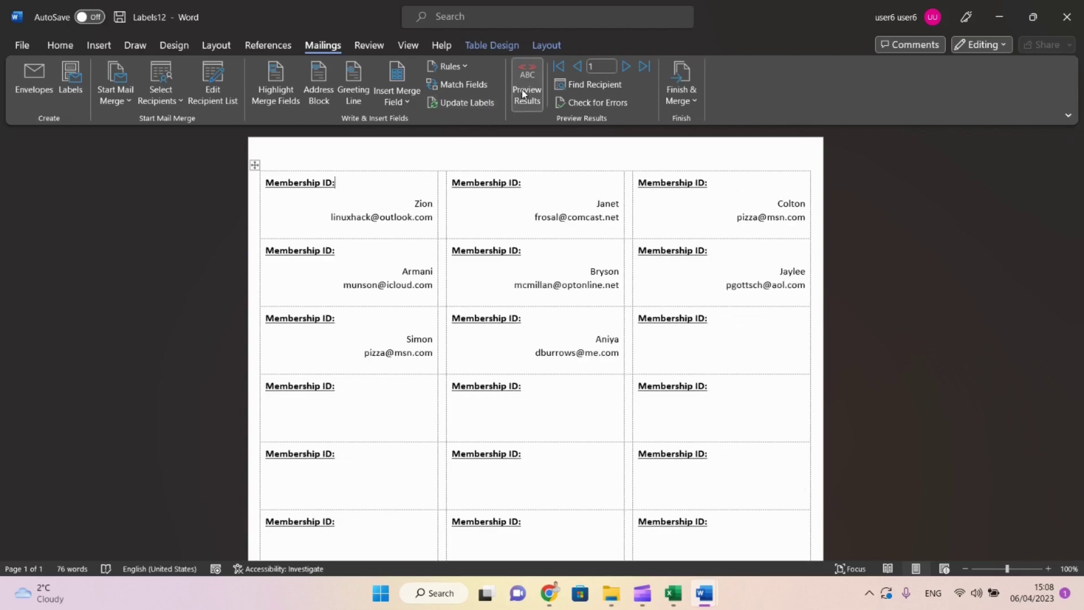